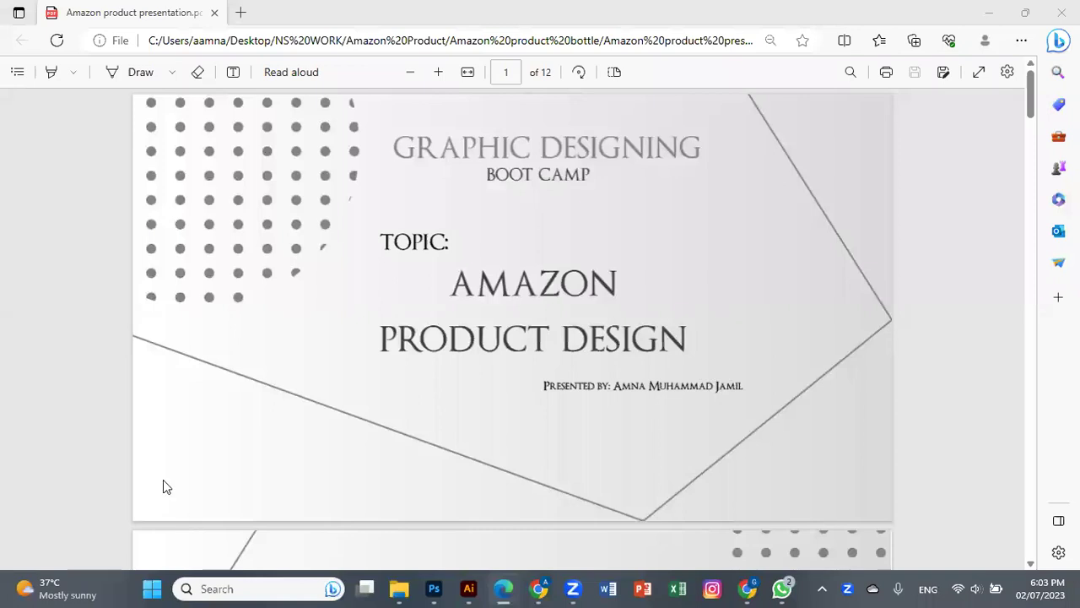
Step: Focus Edge and scroll the PDF to page 2, the CONTENT slide listing the three phases
click(494, 548)
drag(1032, 93, 1031, 132)
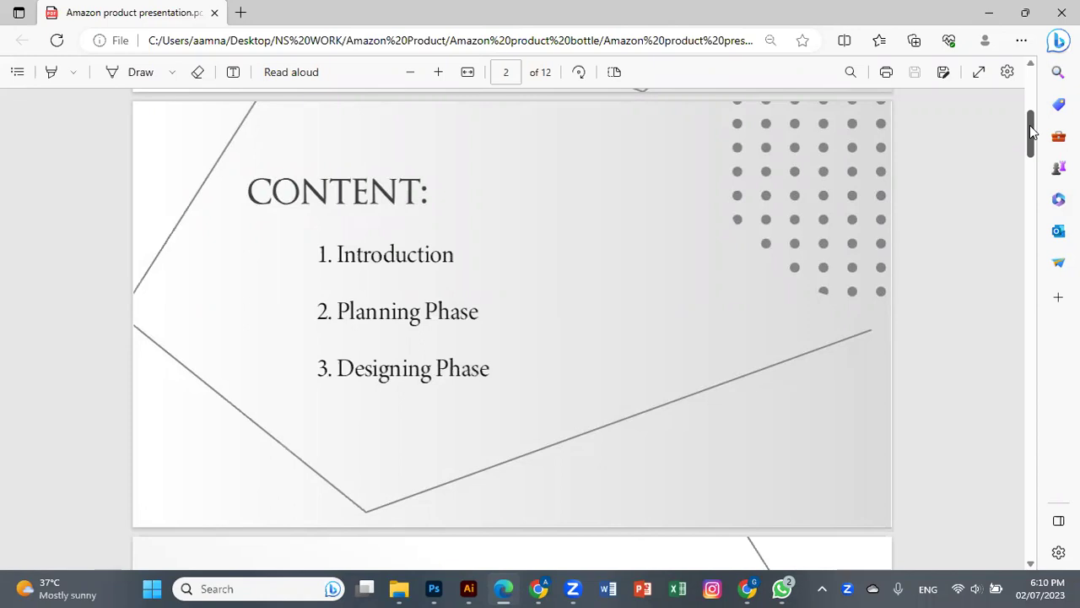
Step: Scroll the PDF to page 3 of 12, the INTRODUCTION slide on designing products for Amazon
drag(1031, 131, 1030, 172)
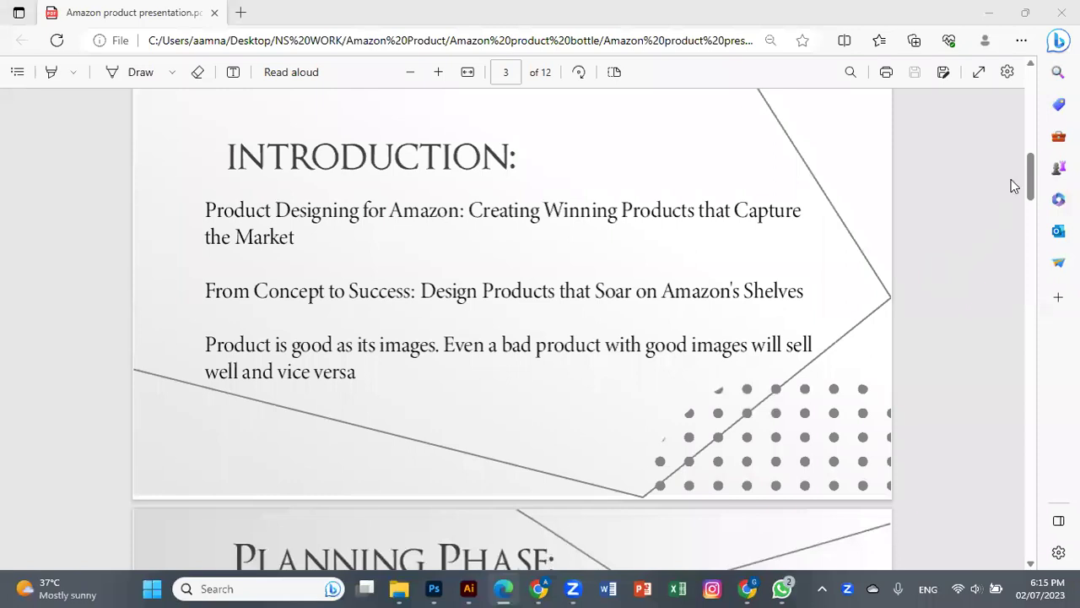
Step: Scroll to page 4, the PLANNING PHASE slide on messaging and competitor analysis
drag(1031, 176, 1033, 224)
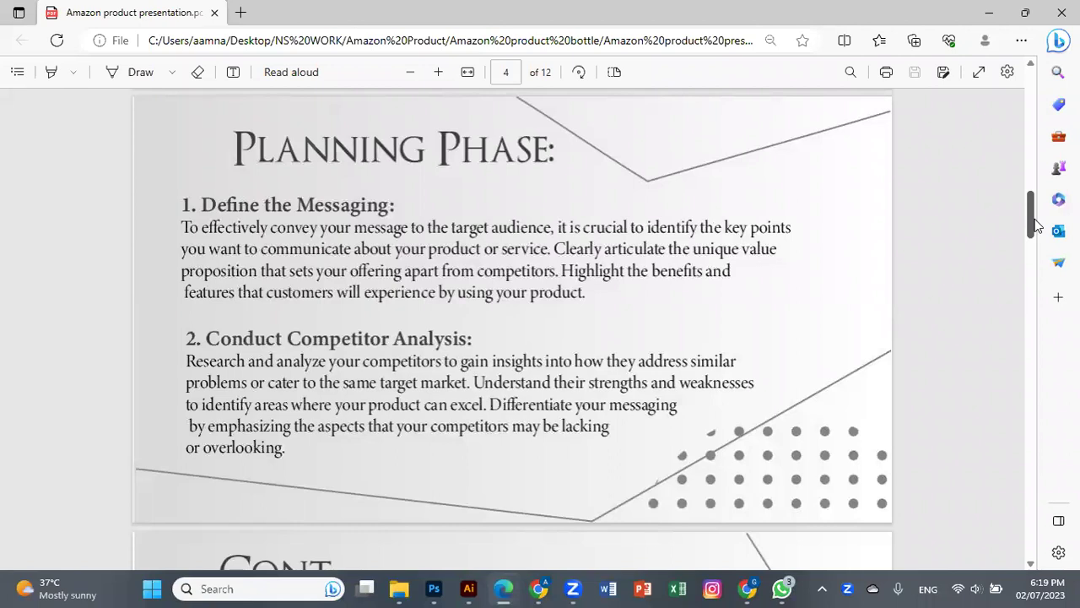
Step: Scroll down to page 5, the CONT... slide on customer comments and customer concerns
drag(1036, 226, 1033, 245)
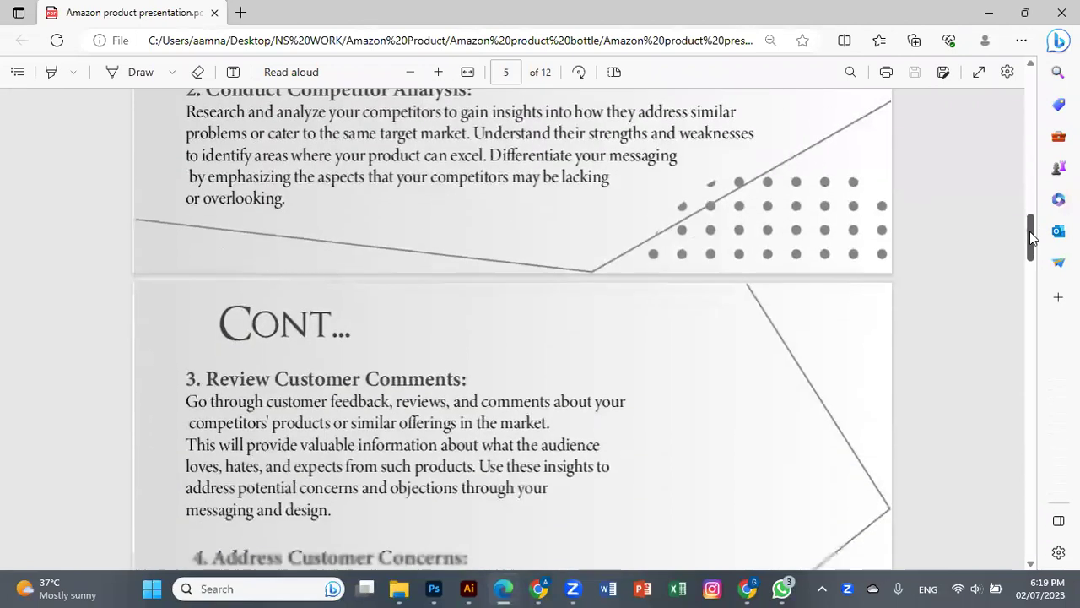
scroll(1033, 245, down, 1)
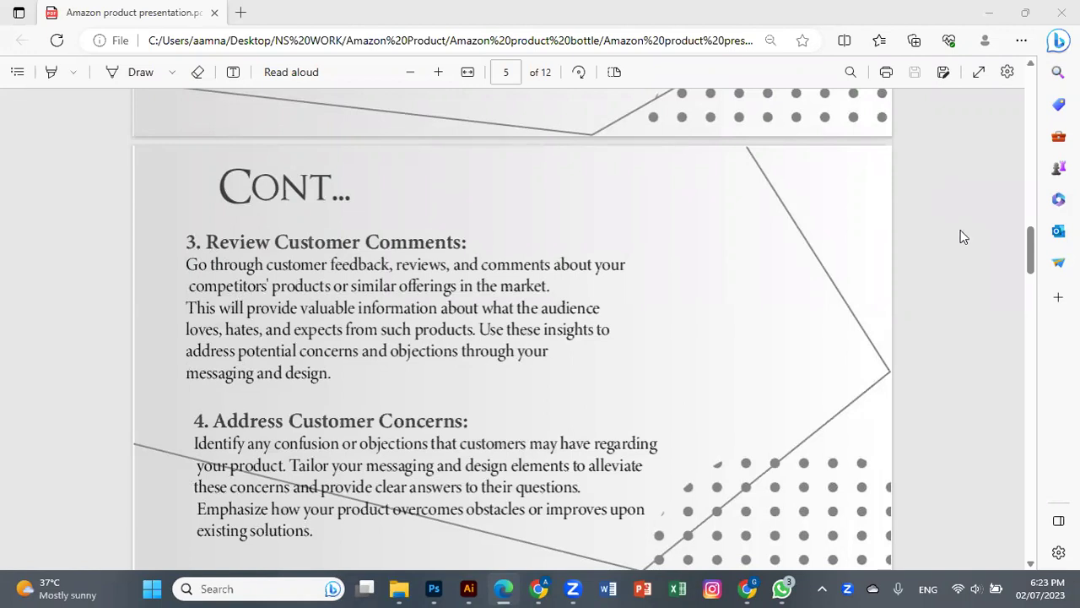
Step: Adjust the scroll position so page 5's CONT... slide with sections 3 and 4 stays in view
scroll(1036, 263, down, 2)
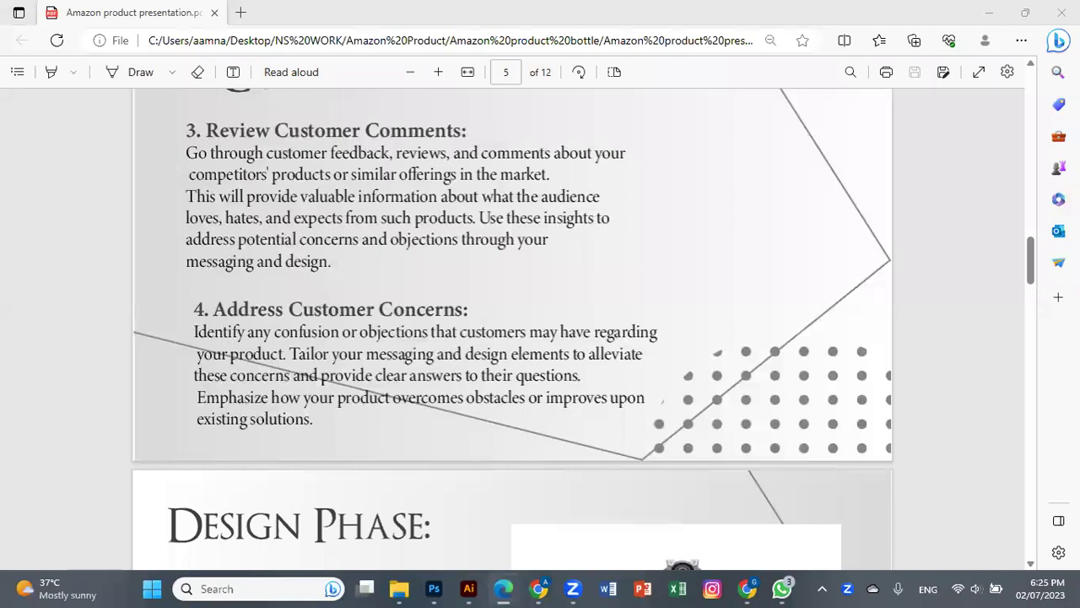
mouse_move(1020, 287)
mouse_down()
mouse_move(1021, 207)
mouse_move(1021, 268)
mouse_move(1020, 258)
mouse_up()
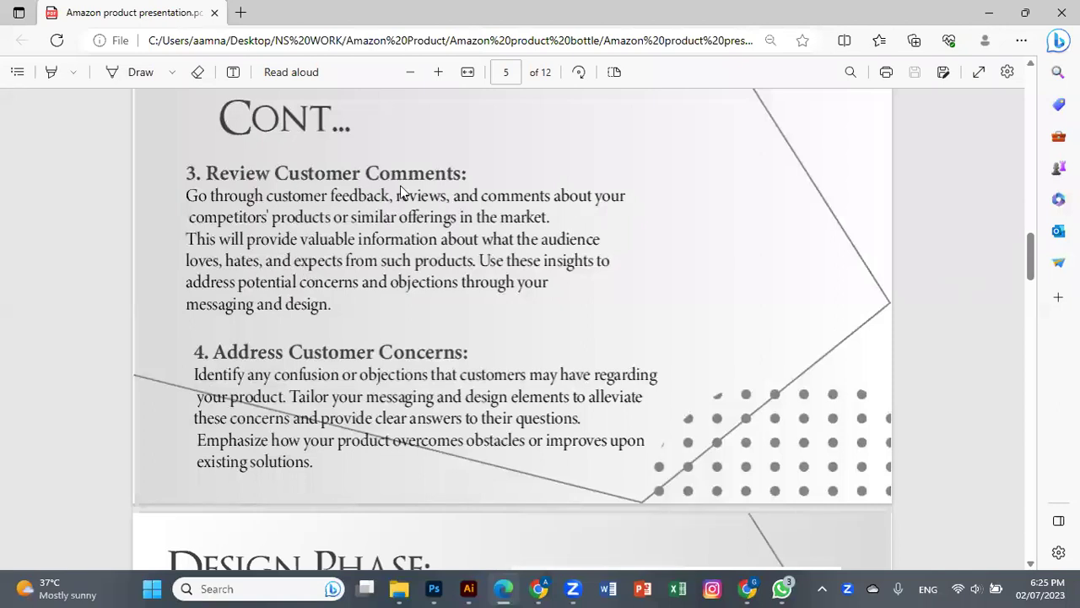
Step: Scroll past section 4 until the Design Phase's Image Planning heading appears below it
drag(1032, 261, 1031, 254)
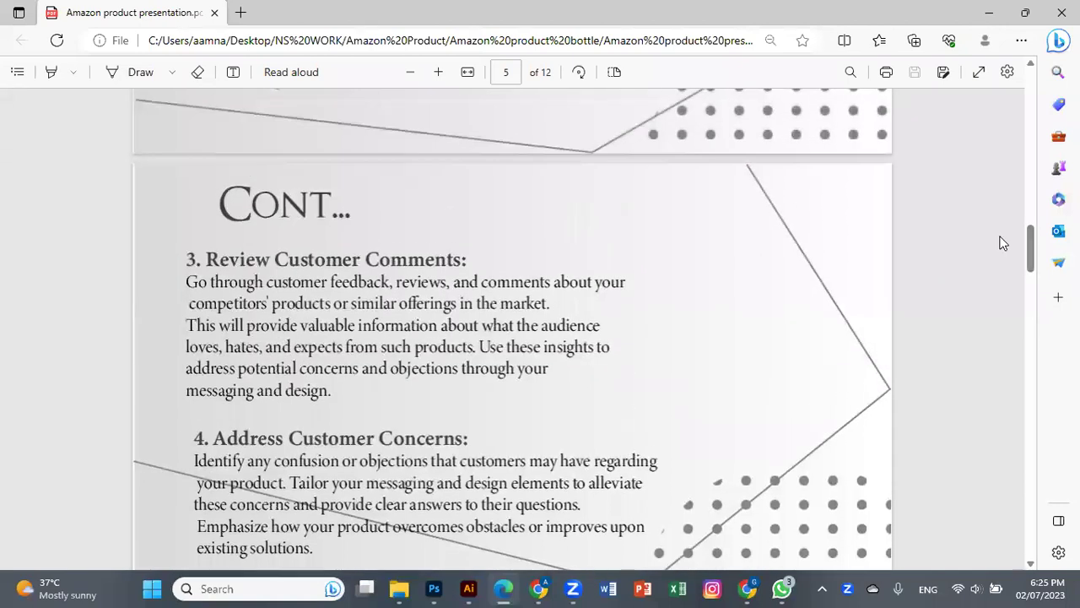
scroll(994, 227, down, 2)
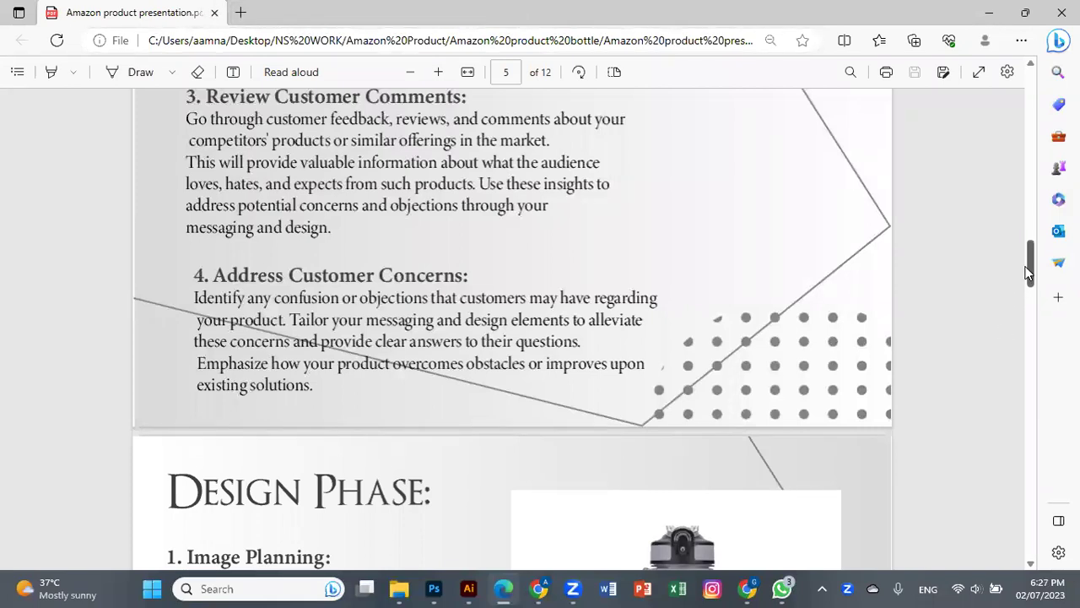
Step: Scroll to page 6, the Design Phase slide with Image Planning text and the grey bottle photo
drag(1030, 268, 1035, 297)
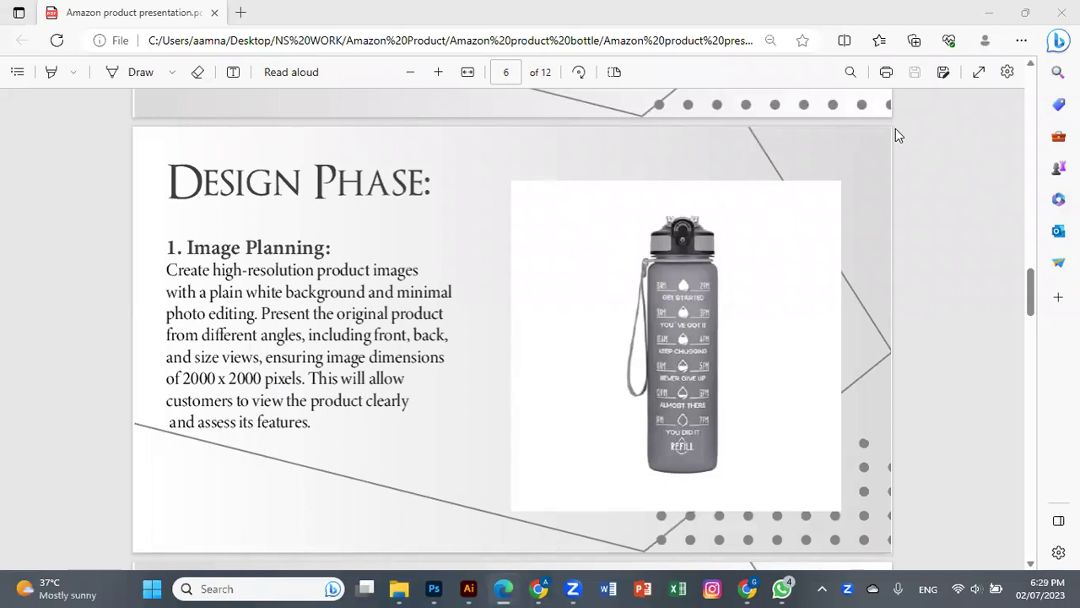
Step: Scroll to page 7, the Unique Selling Proposition slide with the Product Size & Benefits graphic
scroll(1032, 298, down, 3)
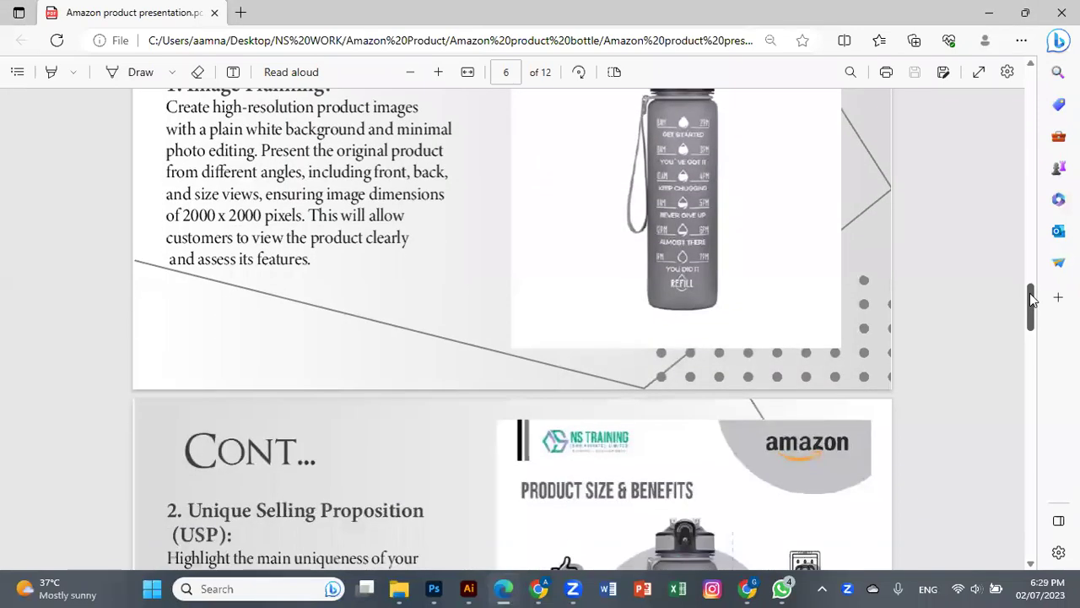
mouse_move(1031, 298)
mouse_down()
mouse_move(1032, 289)
mouse_move(1030, 324)
mouse_up()
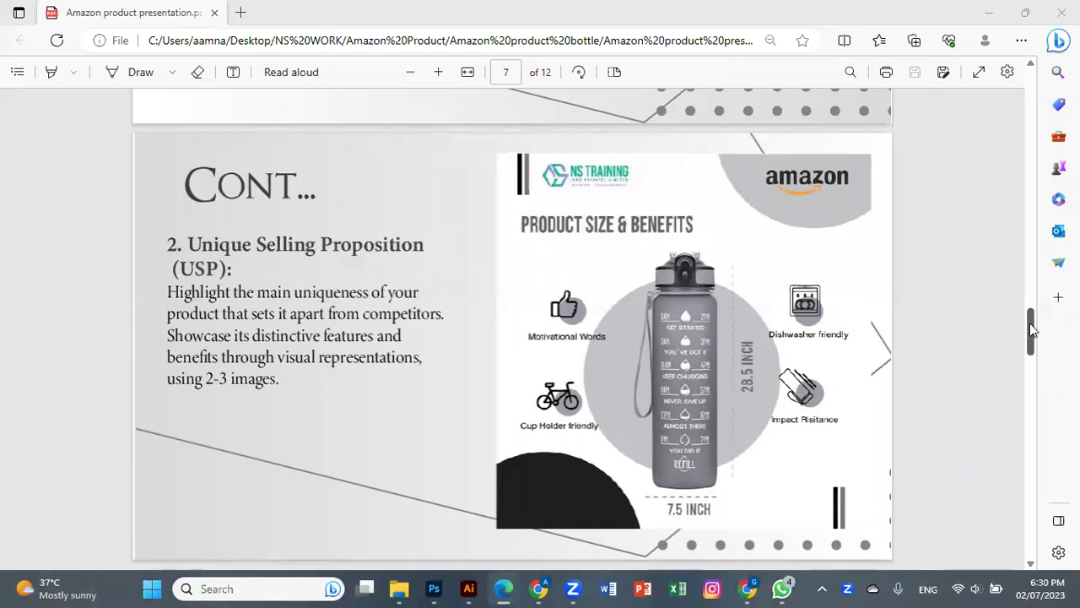
Step: Scroll to page 8, the Product Features bottle slide about capturing customer attention
scroll(1029, 330, down, 1)
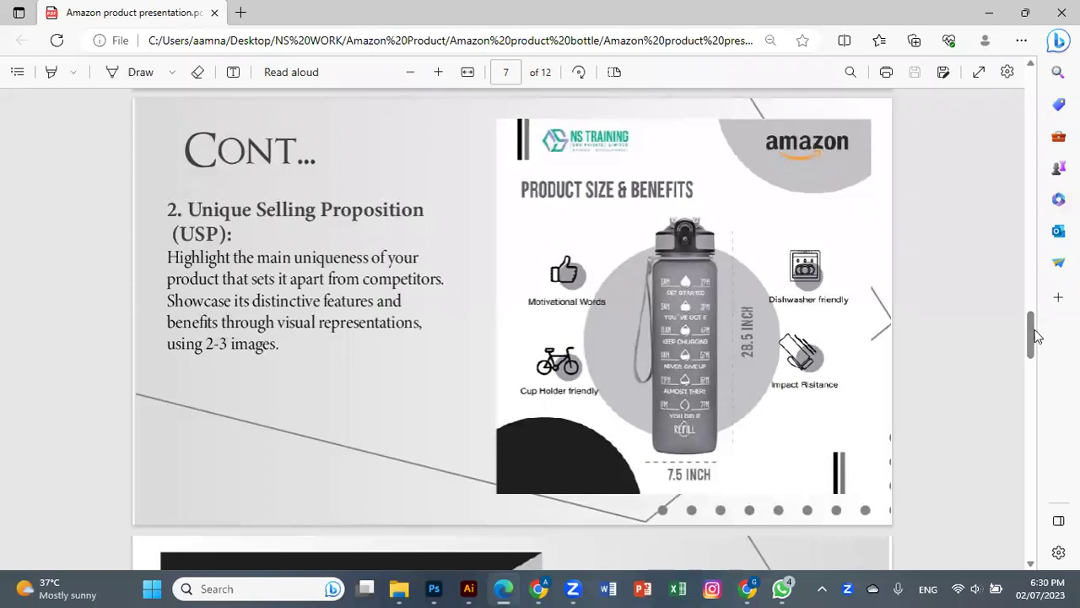
drag(1031, 336, 1030, 375)
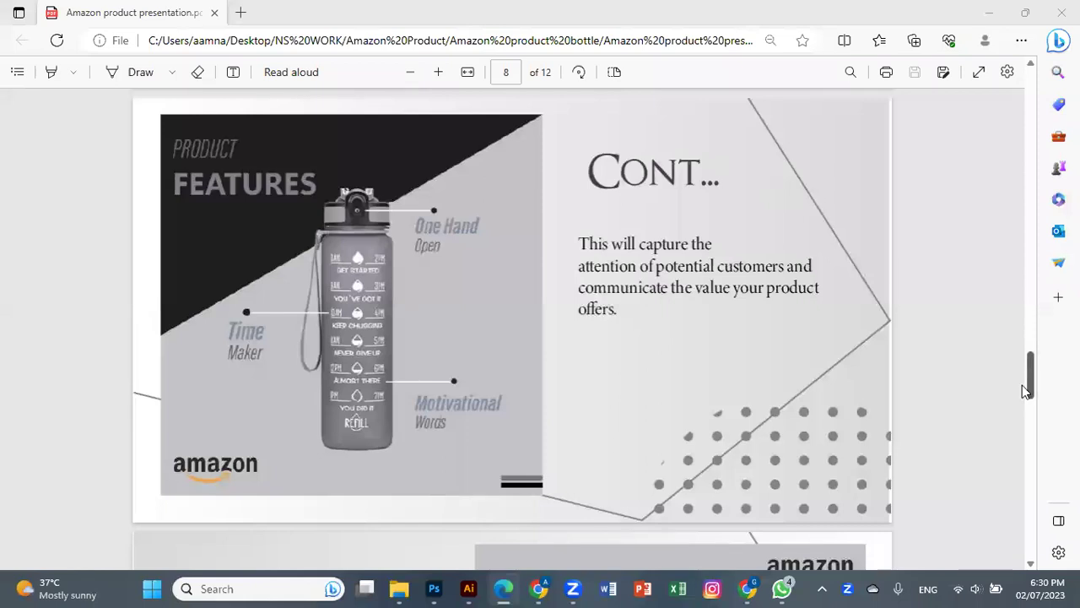
Step: Drag the scrollbar back up to page 7, the USP slide with the Product Size & Benefits graphic
mouse_move(1031, 381)
mouse_down()
mouse_move(1032, 391)
mouse_move(1022, 301)
mouse_move(1022, 336)
mouse_up()
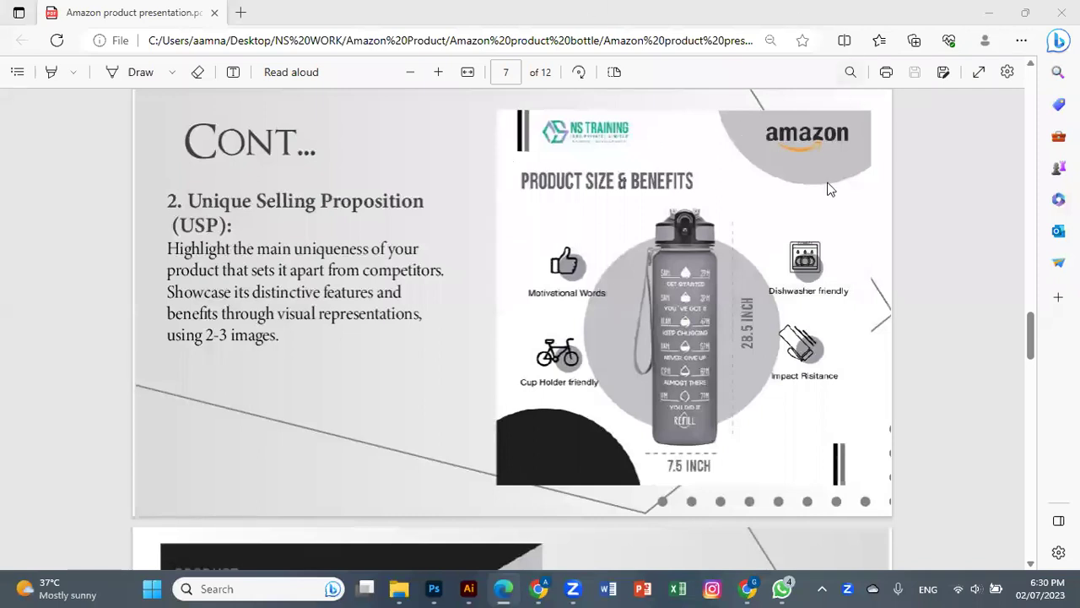
Step: Scroll the PDF down to page 9, the Tritan Plastic bottle features slide
drag(1029, 342, 1030, 365)
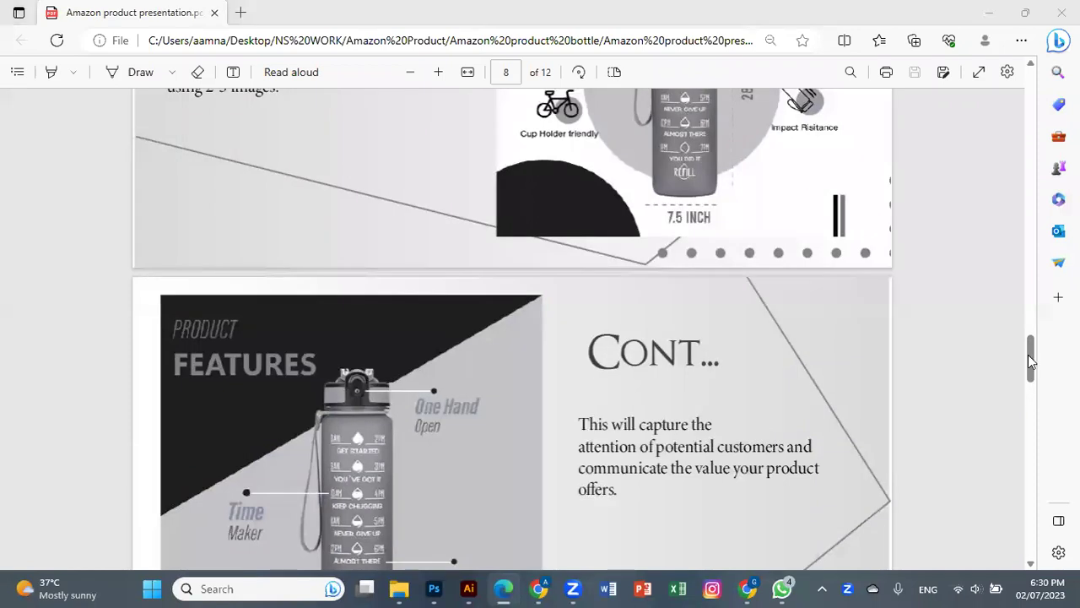
drag(1034, 350, 1031, 373)
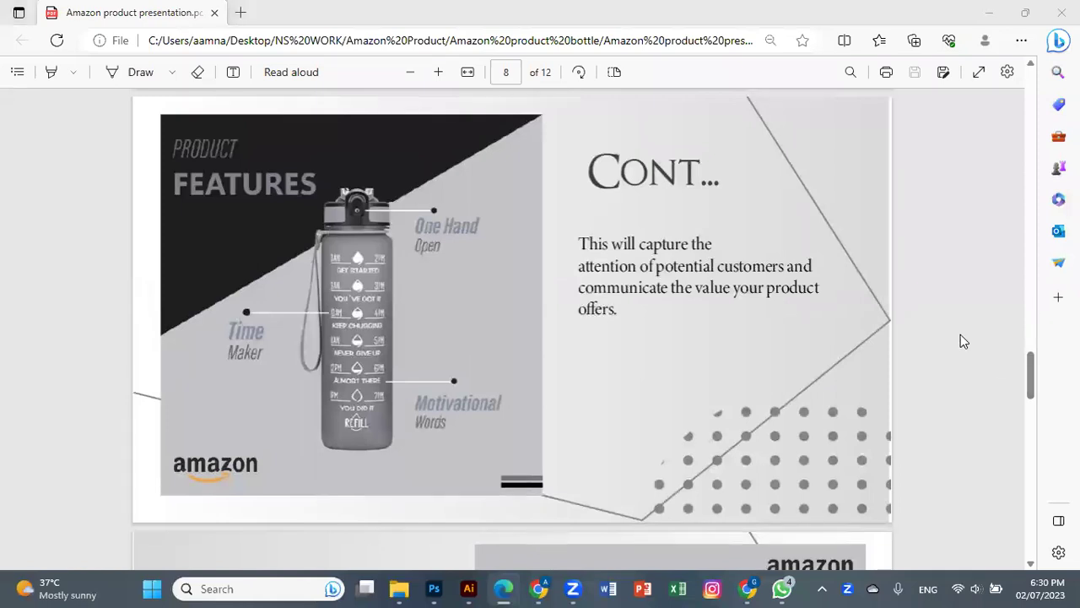
drag(1033, 375, 1034, 418)
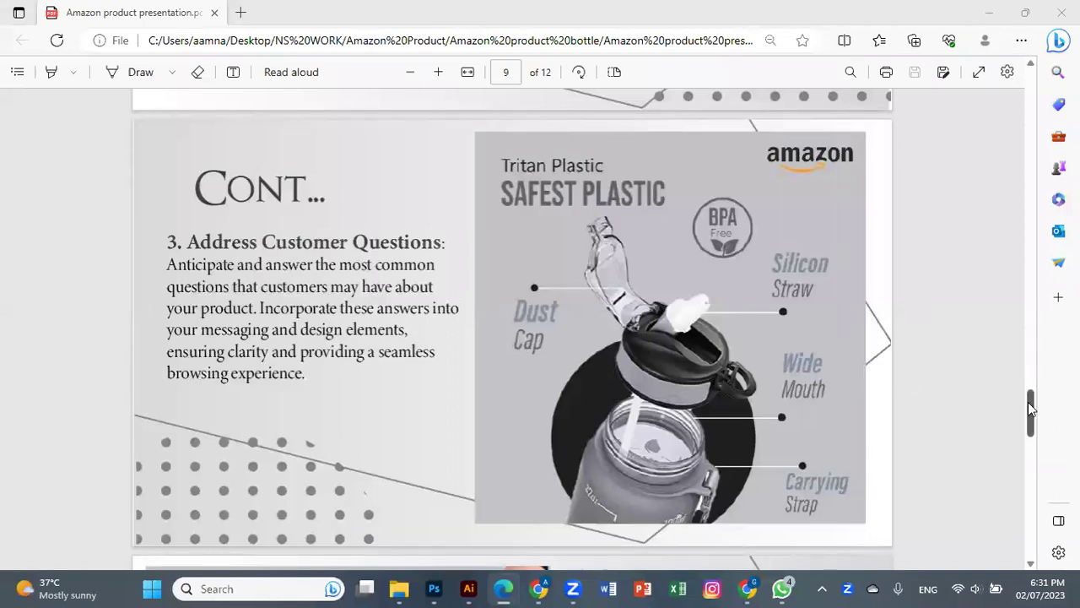
Step: Drag past the Leak-Proof Design slide to page 11, the runner with the 32oz bottle
drag(1030, 417, 1029, 453)
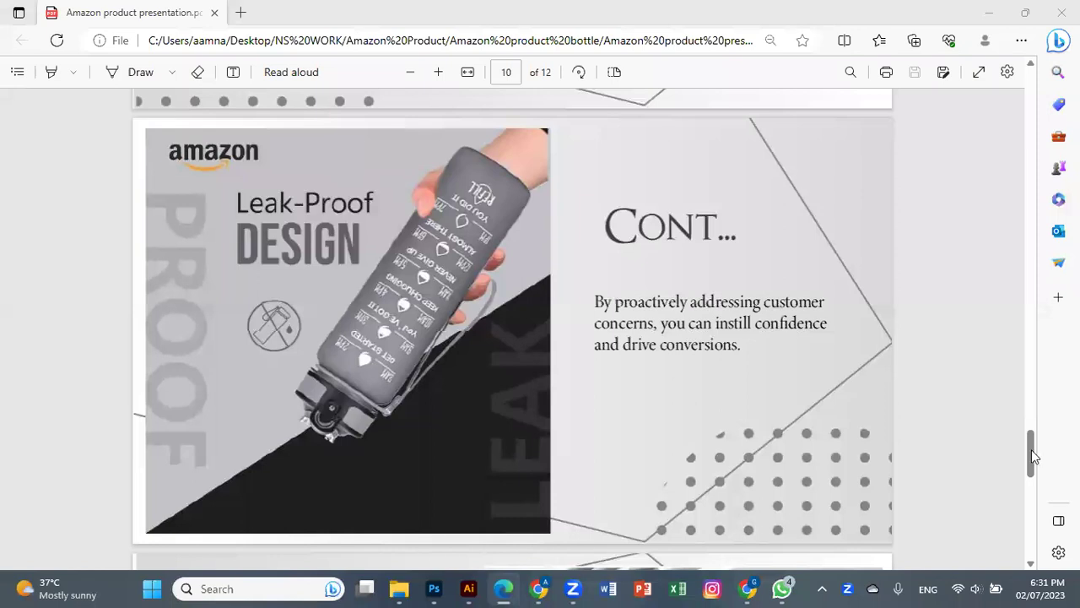
drag(1031, 456, 1031, 499)
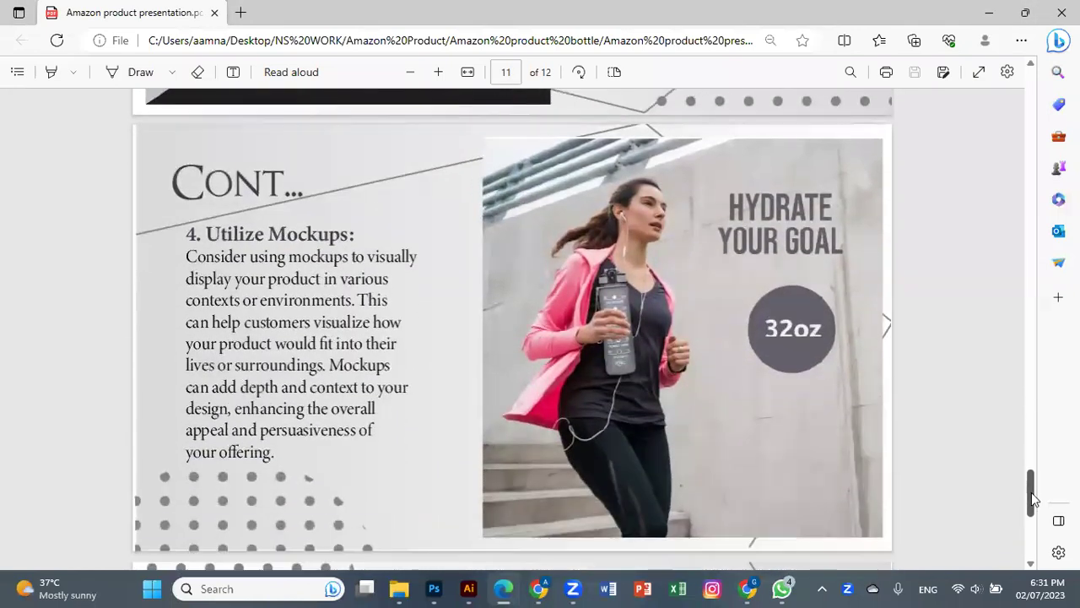
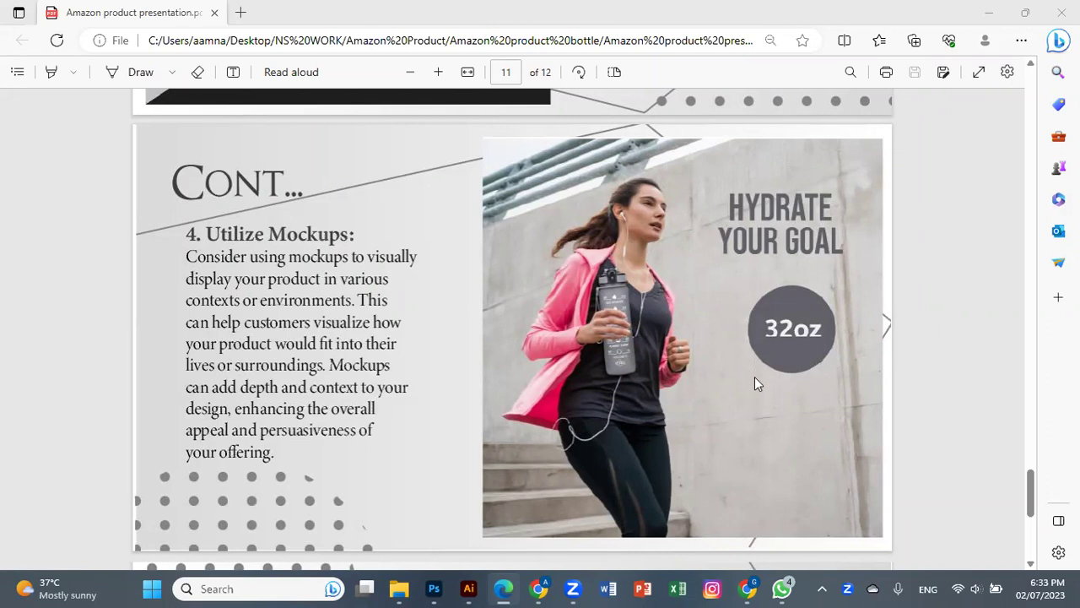
Step: Scroll the Amazon presentation PDF from page 10 to the final 'Any Questions?' page 12
drag(1030, 489, 1038, 452)
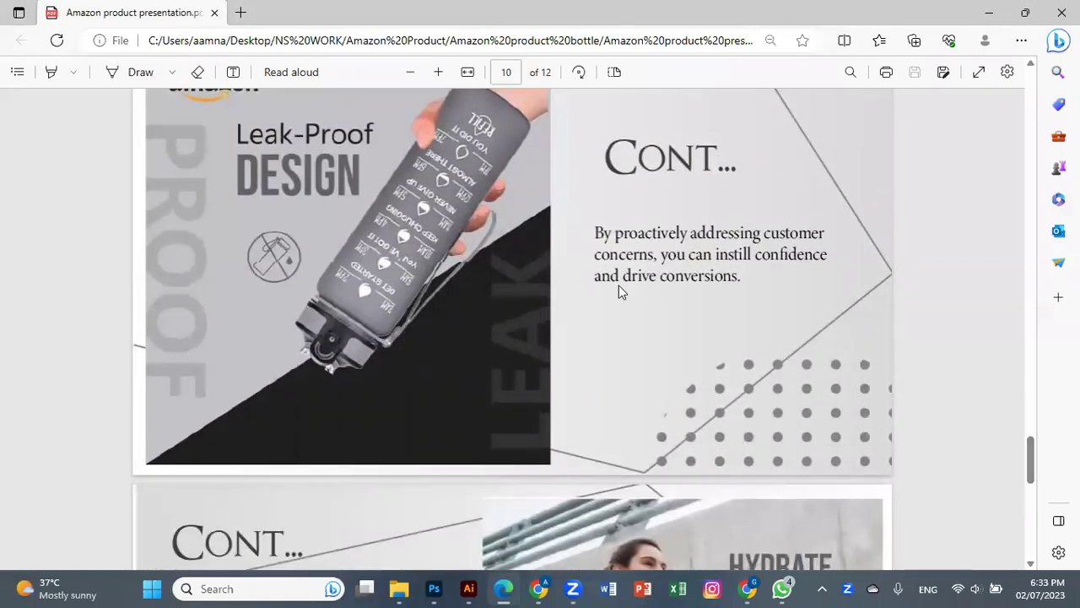
drag(1032, 458, 1034, 487)
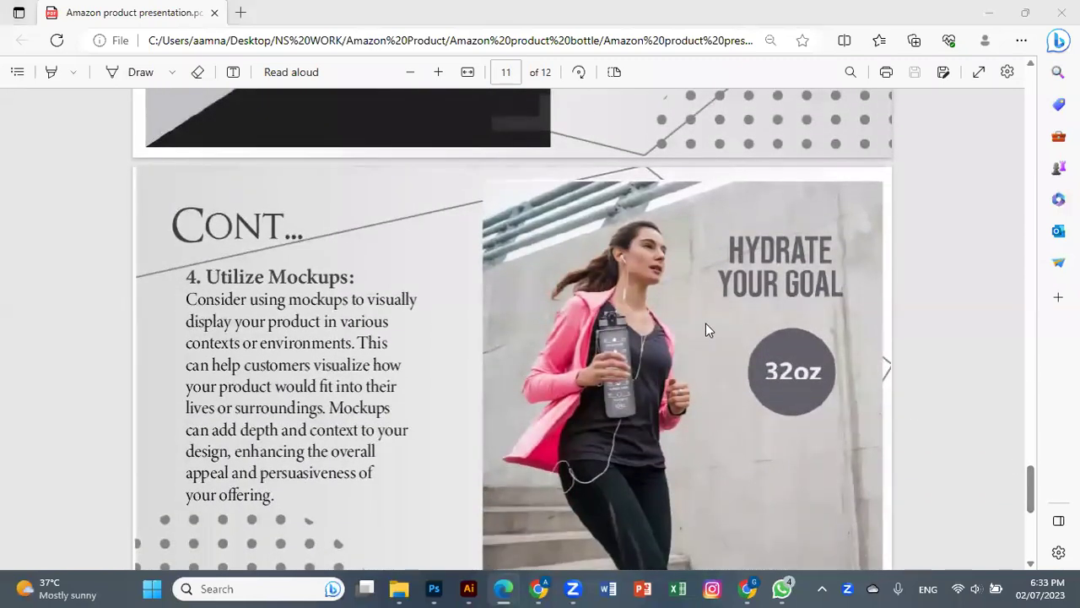
drag(1031, 465, 1035, 527)
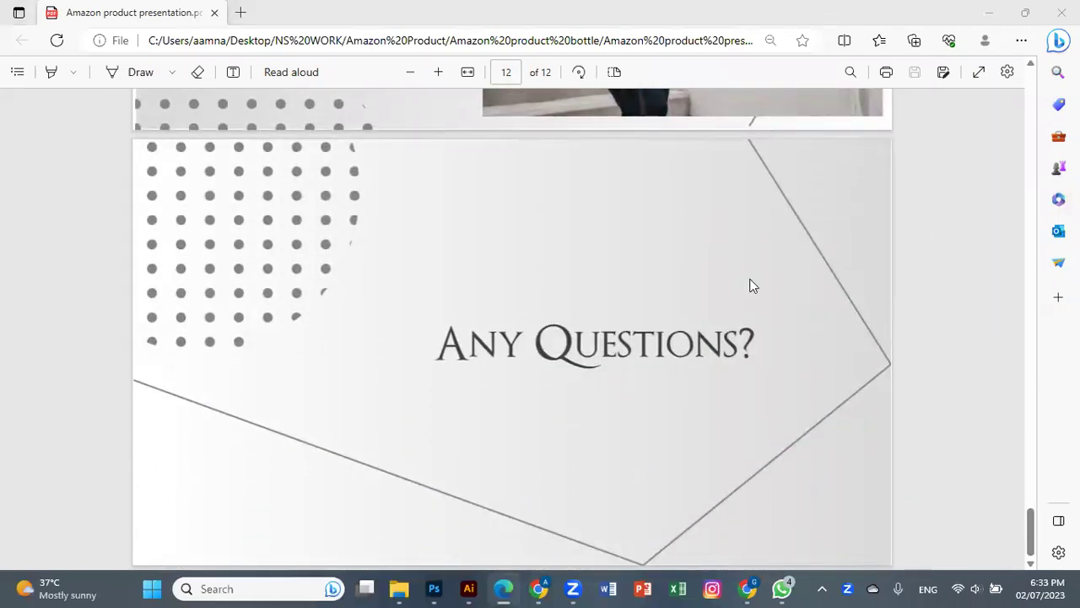
mouse_move(468, 589)
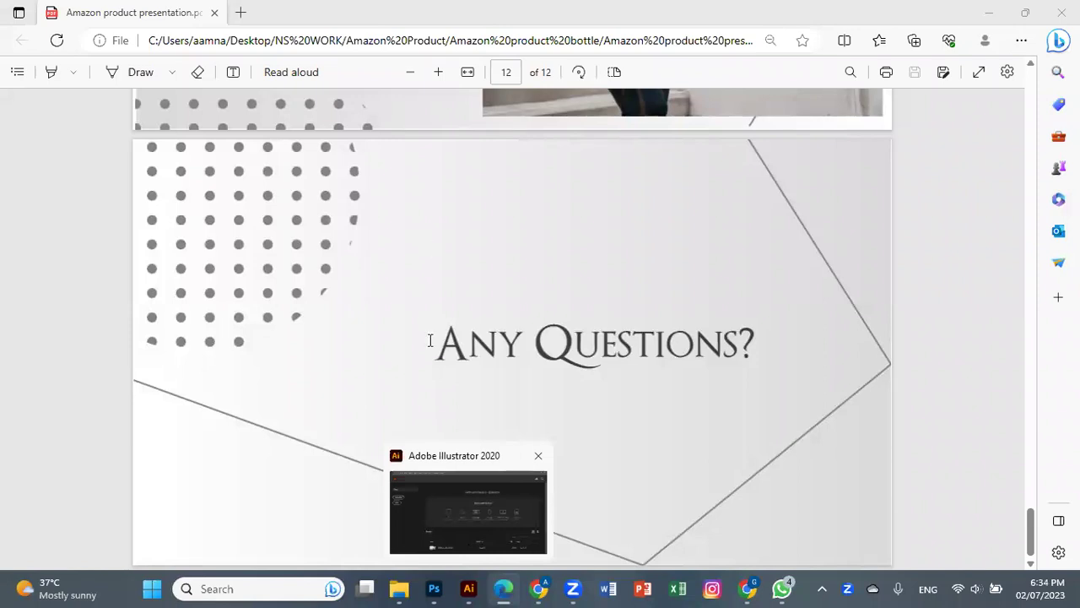
Step: Go to Amazon.ae and search for 'water bottle'
key(alt+Tab)
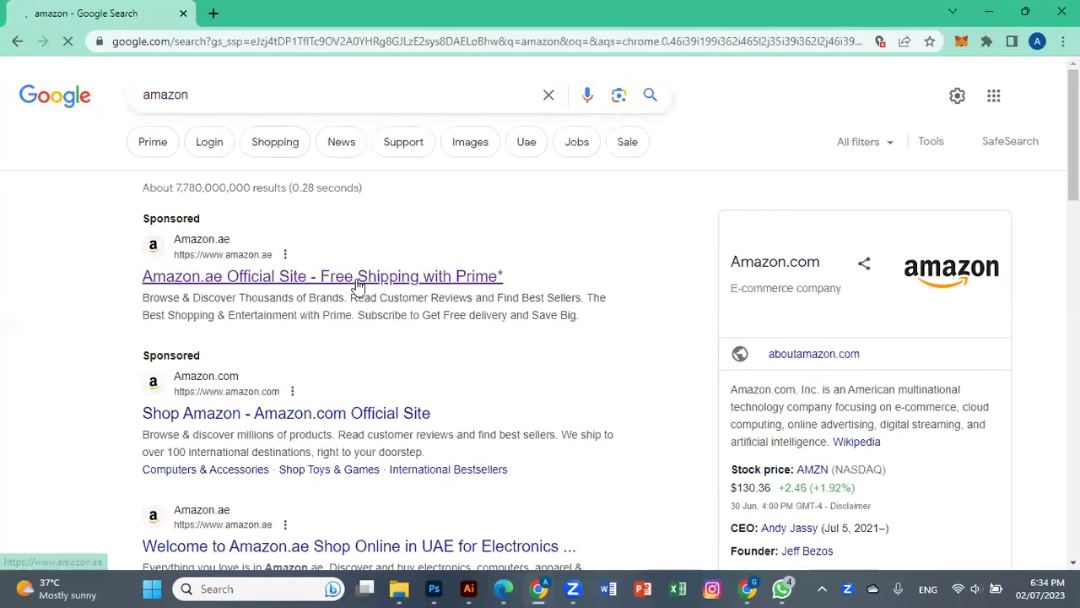
click(357, 285)
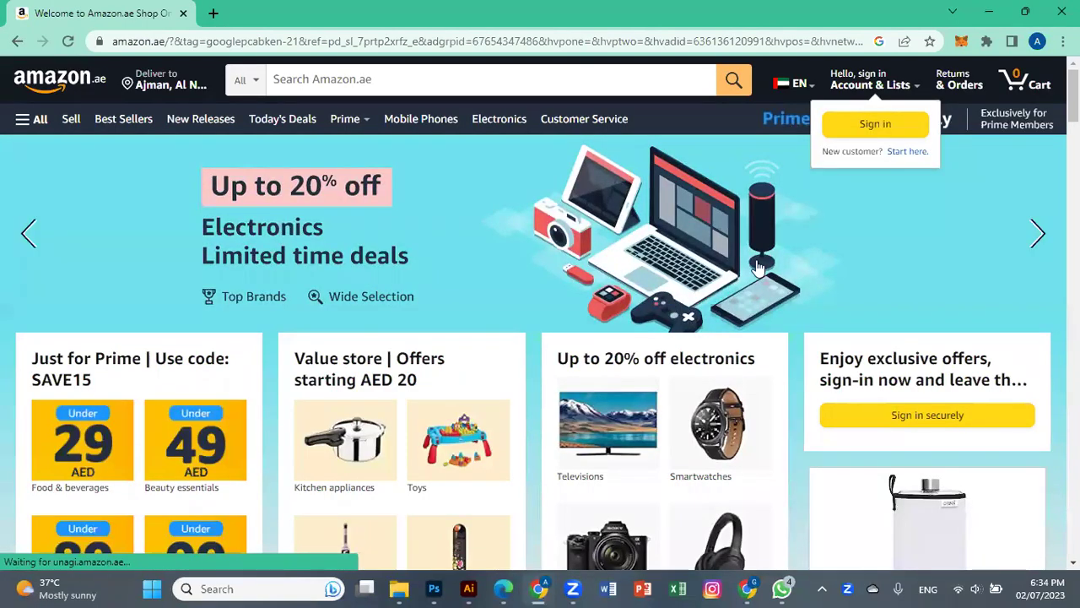
click(463, 84)
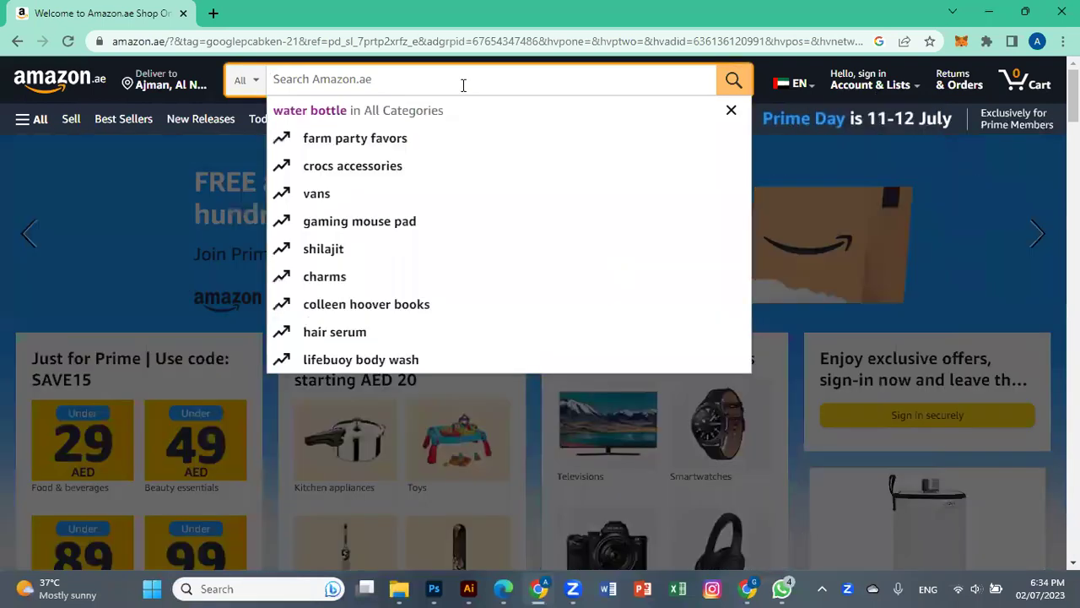
click(450, 110)
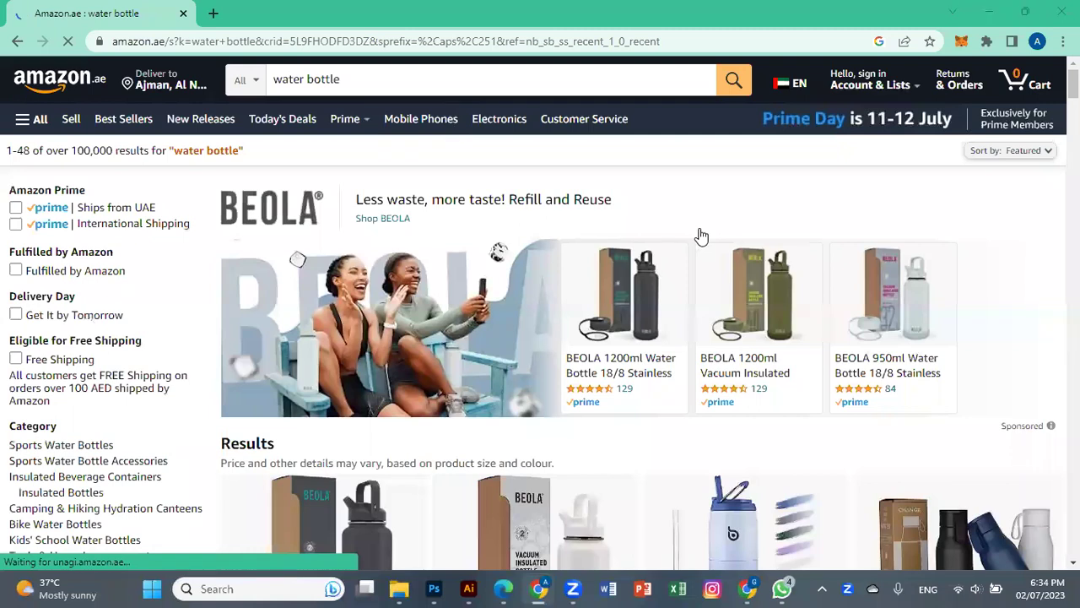
Step: Open the BEOLA 1200ml water bottle listing and inspect its product image before returning to Illustrator
click(676, 309)
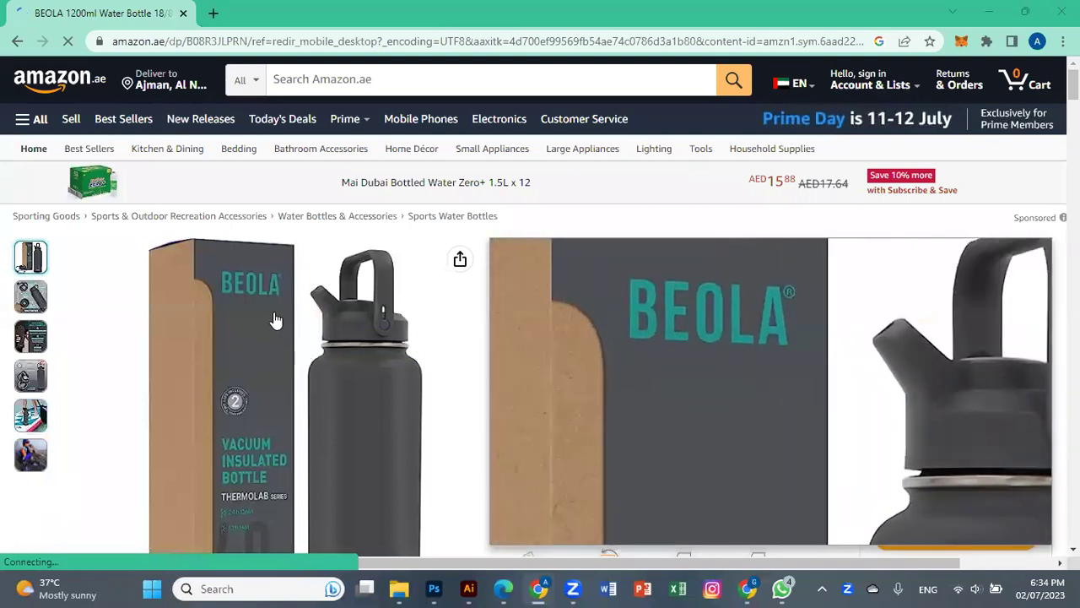
right_click(274, 312)
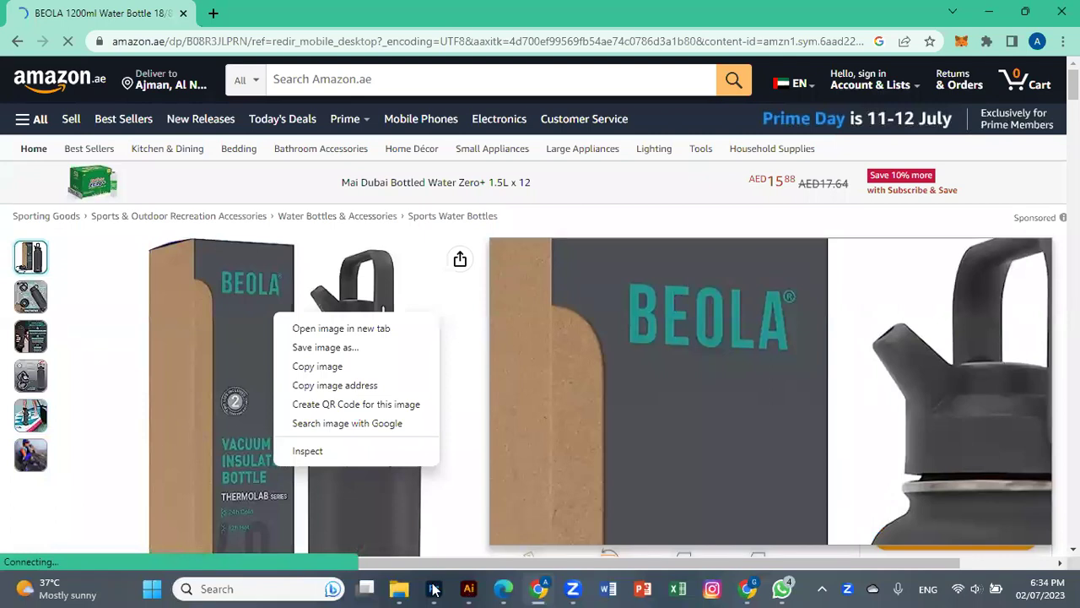
mouse_move(469, 589)
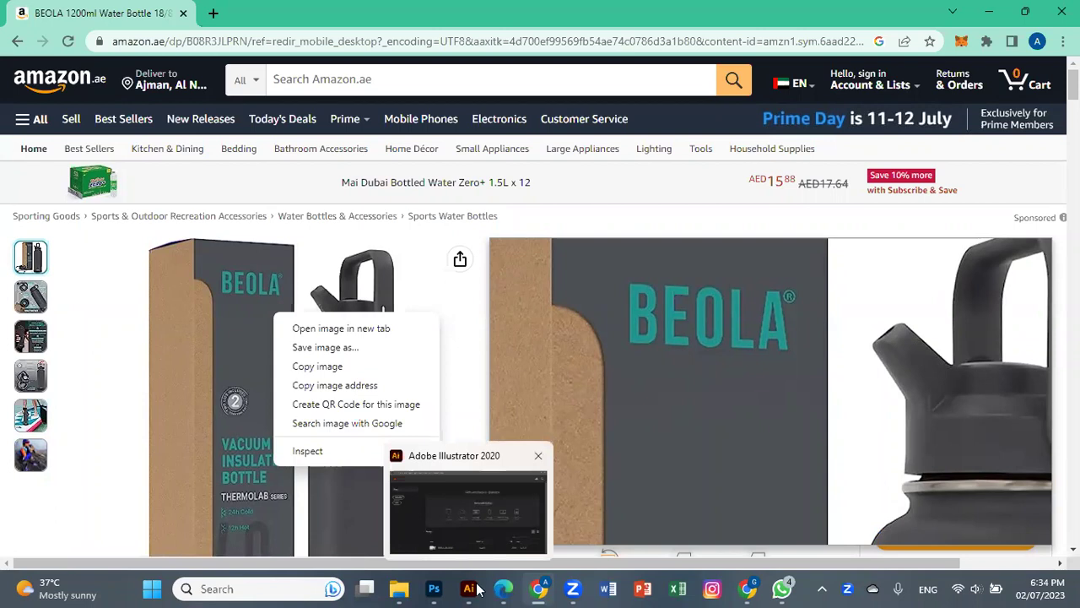
click(477, 588)
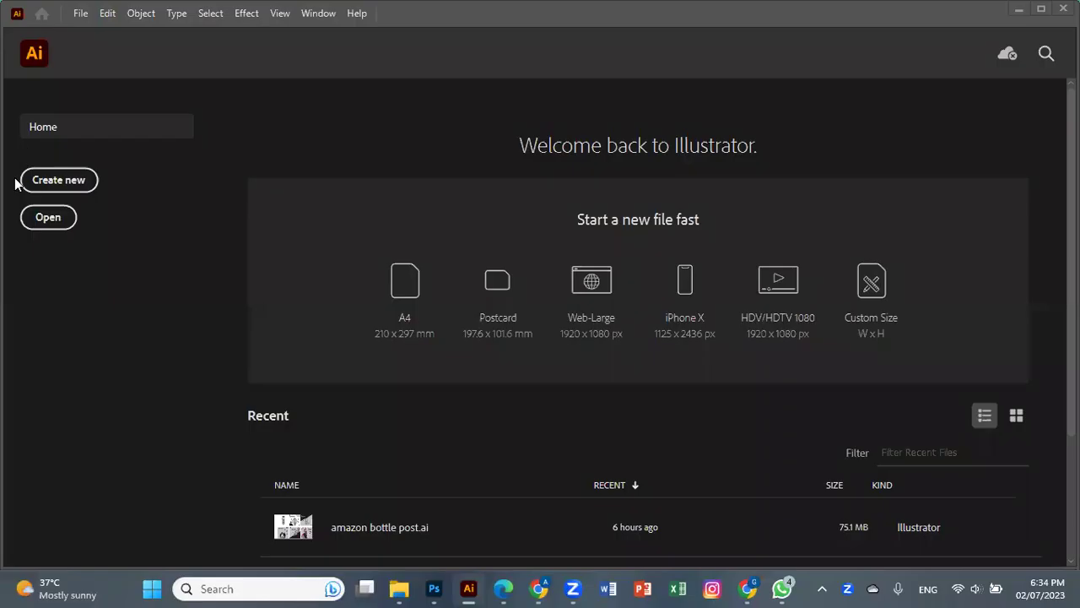
Step: Create a 2000 × 2000 px RGB document in pixels with four portrait artboards
click(72, 180)
click(72, 186)
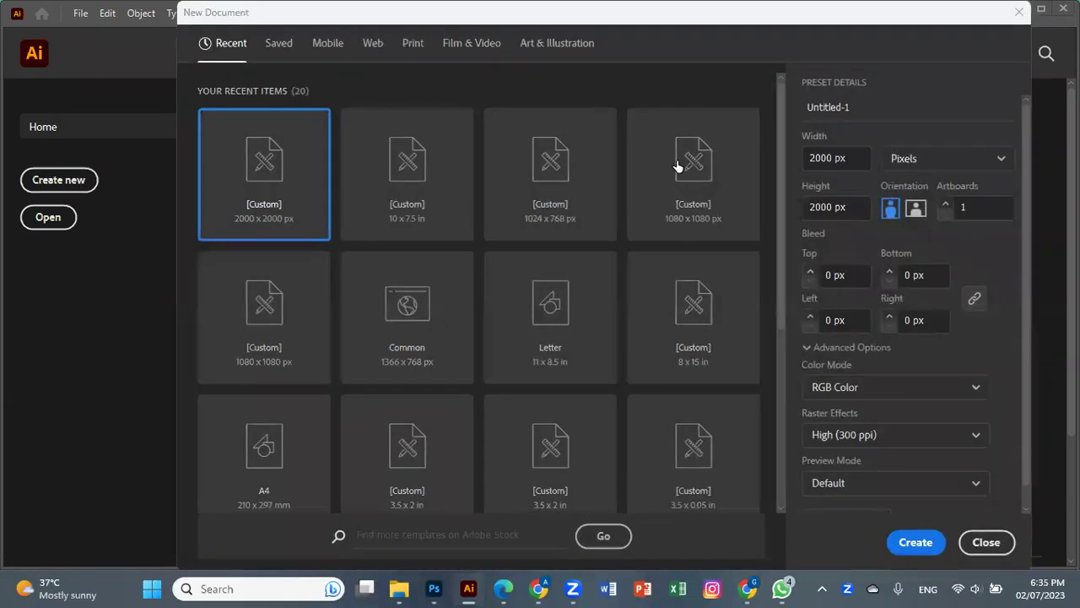
click(690, 24)
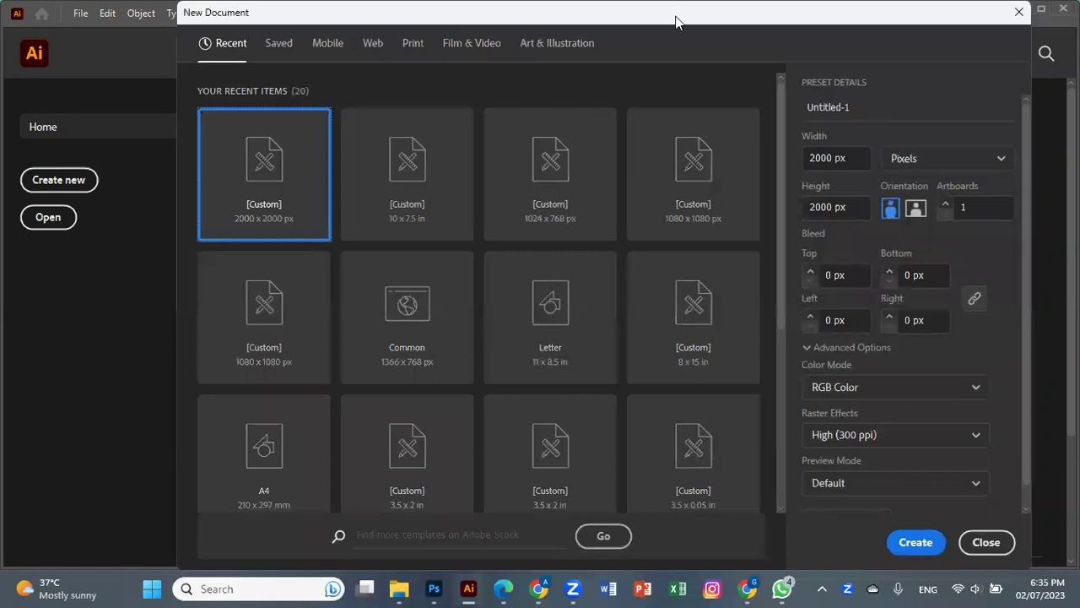
drag(676, 21, 682, 23)
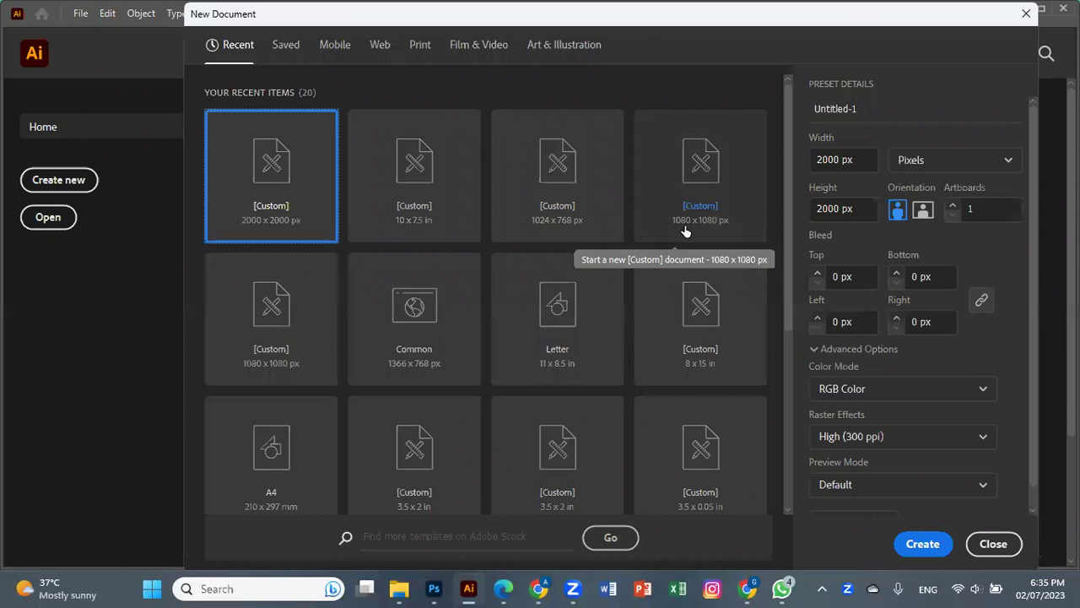
click(915, 168)
click(905, 187)
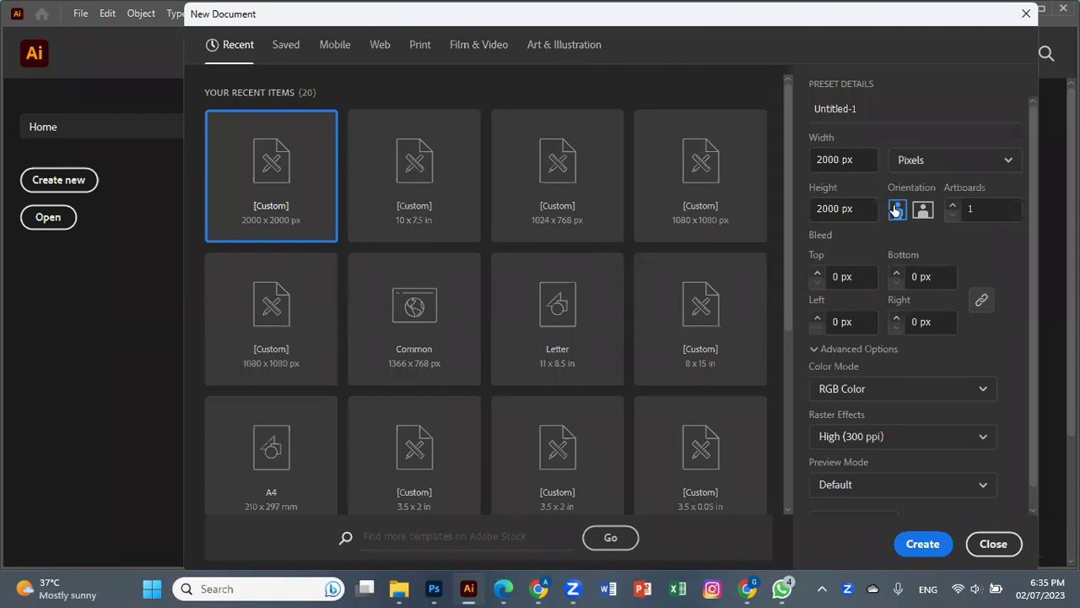
click(896, 210)
click(951, 206)
click(951, 206)
click(982, 394)
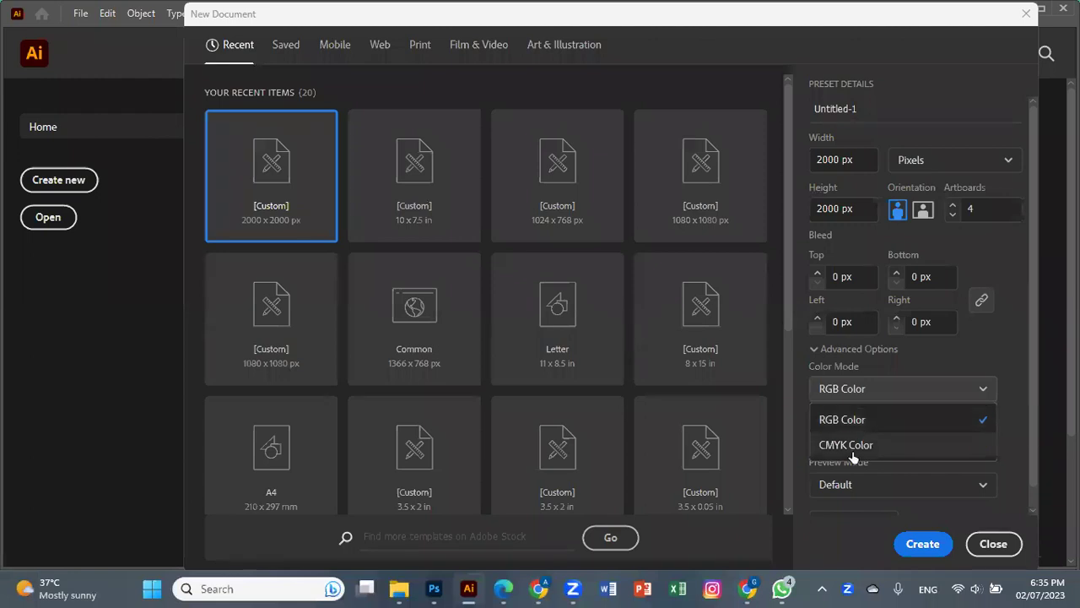
click(854, 427)
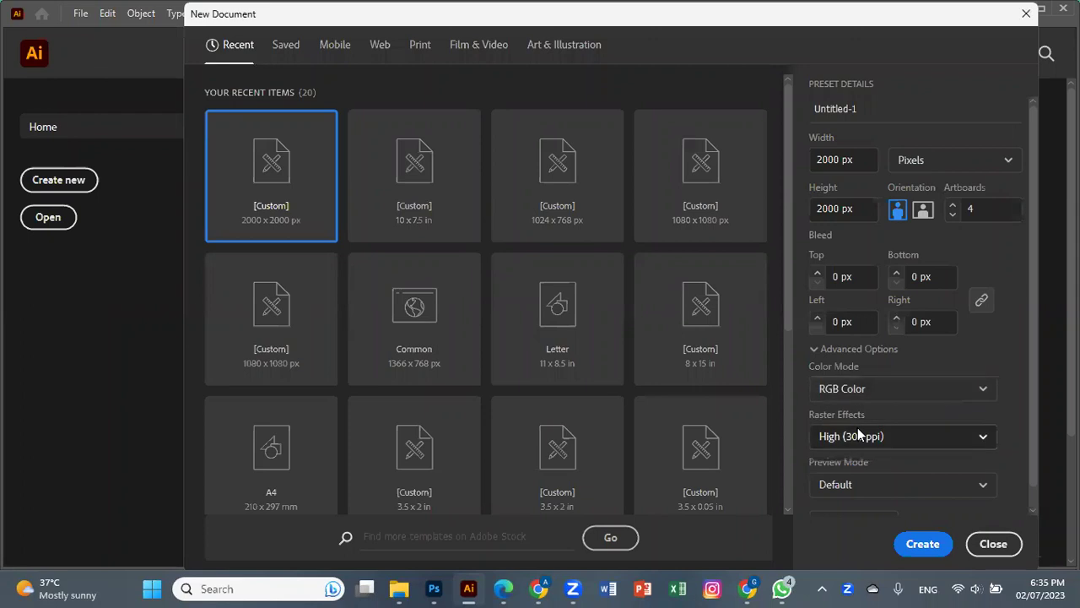
click(925, 545)
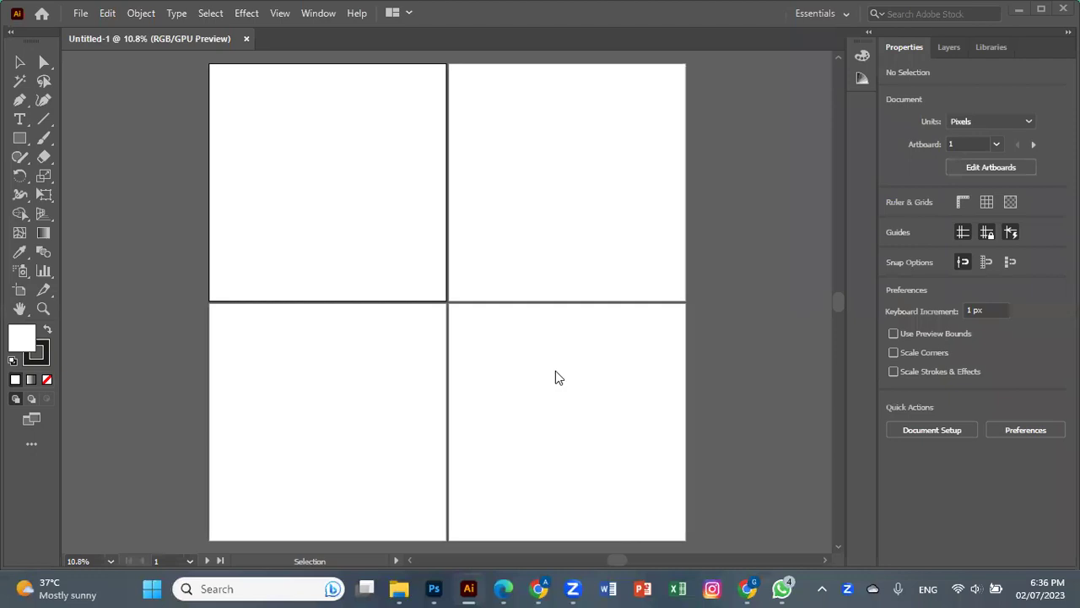
Step: View the water 2 image from the Amazon product bottle folder
key(alt+Tab)
double_click(651, 293)
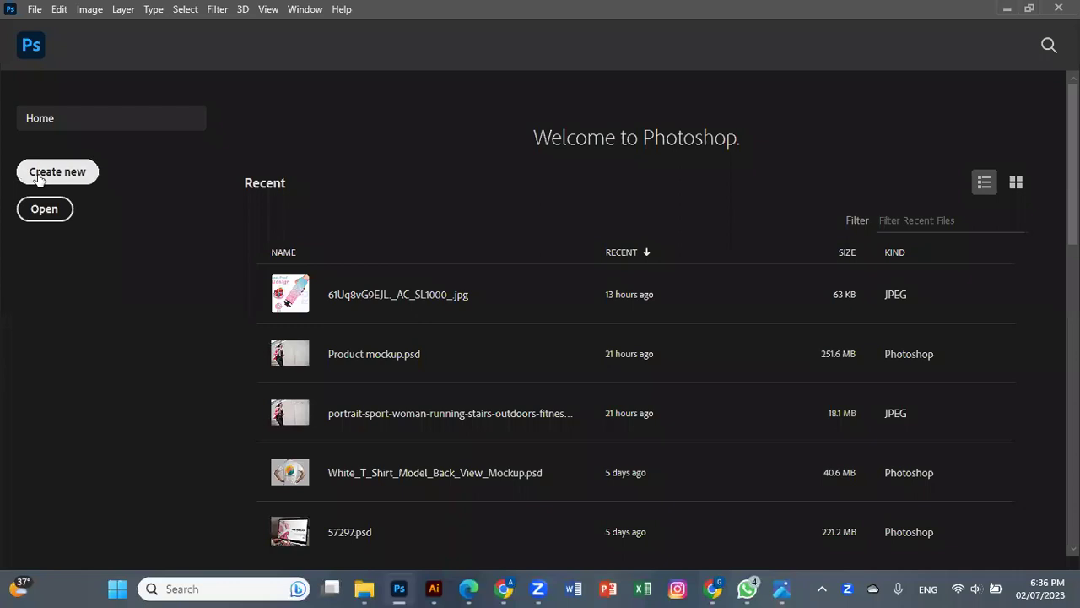
Step: Make a new blank Photoshop document with width and height both set to 2000 px
click(39, 177)
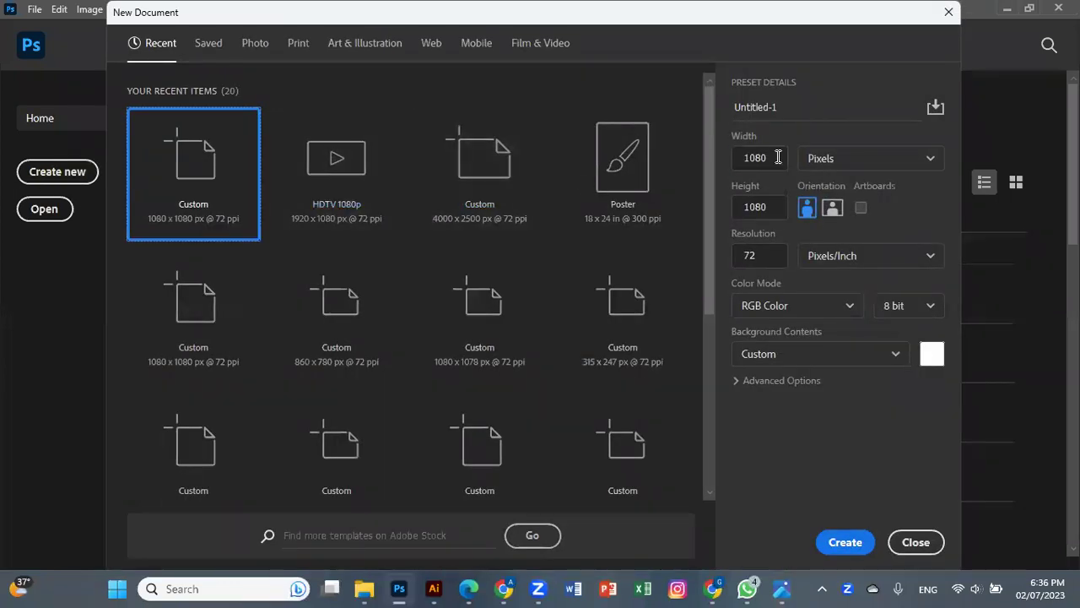
drag(778, 157, 750, 158)
key(BackSpace)
drag(768, 208, 736, 209)
key(BackSpace)
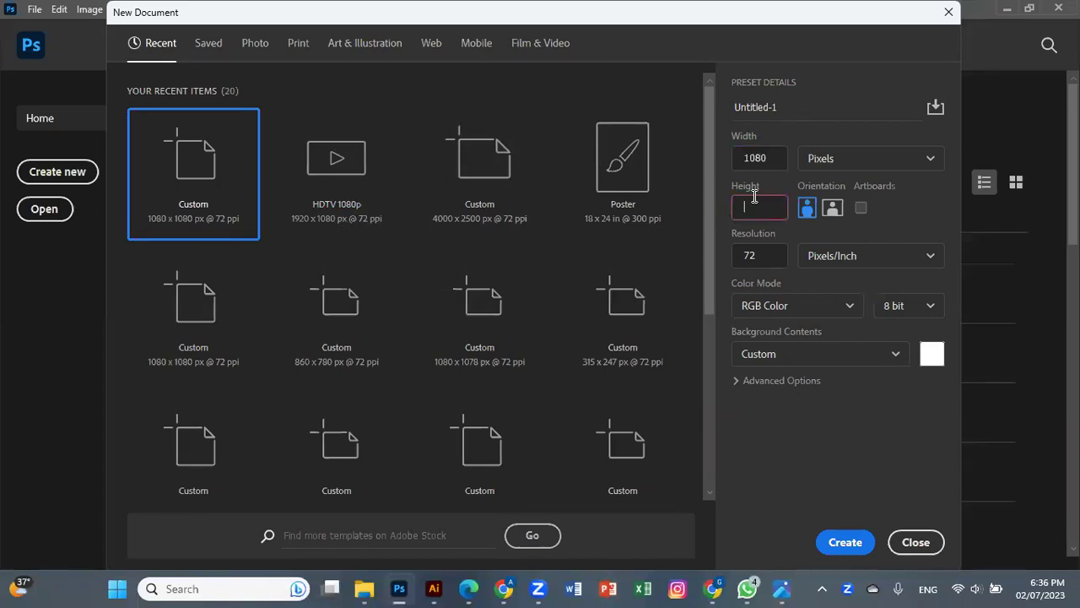
click(773, 156)
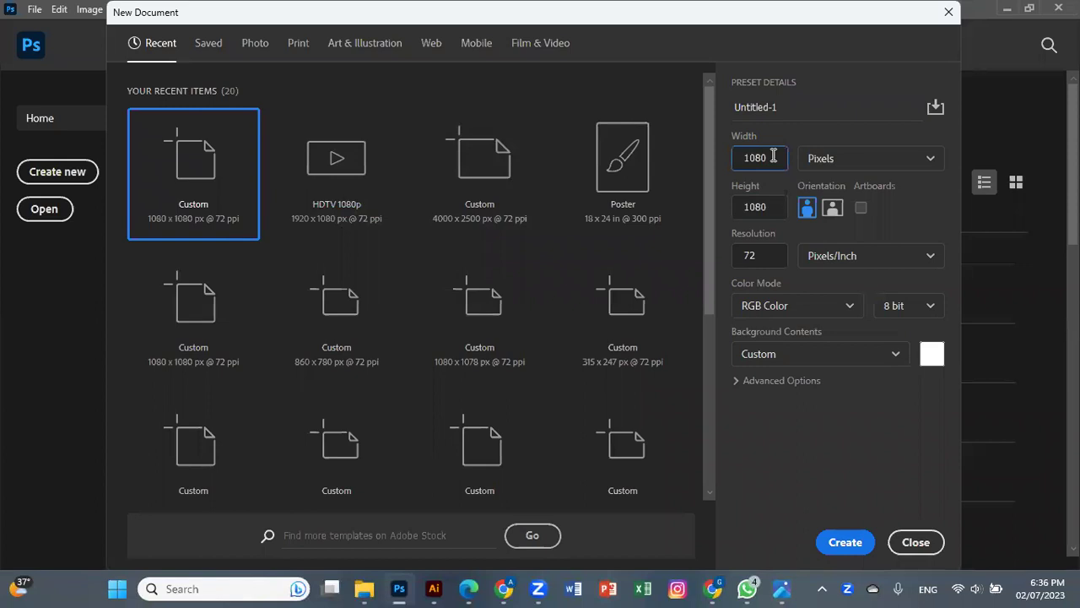
key(BackSpace)
key(BackSpace)
key(BackSpace)
drag(775, 207, 737, 202)
key(BackSpace)
text(2000)
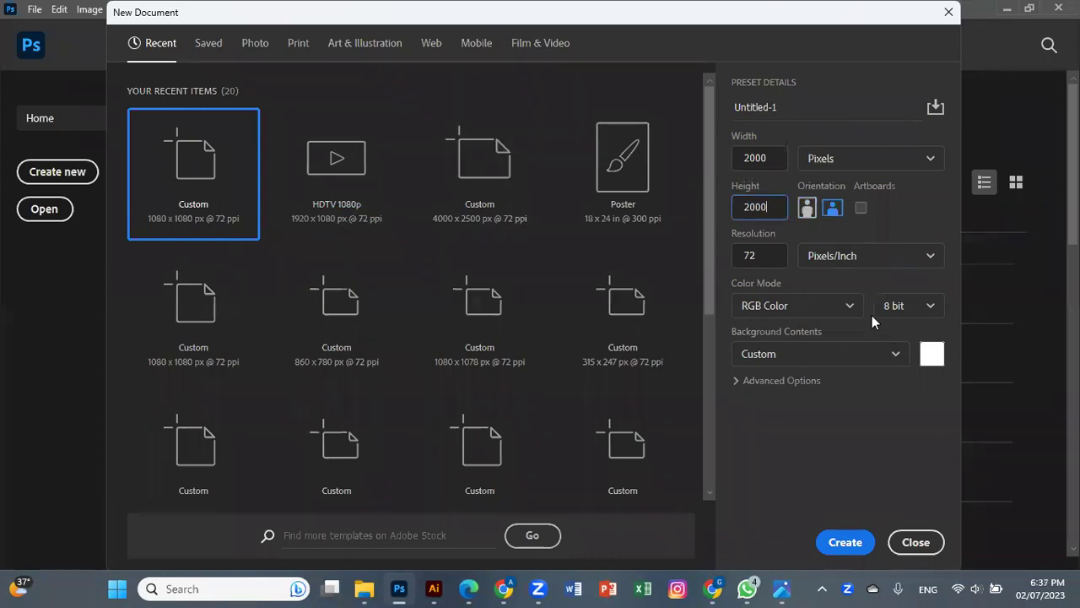
click(832, 541)
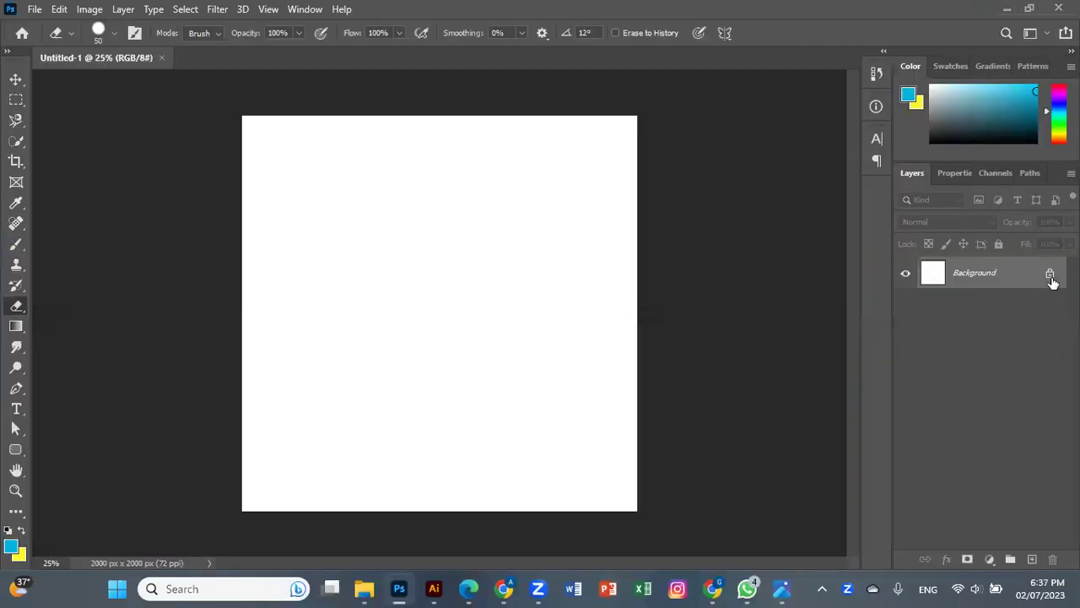
Step: Unlock the layer and scale the water 2 bottle image up to fill and centre on the canvas
click(1050, 272)
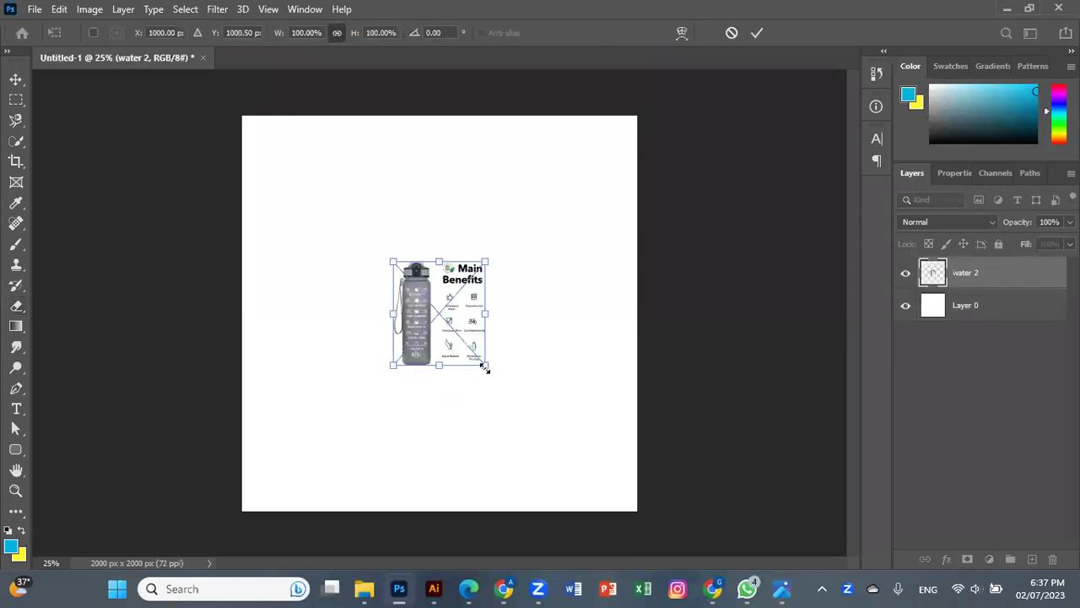
drag(486, 367, 581, 490)
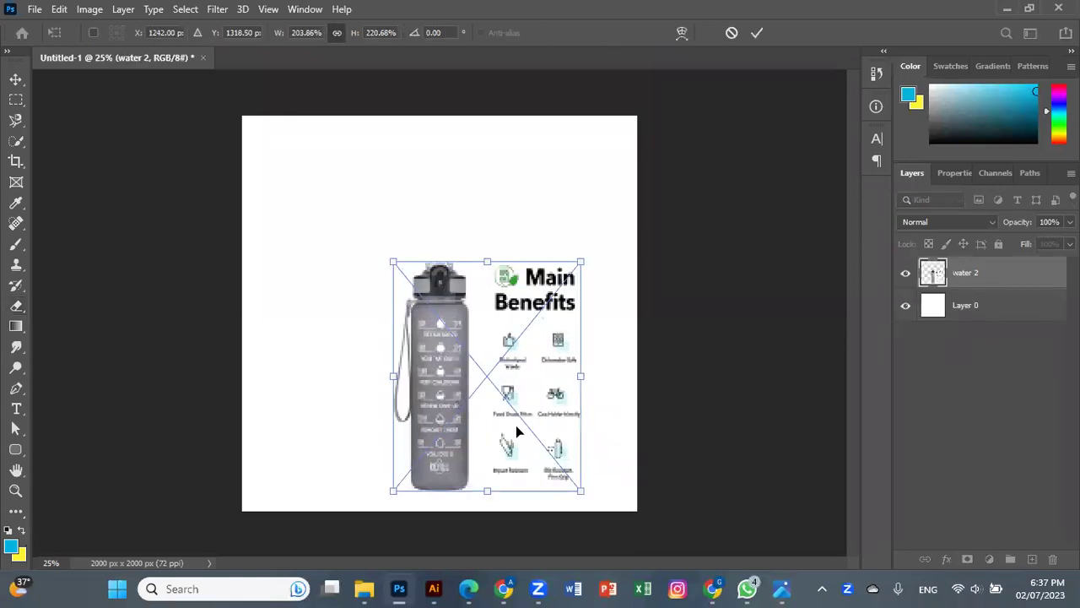
key(ctrl+z)
mouse_move(486, 363)
mouse_down()
mouse_move(577, 461)
mouse_move(433, 296)
mouse_up()
drag(313, 189, 265, 115)
drag(491, 393, 536, 483)
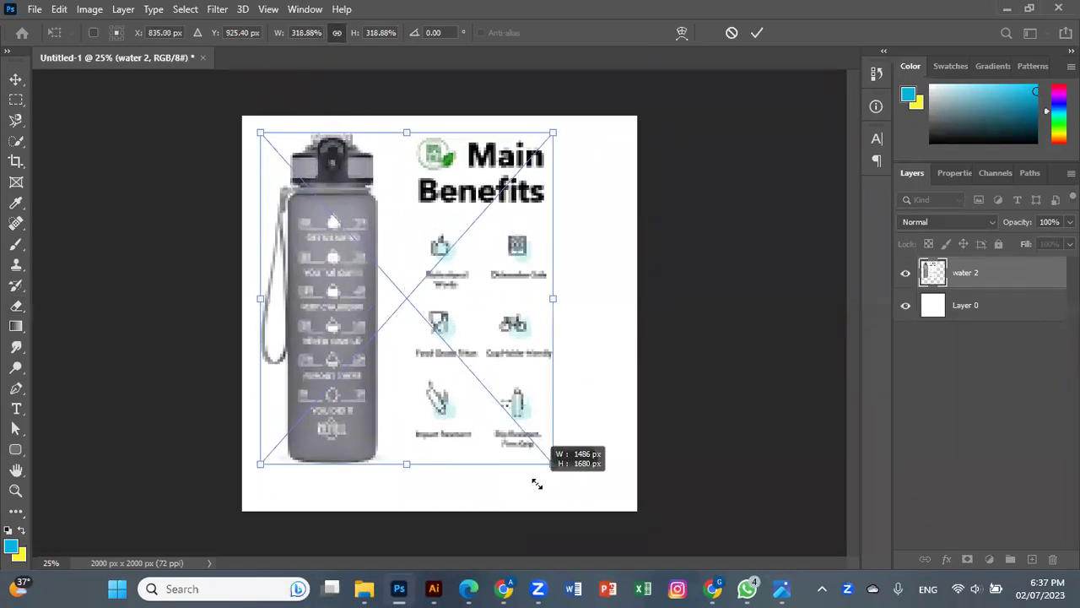
drag(442, 348, 476, 362)
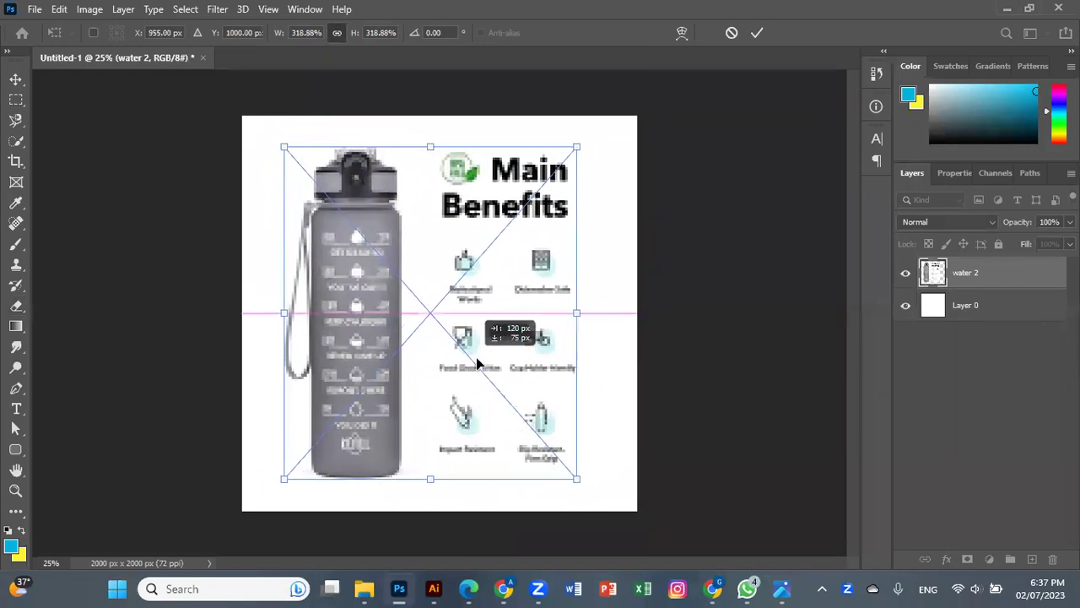
click(758, 34)
Step: Delete the blank Layer 0 and marquee a rectangle around the bottle
key(e)
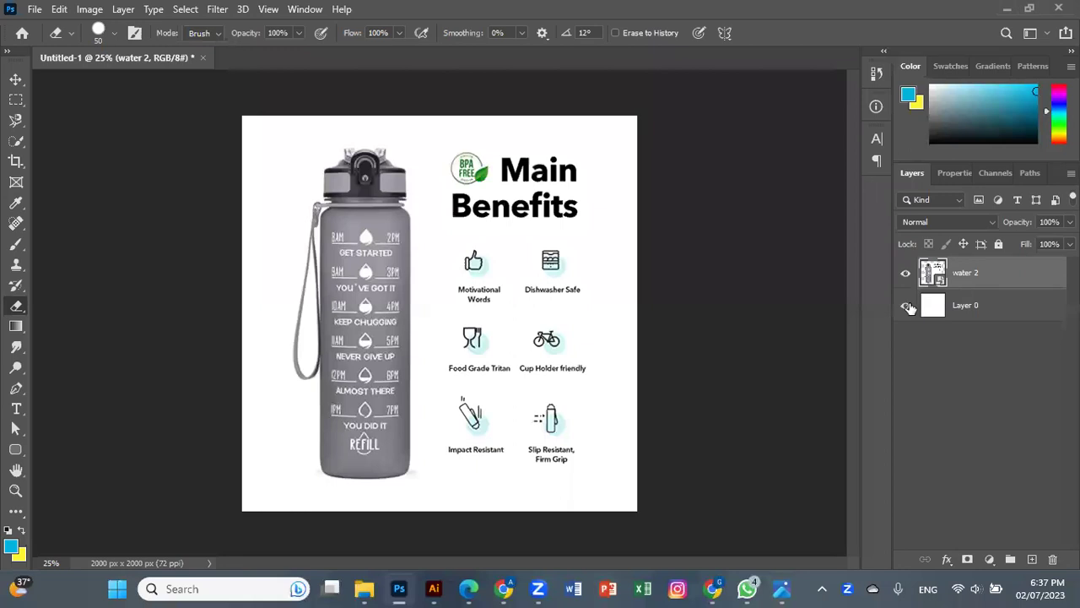
click(908, 306)
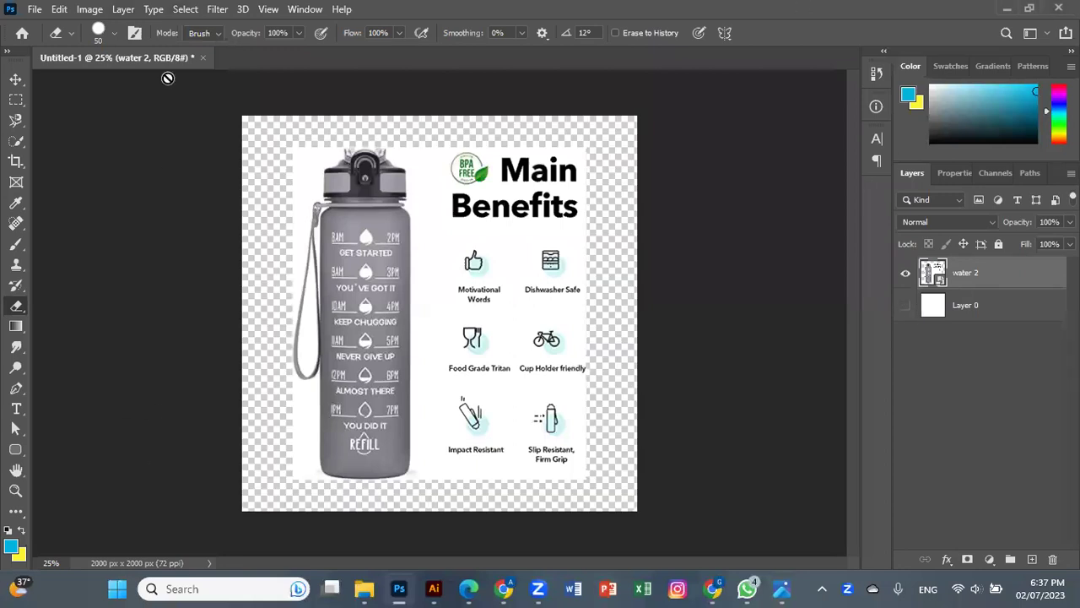
click(986, 309)
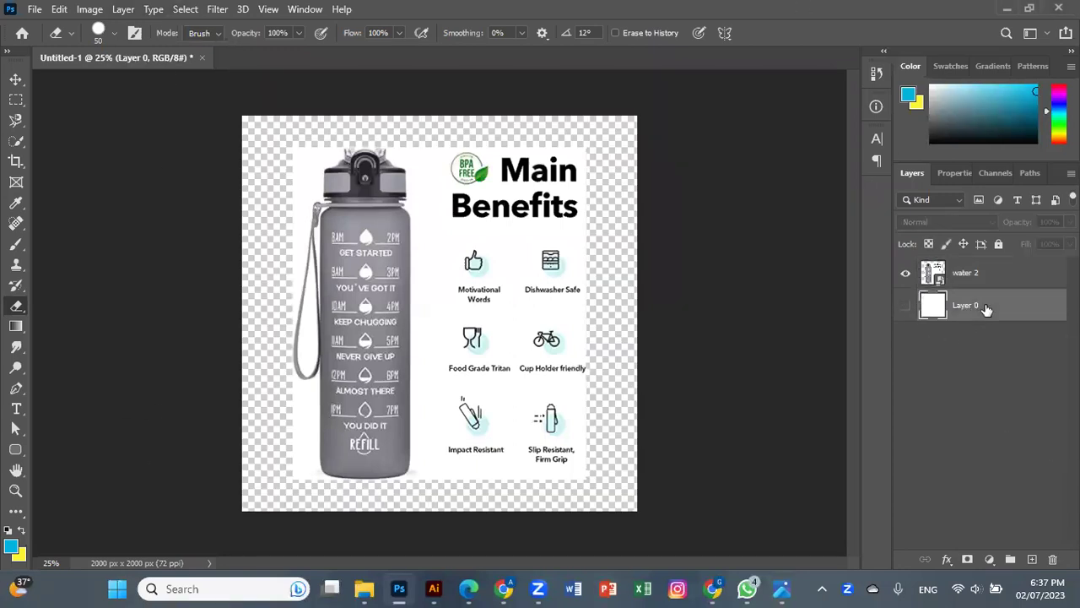
key(Delete)
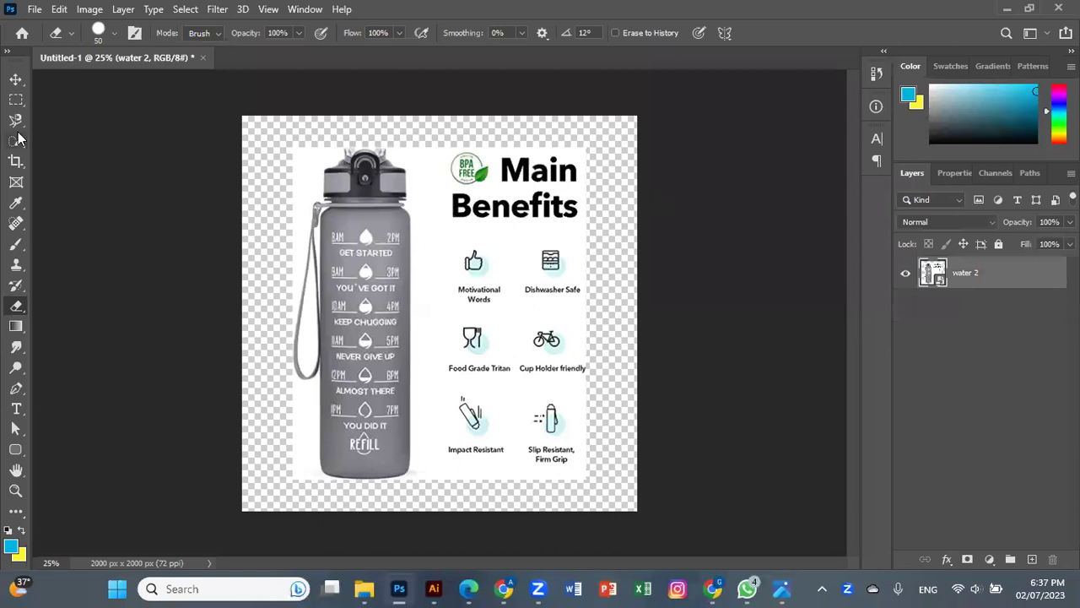
click(15, 101)
mouse_move(283, 135)
mouse_down()
mouse_move(420, 484)
mouse_move(435, 486)
mouse_up()
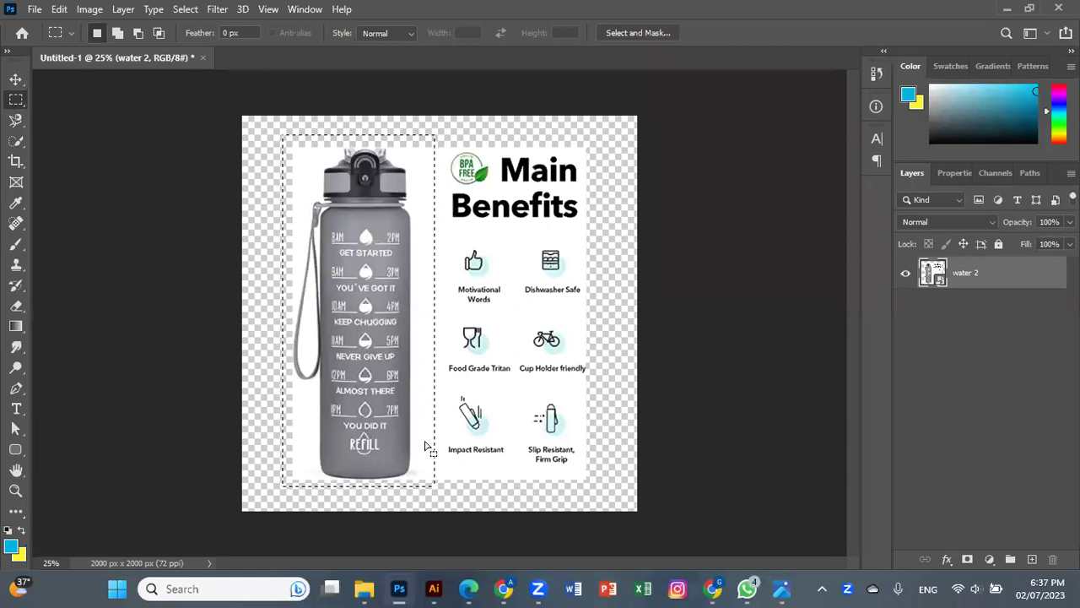
Step: Copy the selected bottle to a new layer with Ctrl+J and delete the water 2 layer
key(ctrl+j)
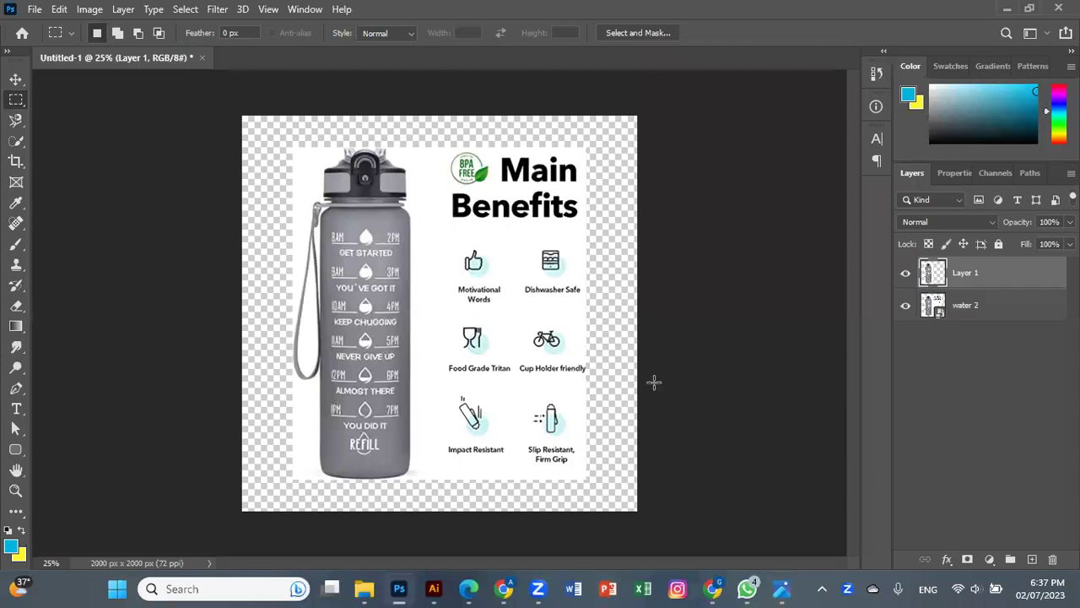
click(906, 305)
click(1019, 305)
click(999, 277)
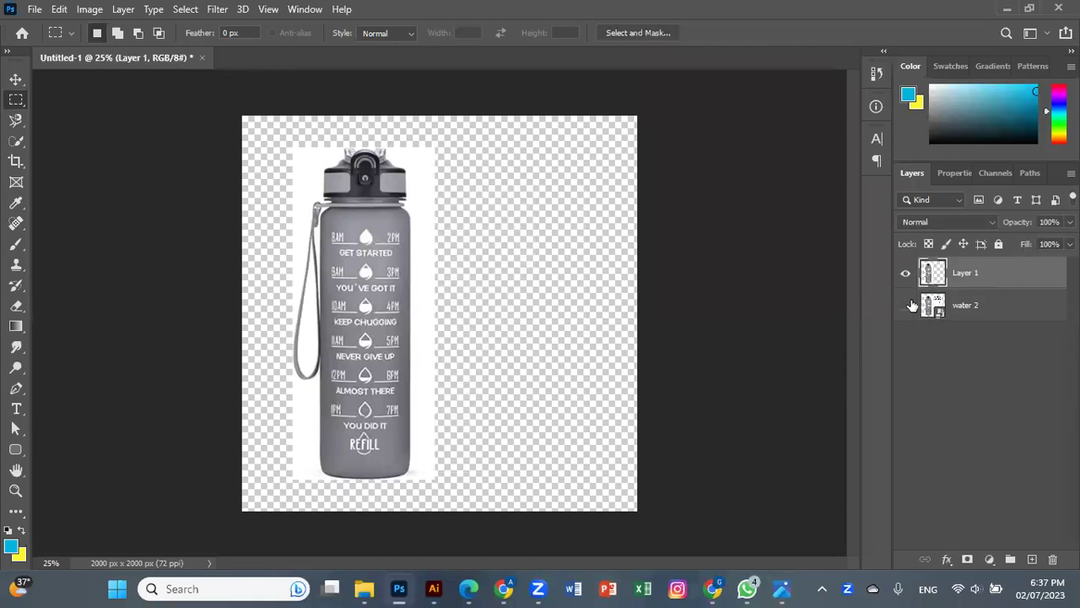
click(974, 313)
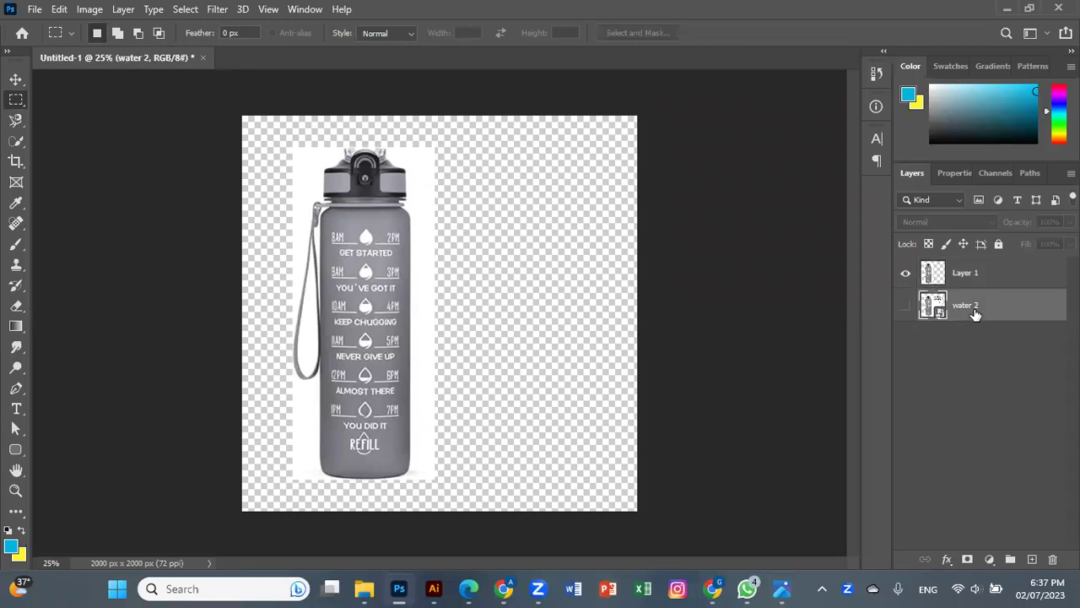
click(906, 306)
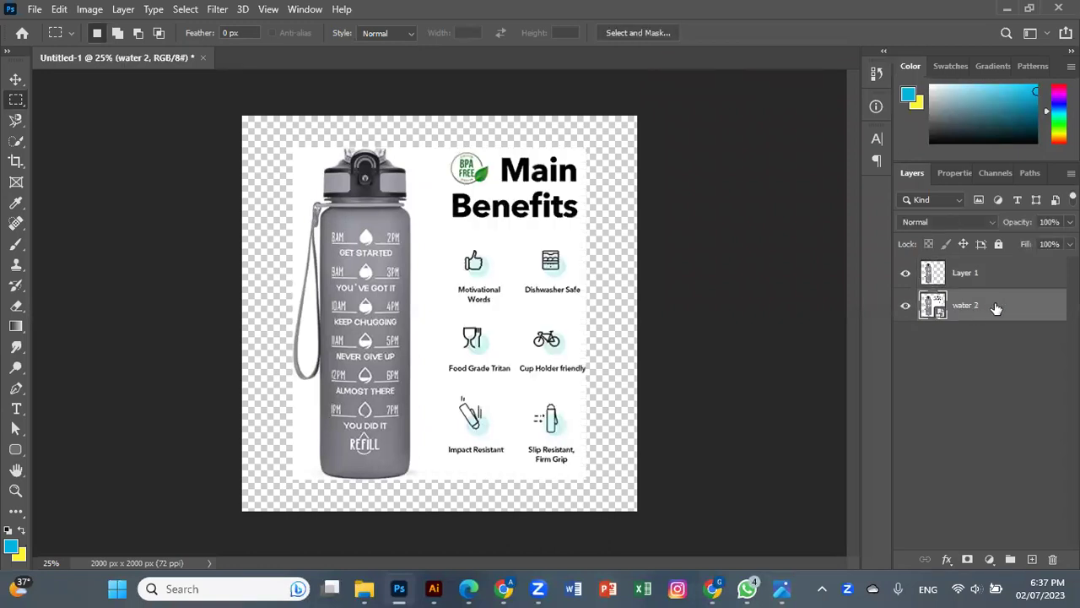
key(Delete)
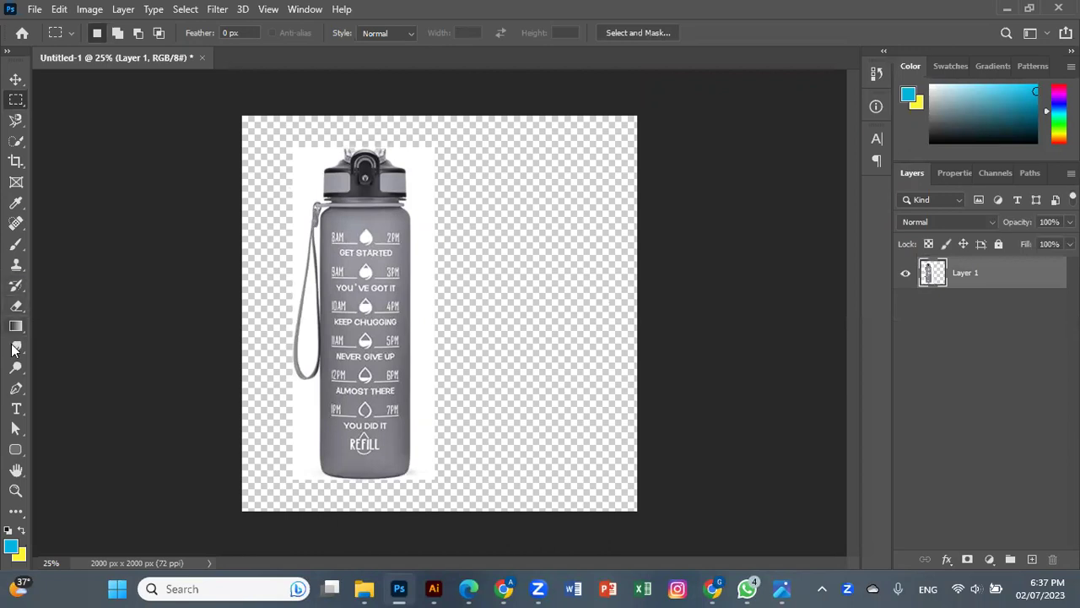
Step: Magic-erase the white background and the white inside the strap loop
click(18, 307)
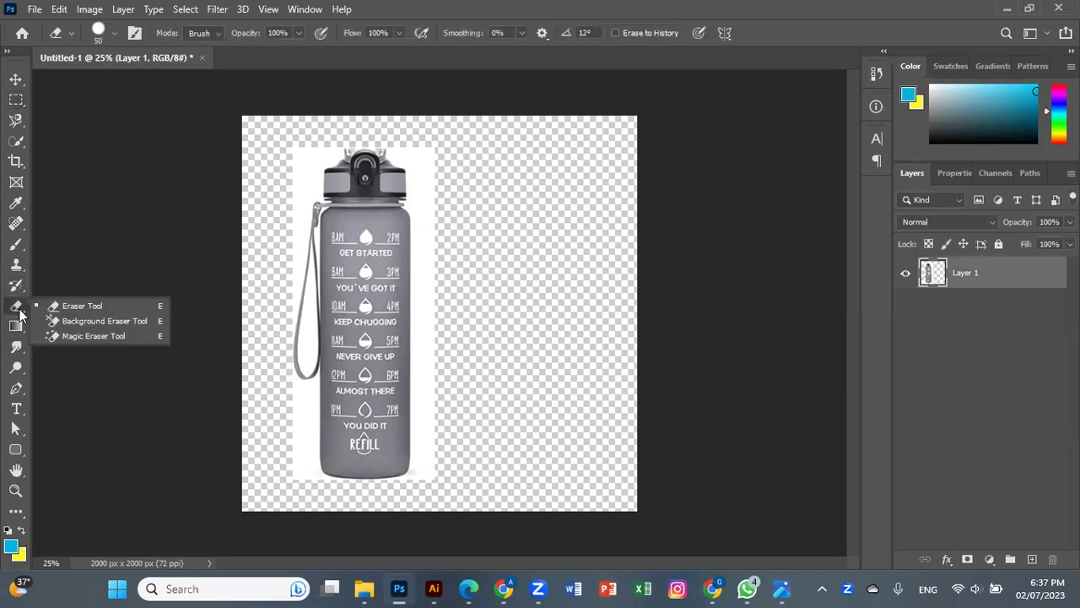
click(93, 338)
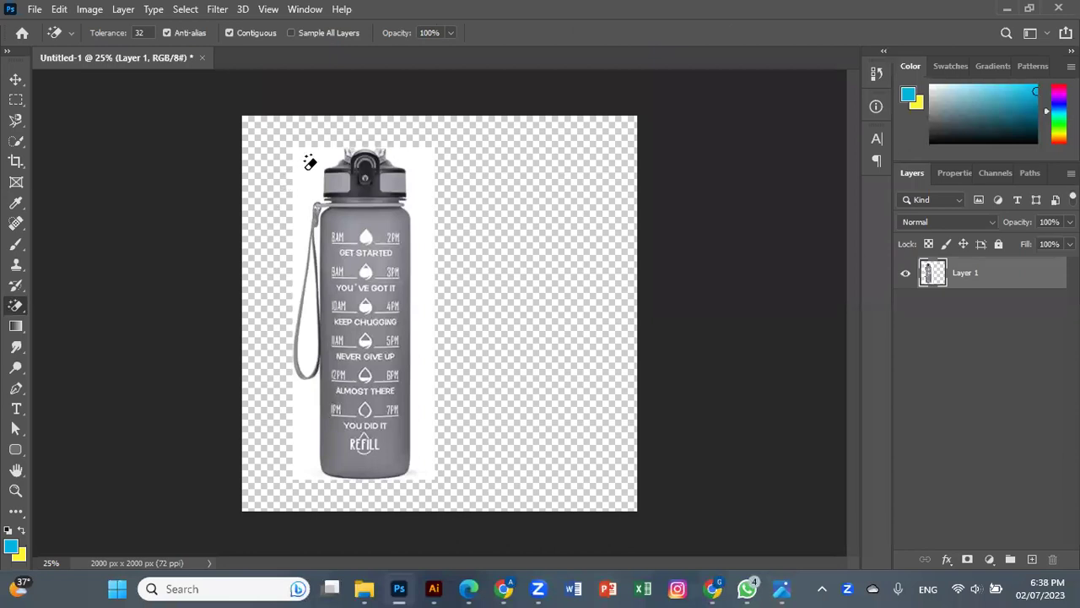
click(309, 163)
click(310, 329)
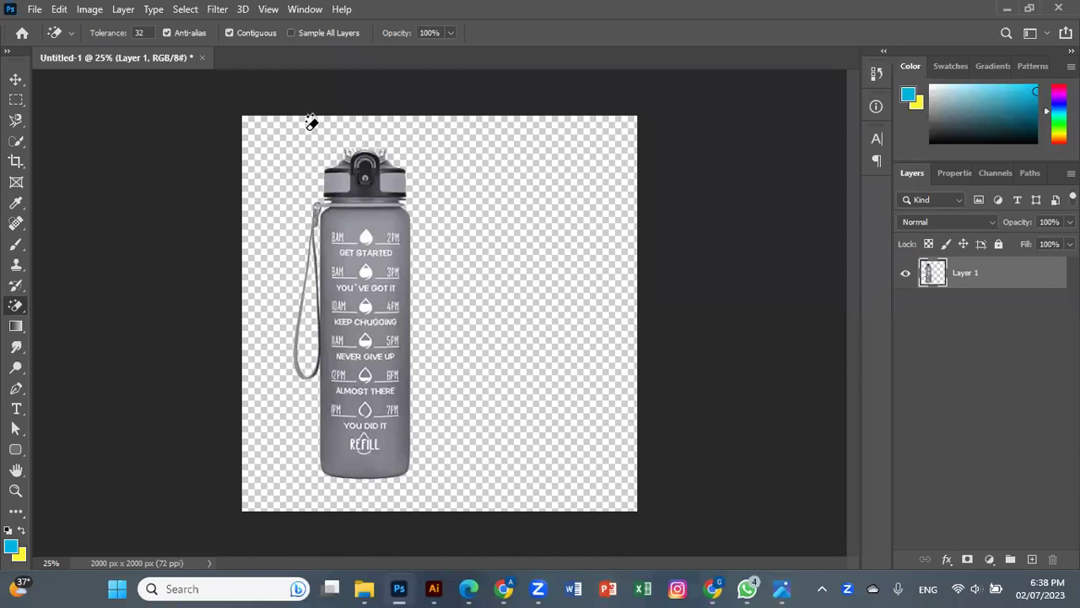
click(15, 81)
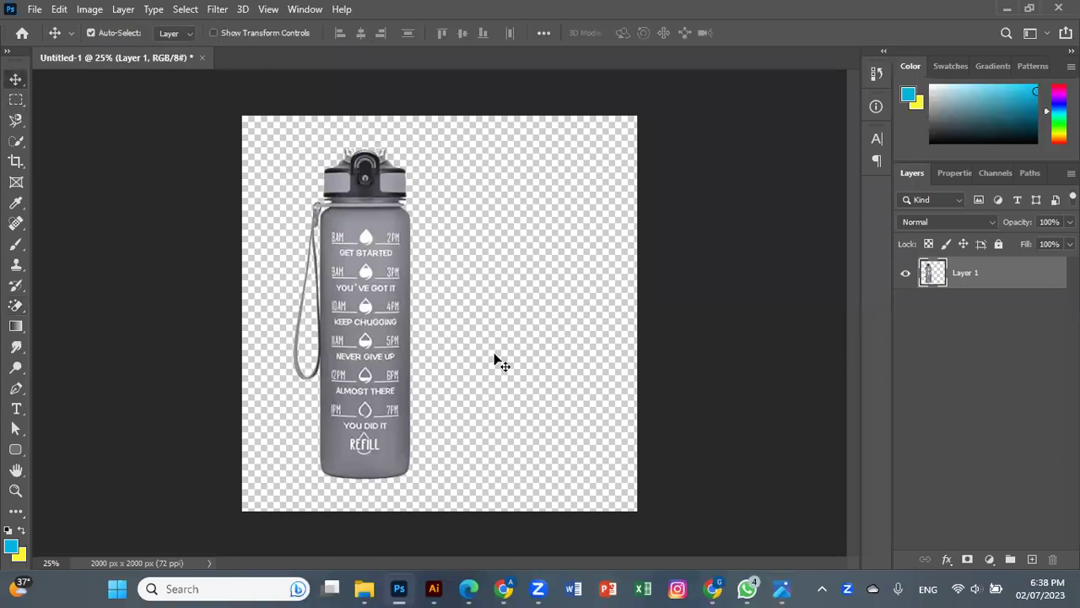
click(17, 163)
right_click(17, 163)
click(67, 162)
Step: Crop the left and right edges in to the bottle, leaving a 736 × 2000 px canvas
drag(234, 322, 270, 323)
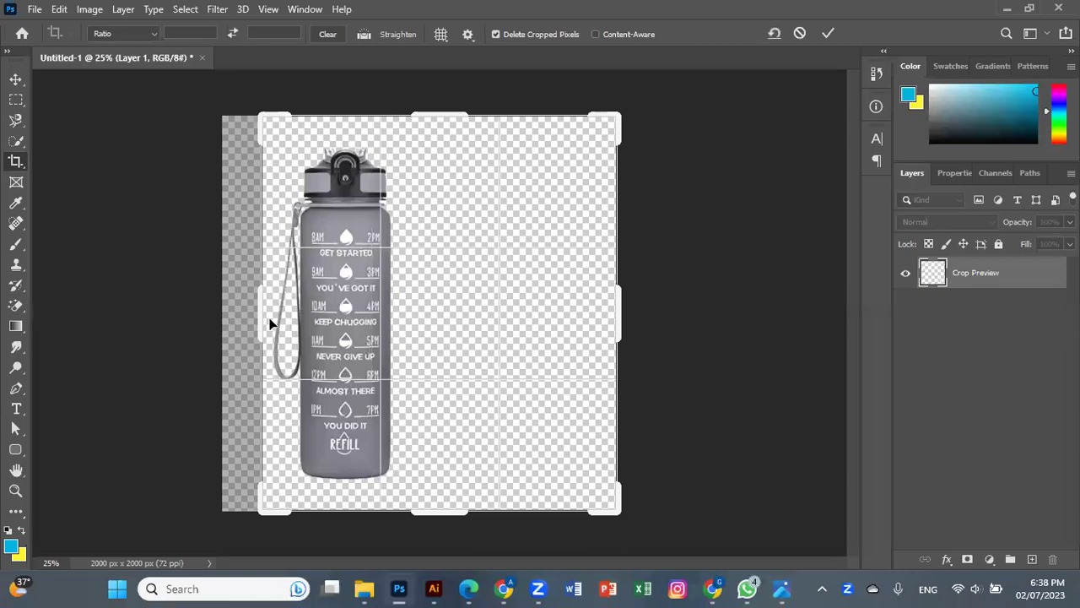
drag(619, 317, 515, 330)
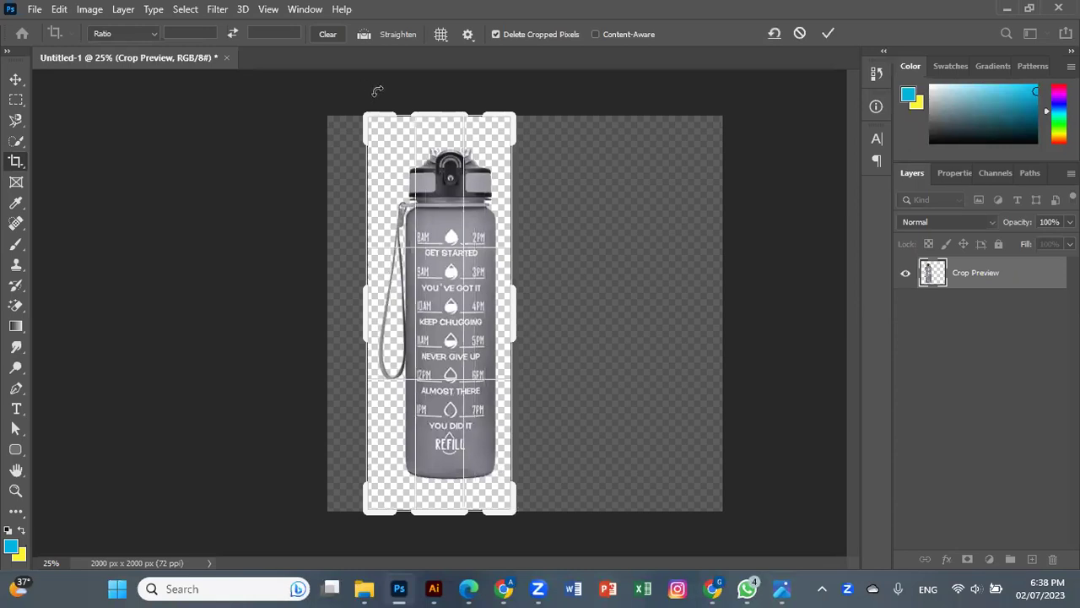
click(829, 34)
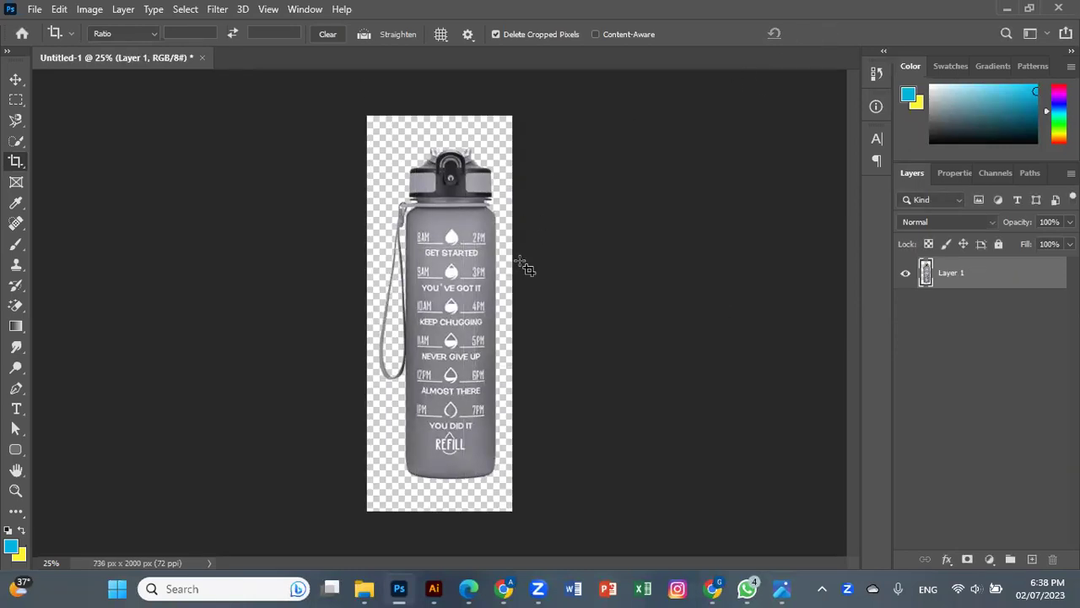
click(36, 9)
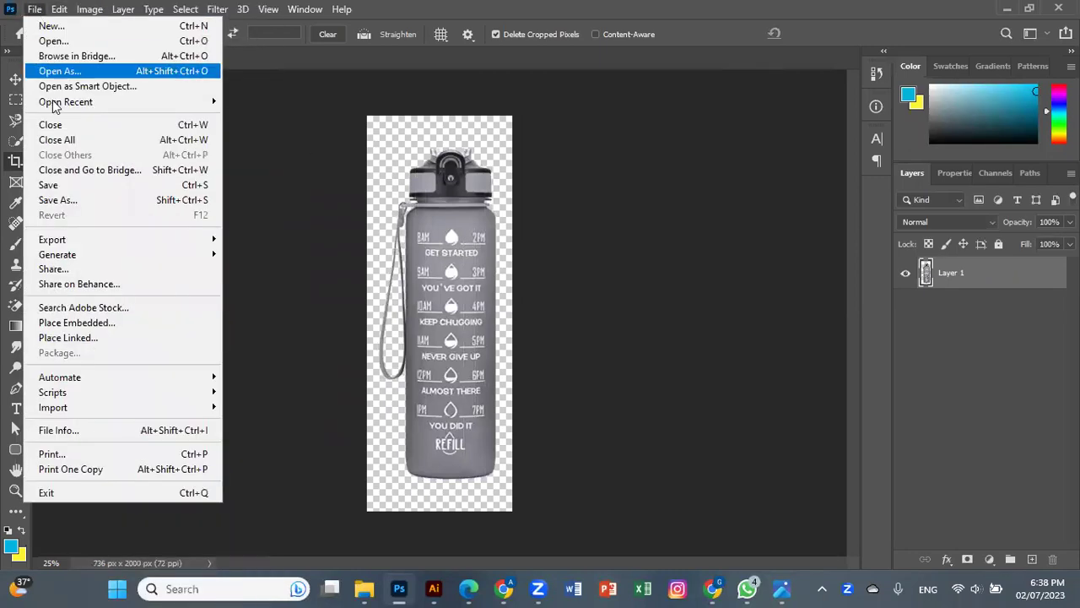
mouse_move(52, 239)
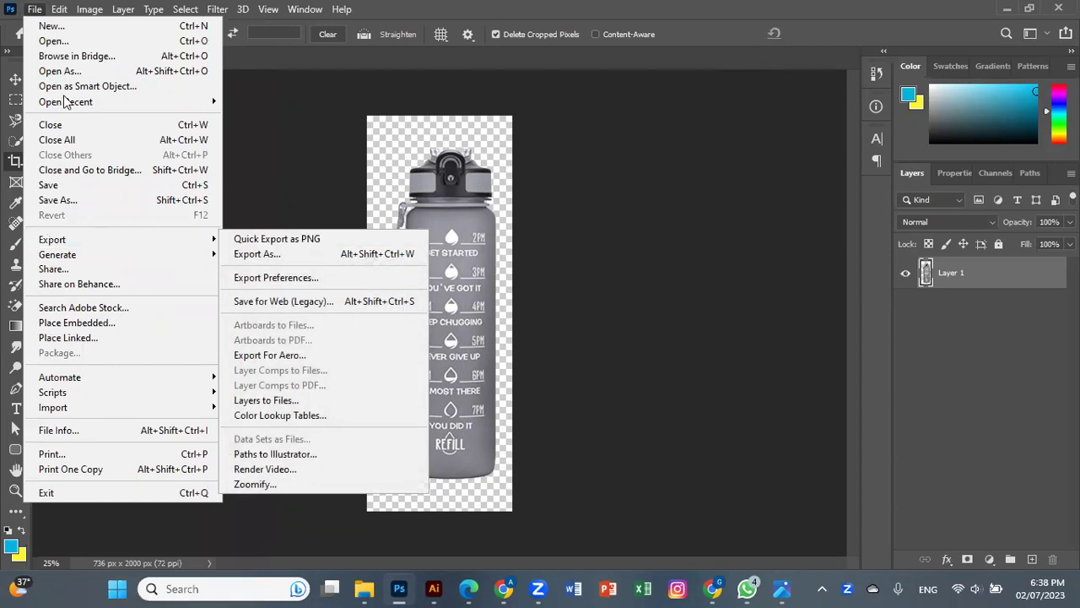
Step: Quick-export the cropped bottle as PNG 'Untitled-1' to the Desktop
click(35, 9)
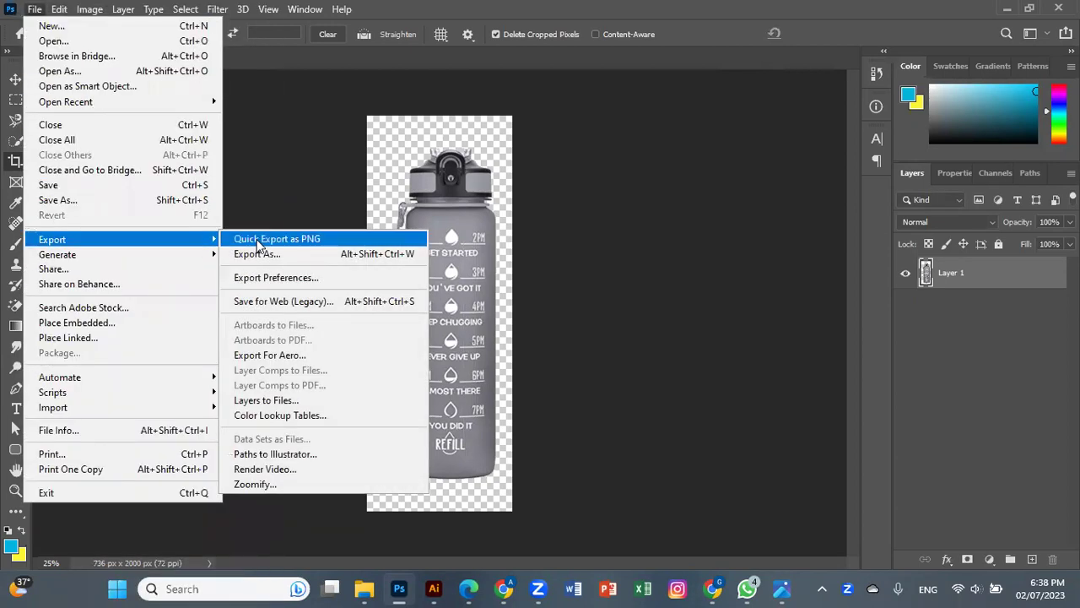
click(258, 241)
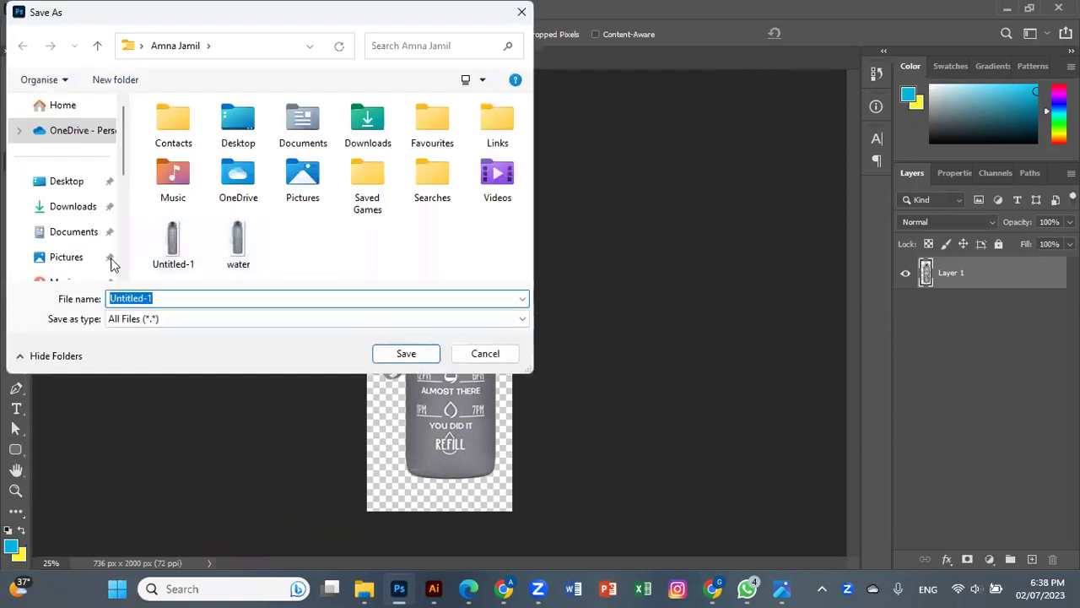
click(67, 181)
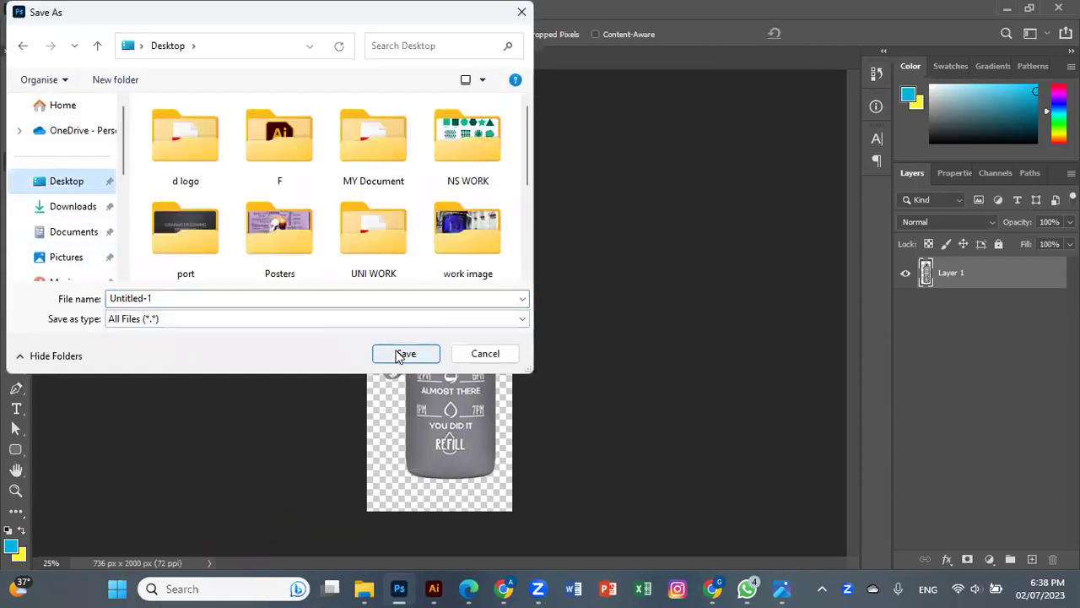
click(402, 354)
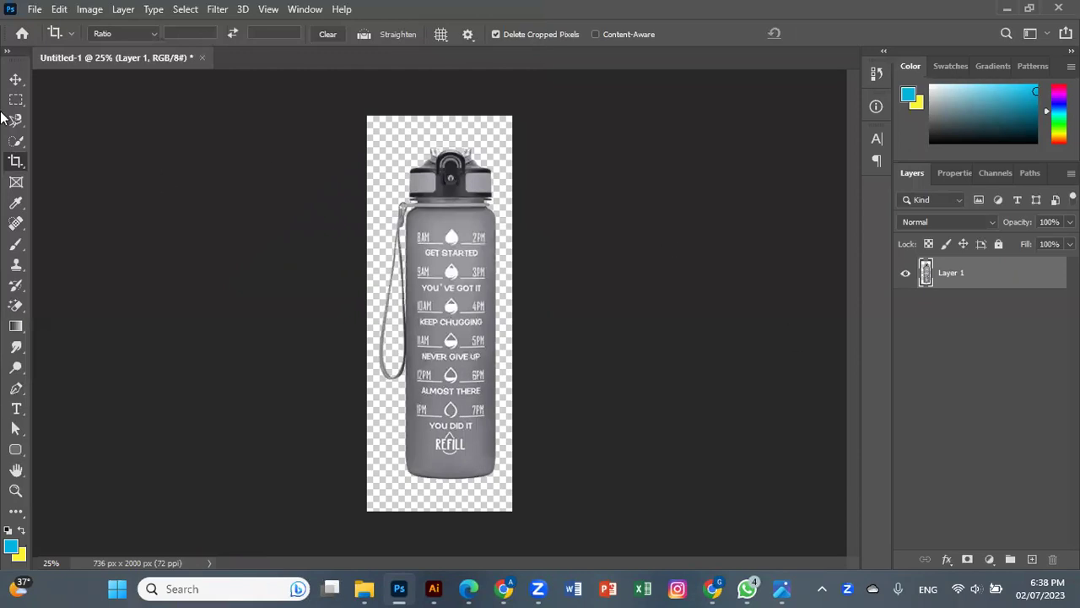
click(434, 588)
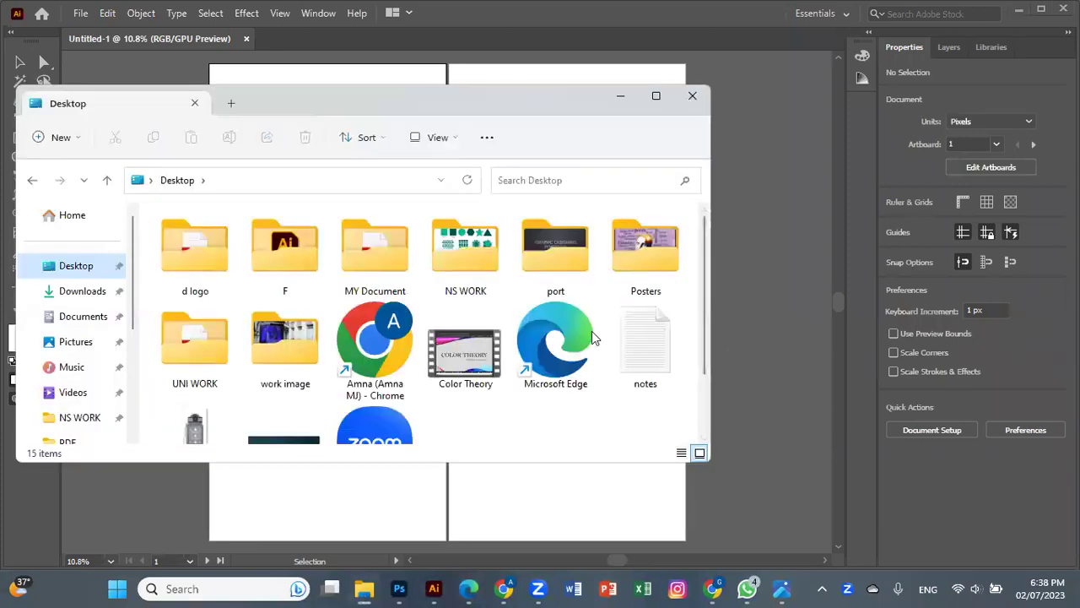
Step: Drag the Untitled-1 bottle PNG into Illustrator and position it on the top-left artboard
scroll(592, 331, down, 1)
drag(194, 397, 293, 464)
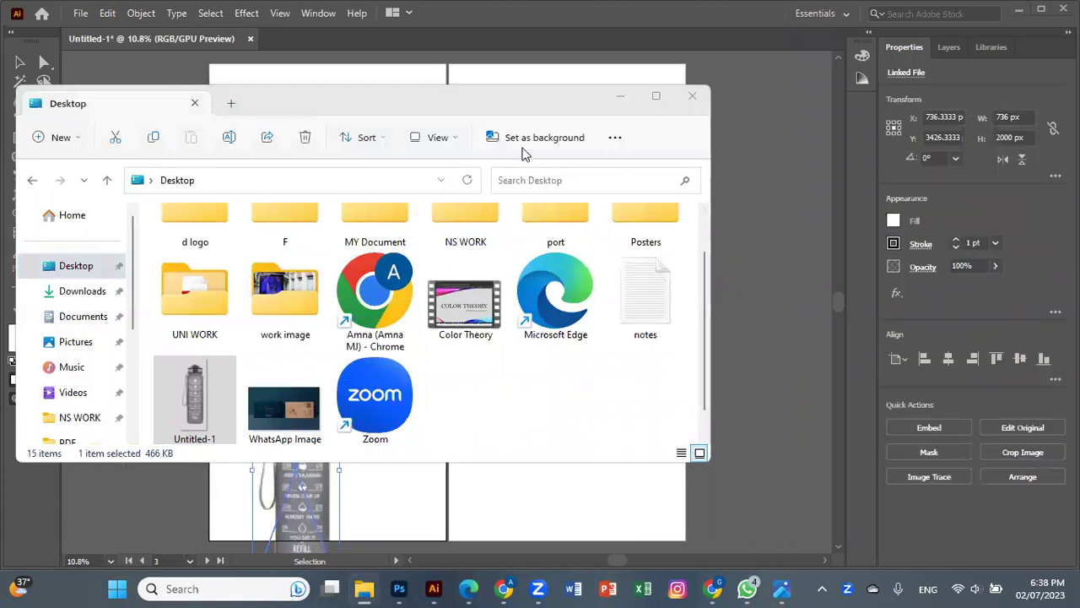
click(620, 95)
drag(308, 455, 345, 170)
click(581, 247)
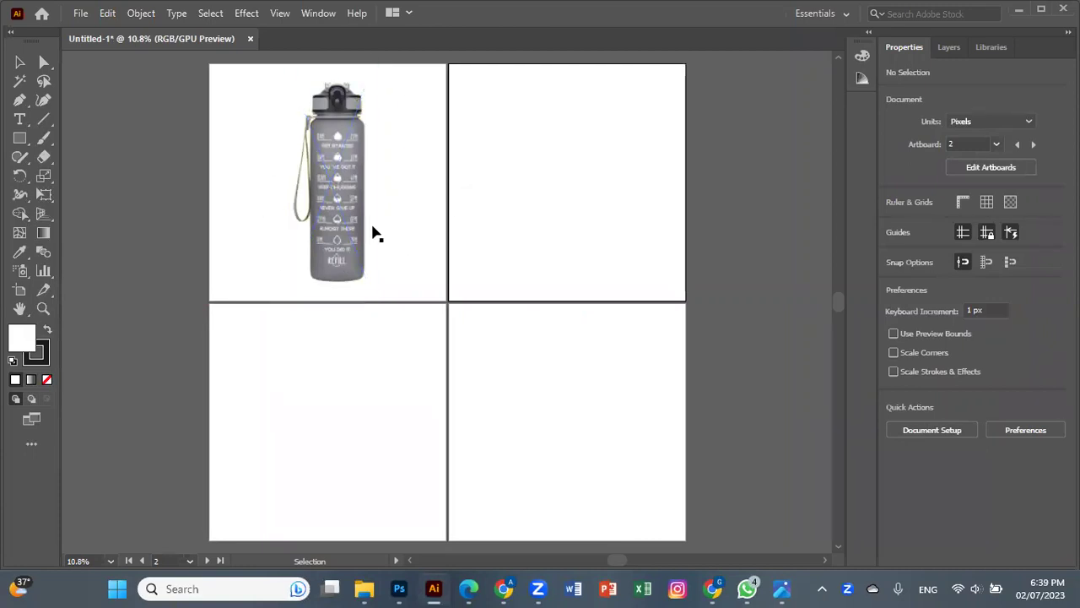
click(350, 234)
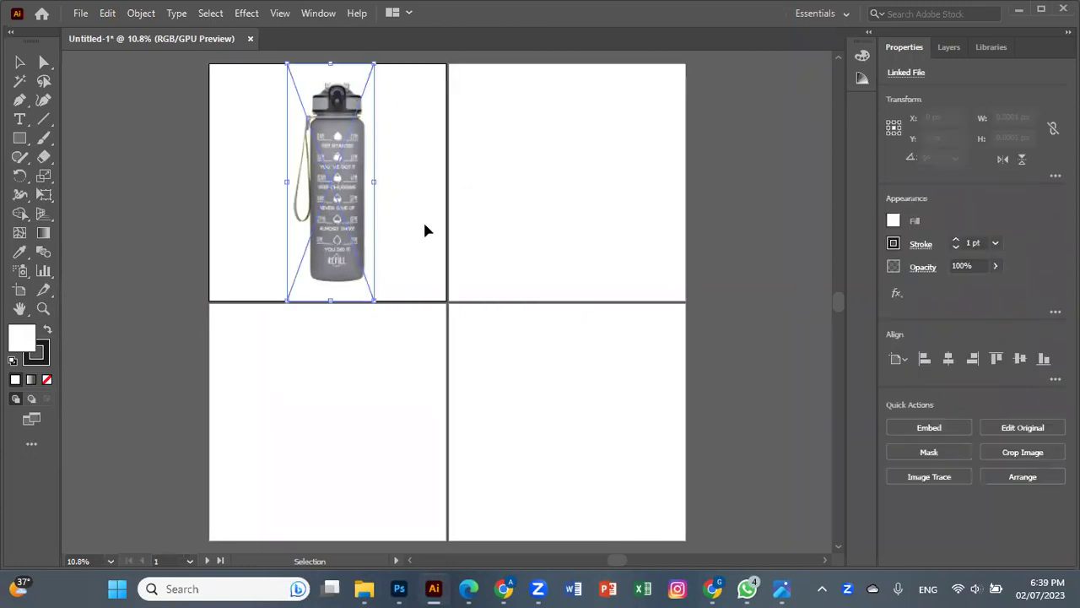
click(496, 192)
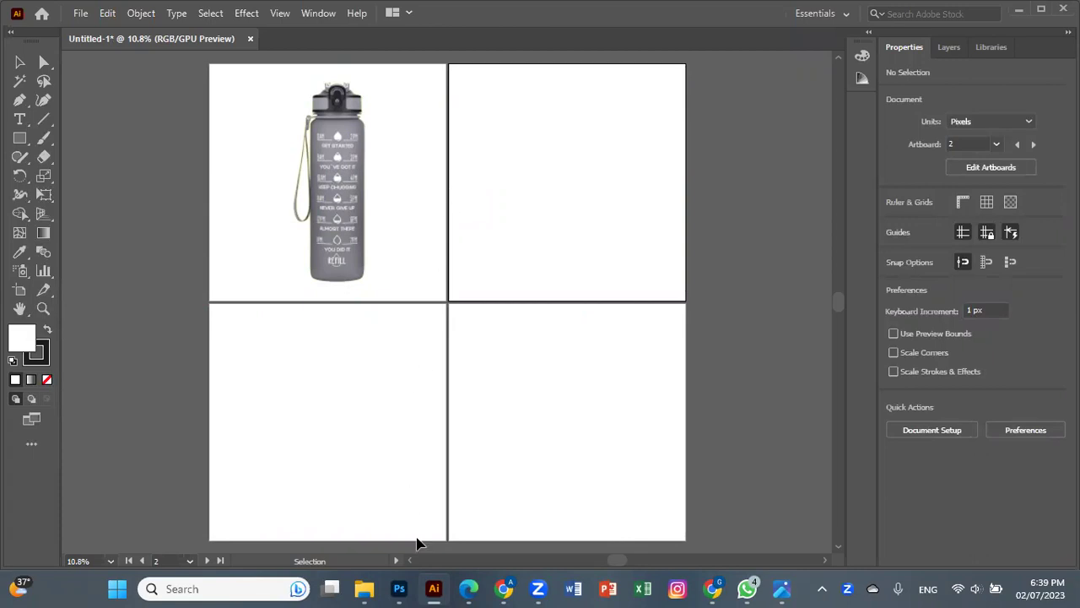
Step: Copy the grey bottle onto artboard 2, shrink it to about 612 × 1663 px, and nudge it left
drag(353, 161, 585, 169)
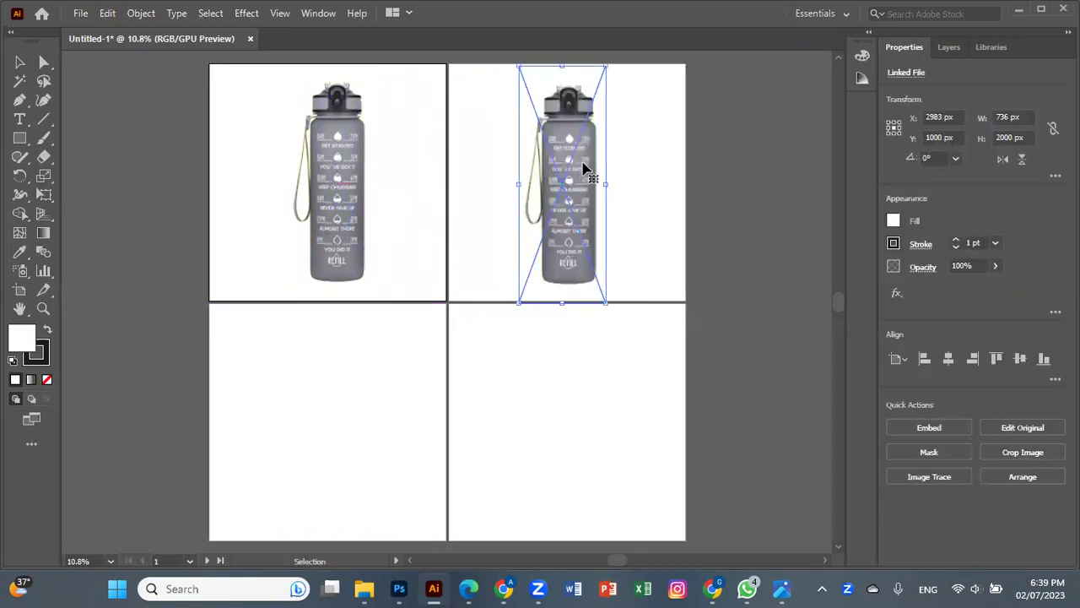
key(ctrl+equal)
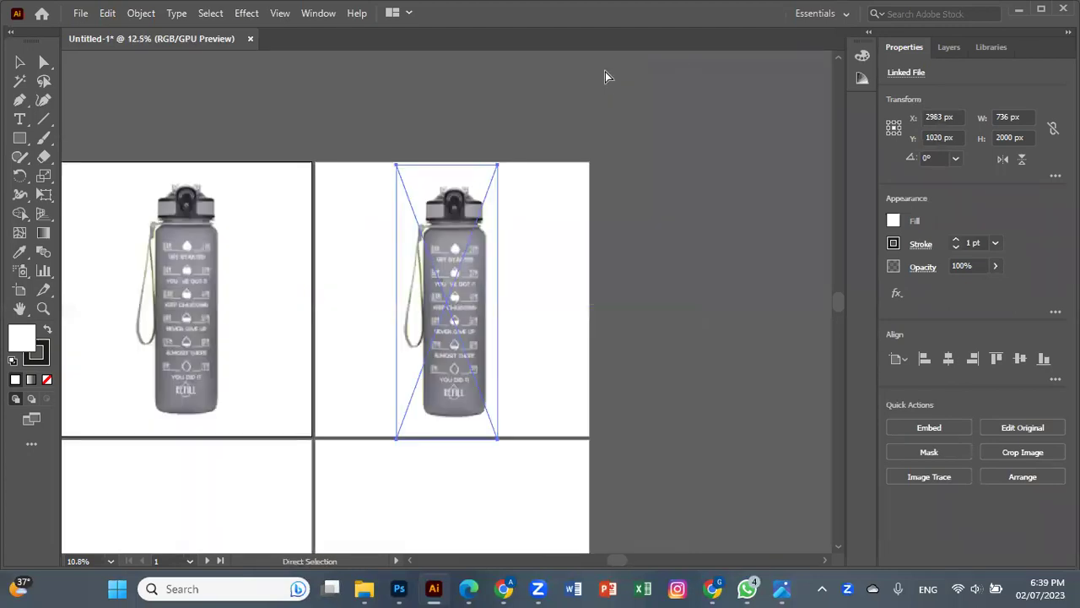
drag(498, 164, 482, 215)
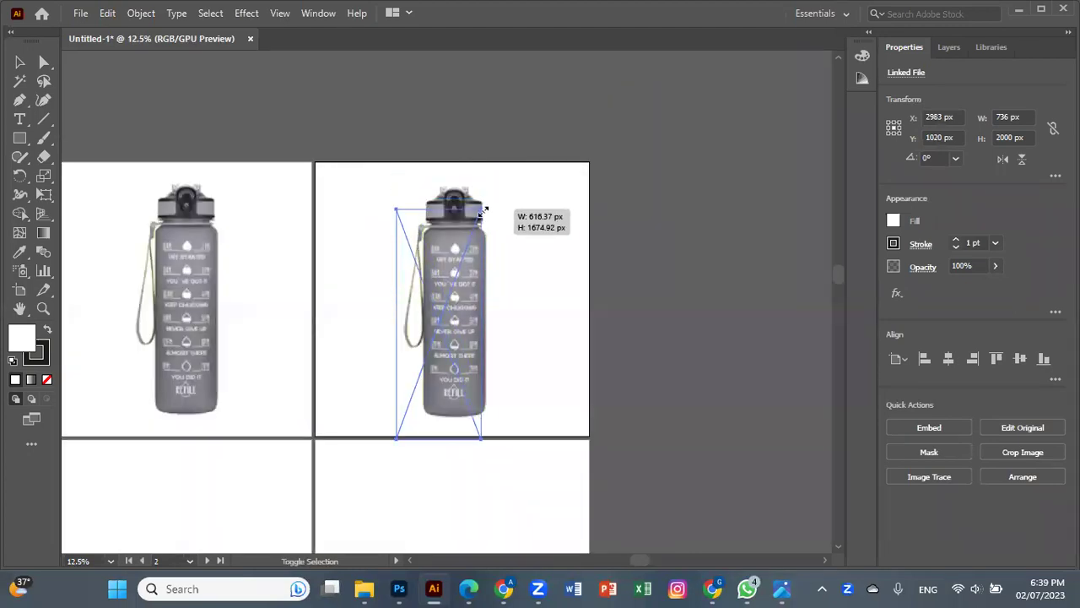
drag(451, 313, 466, 309)
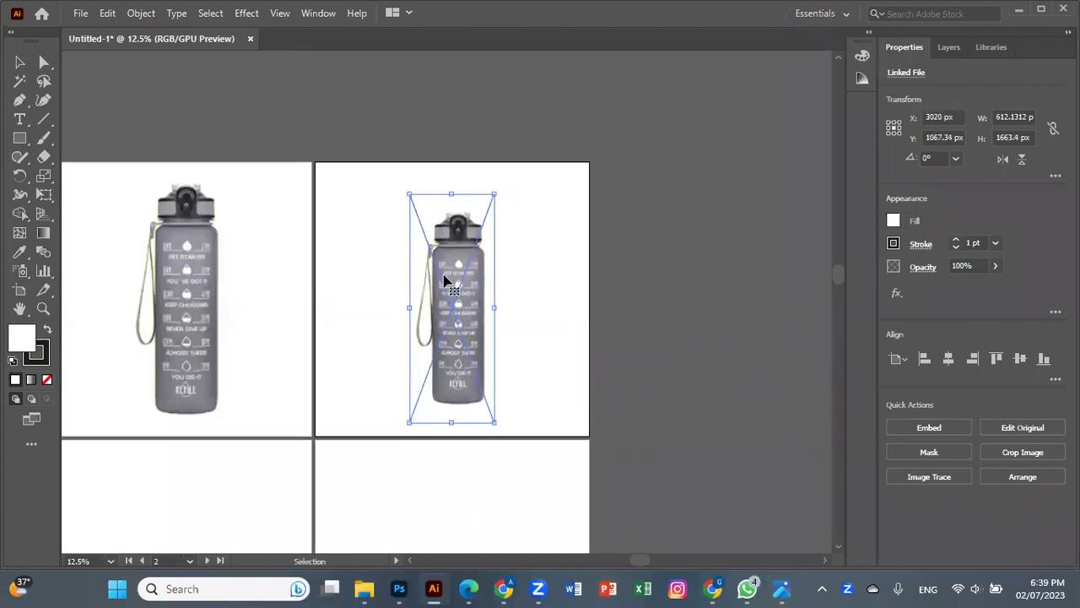
drag(458, 324, 452, 322)
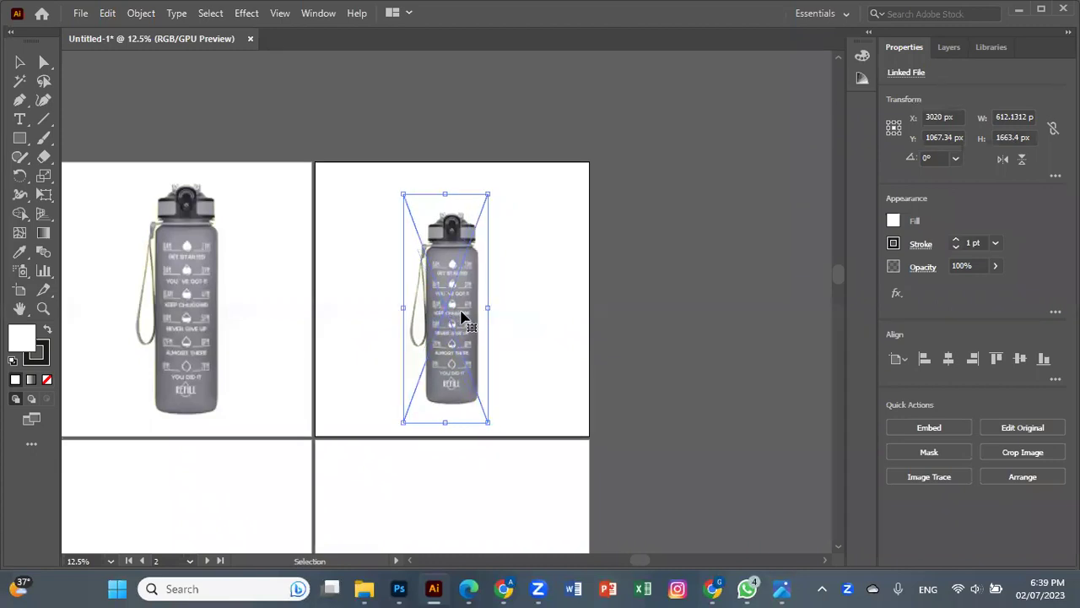
click(500, 103)
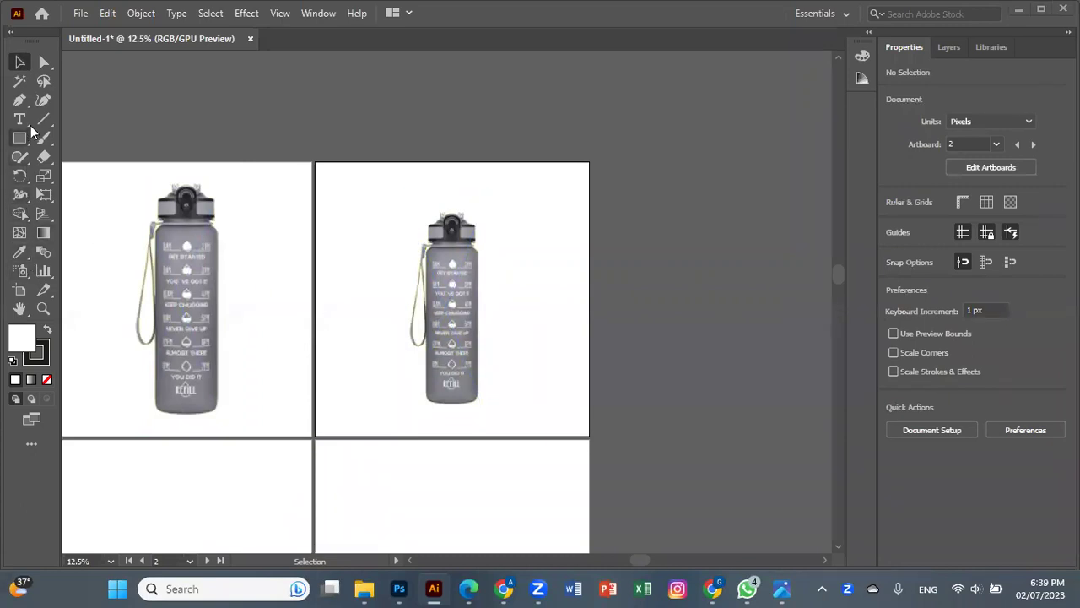
Step: Place a text object at artboard 2's top-left in Bebas Neue Regular, 72 pt
key(t)
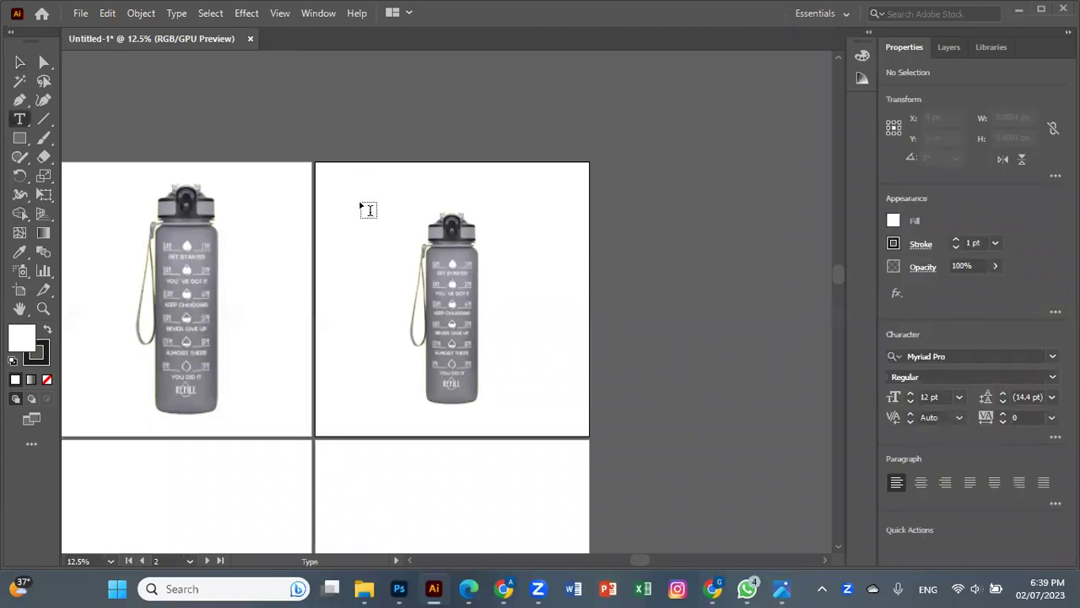
click(359, 202)
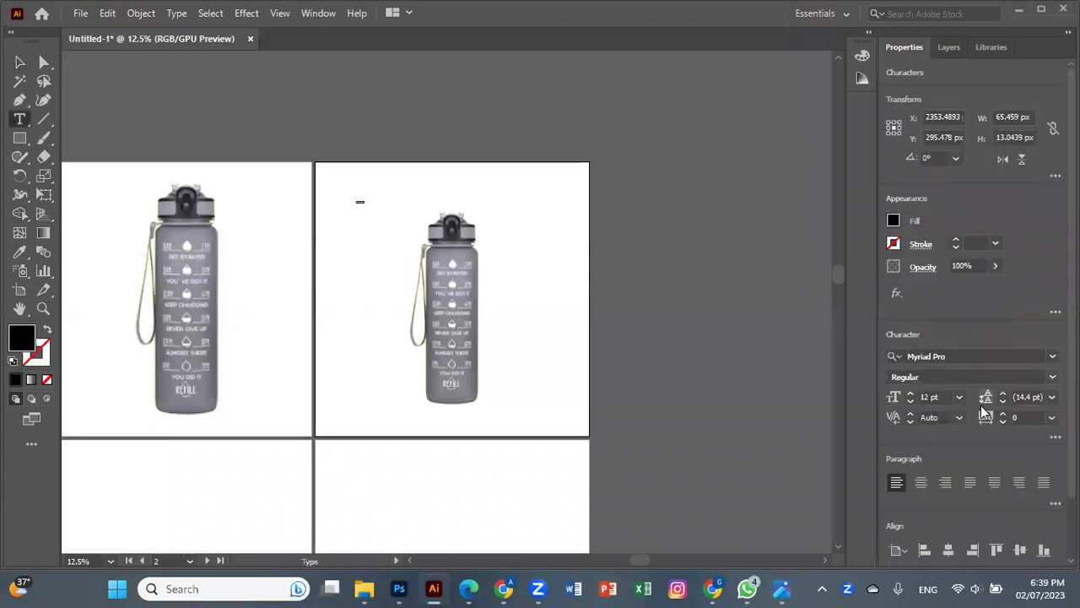
click(959, 396)
click(979, 380)
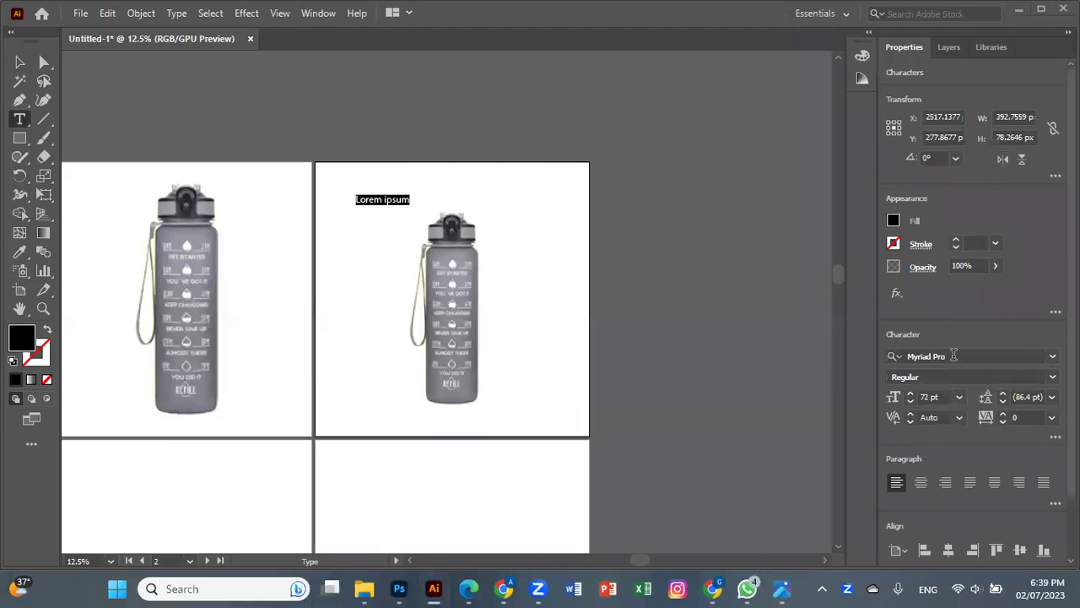
click(953, 356)
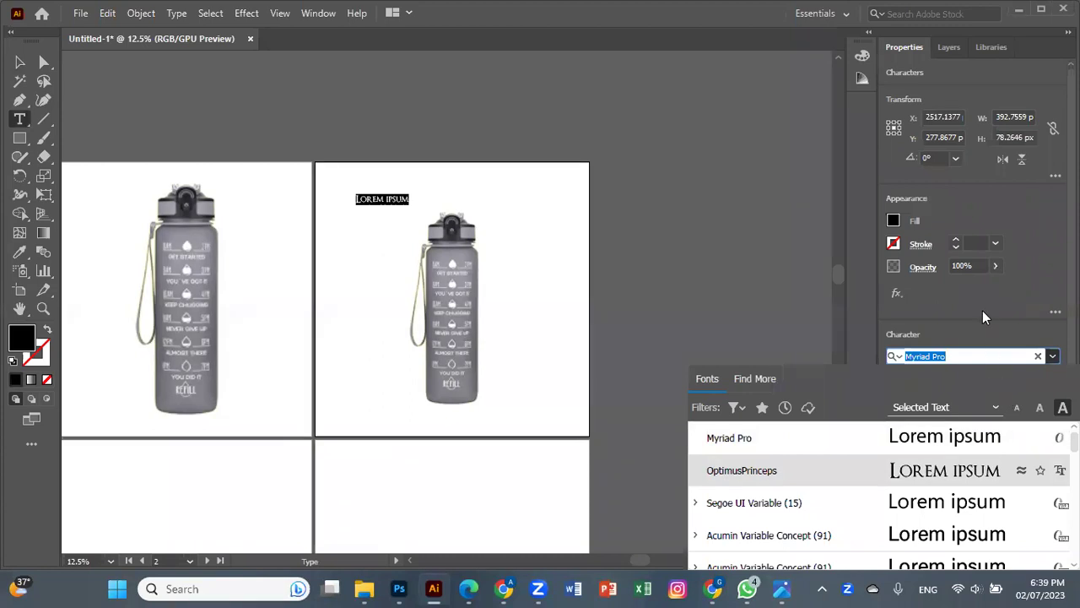
key(BackSpace)
text(b)
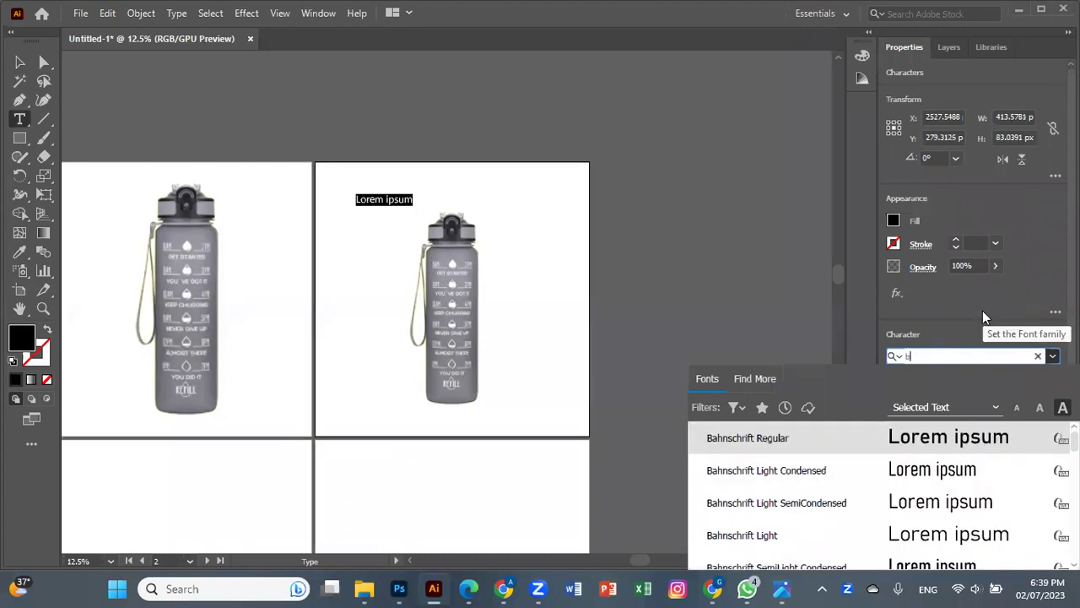
text(e)
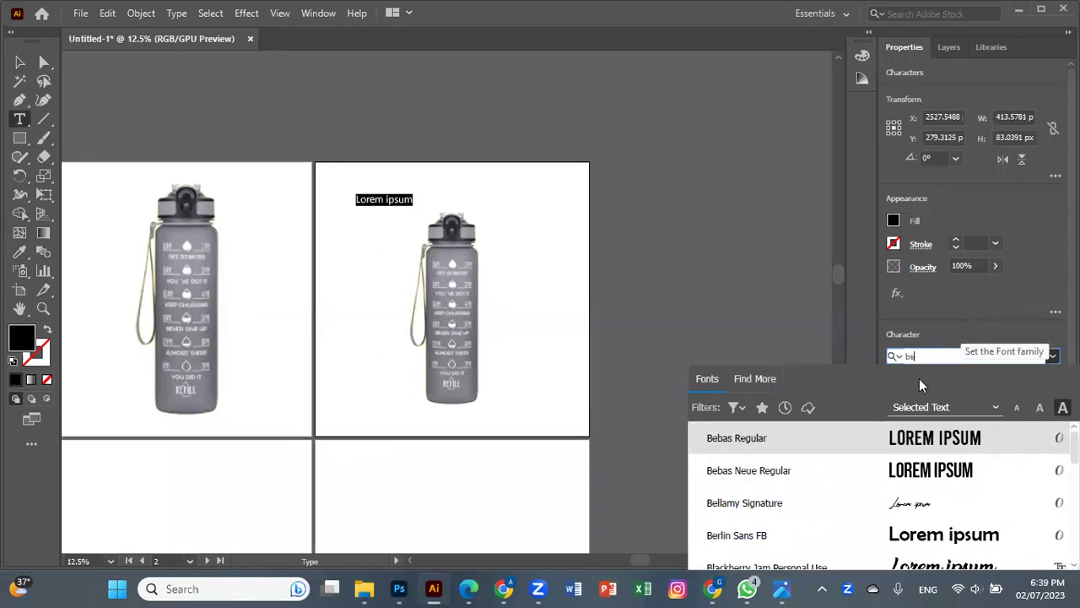
click(865, 479)
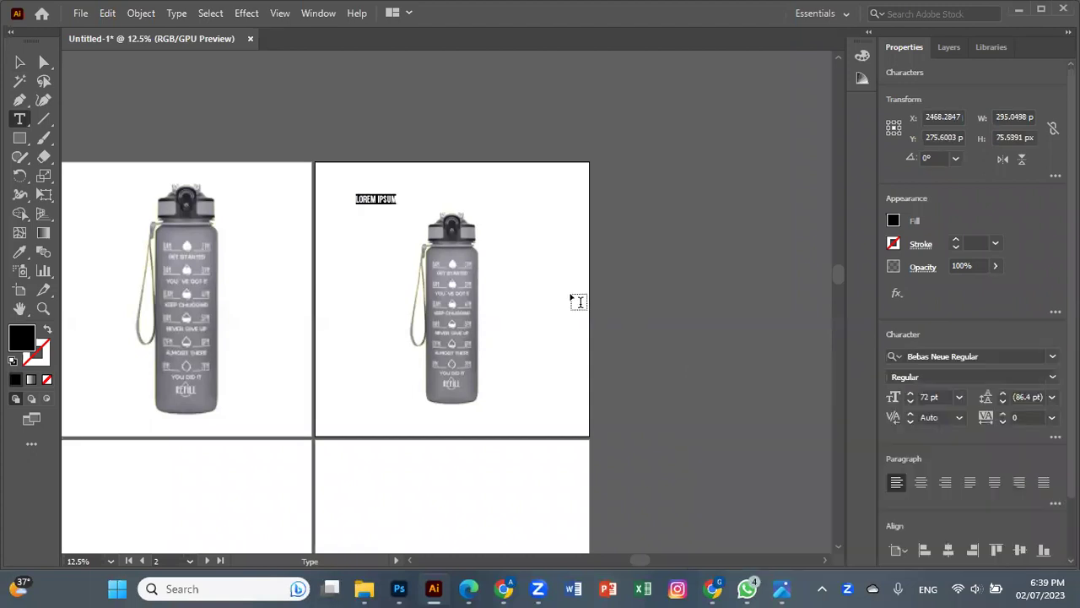
Step: Replace the placeholder text with the heading PRODUCT SIZE & BENEFITS
key(BackSpace)
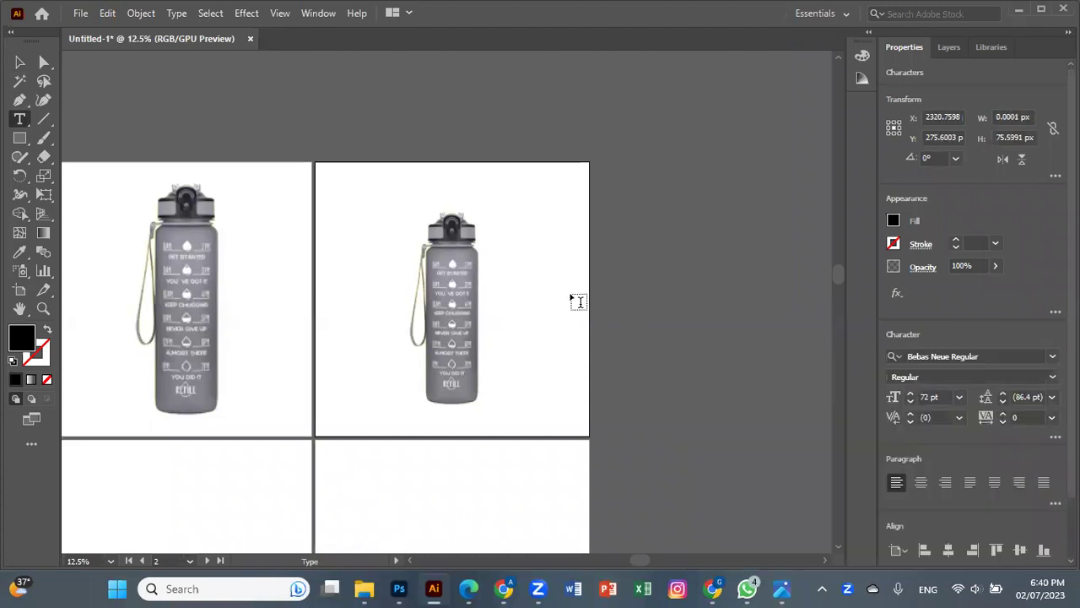
text(PRODUCT SIZE)
key(Escape)
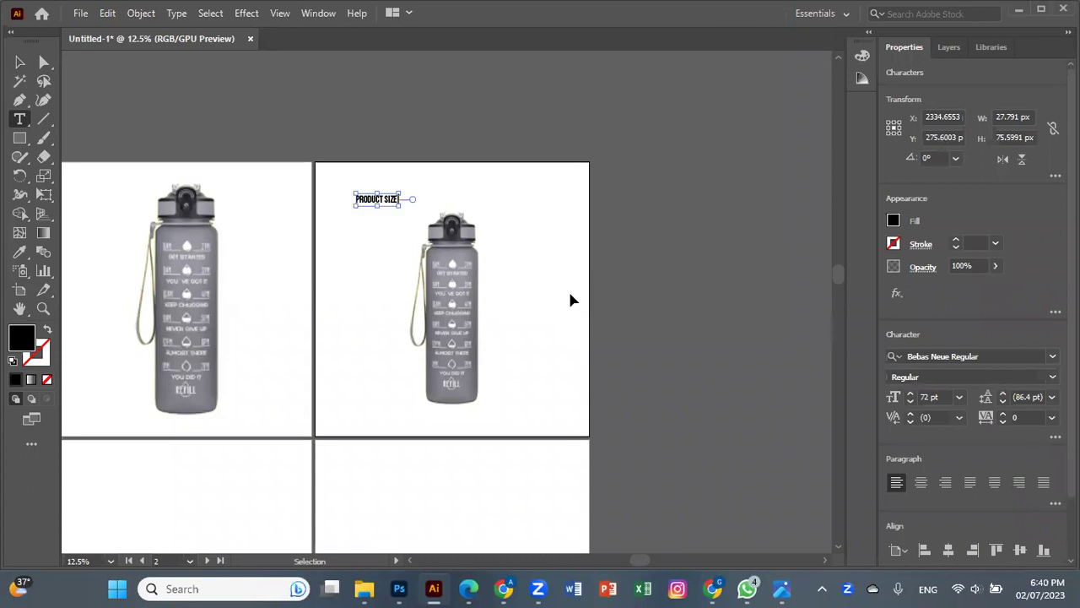
ctrl+click(570, 299)
text(& BENEFITS)
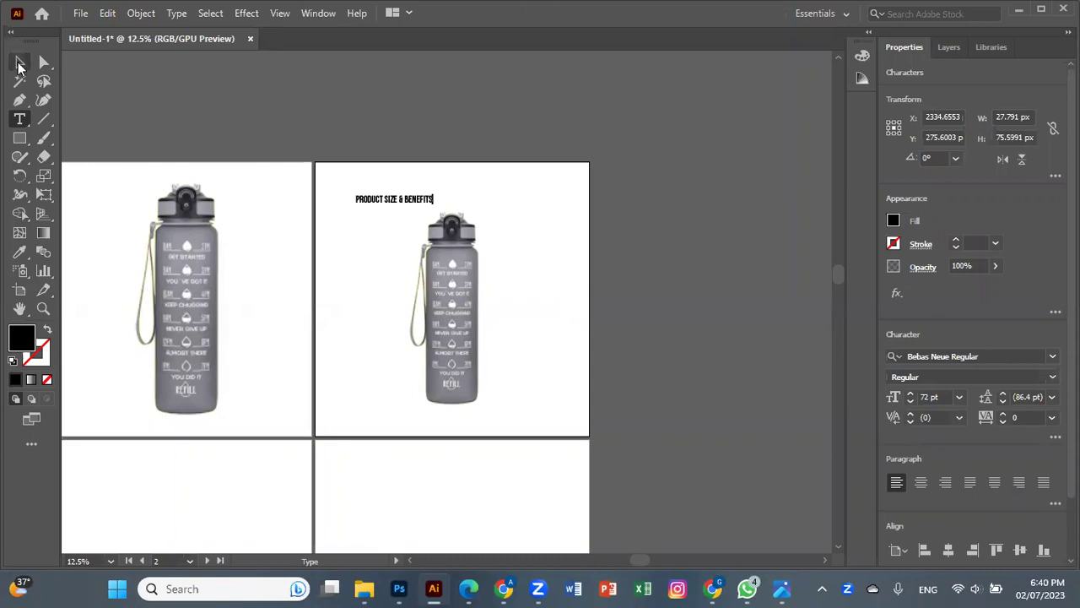
Step: Colour the heading with the bottle's grey using the Eyedropper, then enlarge it
click(20, 61)
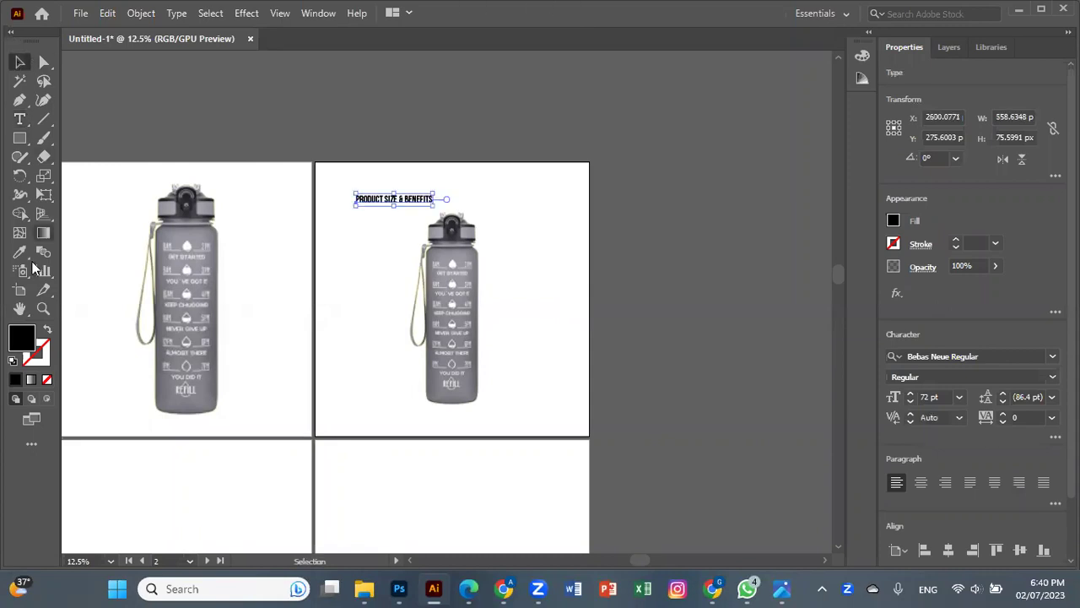
click(20, 253)
click(453, 243)
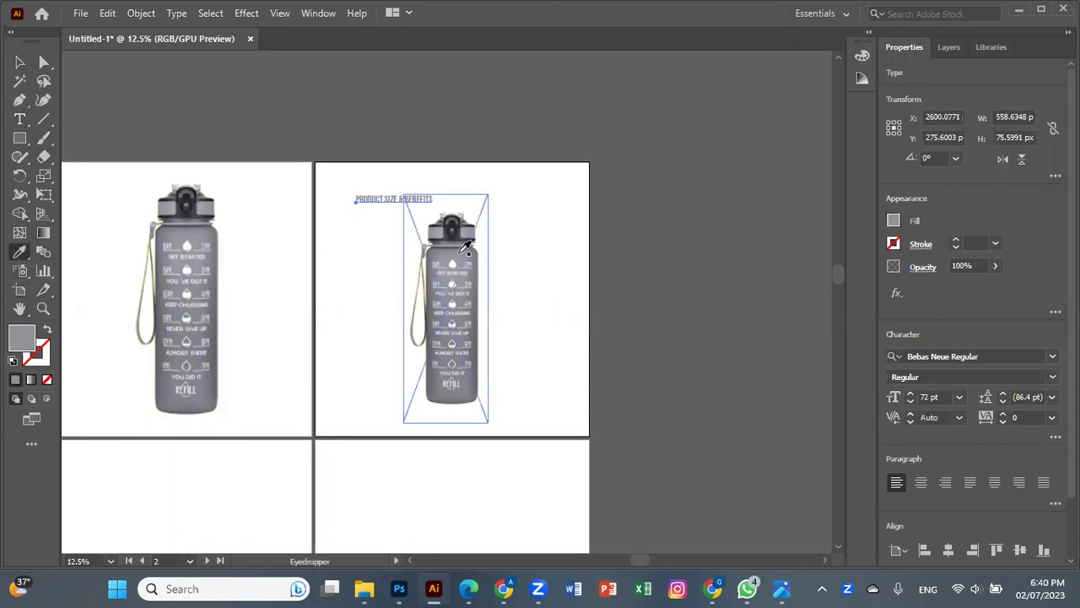
click(20, 62)
shift+click(446, 243)
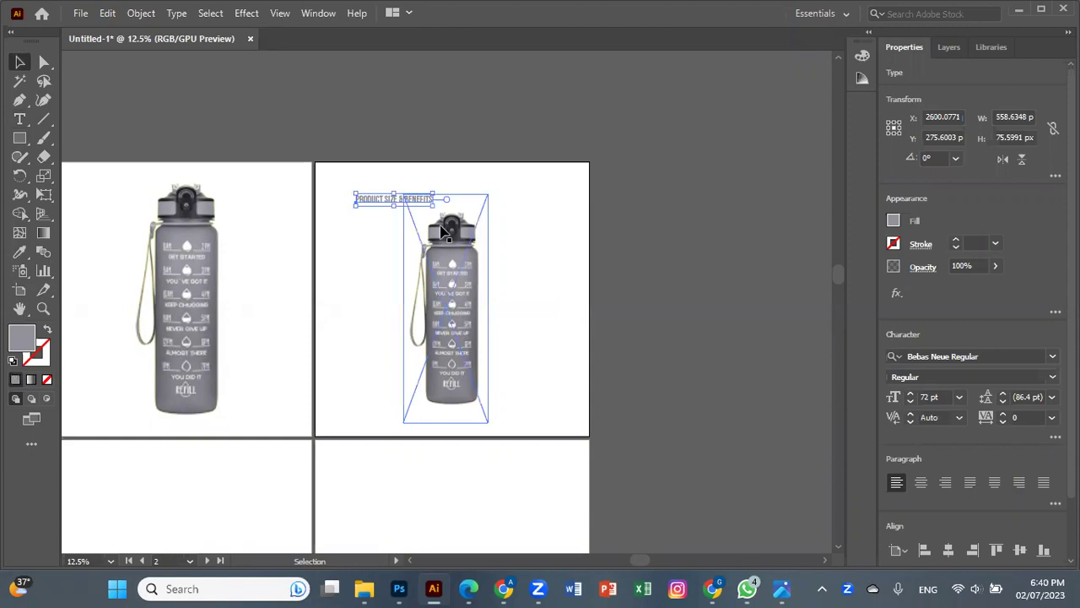
mouse_move(432, 206)
mouse_down()
mouse_move(478, 244)
mouse_move(476, 207)
mouse_move(437, 203)
mouse_up()
Step: Move the bottle slightly lower on the artboard
drag(470, 268, 470, 285)
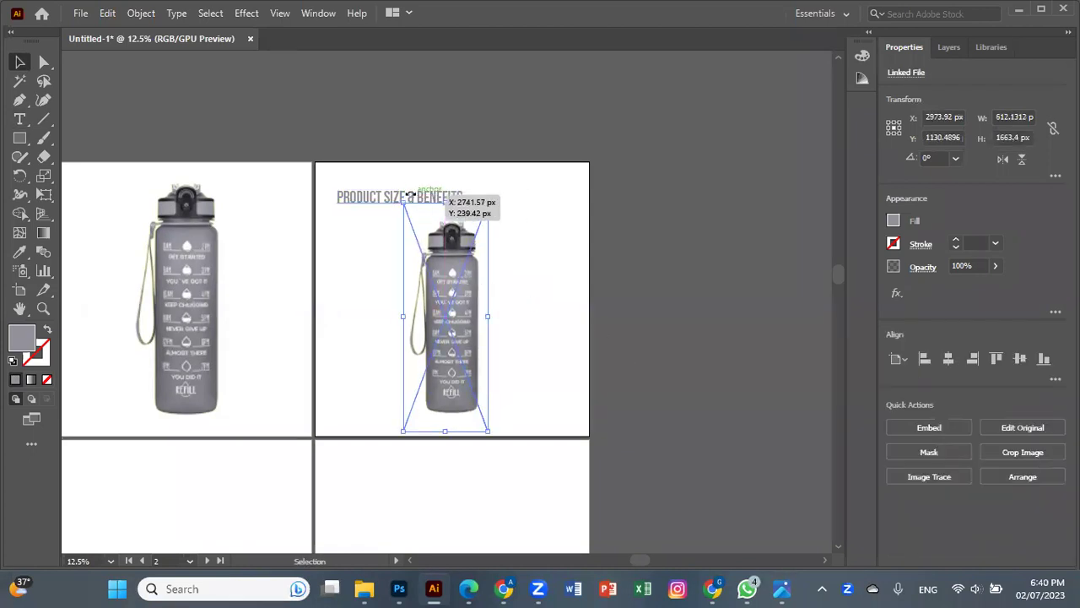
click(376, 196)
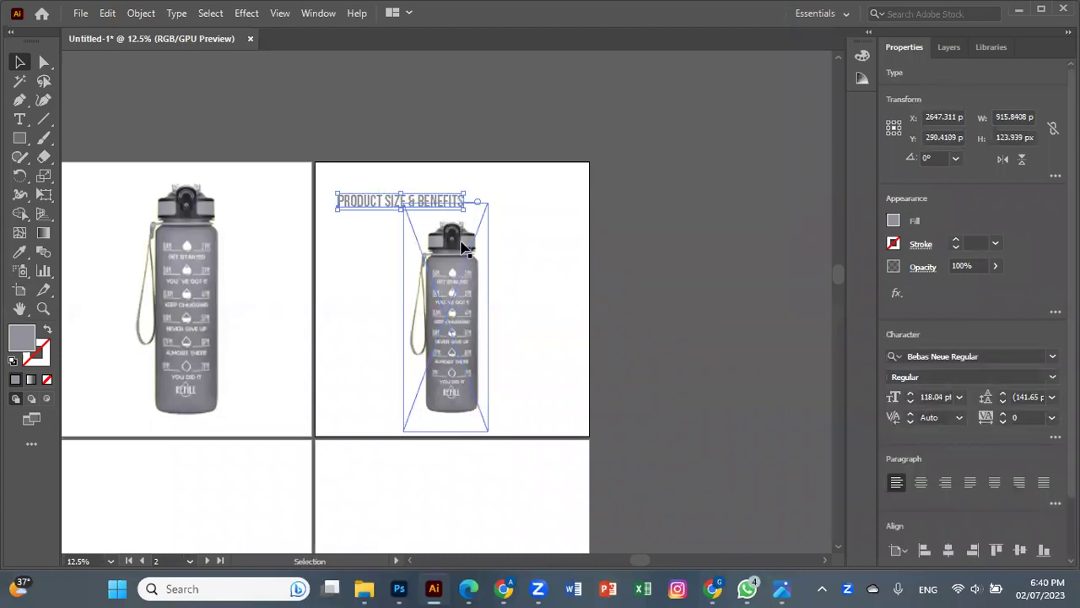
click(469, 263)
click(583, 251)
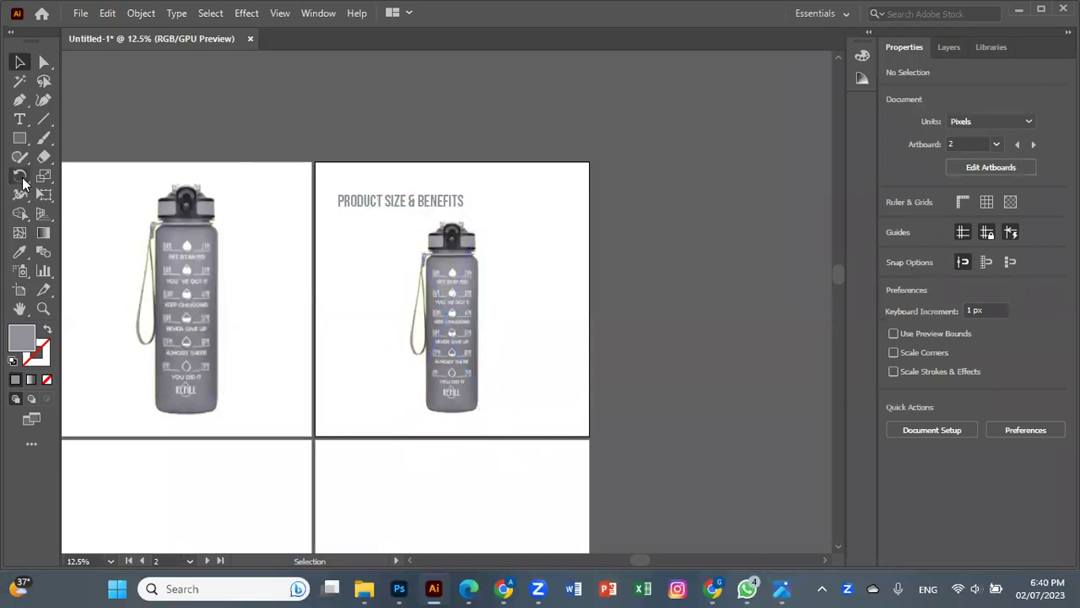
Step: Draw a vertical line beside the bottle's right side with grey stroke 91919B
click(44, 119)
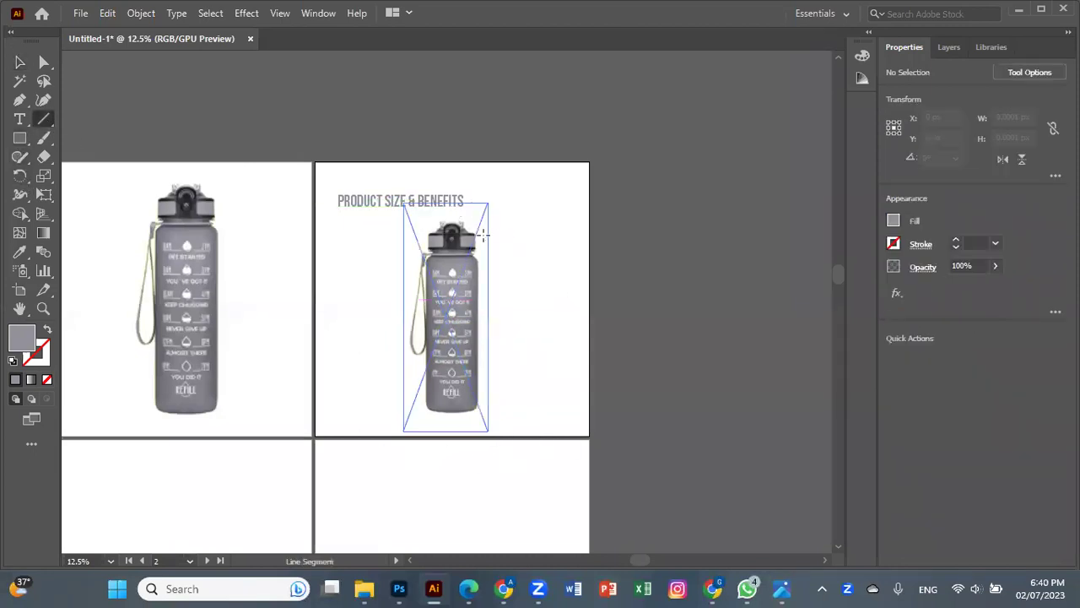
drag(487, 236, 486, 402)
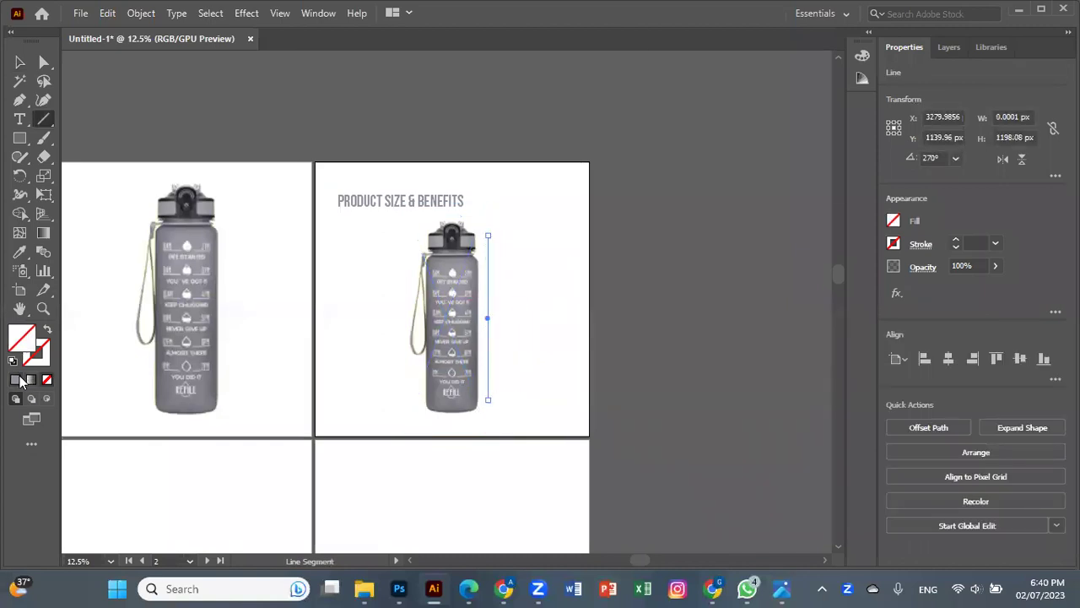
click(16, 380)
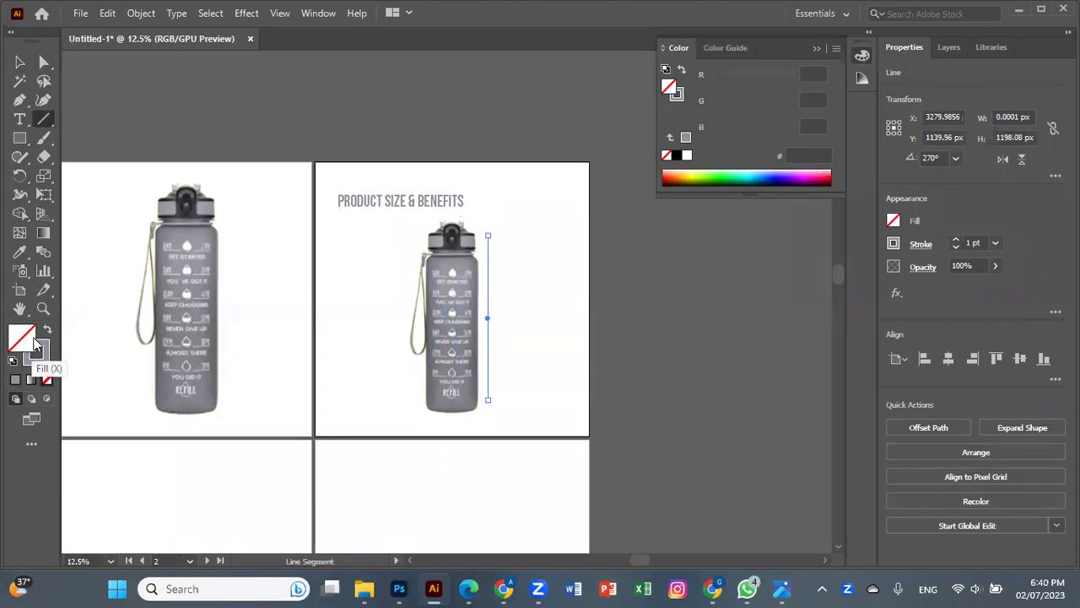
click(48, 331)
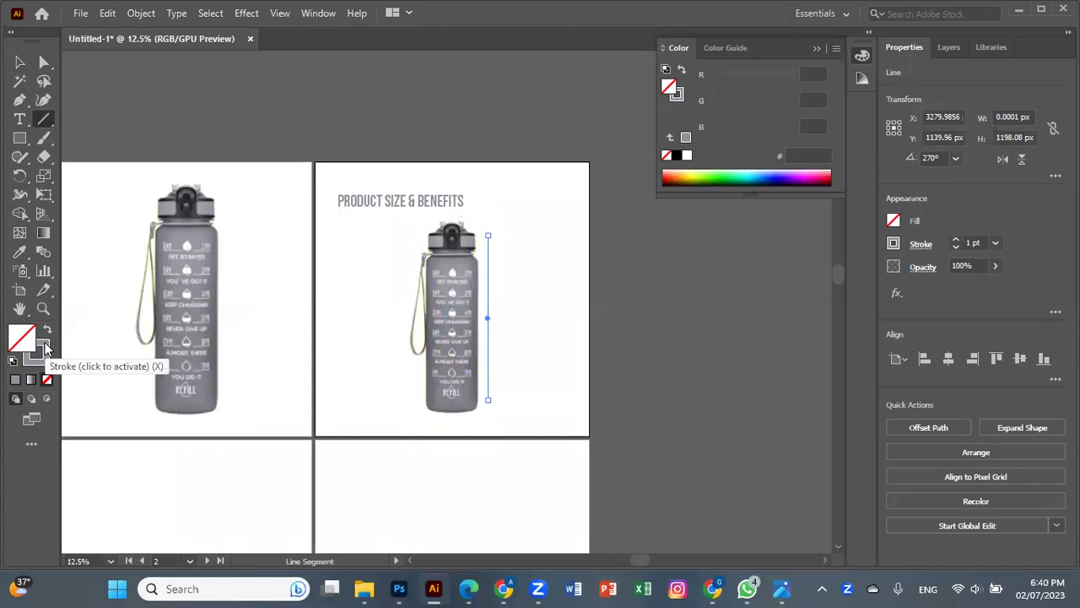
double_click(39, 349)
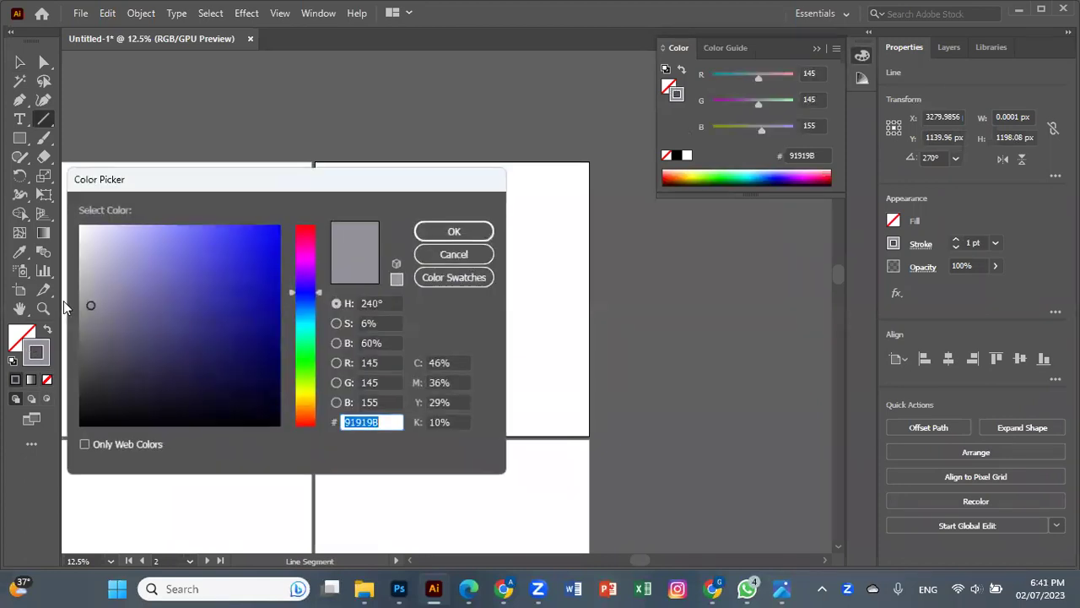
click(455, 232)
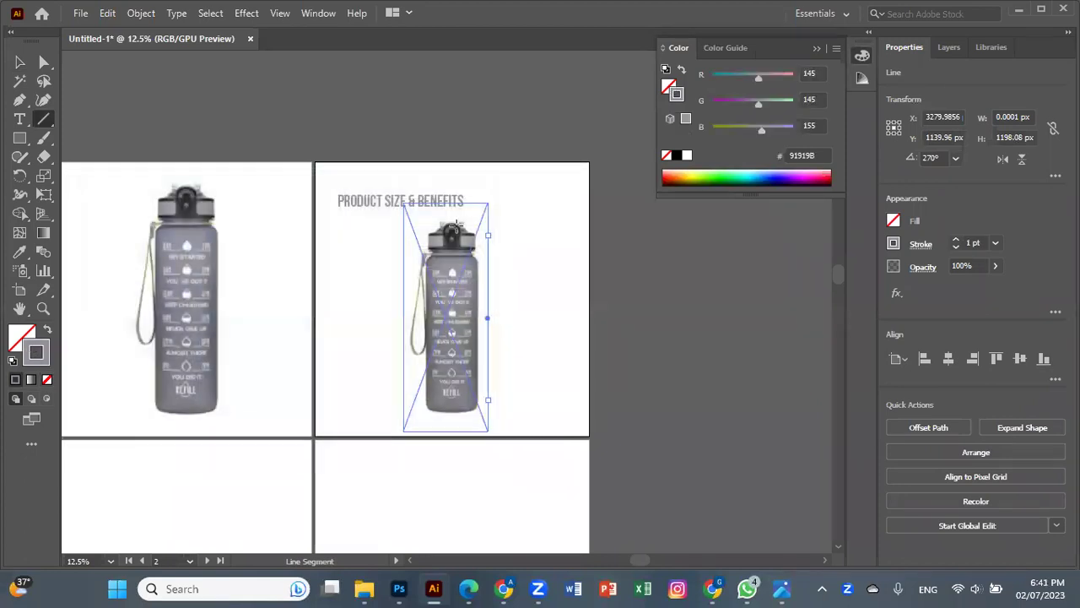
Step: Make the vertical line dashed with a 6 pt stroke
click(919, 268)
click(924, 247)
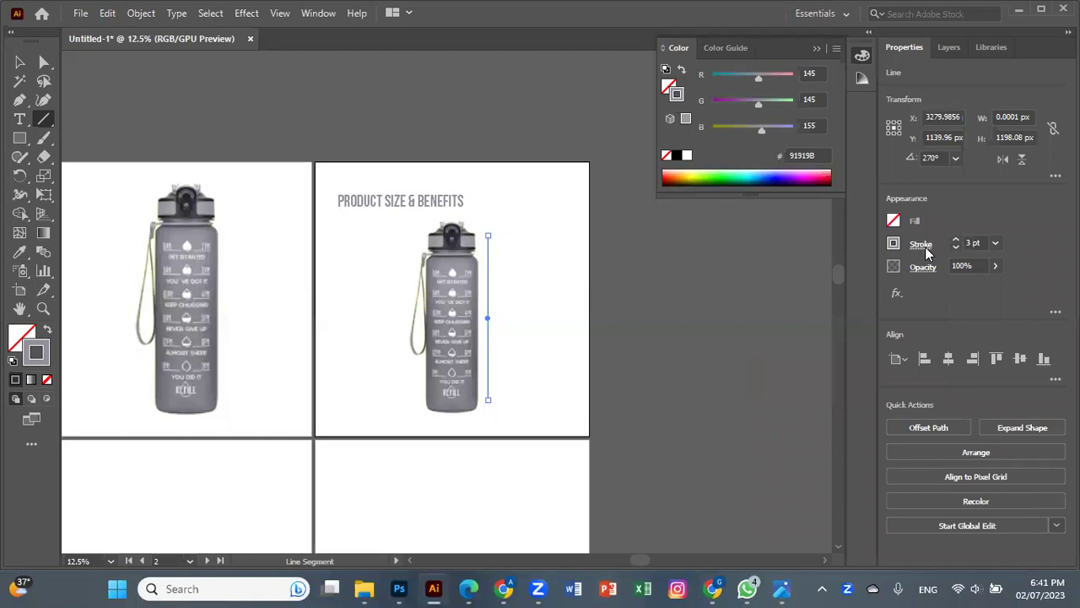
click(768, 354)
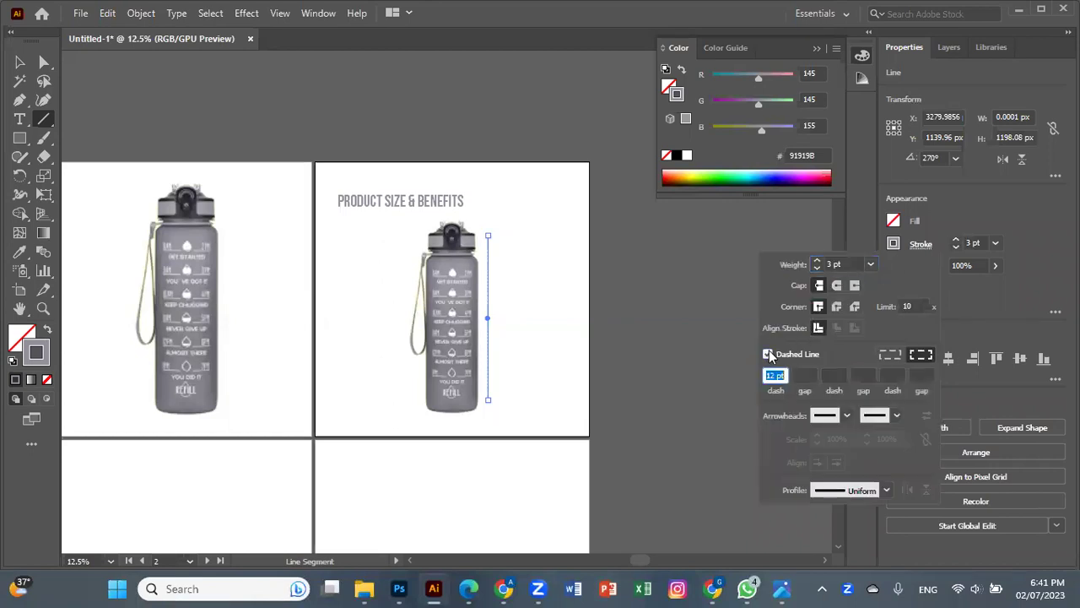
click(957, 240)
click(957, 241)
click(19, 62)
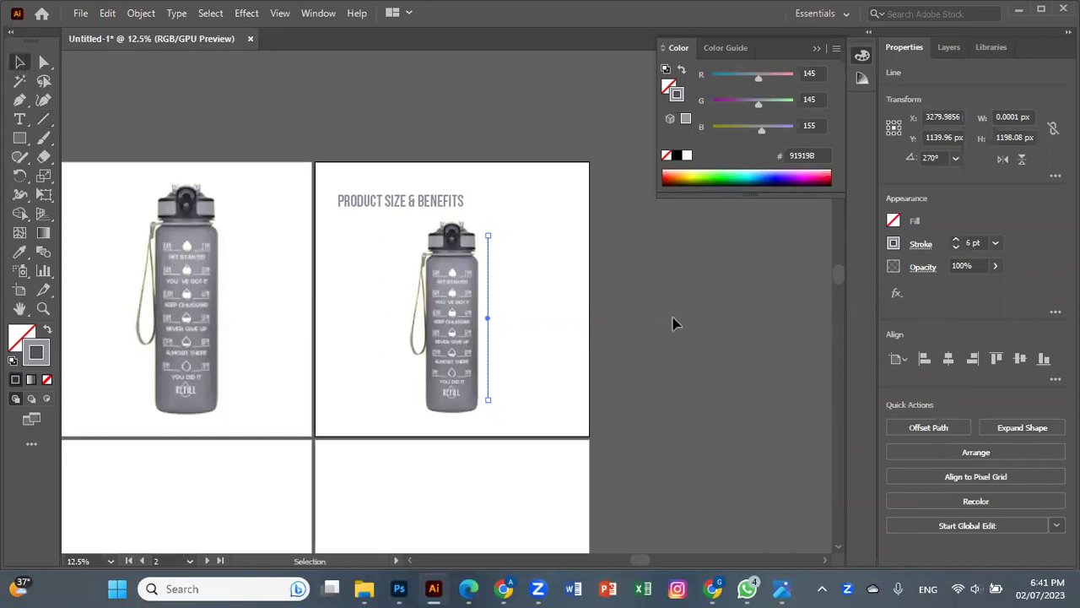
click(615, 314)
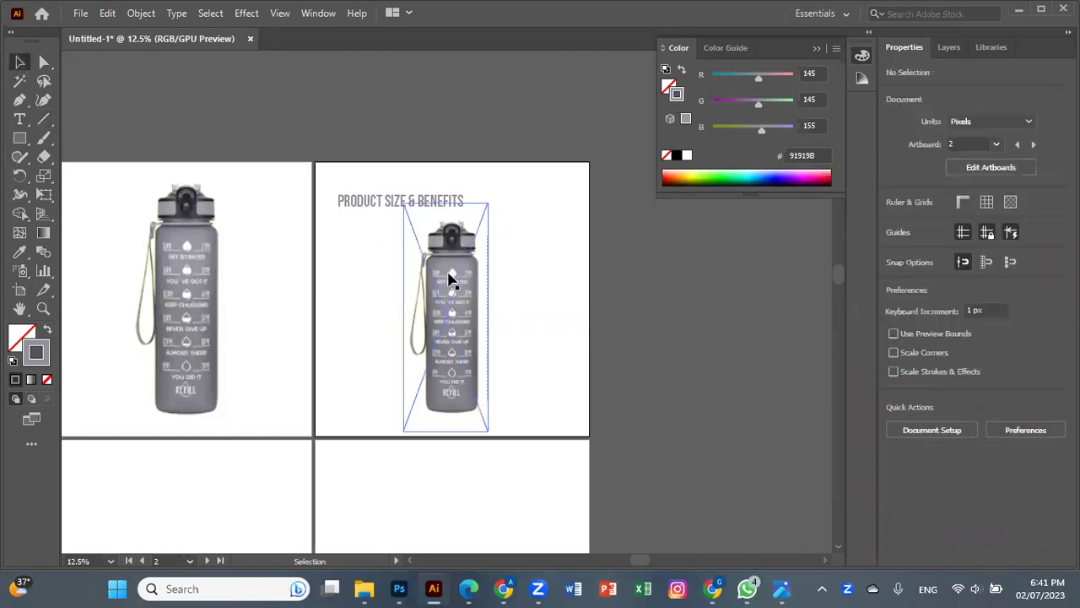
Step: Add a horizontal dashed line beneath the bottle's base
click(44, 119)
drag(429, 420, 487, 420)
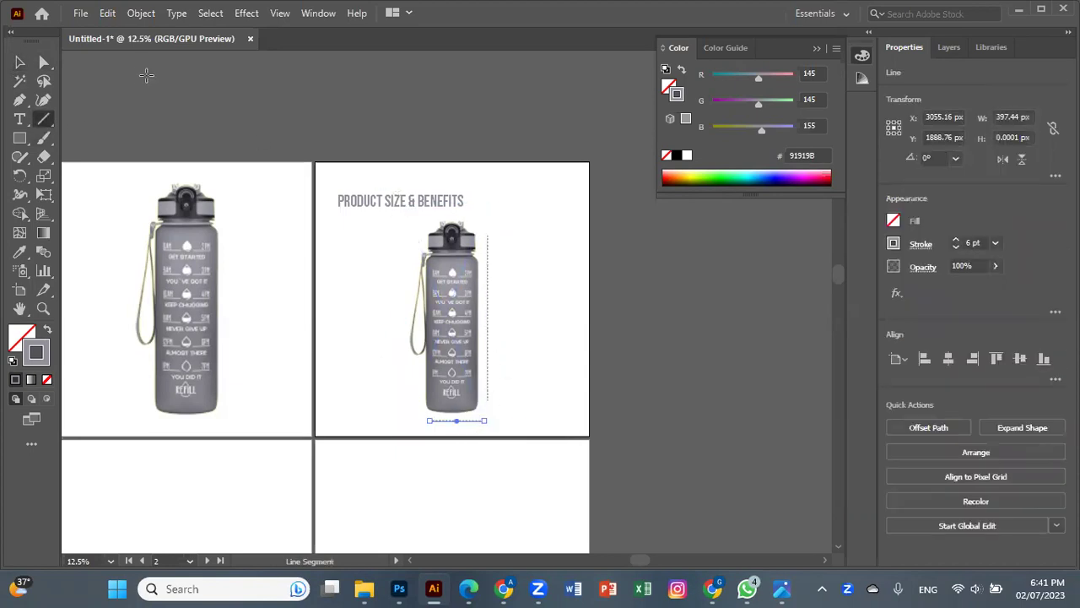
click(20, 62)
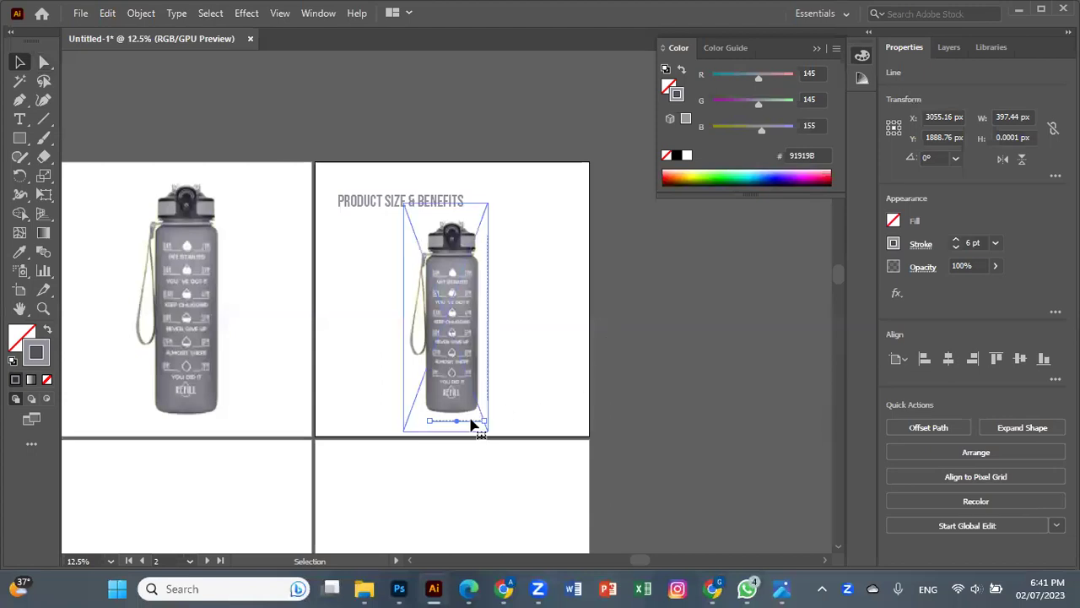
drag(457, 417, 458, 422)
click(533, 368)
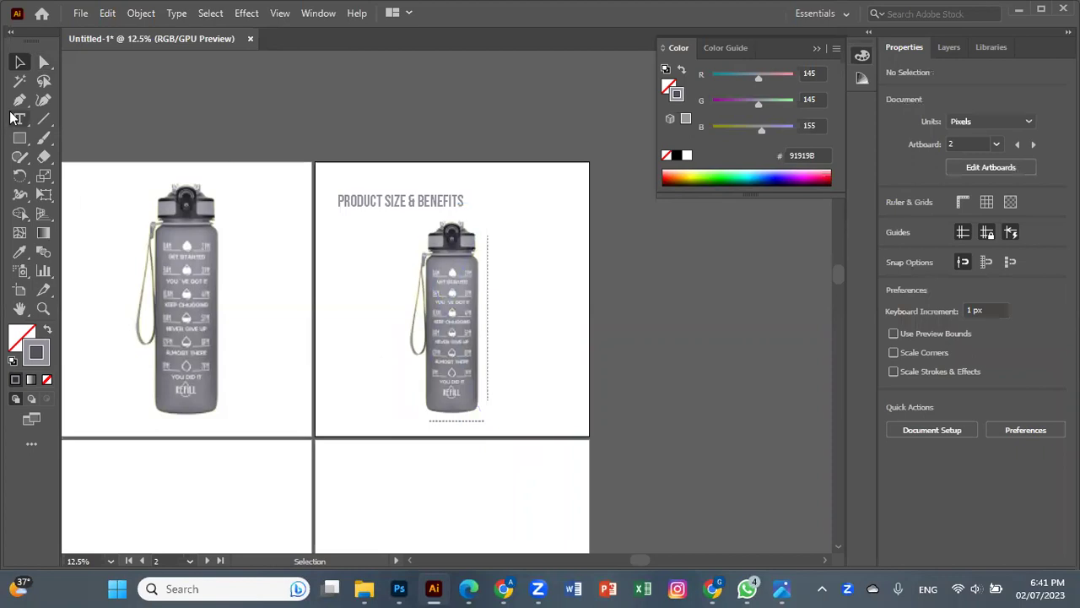
key(ctrl+plus)
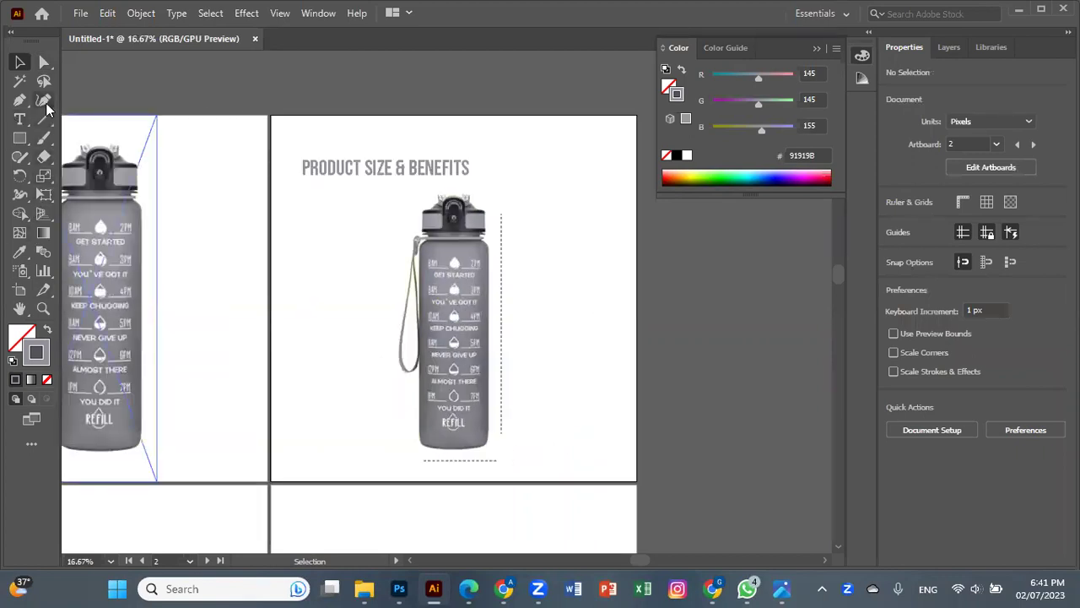
Step: Create a 7.5 INCHES text label coloured with the heading's grey
click(20, 119)
click(323, 314)
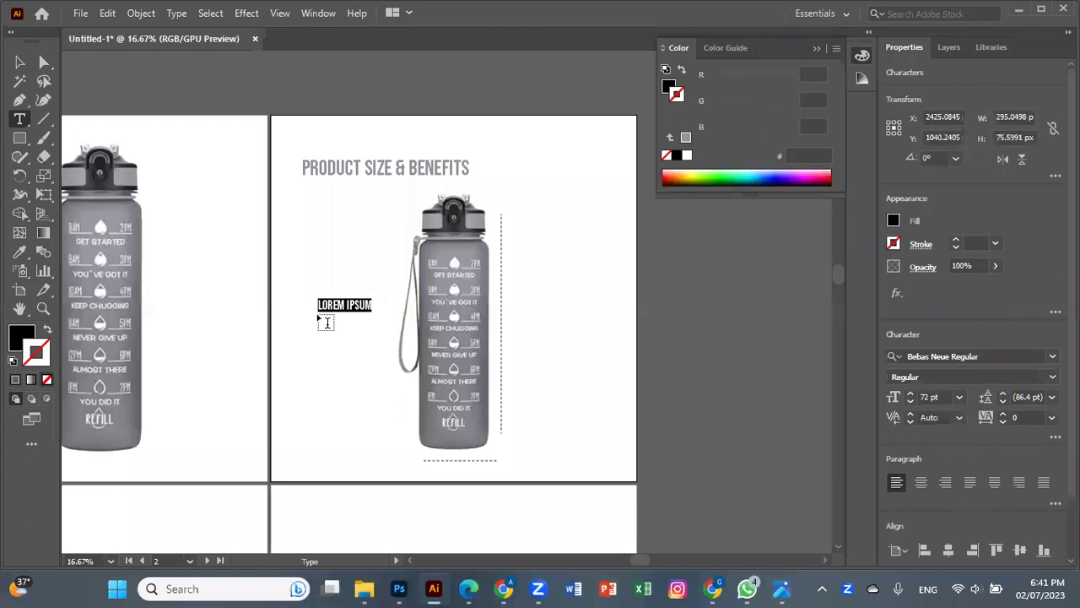
key(BackSpace)
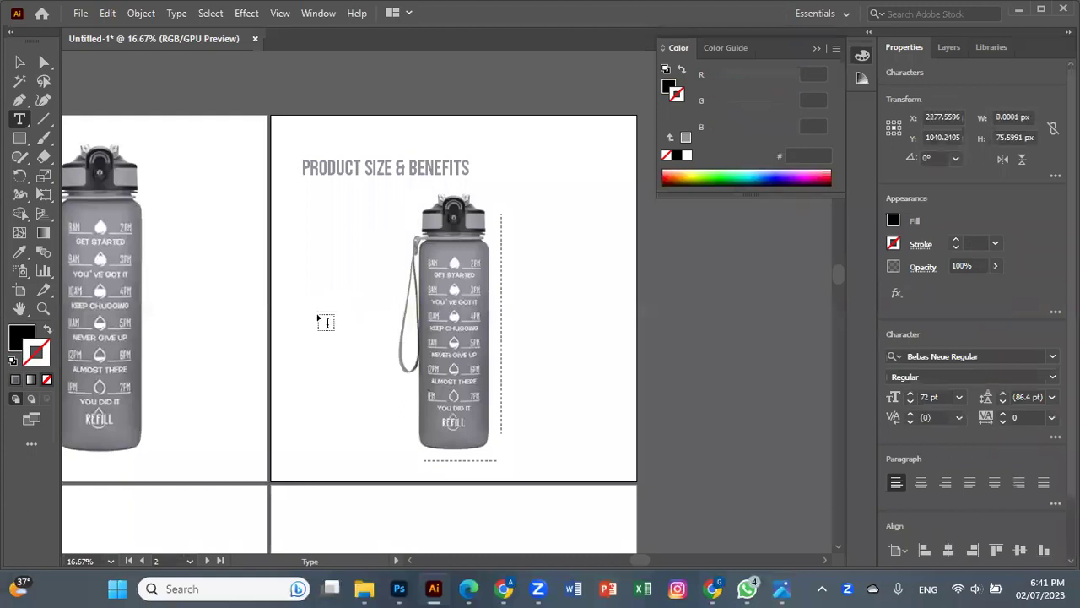
text(71)
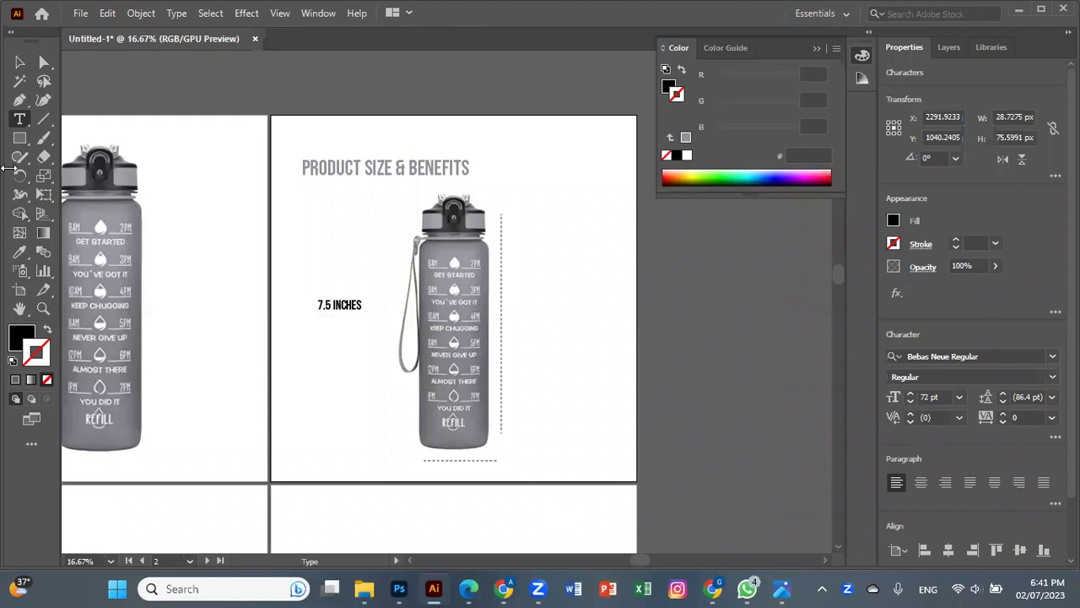
click(20, 251)
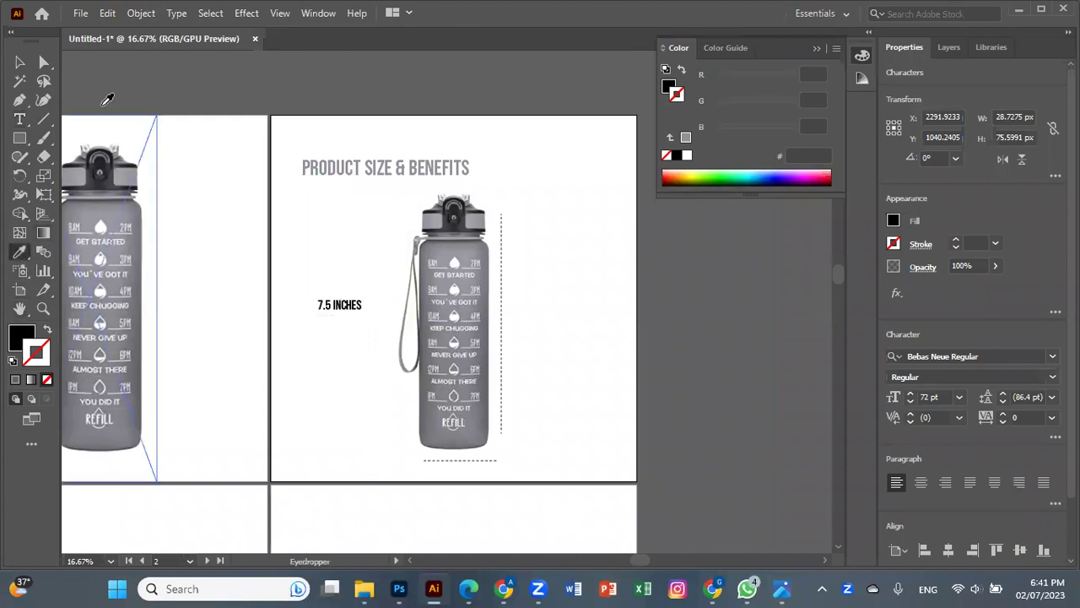
click(368, 168)
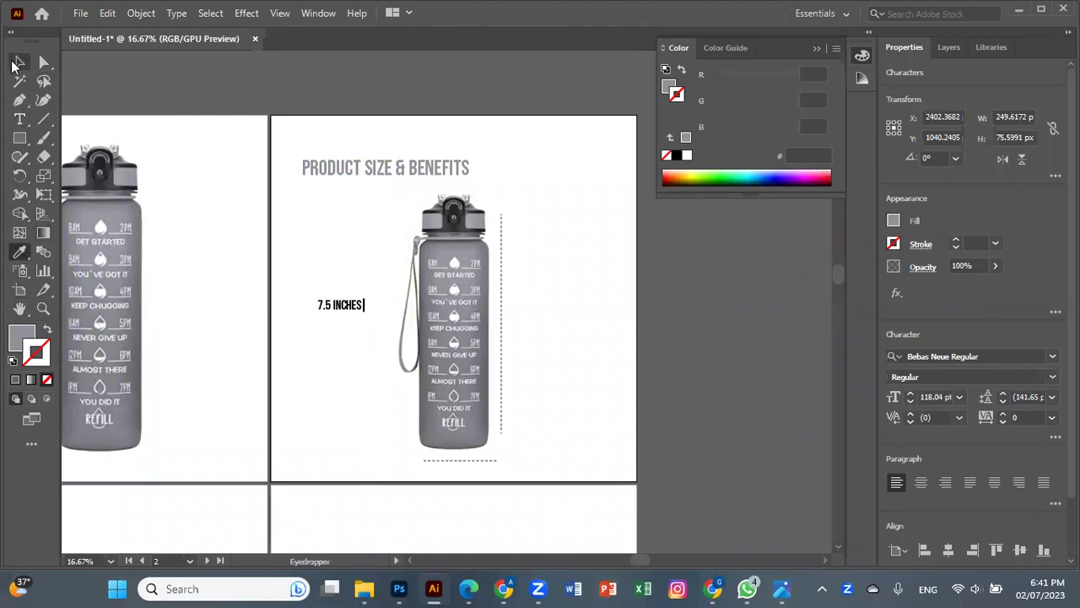
key(ctrl+z)
click(20, 258)
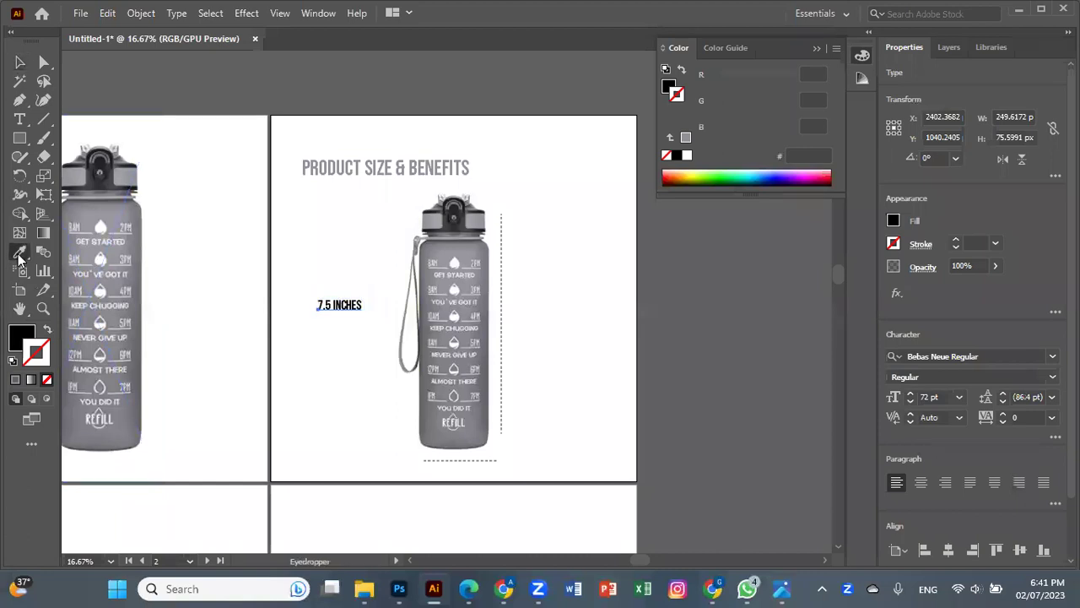
click(357, 166)
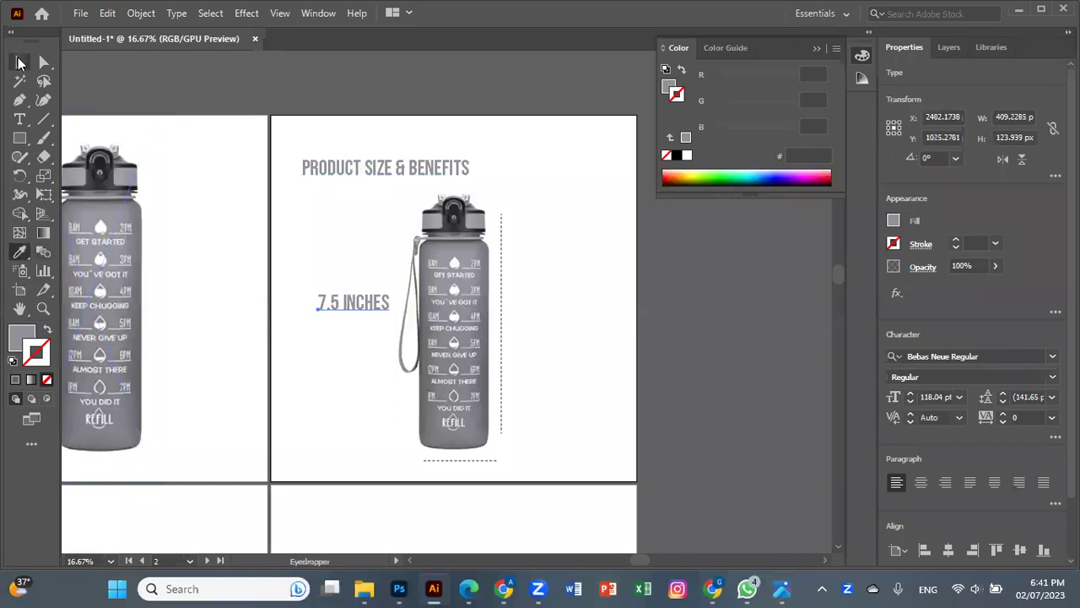
click(20, 63)
Step: Position the 7.5 INCHES label under the bottle's horizontal dashed line
mouse_move(381, 302)
mouse_down()
mouse_move(454, 452)
mouse_move(397, 461)
mouse_move(457, 468)
mouse_up()
shift+click(456, 451)
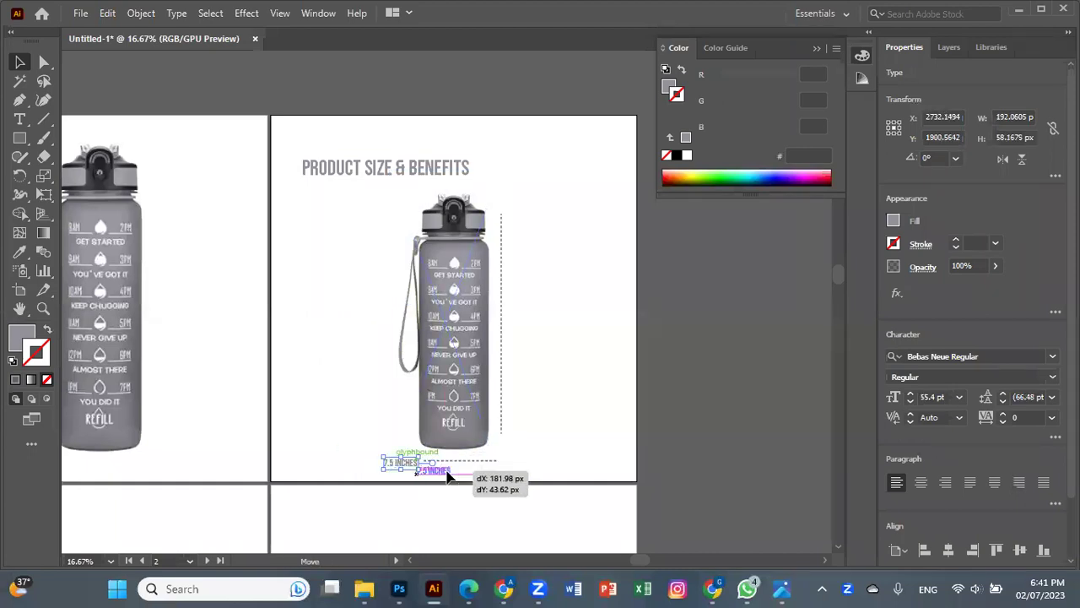
click(426, 463)
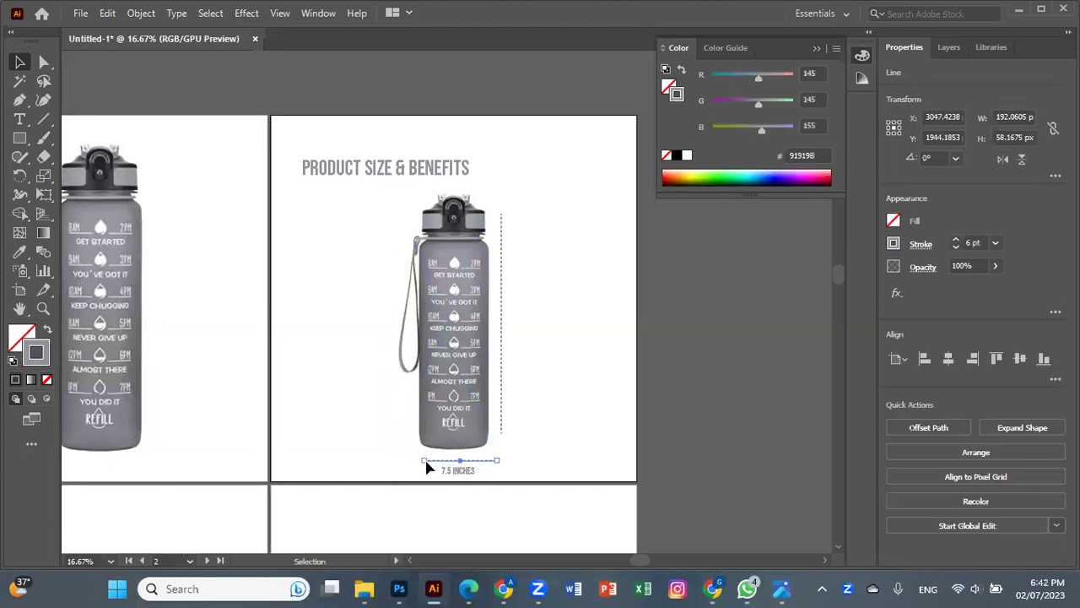
drag(426, 462, 426, 458)
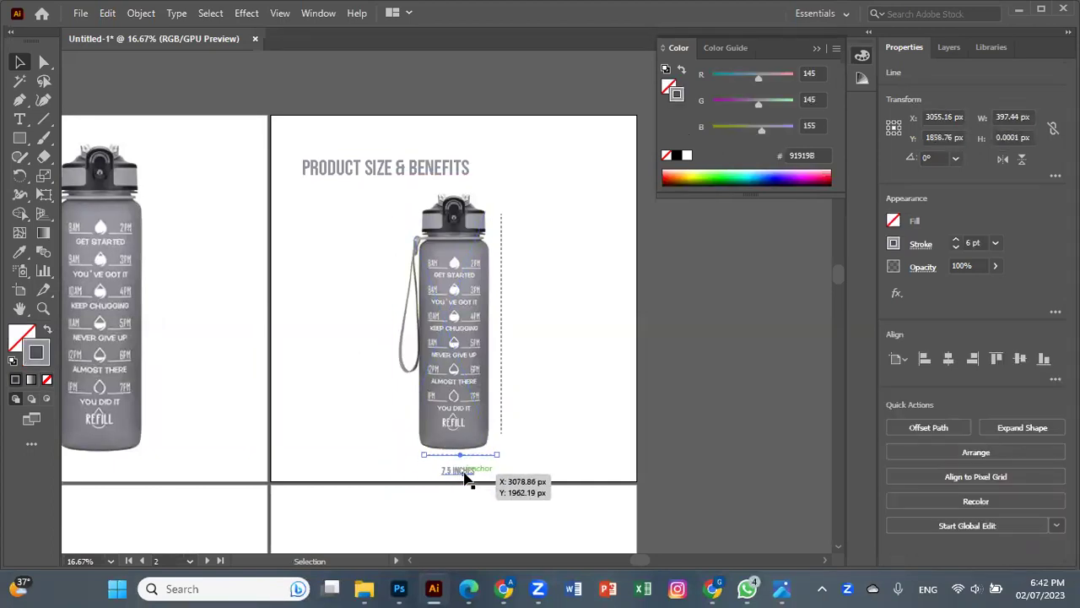
Step: Place a rotated 7.5 INCHES label beside the vertical dashed line
mouse_move(464, 479)
mouse_down()
mouse_move(558, 315)
mouse_move(547, 278)
mouse_up()
click(544, 440)
drag(531, 317, 513, 328)
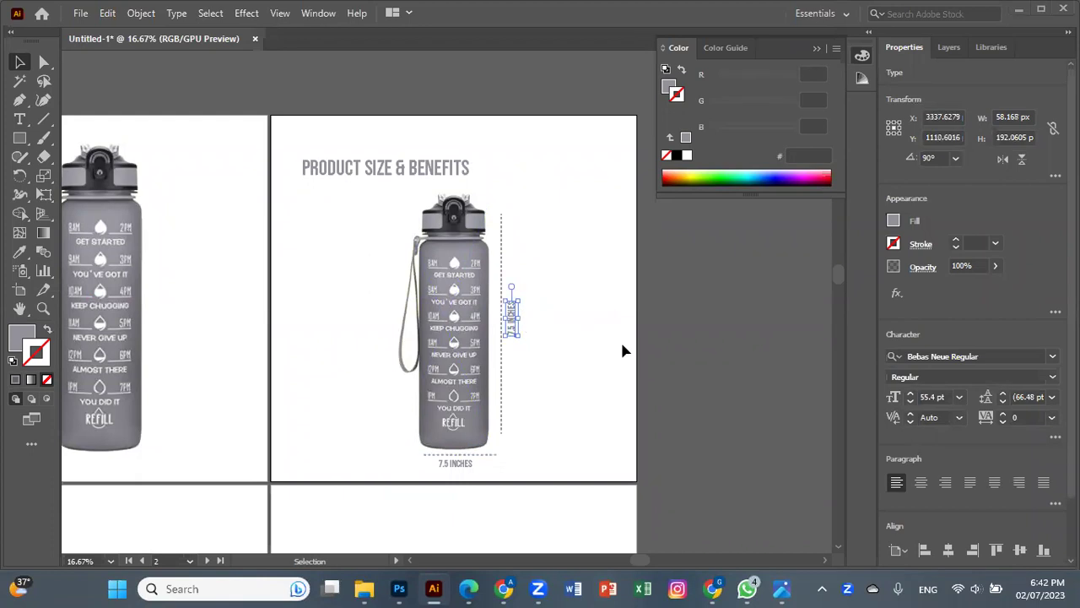
click(741, 293)
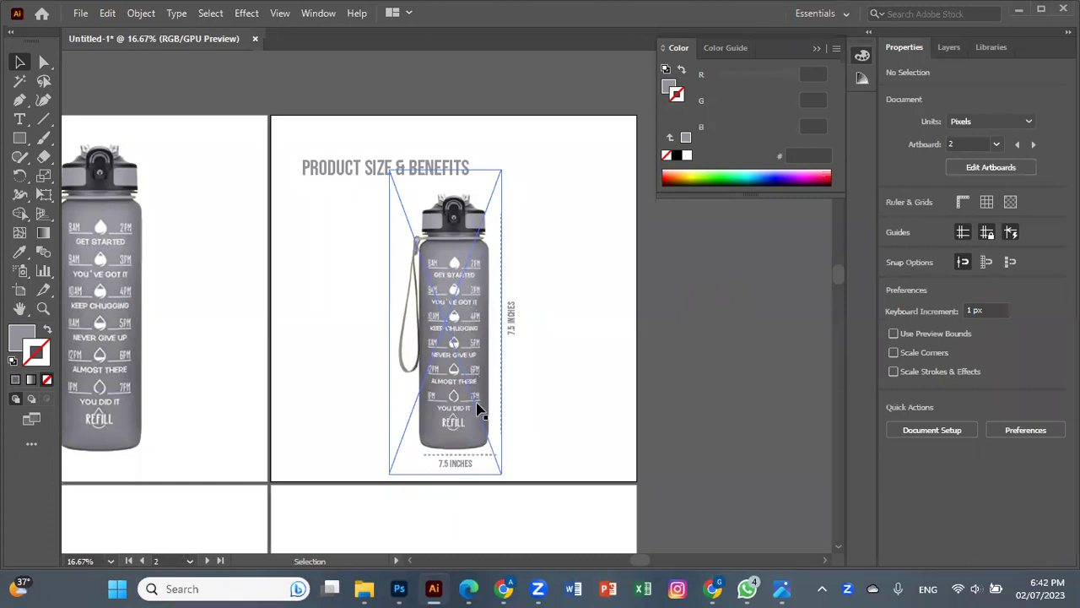
Step: Browse to Desktop > NS WORK > Amazon Product > Amazon product bottle and open amazon bottle post.ai
click(363, 588)
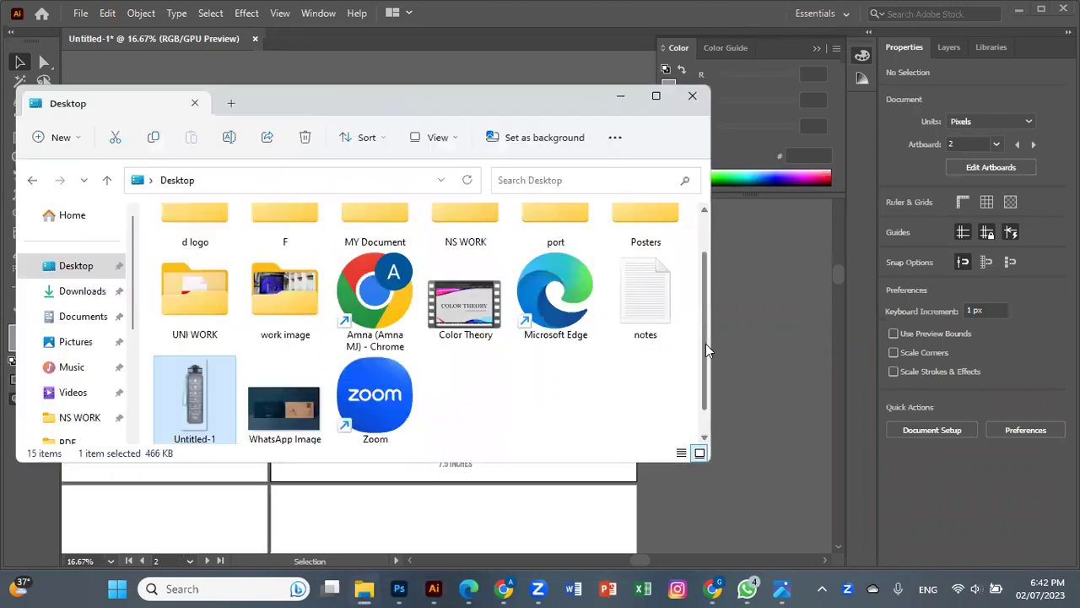
scroll(590, 338, up, 2)
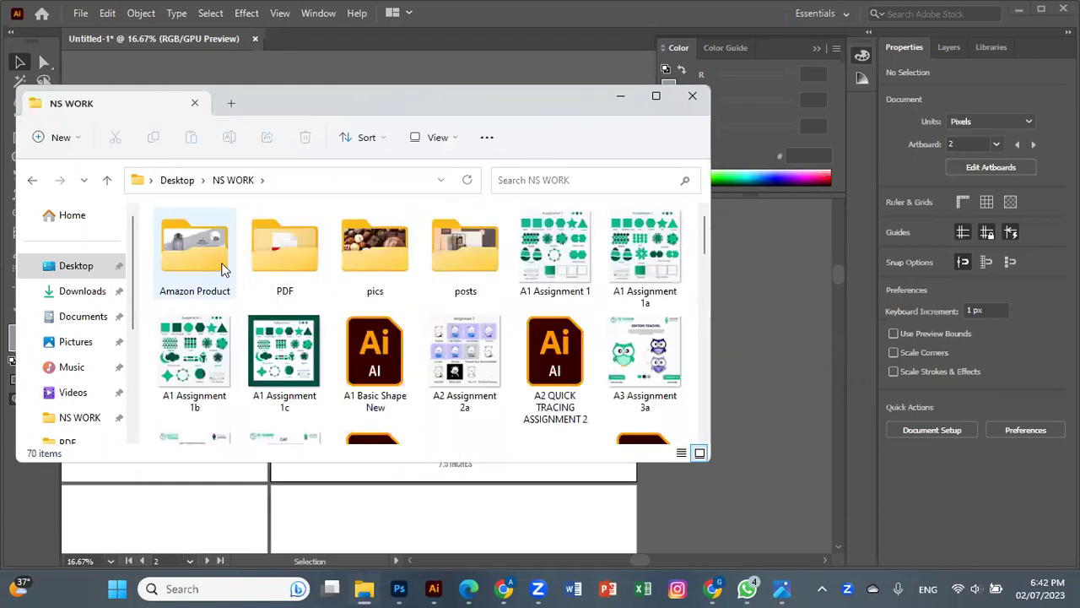
double_click(213, 260)
double_click(191, 266)
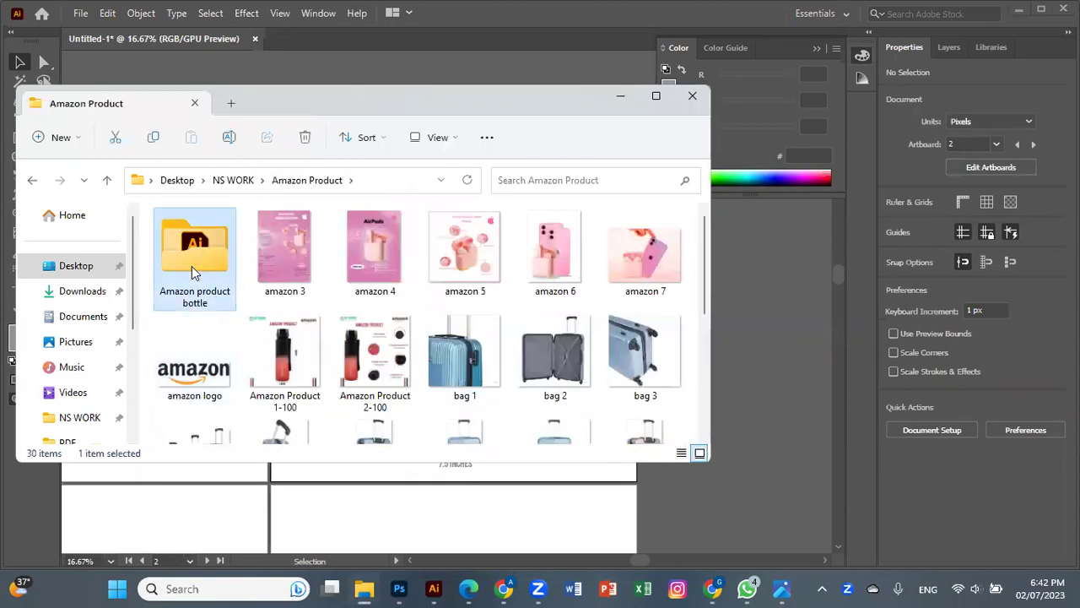
double_click(187, 287)
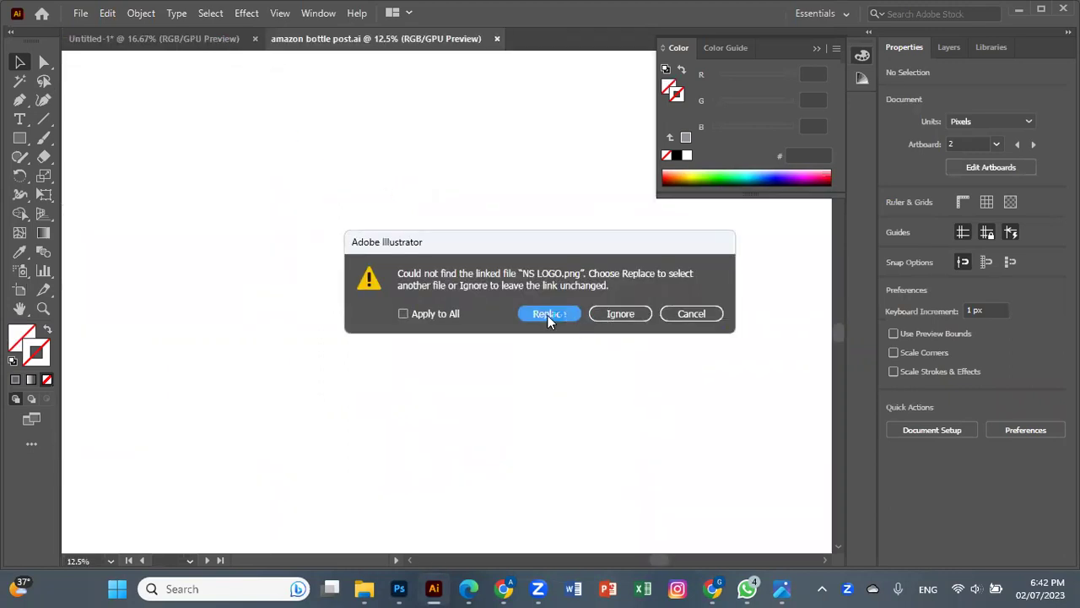
Step: Ignore the missing NS LOGO.png link and zoom into the finished Product Size & Benefits artboard
click(624, 315)
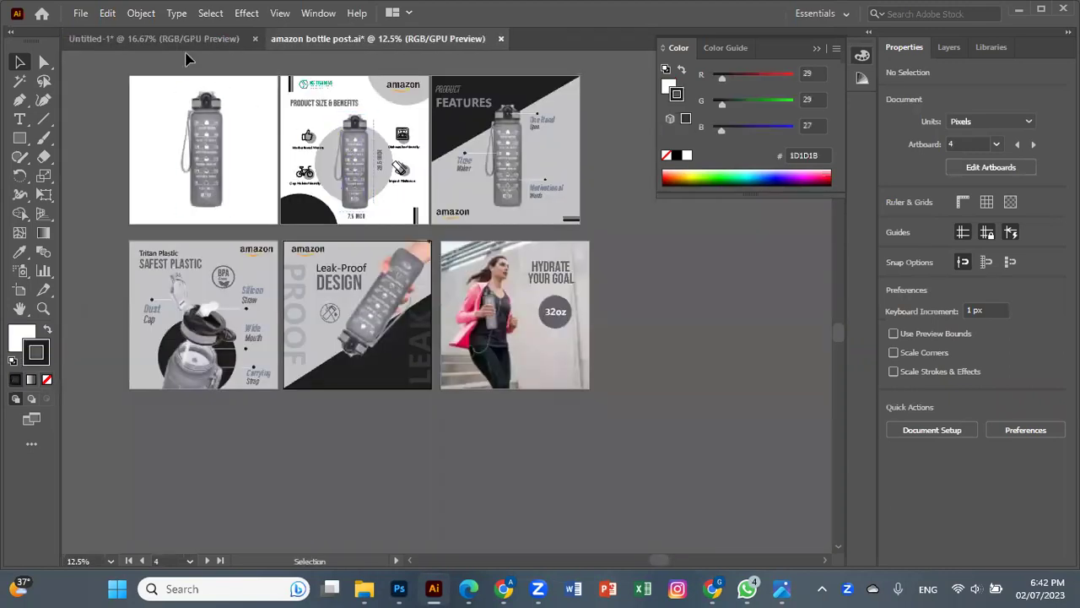
key(ctrl+equal)
key(ctrl+equal)
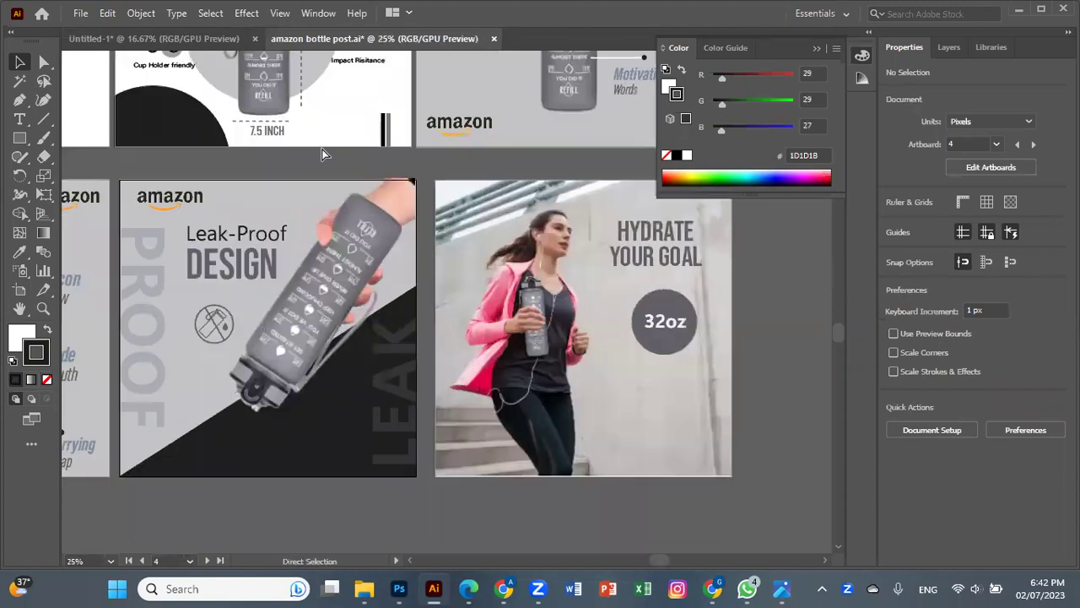
key(ctrl+equal)
mouse_move(324, 152)
mouse_down()
mouse_move(480, 547)
mouse_move(523, 577)
mouse_up()
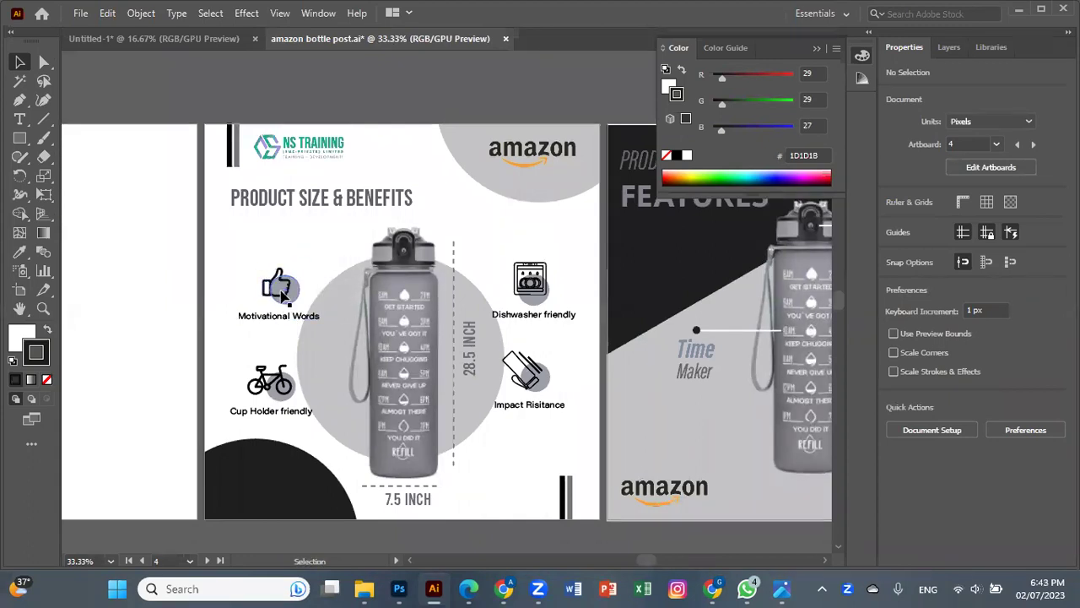
click(291, 293)
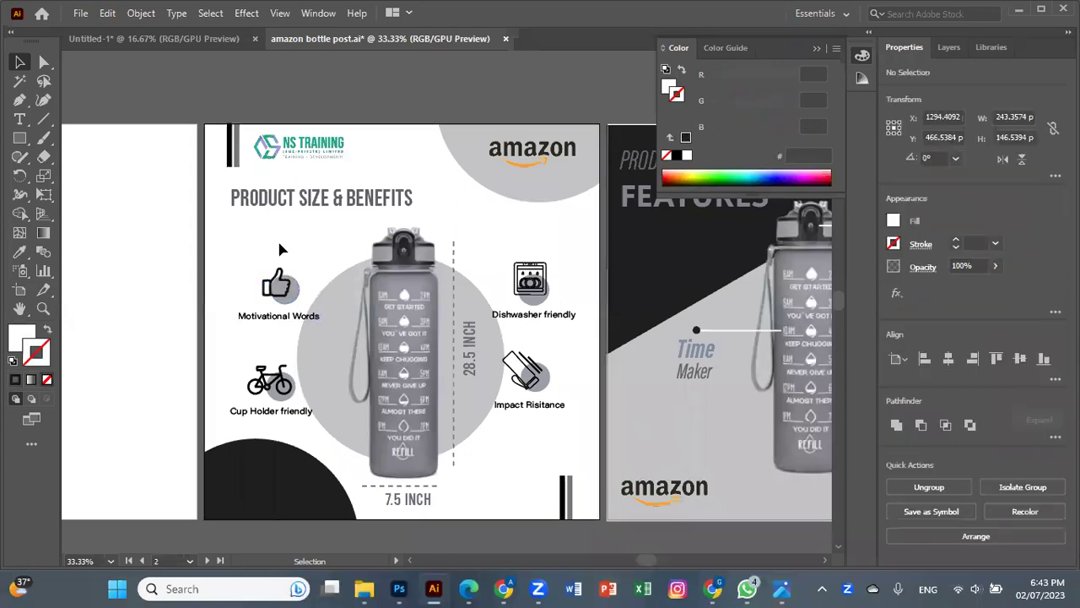
click(252, 325)
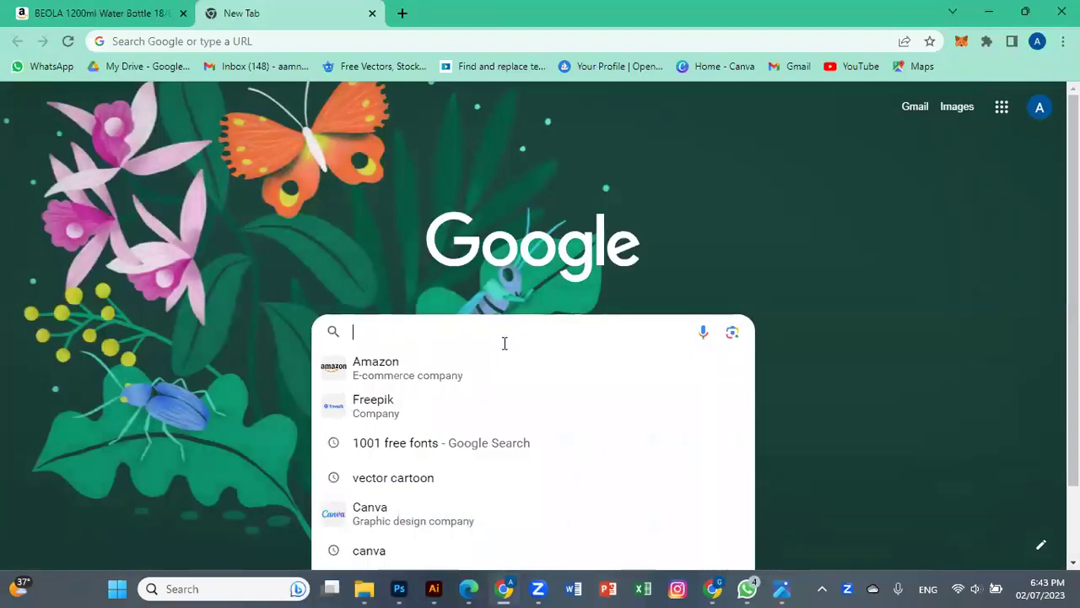
Step: Search Google Images for "thumbs up vector"
text(thumb nail)
key(BackSpace)
key(BackSpace)
key(BackSpace)
key(BackSpace)
key(BackSpace)
text(up vect)
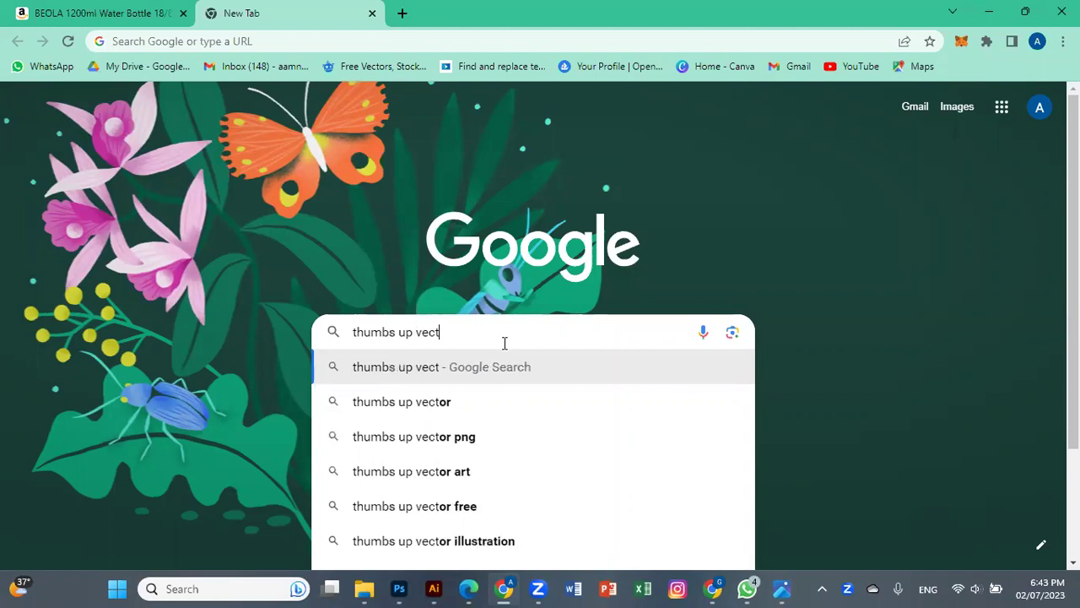
click(513, 401)
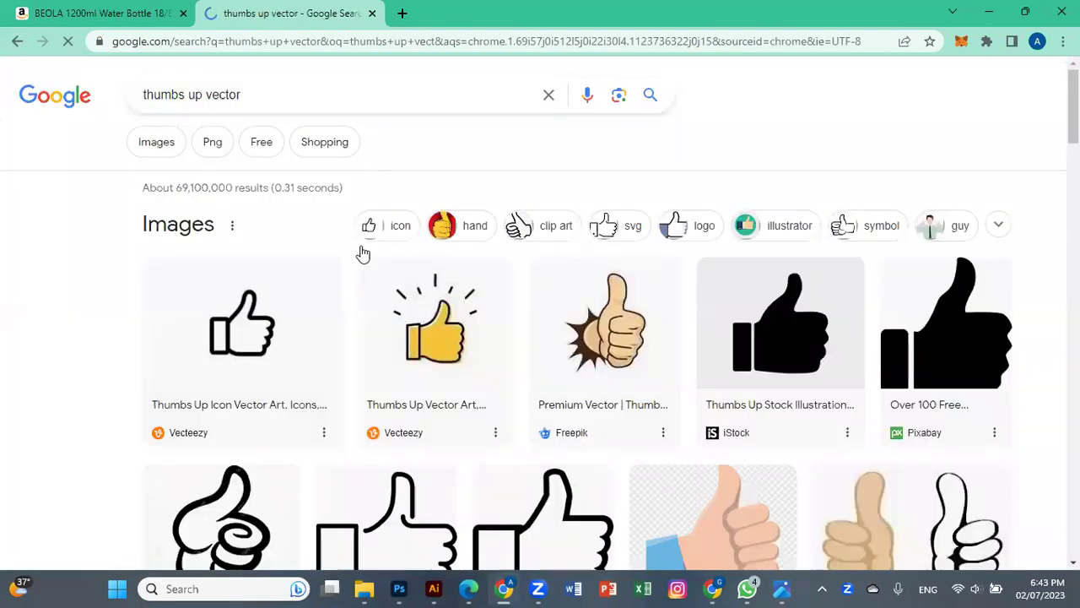
click(158, 145)
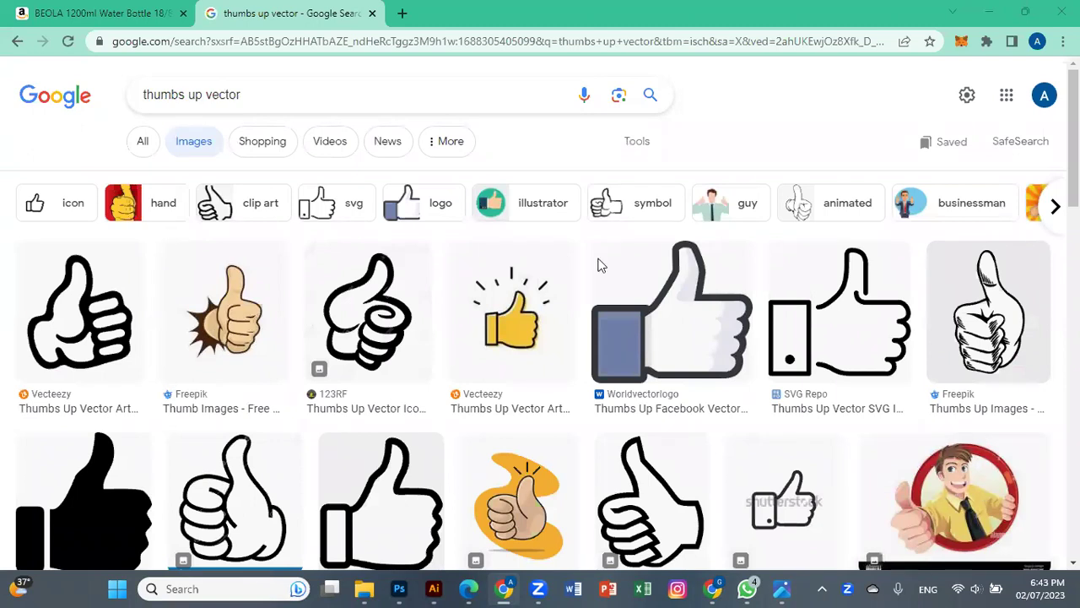
Step: Preview the outline thumbs-up result and copy the image
click(89, 519)
click(426, 460)
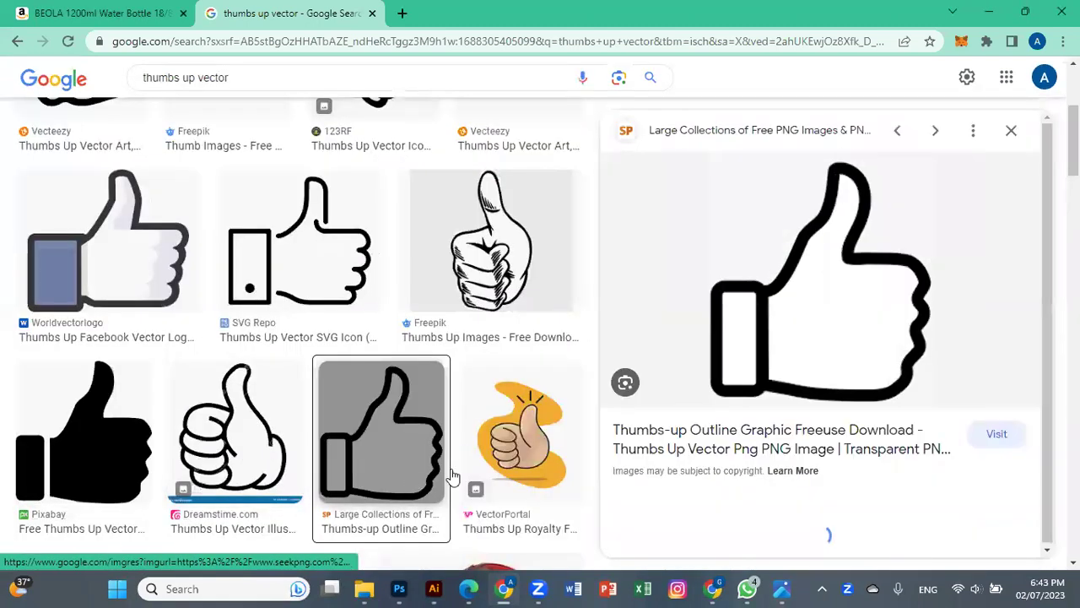
right_click(888, 304)
click(796, 245)
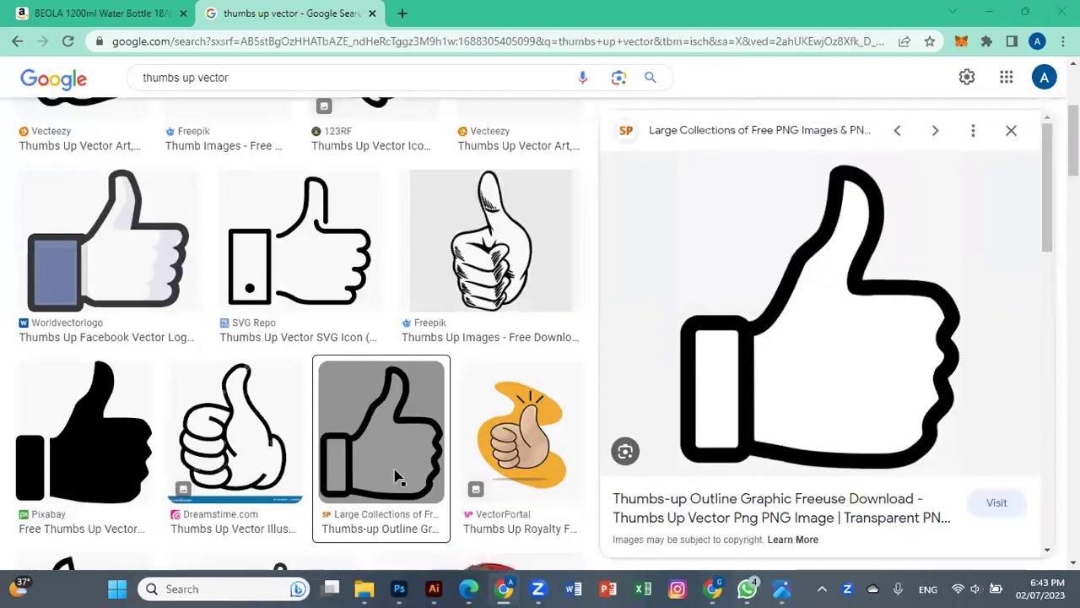
Step: Paste the thumbs-up into Illustrator, Image Trace it with a preset, expand and ungroup
key(alt+Tab)
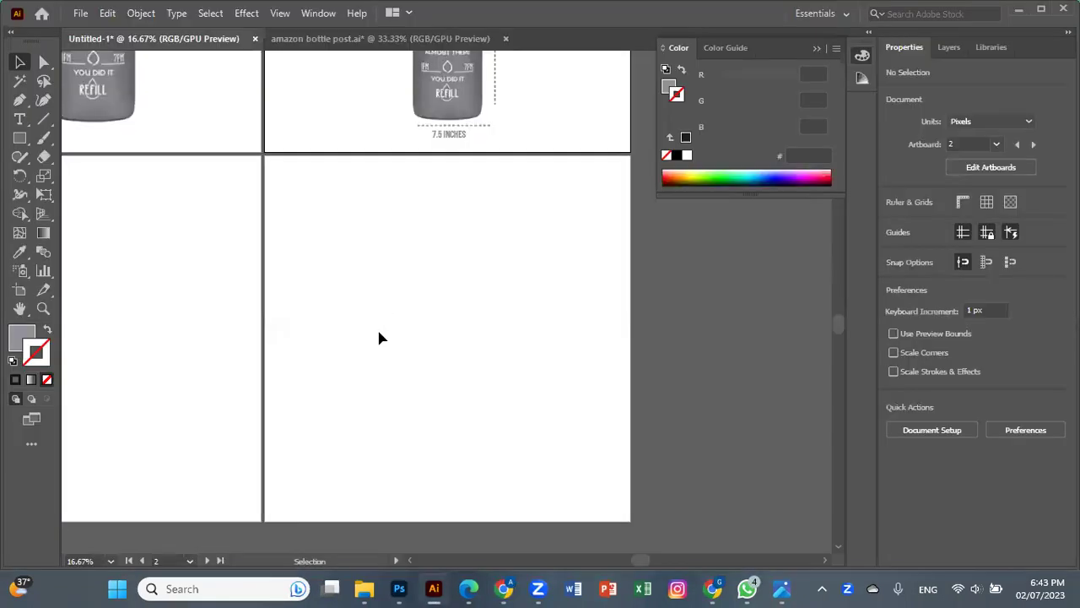
key(ctrl+v)
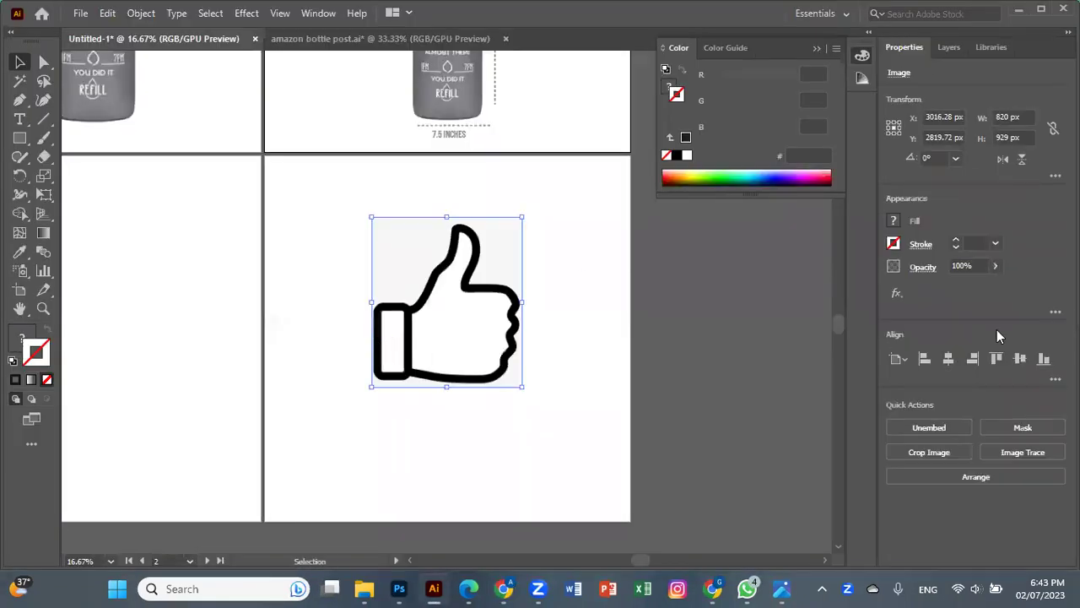
click(1020, 453)
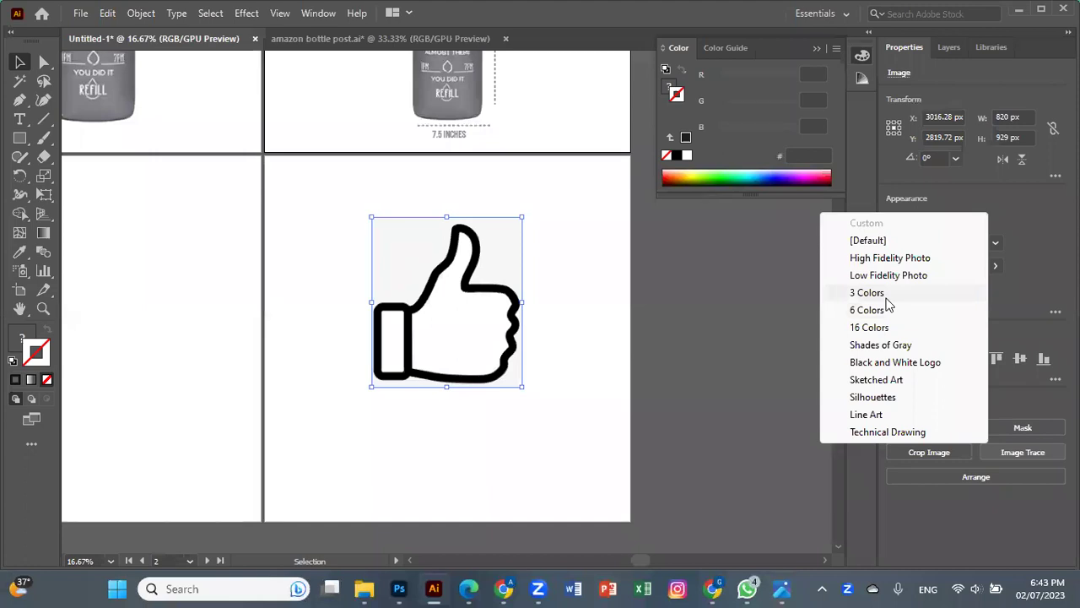
click(886, 294)
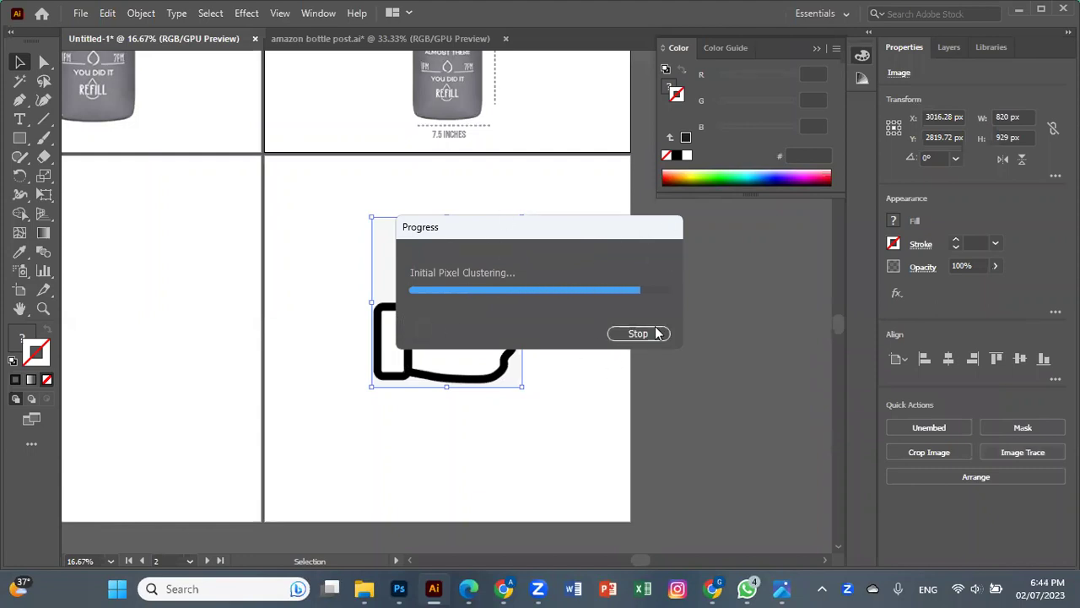
click(1011, 488)
click(937, 490)
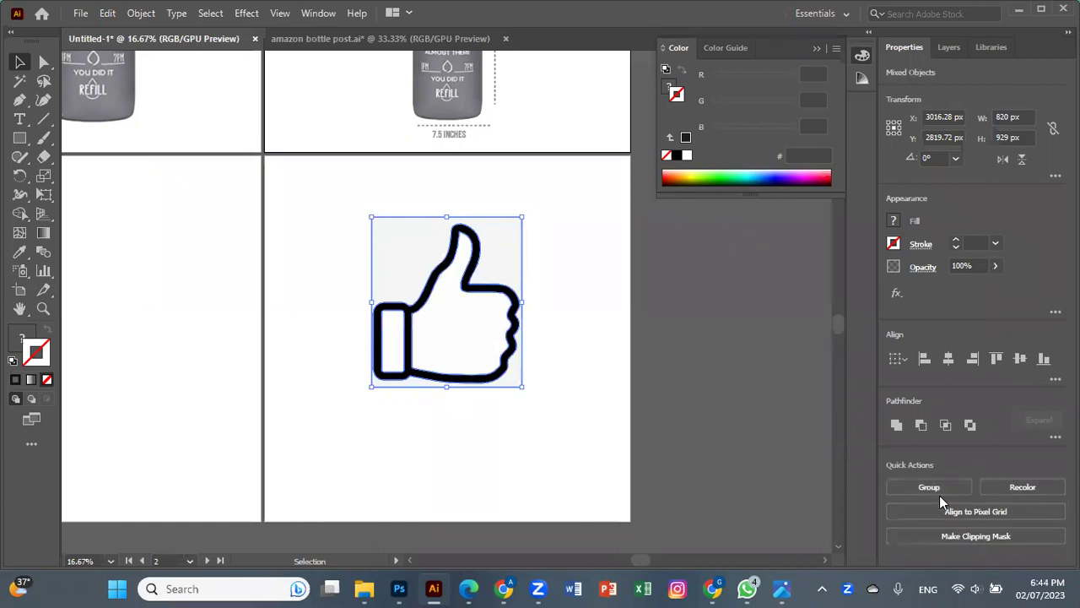
Step: Delete the grey background behind the traced thumbs-up hand
click(511, 400)
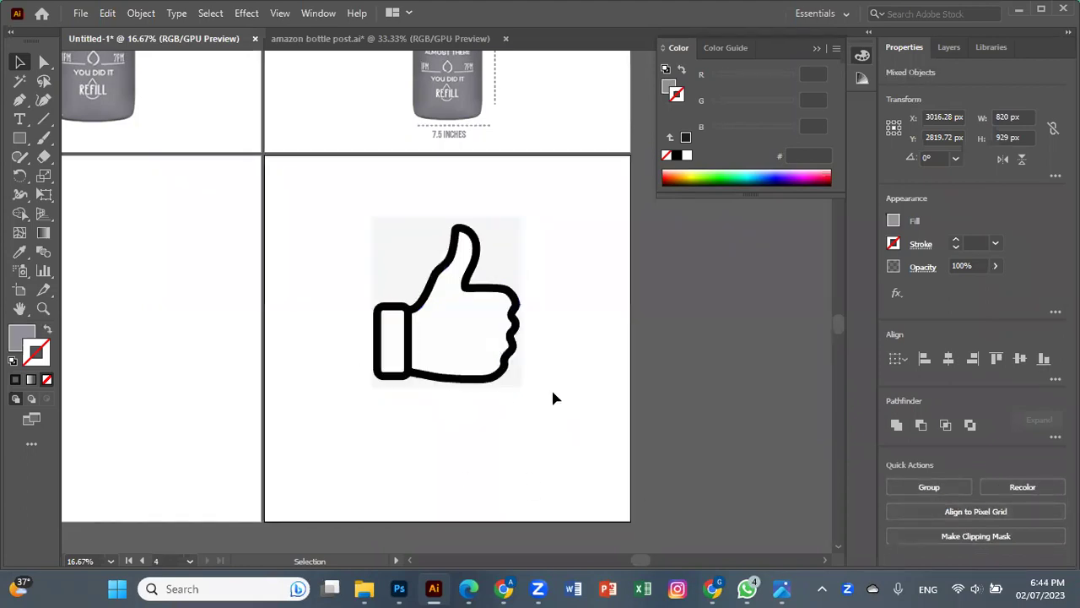
click(511, 272)
key(Delete)
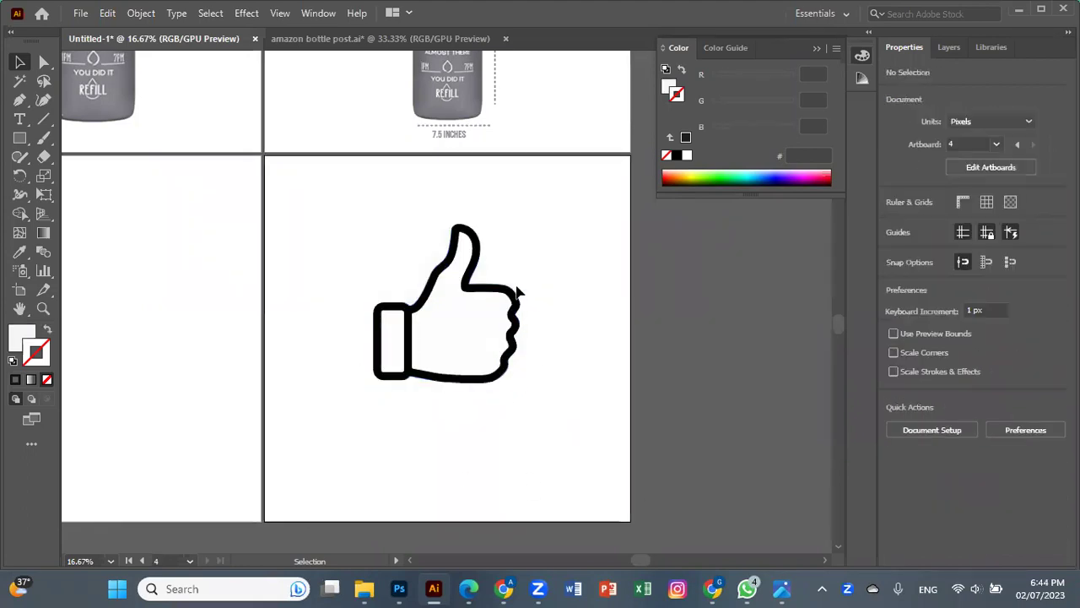
click(475, 349)
click(396, 345)
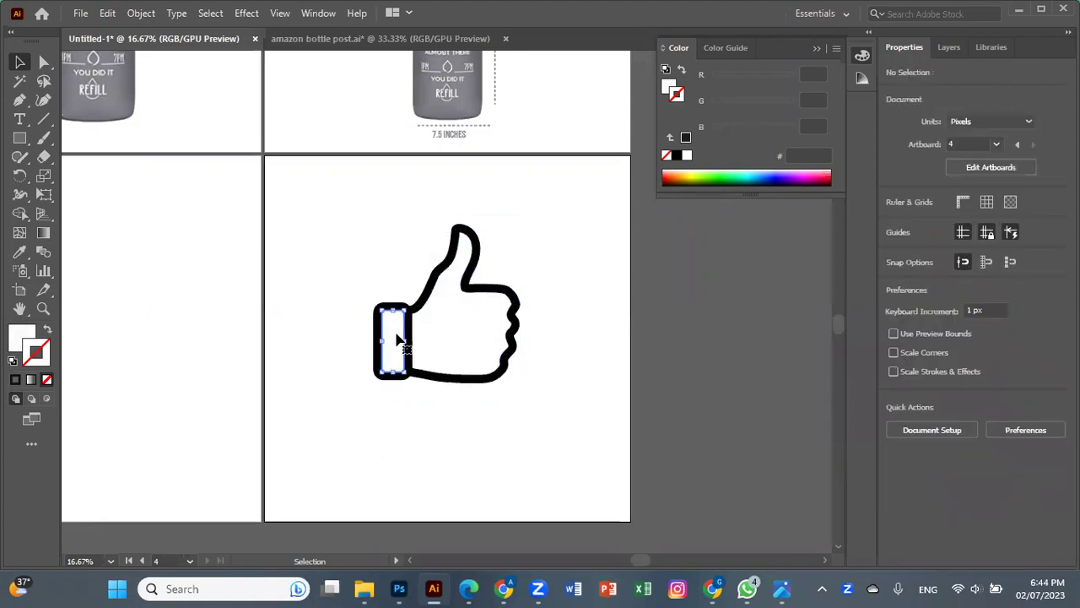
Step: Move the thumbs-up and shrink it to about 257 × 279 px
click(430, 290)
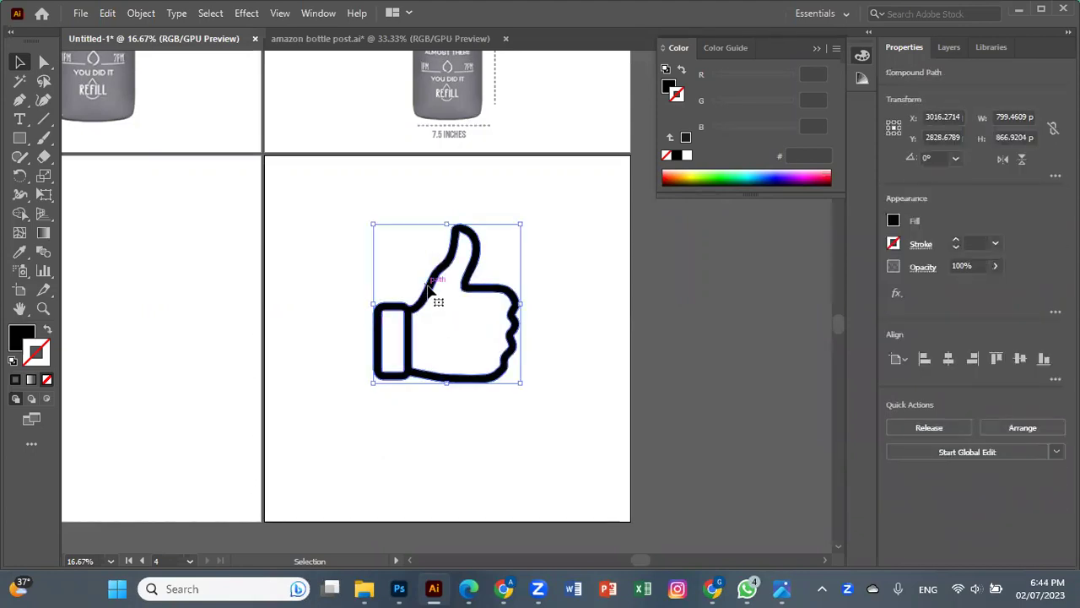
drag(430, 290, 706, 530)
drag(774, 518, 470, 198)
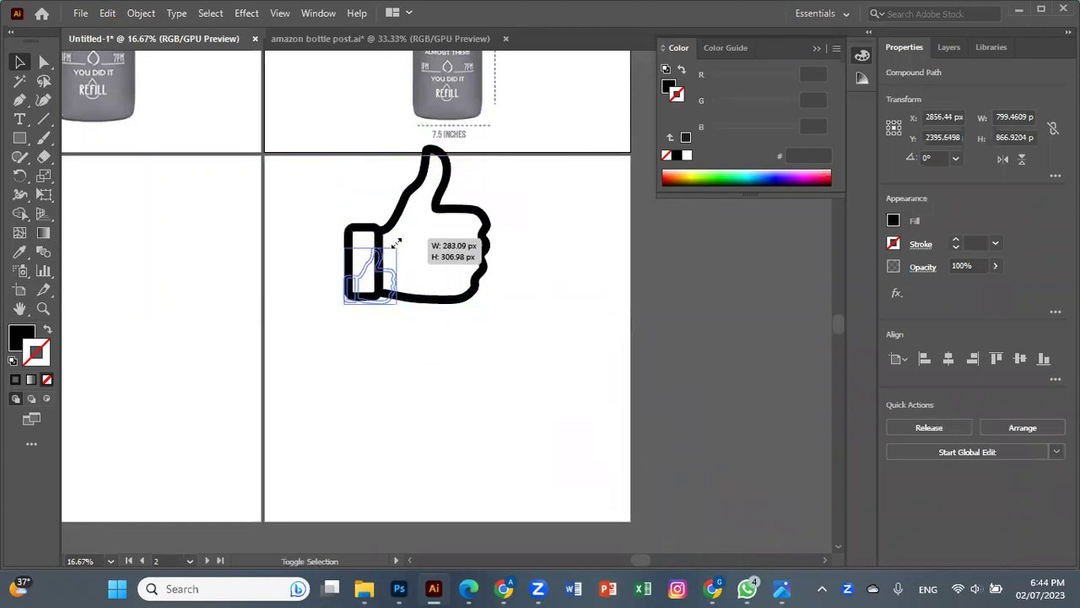
drag(489, 147, 392, 252)
scroll(397, 304, up, 5)
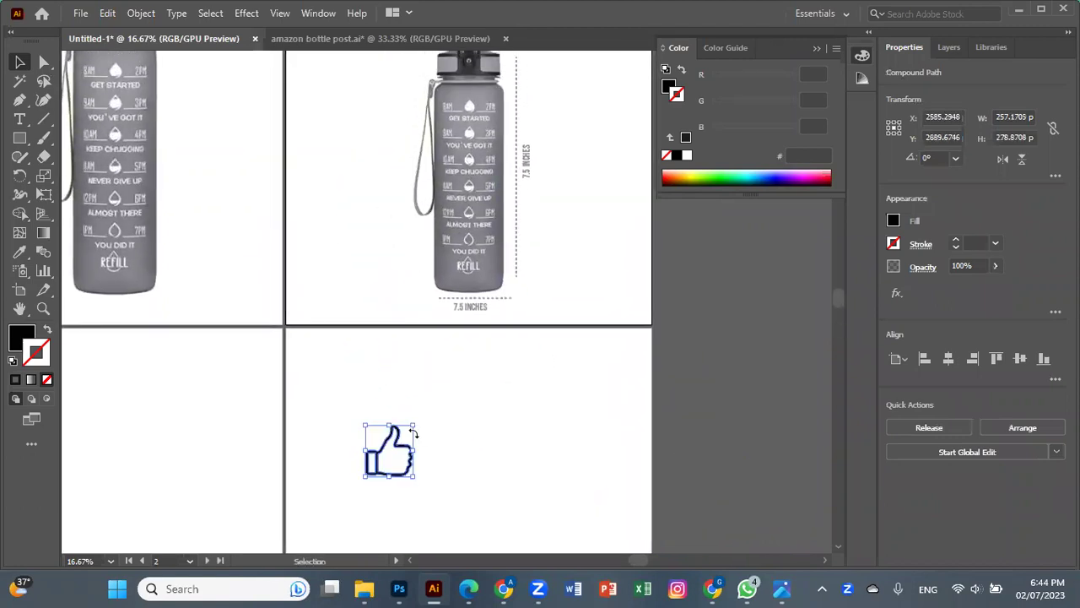
Step: Move the thumbs-up beside the bottle and draw a circle over it filled with the bottle's grey
mouse_move(400, 461)
mouse_down()
mouse_move(362, 127)
mouse_move(370, 142)
mouse_move(372, 112)
mouse_up()
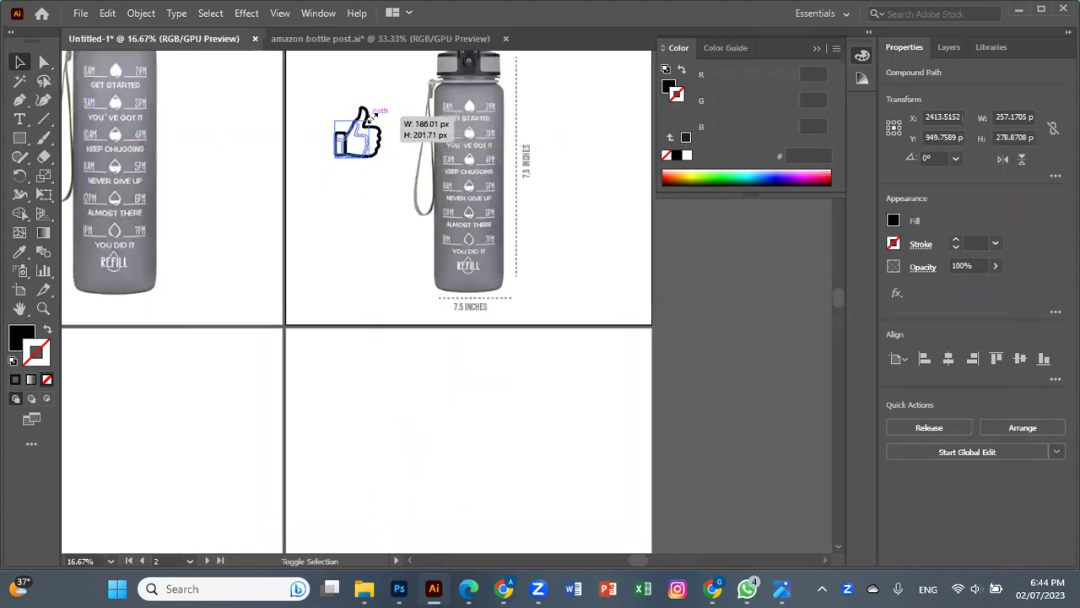
click(344, 173)
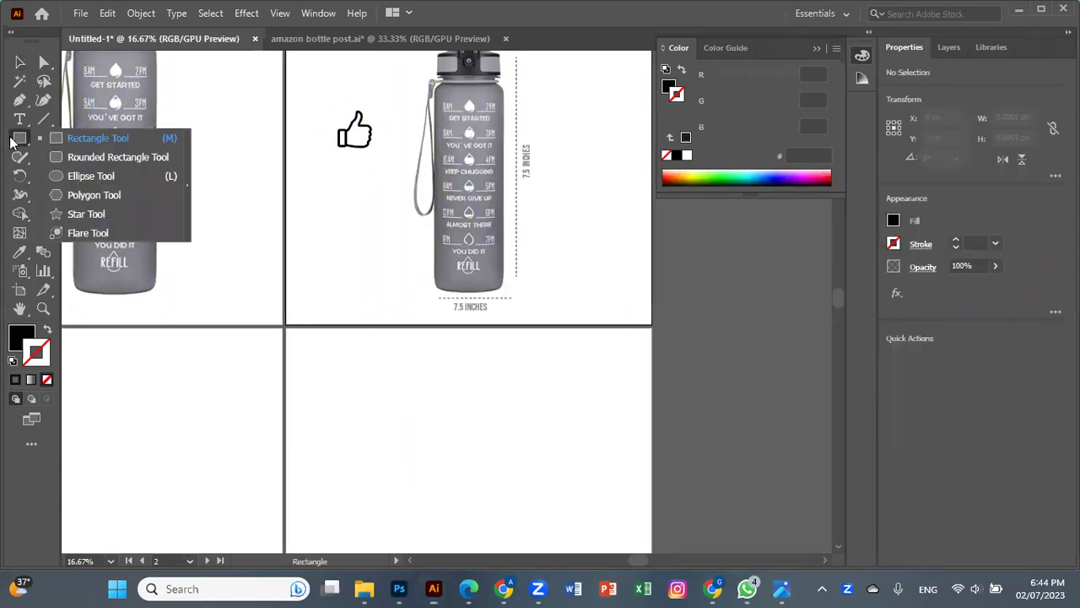
drag(11, 137, 84, 175)
drag(353, 128, 390, 163)
click(19, 251)
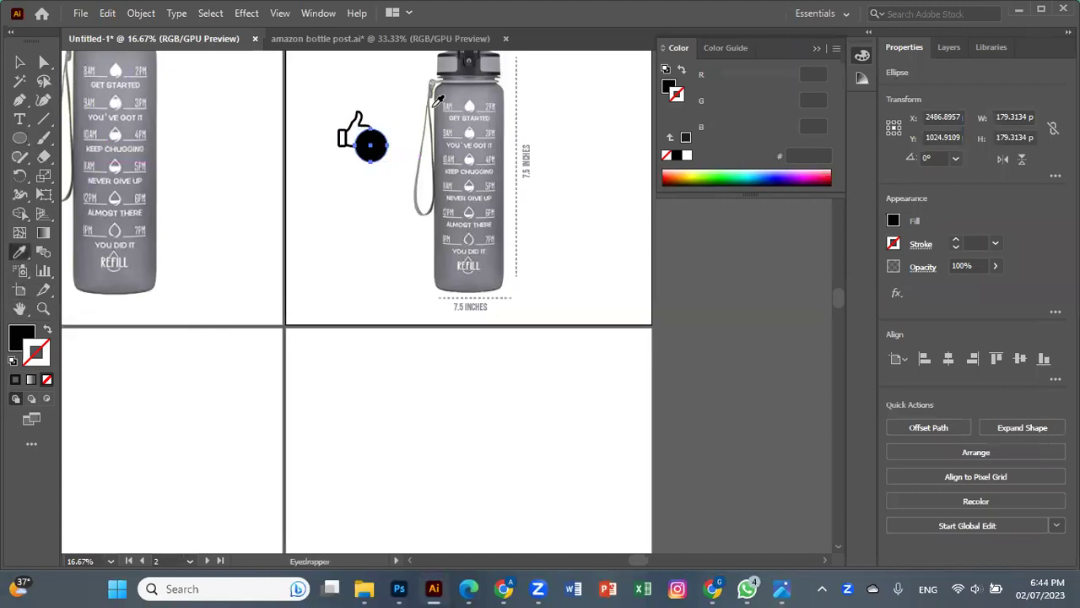
click(482, 88)
Step: Send the grey circle behind the thumbs-up and return to the amazon bottle post document
click(20, 65)
right_click(385, 148)
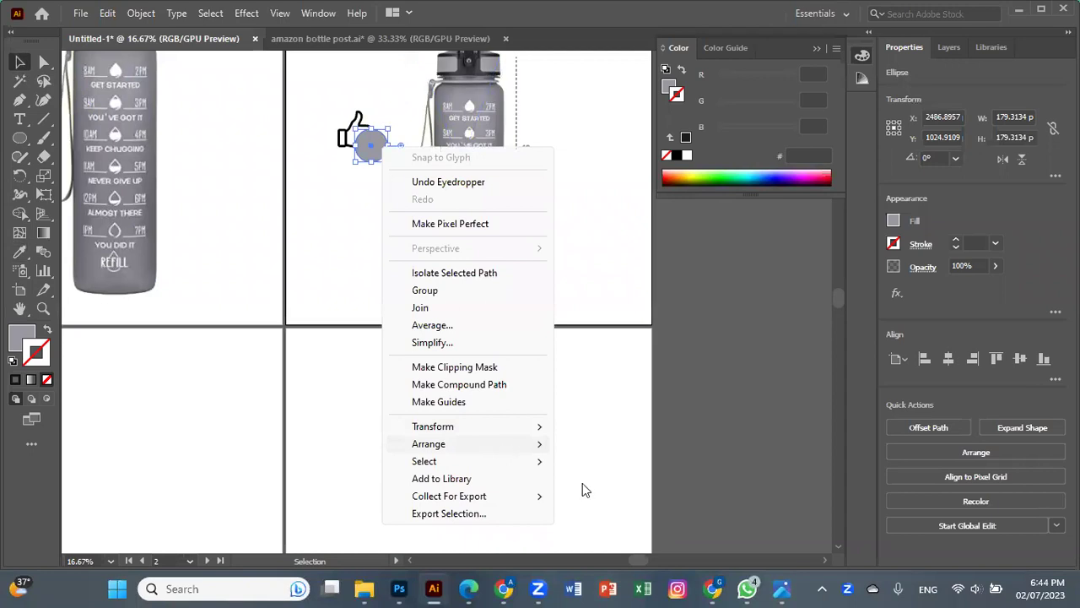
click(608, 493)
click(394, 219)
drag(382, 159, 380, 135)
click(389, 226)
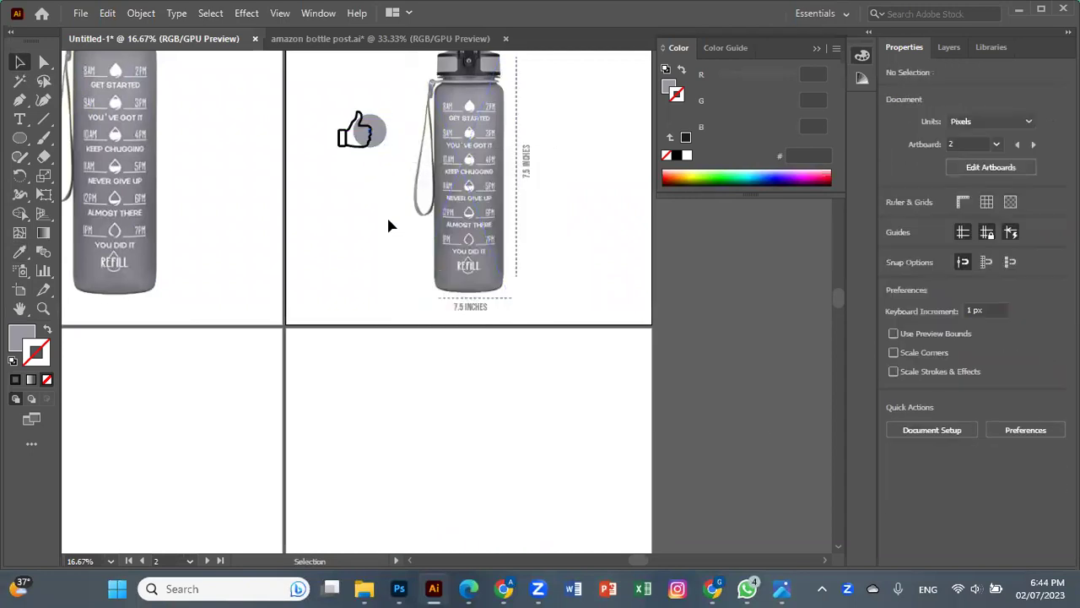
click(380, 38)
click(291, 319)
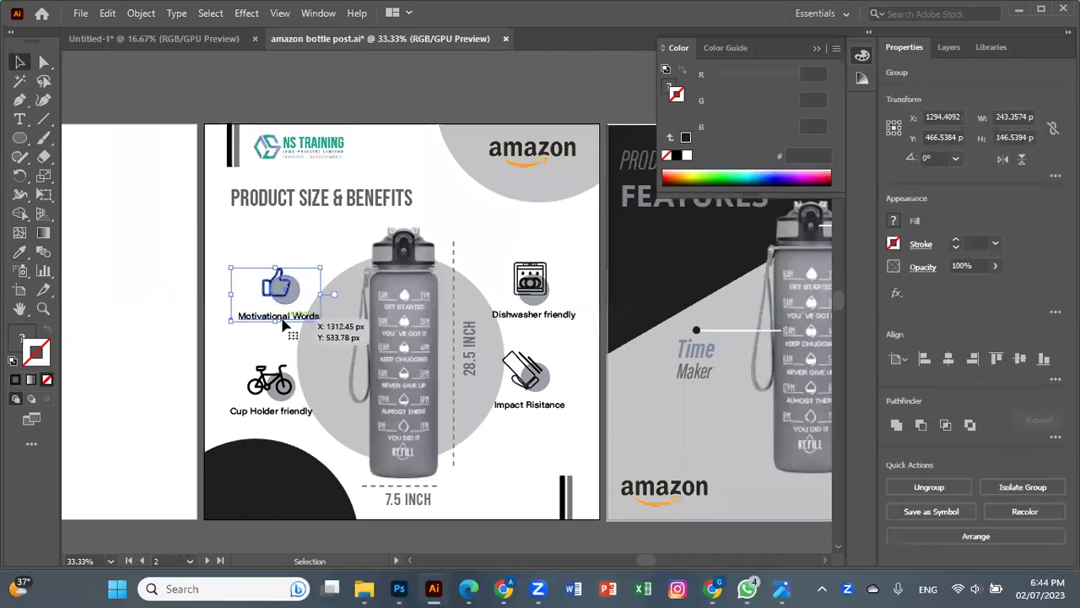
Step: Ungroup Motivational Words and place its enlarged caption below the thumbs-up on the bottle artboard
right_click(285, 326)
click(331, 173)
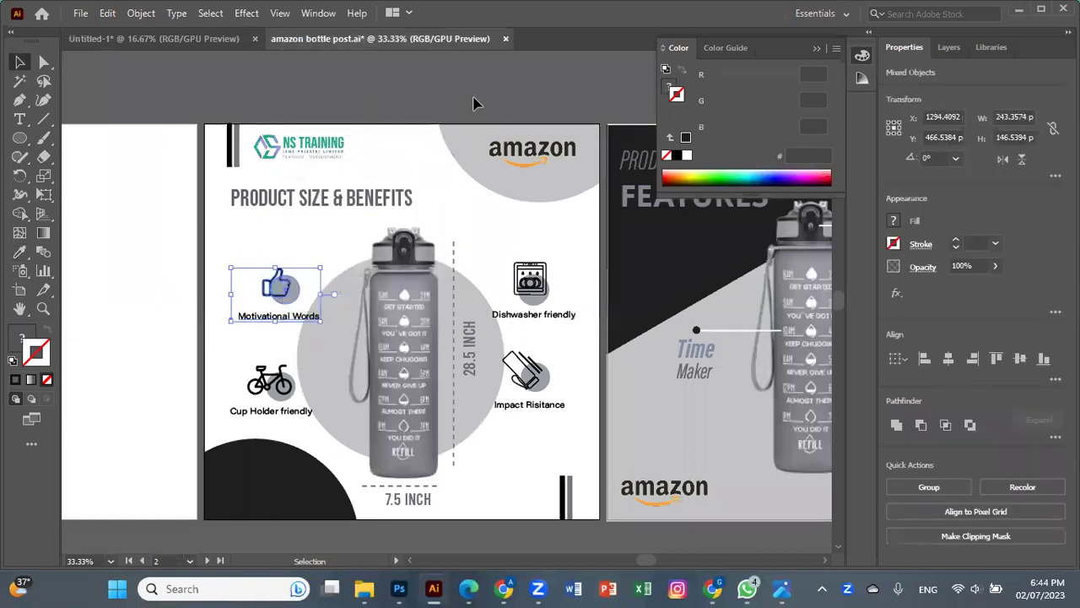
click(475, 104)
drag(301, 321, 352, 224)
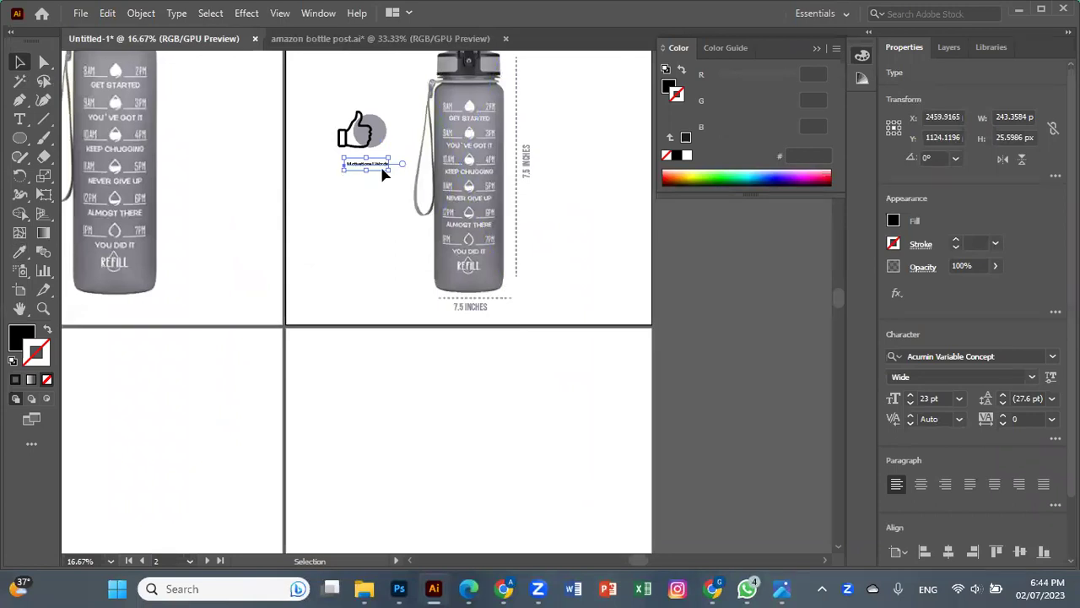
mouse_move(388, 168)
mouse_down()
mouse_move(410, 170)
mouse_move(360, 165)
mouse_move(410, 165)
mouse_move(388, 168)
mouse_up()
click(559, 167)
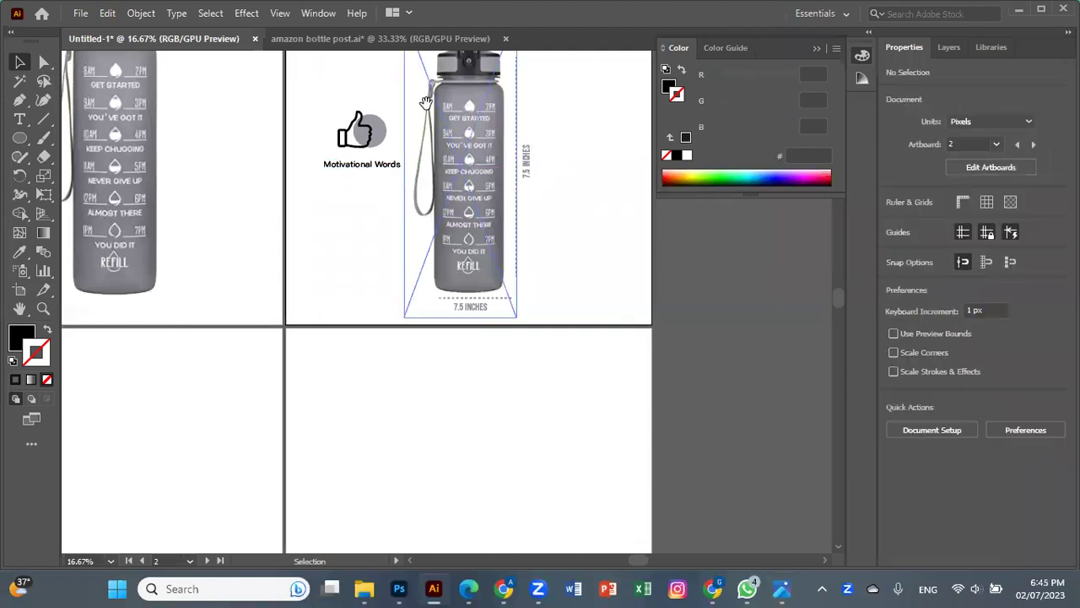
drag(558, 167, 567, 265)
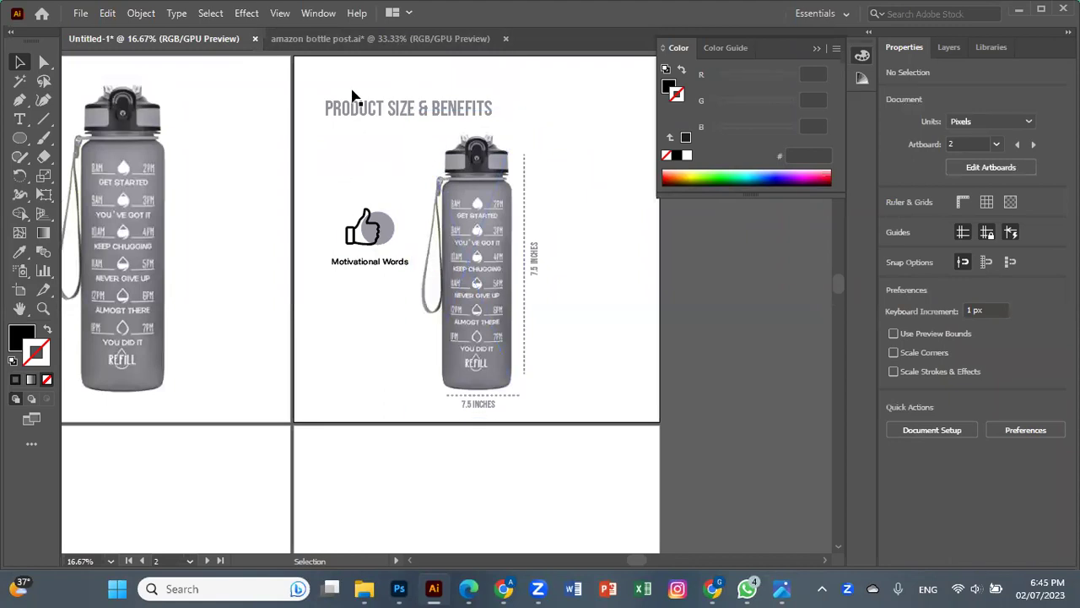
Step: Copy the bicycle icon with its Cup Holder friendly caption, enlarged, below Motivational Words
click(376, 37)
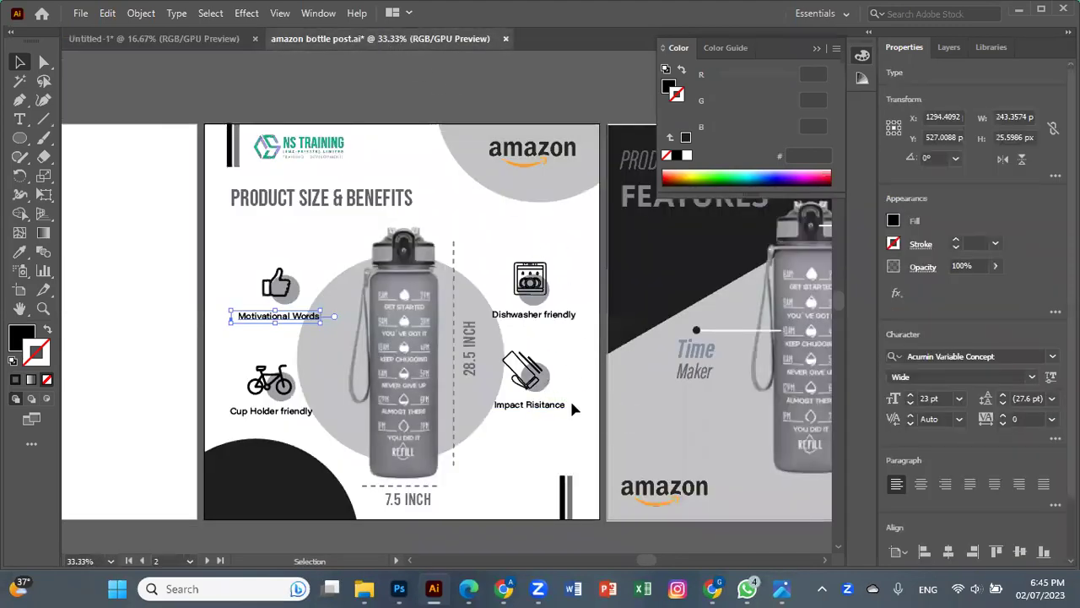
click(269, 396)
shift+click(272, 412)
mouse_move(275, 394)
mouse_down()
mouse_move(224, 53)
mouse_move(314, 352)
mouse_up()
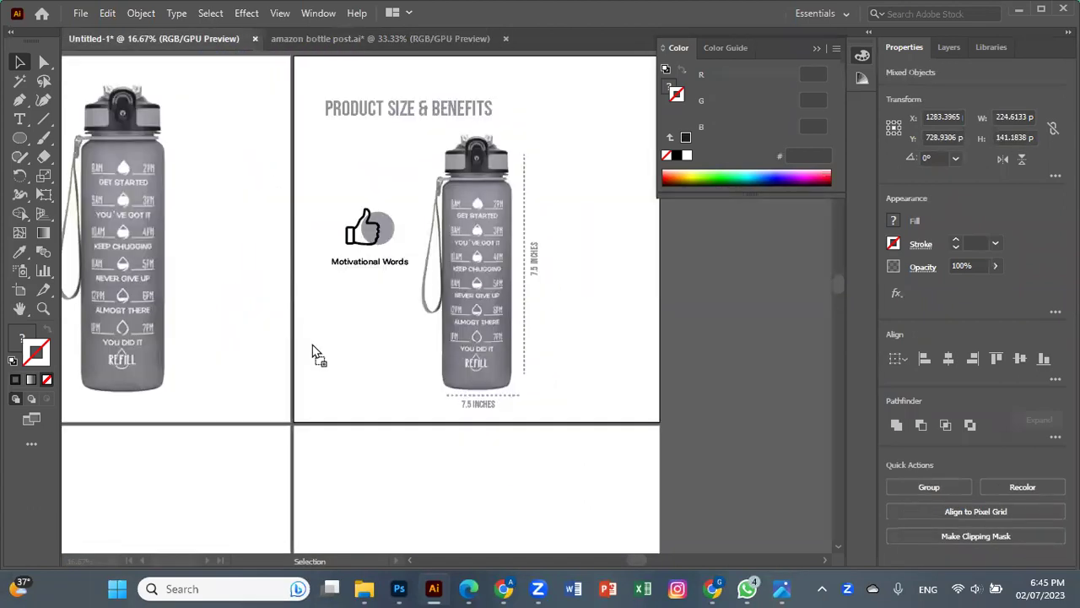
drag(379, 341, 396, 342)
mouse_move(436, 372)
mouse_down()
mouse_move(437, 386)
mouse_move(496, 378)
mouse_up()
drag(403, 349, 381, 326)
Step: Copy the Dishwasher friendly icon and label, enlarged, to the right of the bottle
click(380, 38)
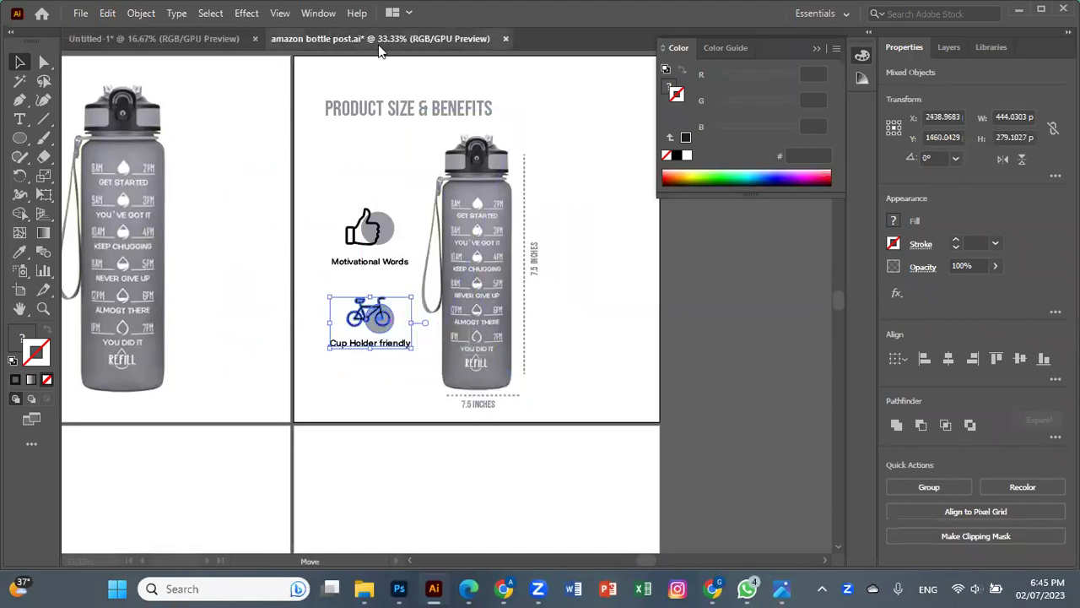
click(549, 308)
click(560, 332)
click(549, 312)
mouse_move(549, 313)
mouse_down()
mouse_move(211, 47)
mouse_move(379, 213)
mouse_up()
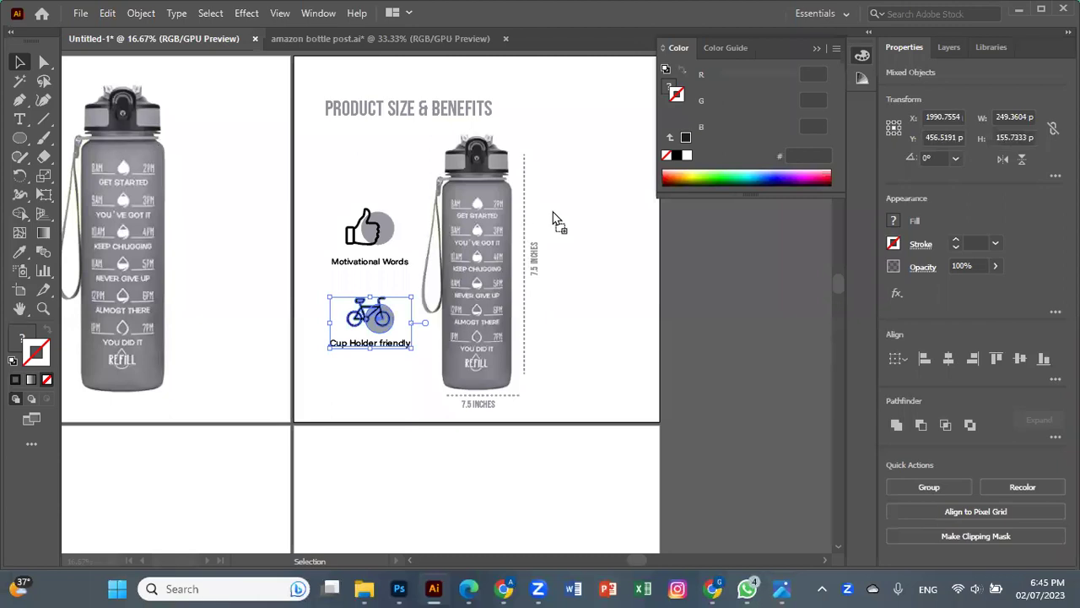
mouse_move(591, 244)
mouse_down()
mouse_move(629, 279)
mouse_move(637, 233)
mouse_up()
Step: Copy the Impact Risitance icon and grey circle from amazon bottle post under Dishwasher friendly
click(591, 160)
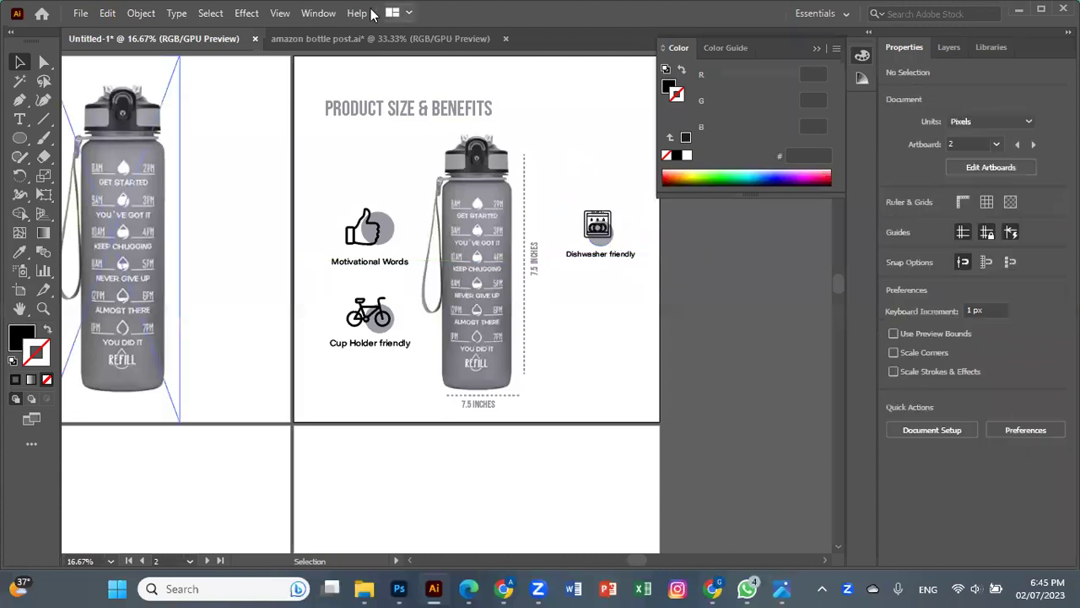
click(371, 38)
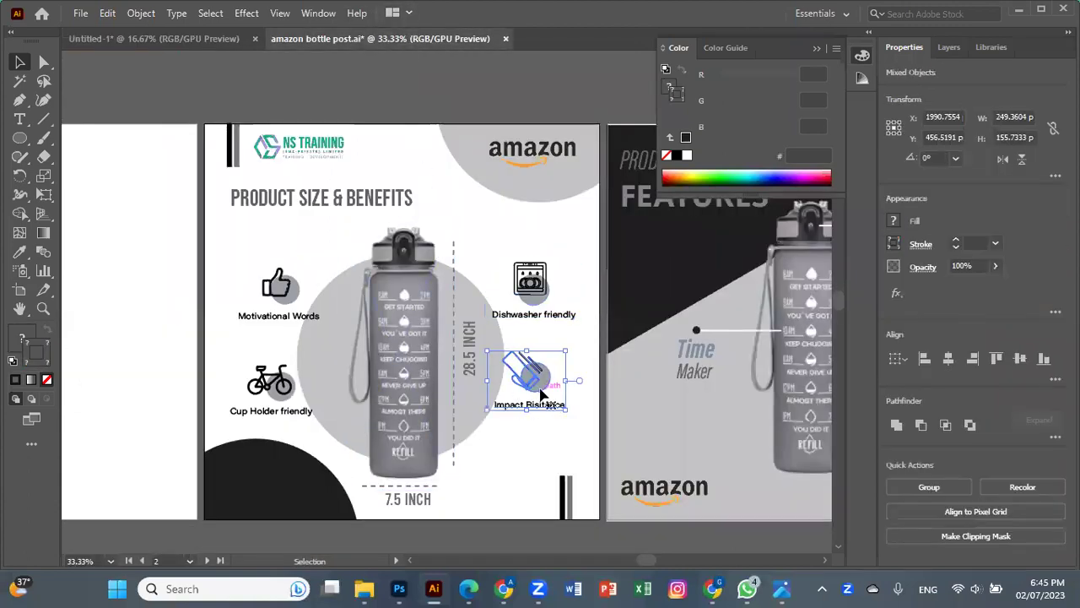
mouse_move(527, 378)
mouse_down()
mouse_move(204, 46)
mouse_move(453, 255)
mouse_up()
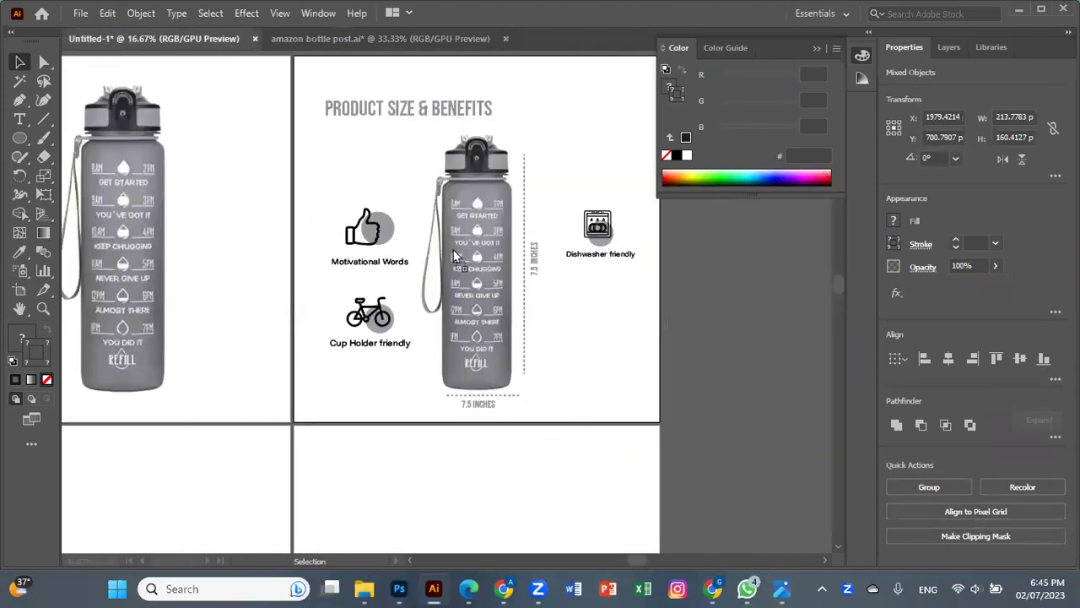
mouse_move(589, 326)
mouse_down()
mouse_move(628, 359)
mouse_move(606, 321)
mouse_up()
click(606, 272)
click(373, 38)
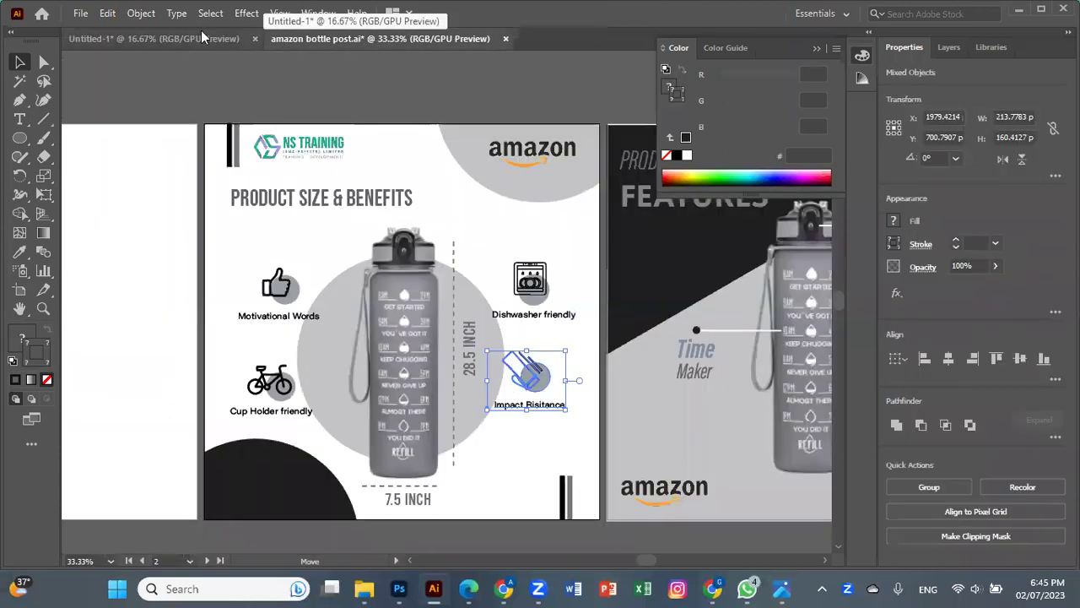
click(174, 40)
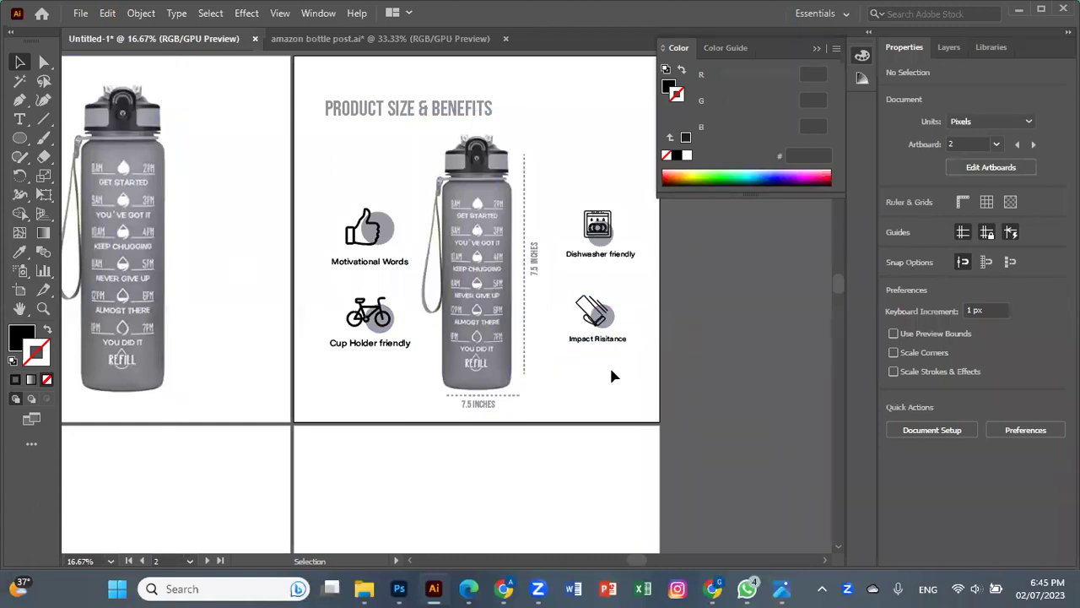
Step: Draw a black circle at bottom-left and a copy at top-right filled with the bottle's grey
click(20, 138)
drag(294, 373, 424, 503)
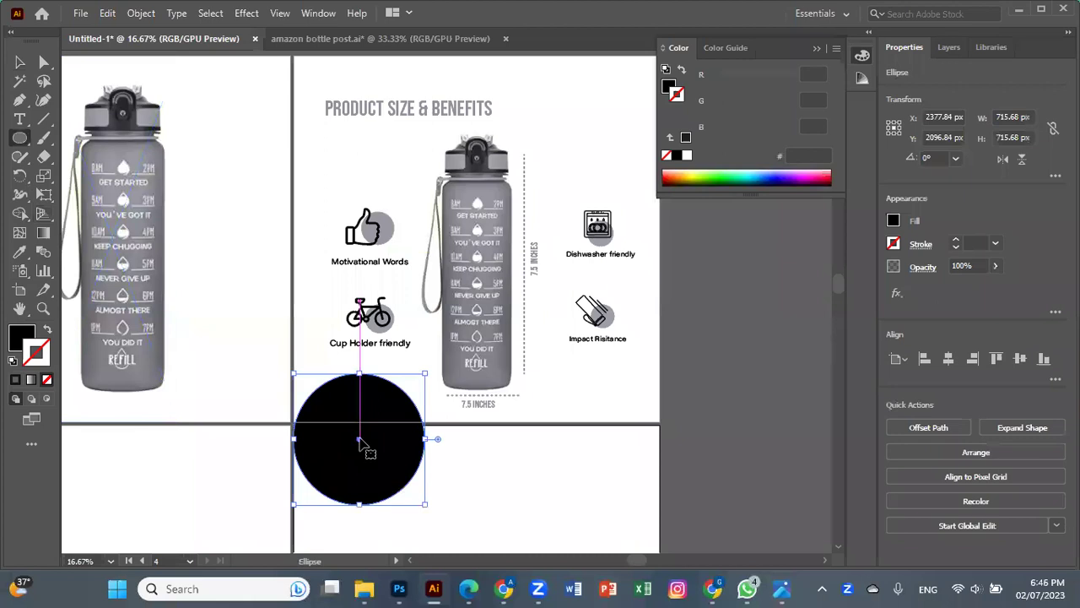
drag(356, 442, 613, 76)
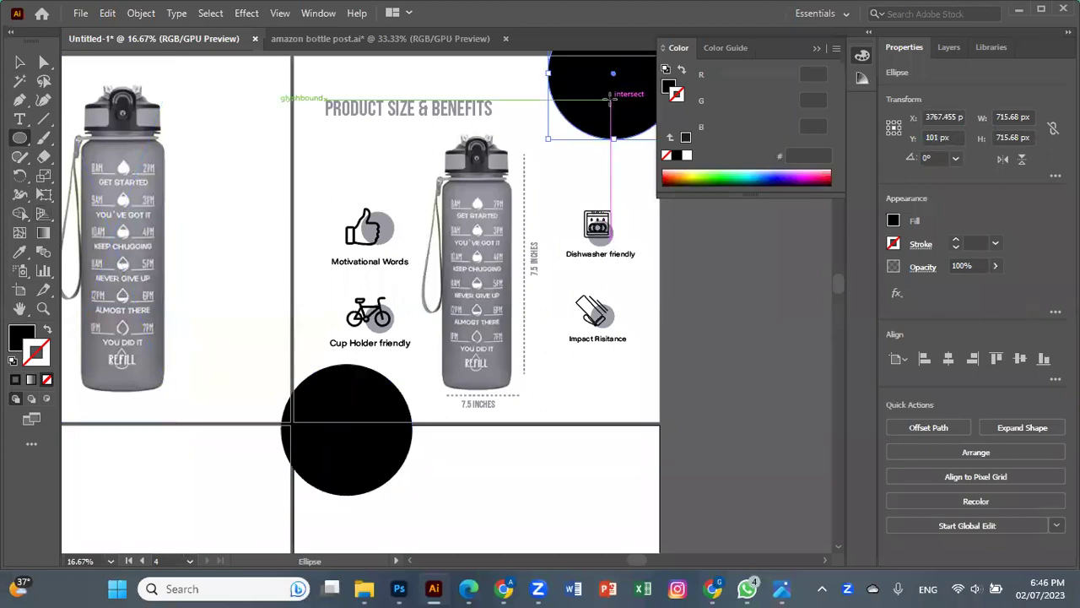
click(22, 251)
click(384, 223)
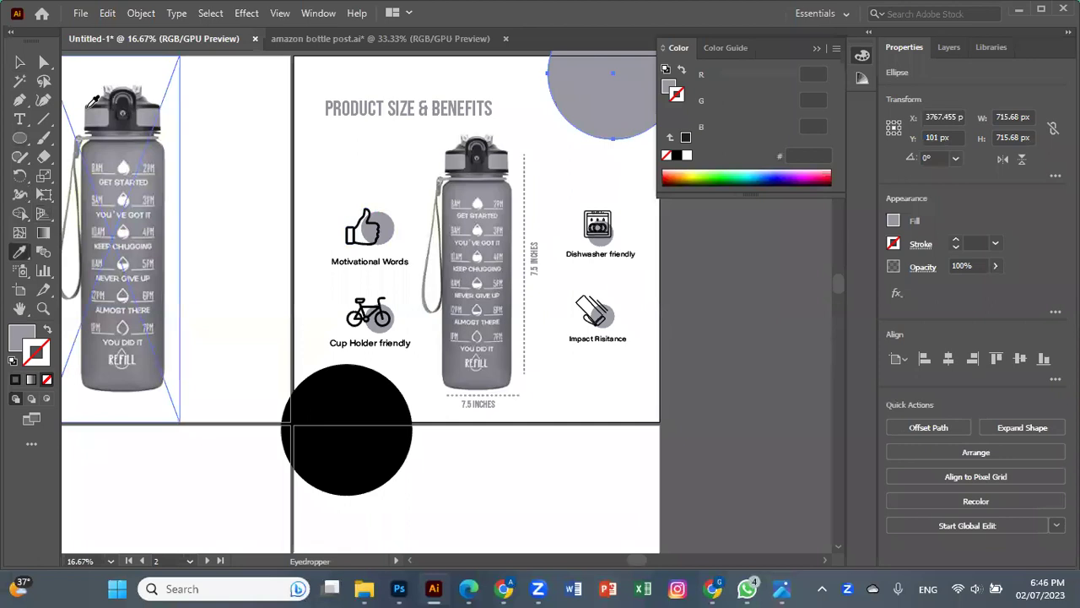
Step: Bring the Amazon logo from amazon bottle post to the top of artboard 2
click(20, 63)
shift+click(507, 263)
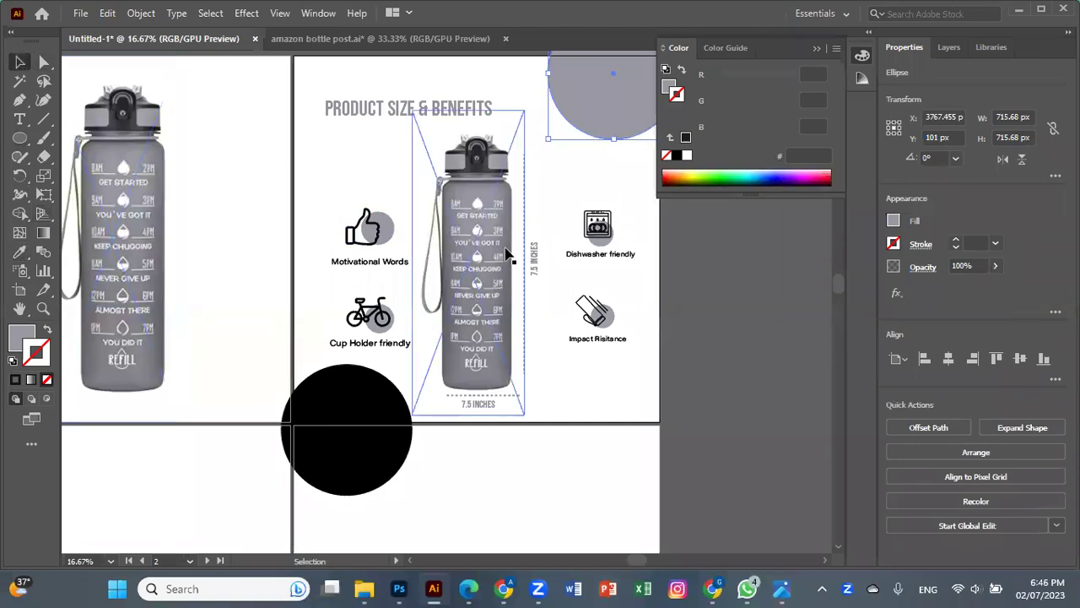
click(405, 40)
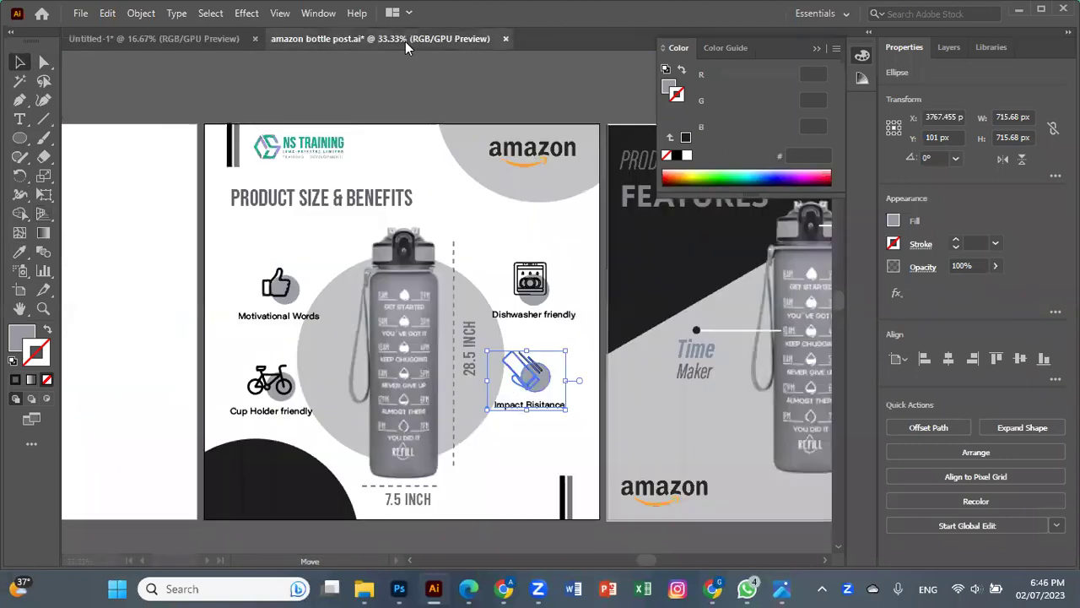
click(510, 157)
mouse_move(510, 158)
mouse_down()
mouse_move(336, 88)
mouse_move(371, 94)
mouse_move(350, 76)
mouse_up()
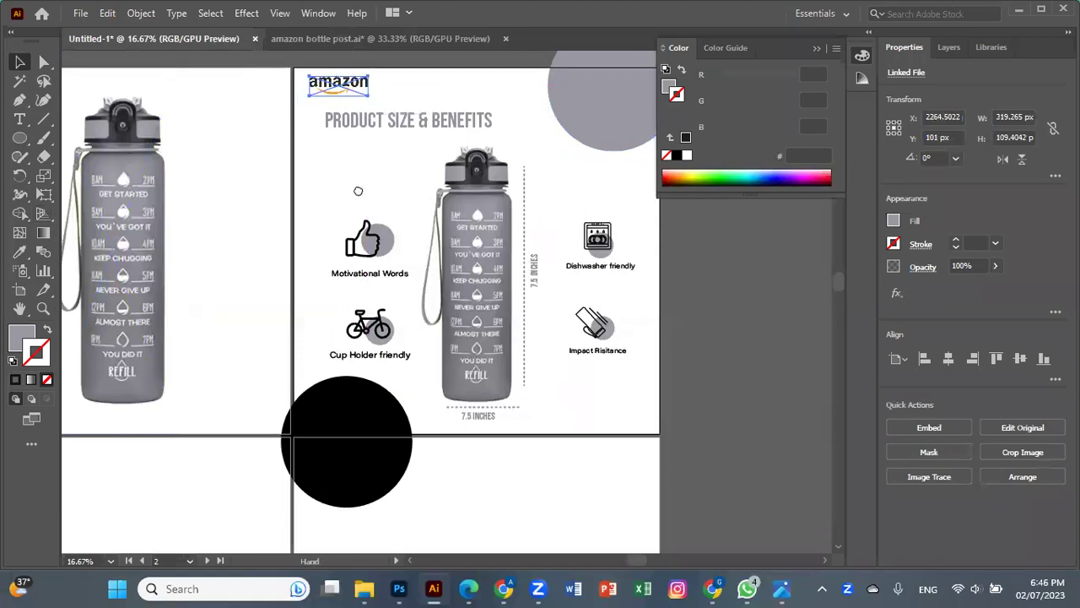
scroll(363, 186, up, 2)
scroll(363, 185, right, 3)
Step: Send a copied grey circle behind the bottle and enlarge it to about 835 px
mouse_move(516, 150)
mouse_down()
mouse_move(384, 346)
mouse_move(377, 338)
mouse_up()
right_click(378, 329)
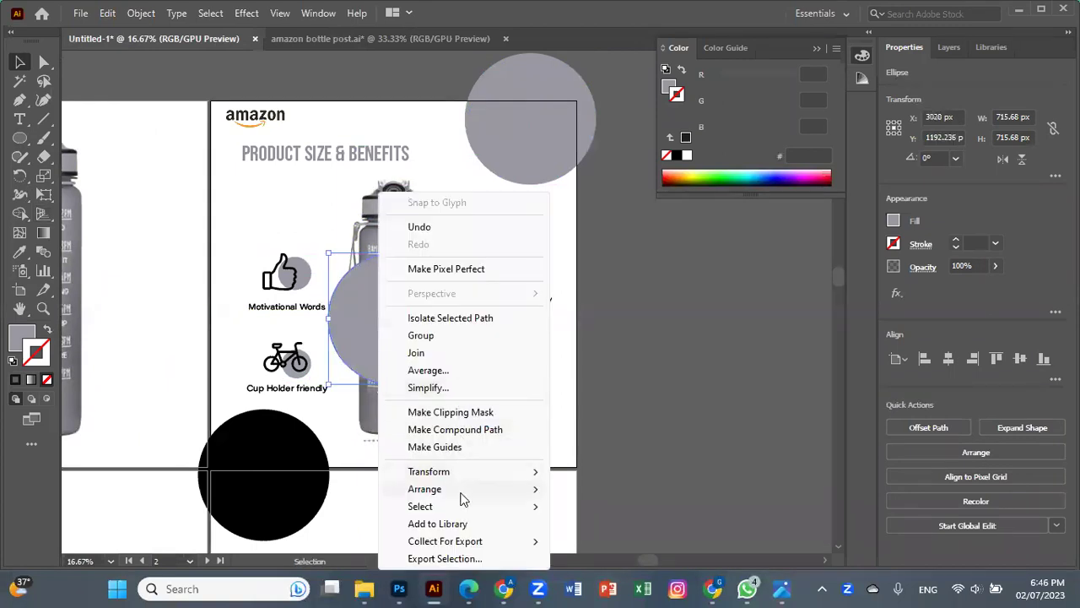
mouse_move(425, 489)
click(625, 543)
drag(460, 254, 481, 230)
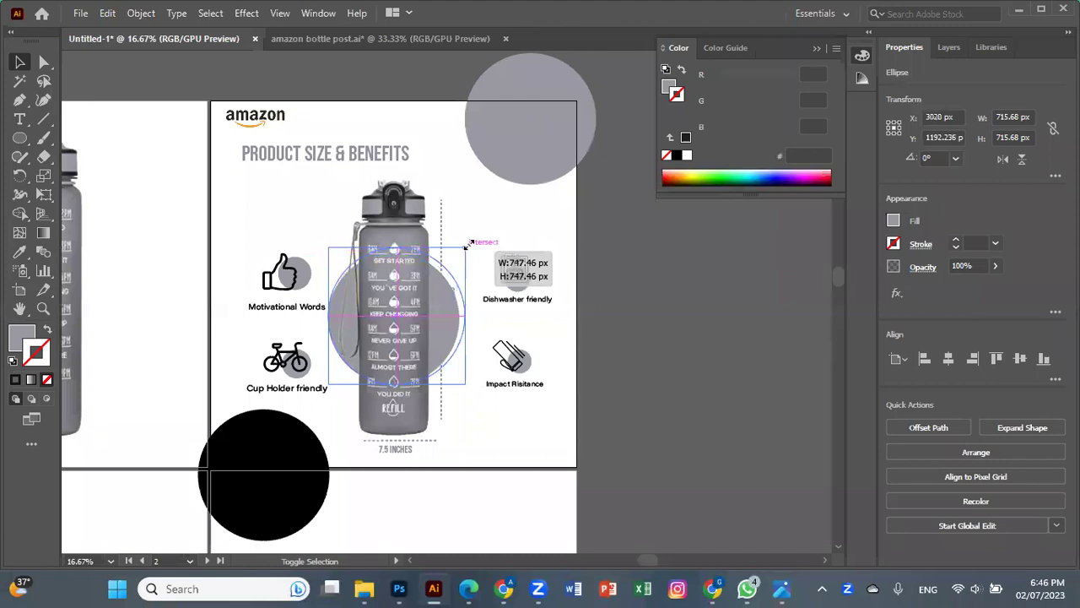
click(615, 246)
click(342, 47)
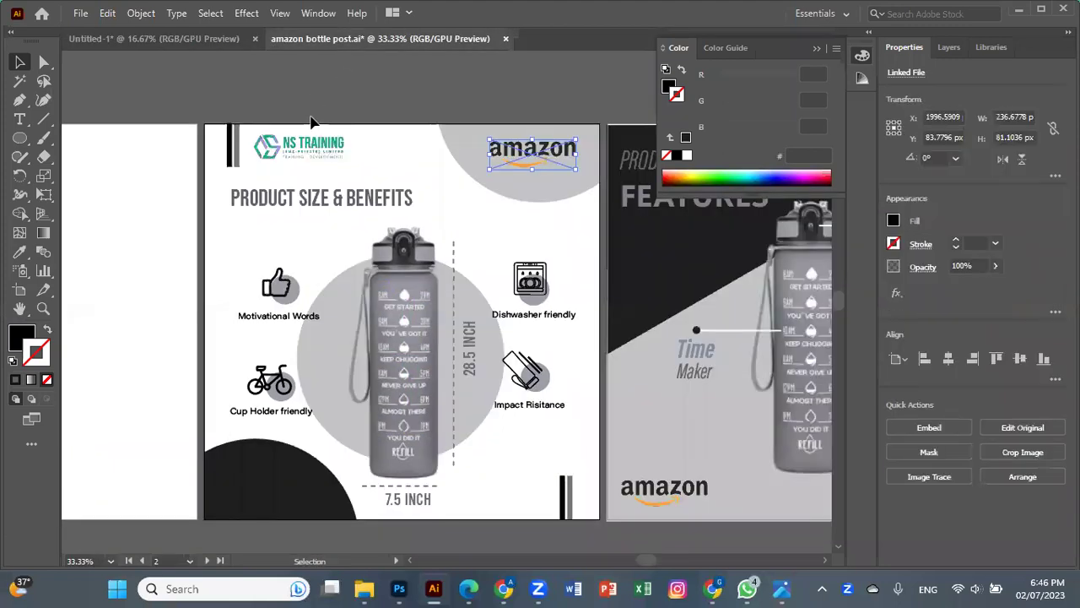
Step: Nudge the grey back circle left and turn the vertical 7.5 INCHES label black
click(210, 38)
drag(454, 287, 433, 287)
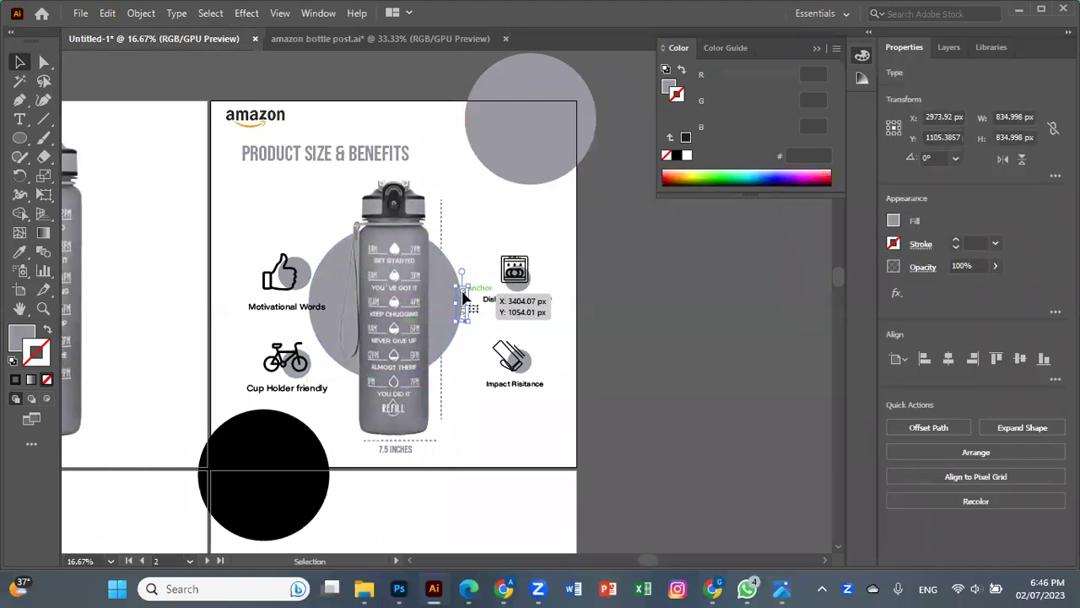
click(463, 299)
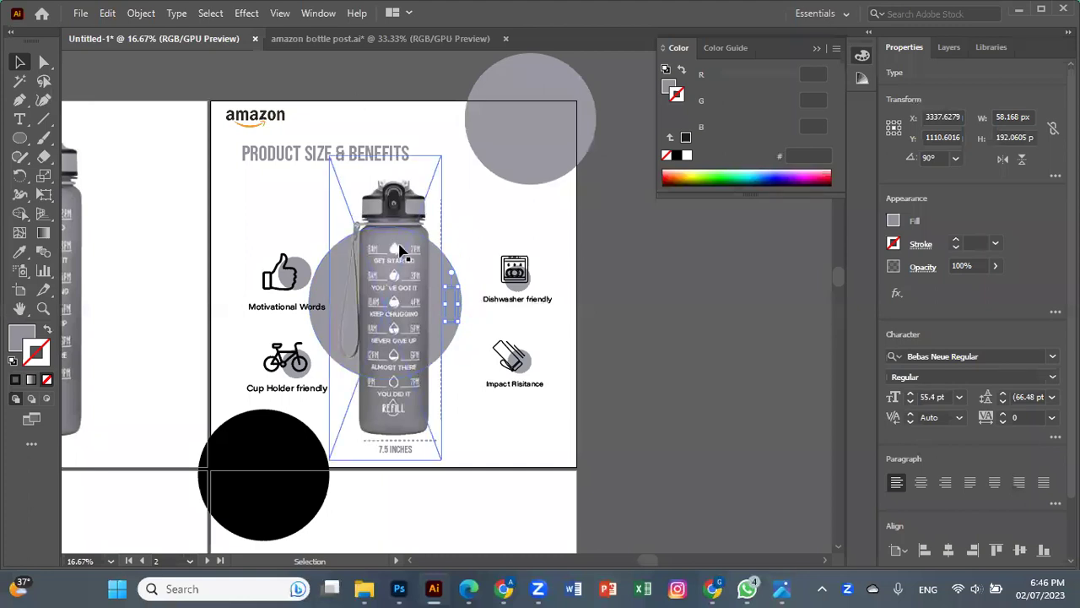
click(20, 251)
click(308, 449)
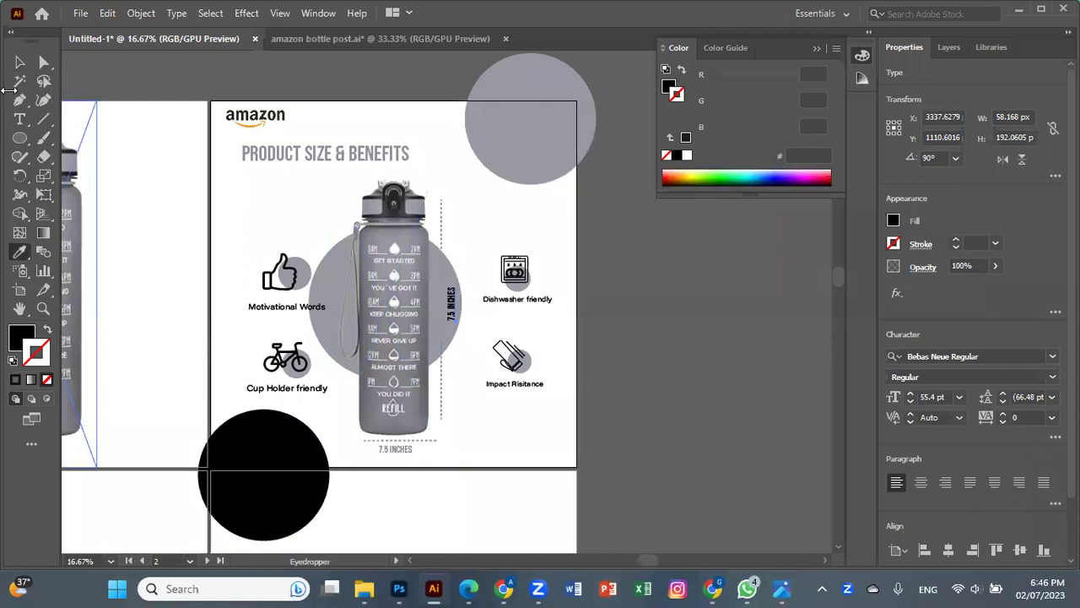
click(19, 64)
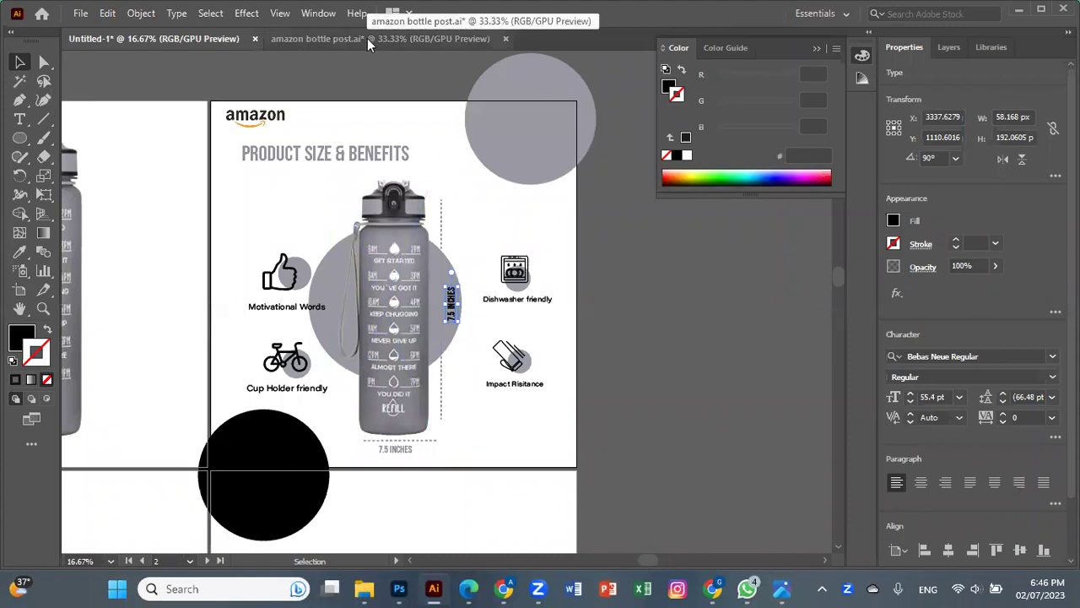
click(456, 224)
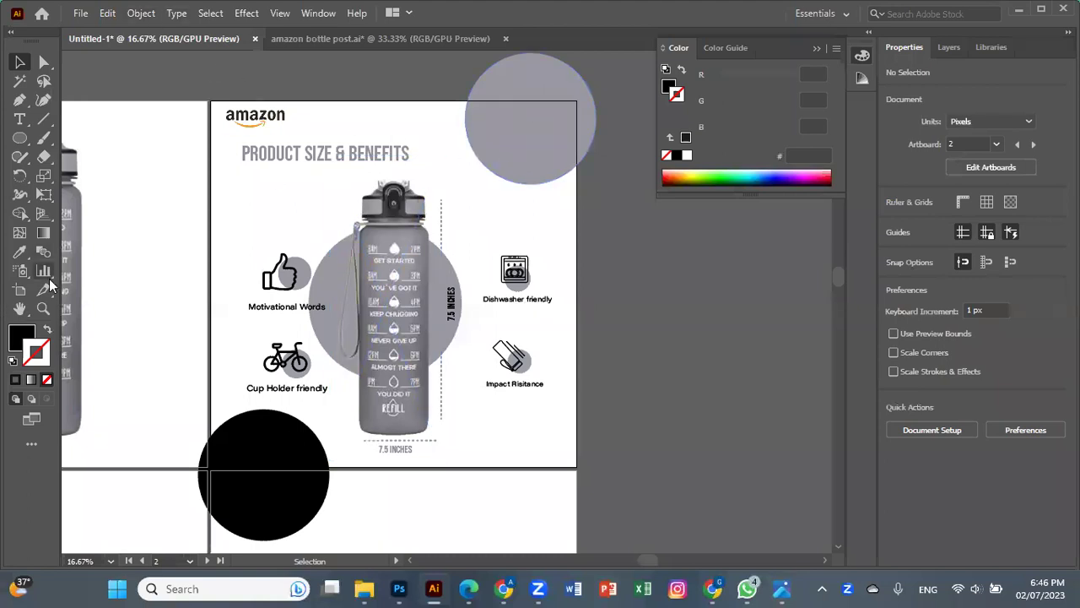
click(568, 166)
click(43, 156)
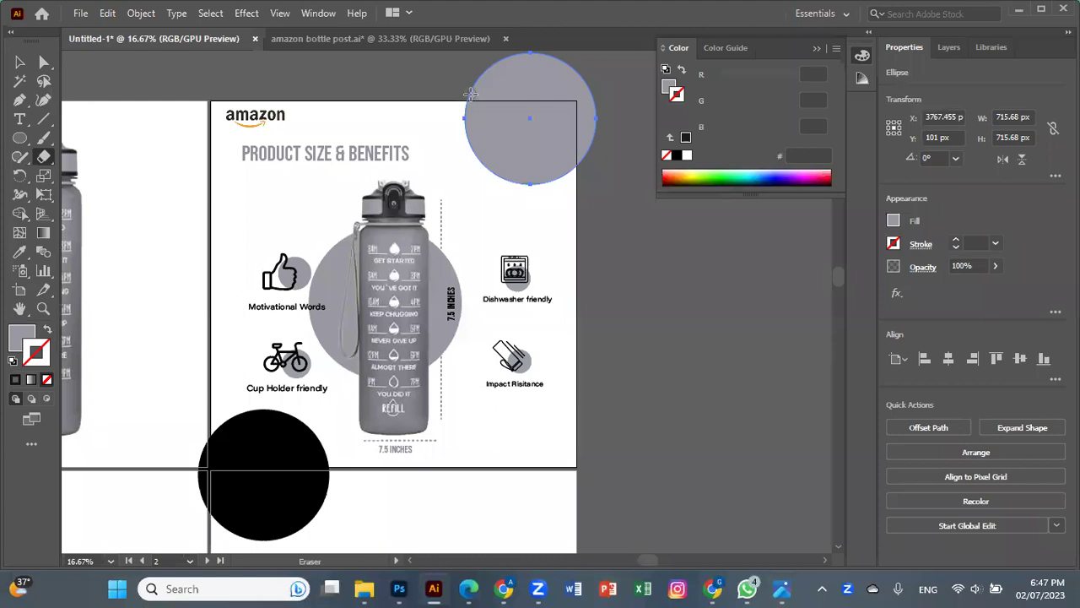
Step: Erase the grey corner circle along the artboard top and delete the cut-off pieces
drag(516, 100, 544, 100)
key(ctrl+z)
mouse_move(470, 94)
mouse_down()
mouse_move(589, 103)
mouse_move(584, 179)
mouse_up()
click(20, 61)
click(599, 74)
click(582, 89)
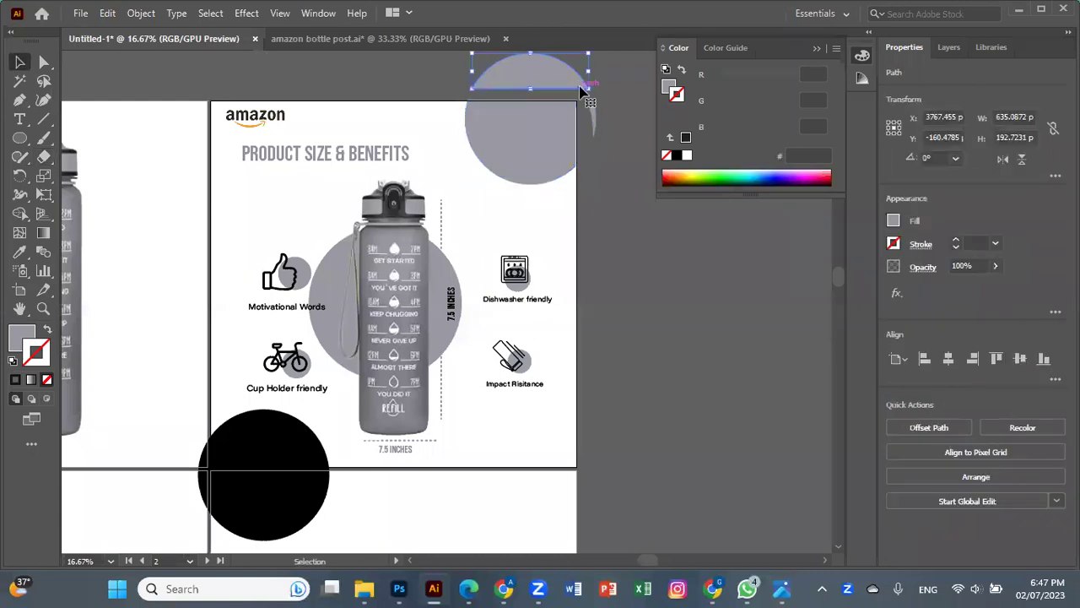
key(Delete)
drag(596, 106, 586, 166)
key(Delete)
Step: Split the black circle along the artboard edge and delete its lower half
click(254, 536)
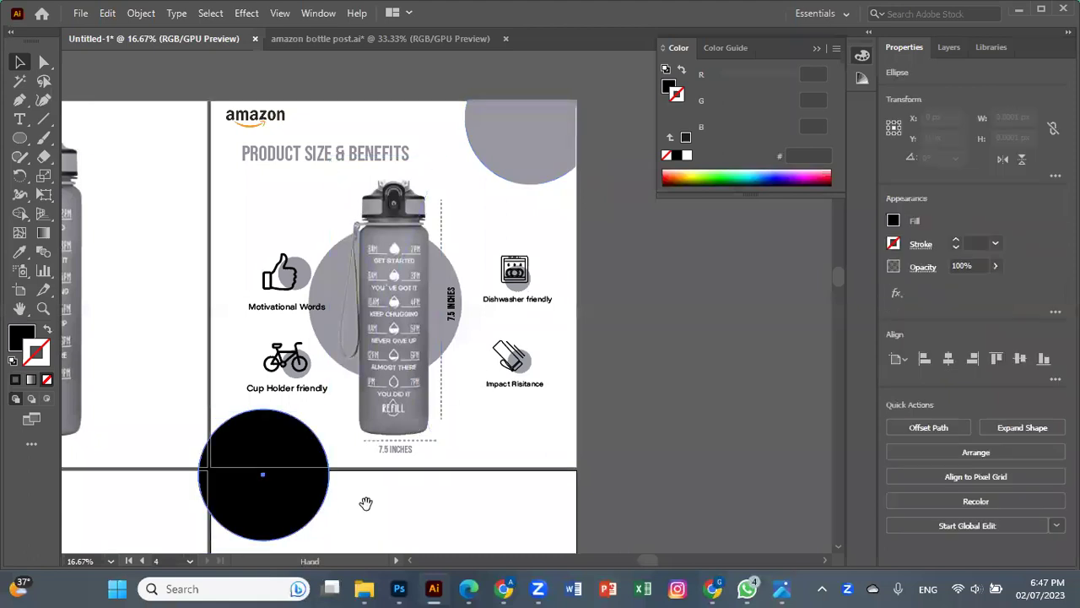
drag(366, 504, 463, 315)
click(45, 156)
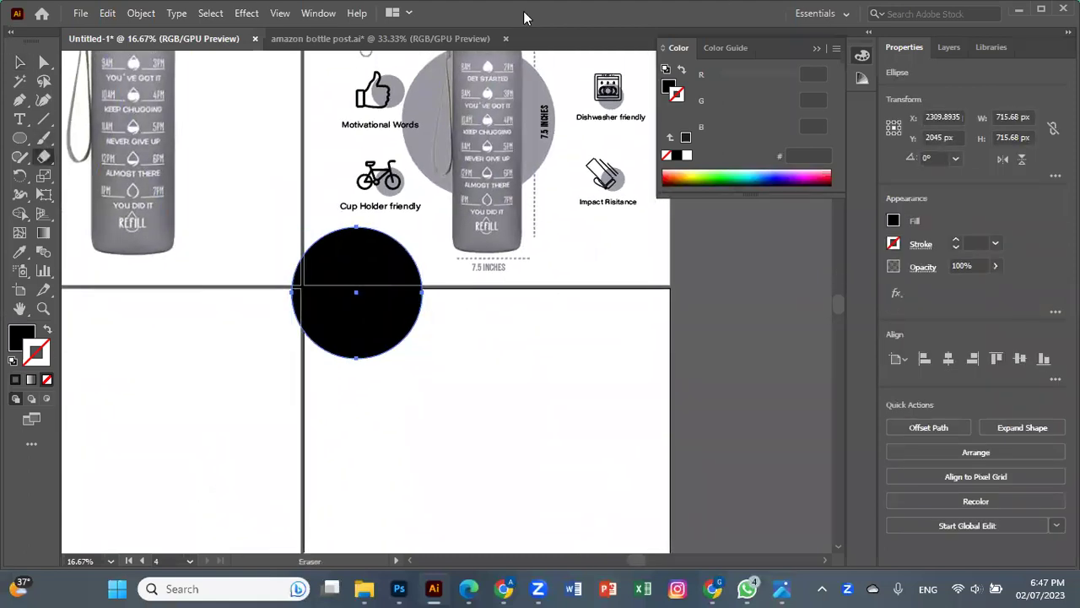
drag(407, 290, 295, 292)
click(298, 272)
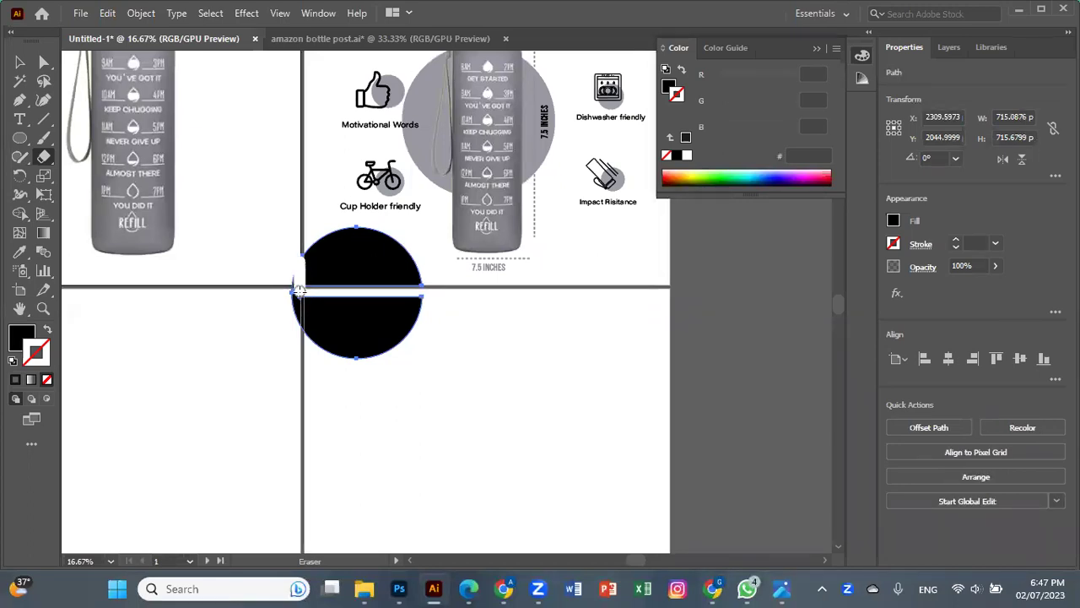
drag(299, 291, 291, 268)
click(20, 62)
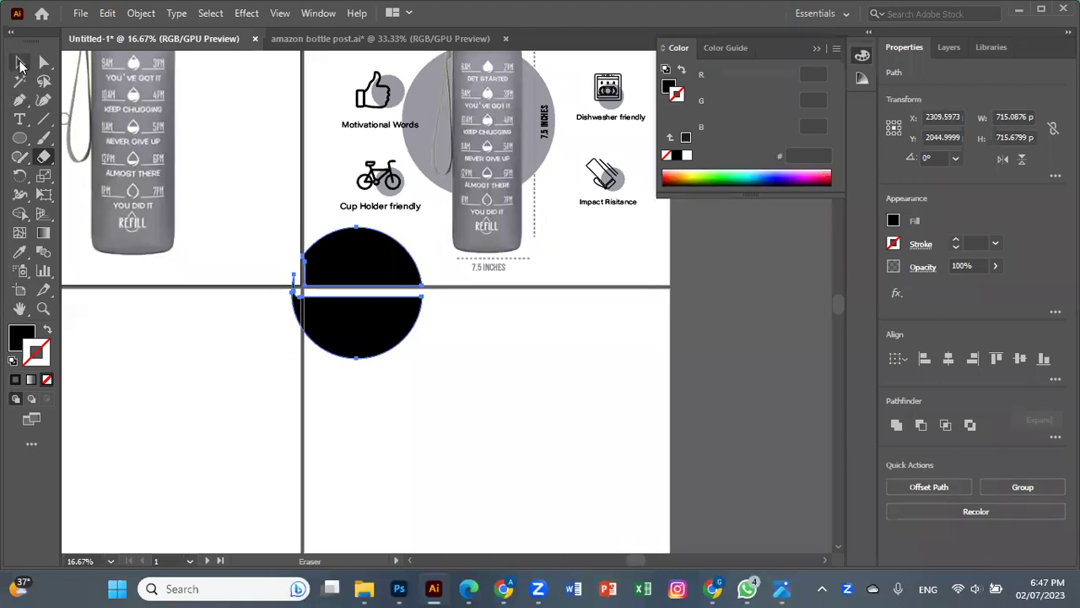
click(521, 426)
click(388, 346)
key(Delete)
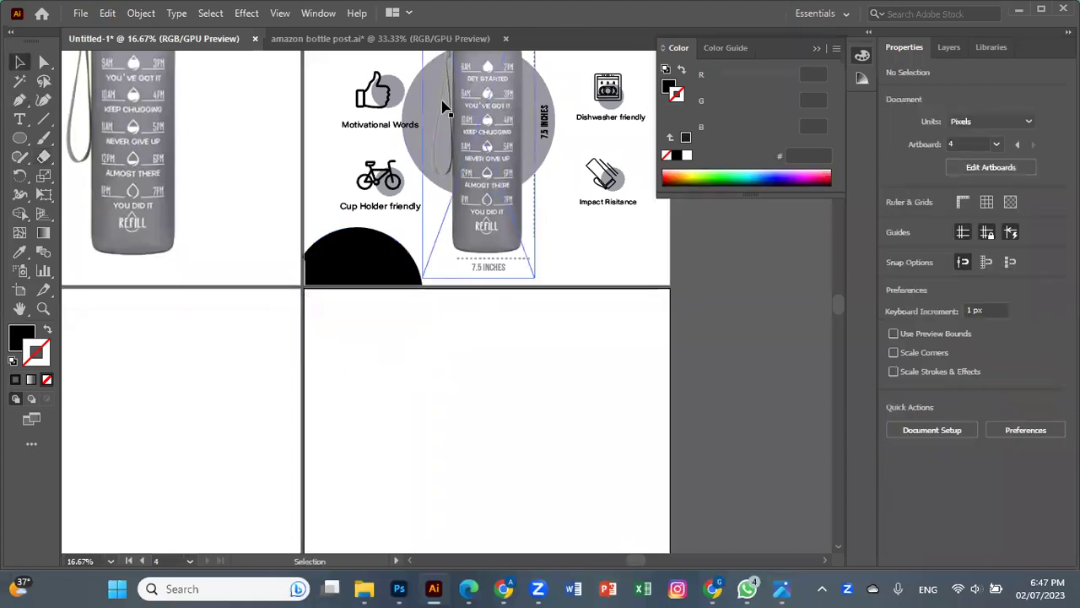
click(308, 40)
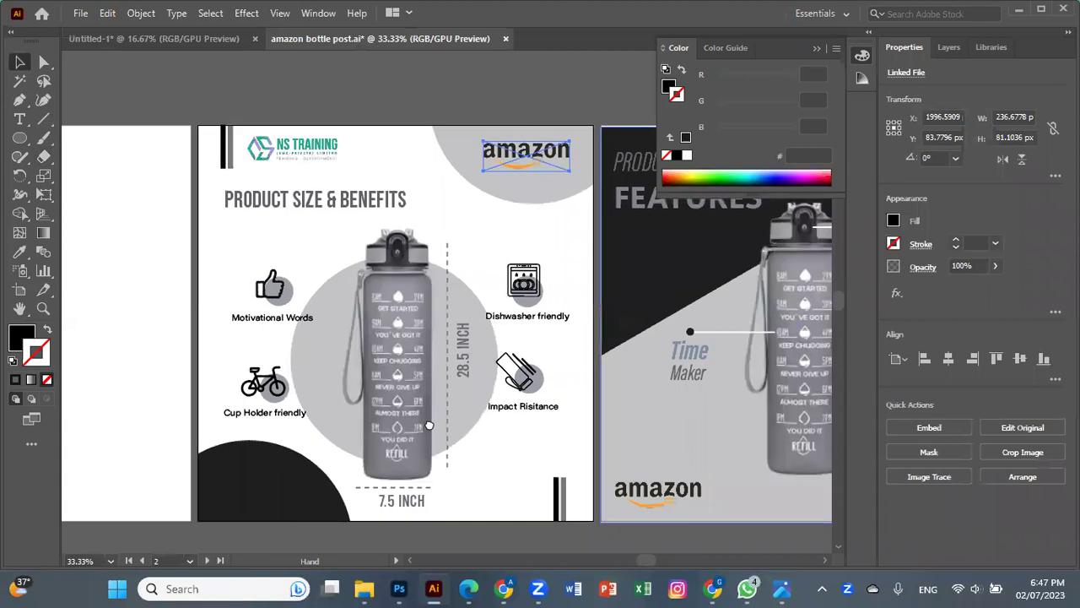
scroll(517, 297, right, 5)
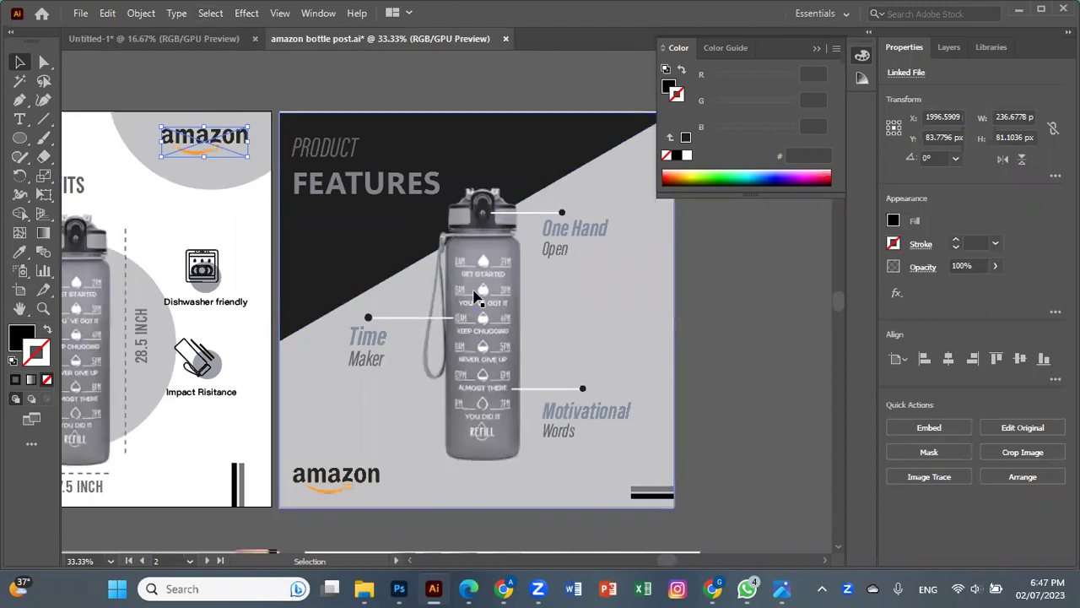
Step: Move the bottle copy into the lower-left artboard and position it
click(122, 40)
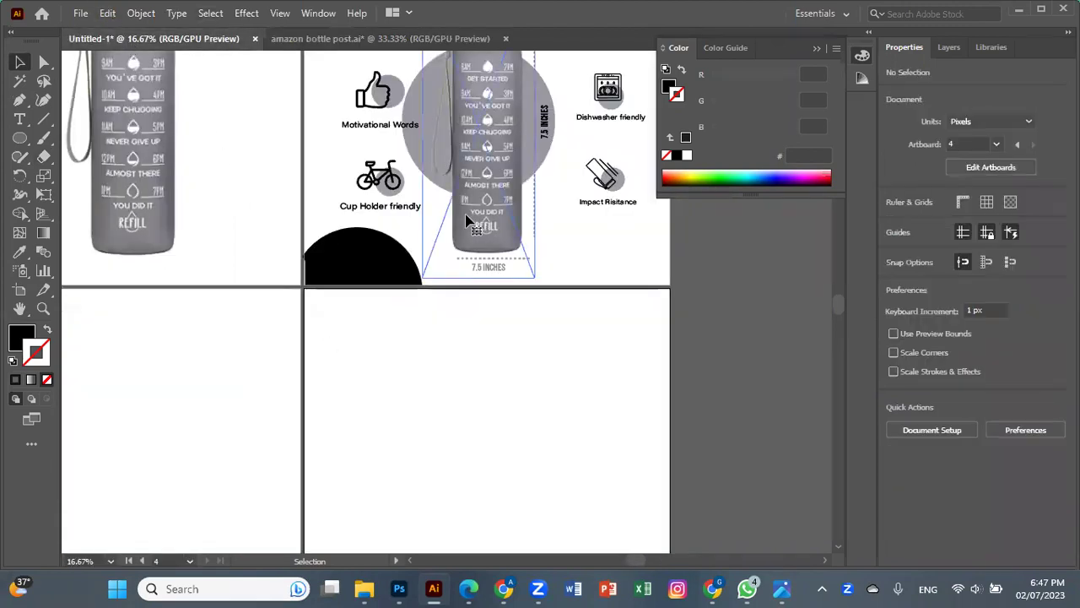
drag(467, 221, 167, 470)
drag(308, 464, 484, 270)
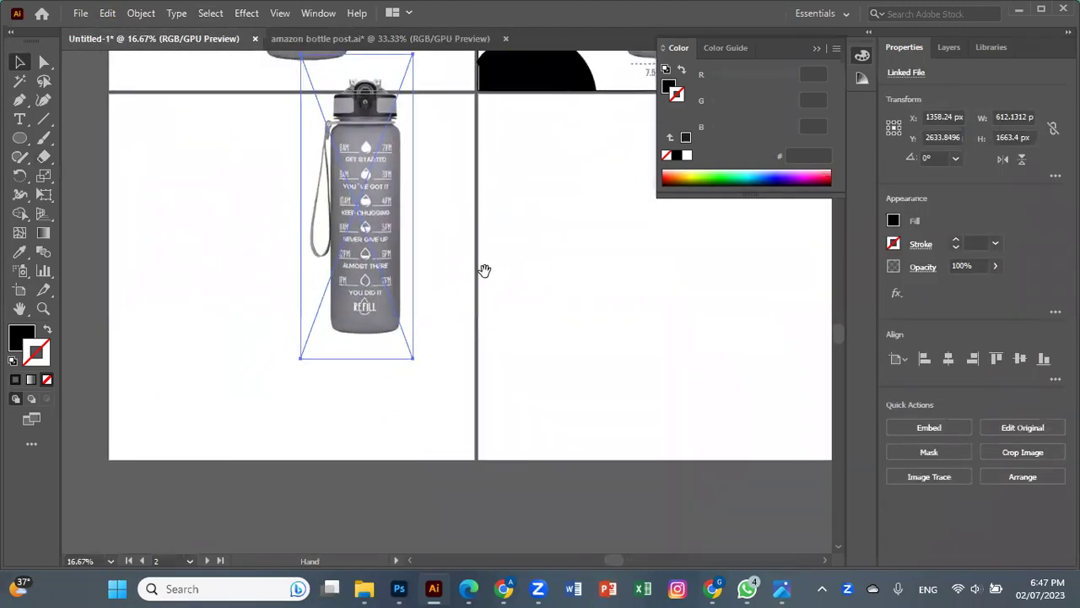
drag(380, 230, 321, 297)
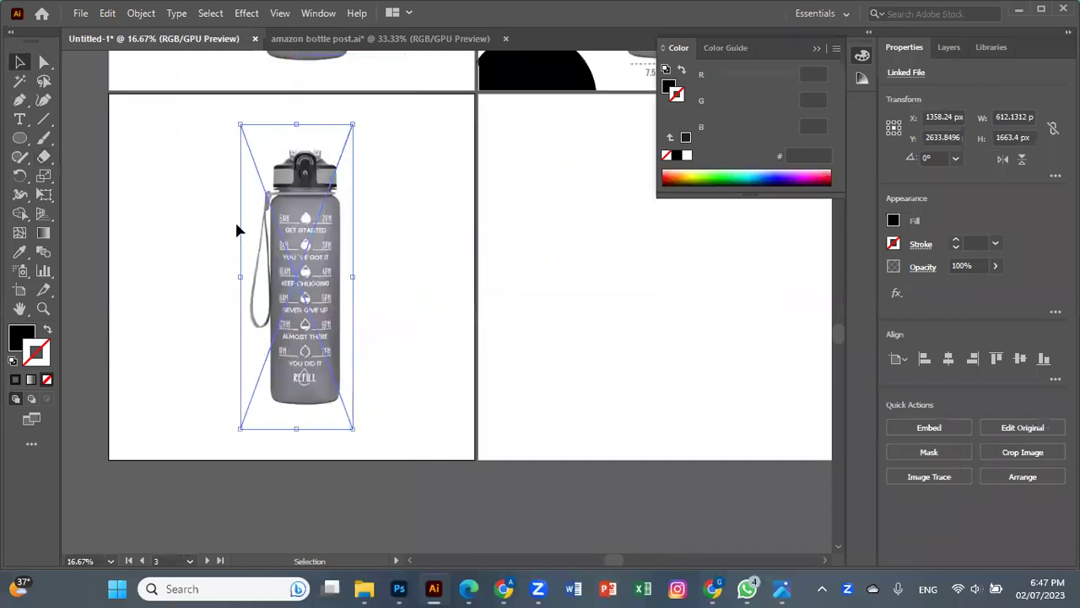
Step: Pen-draw a black triangle from the artboard's top-left, top-right and bottom-left corners
click(17, 140)
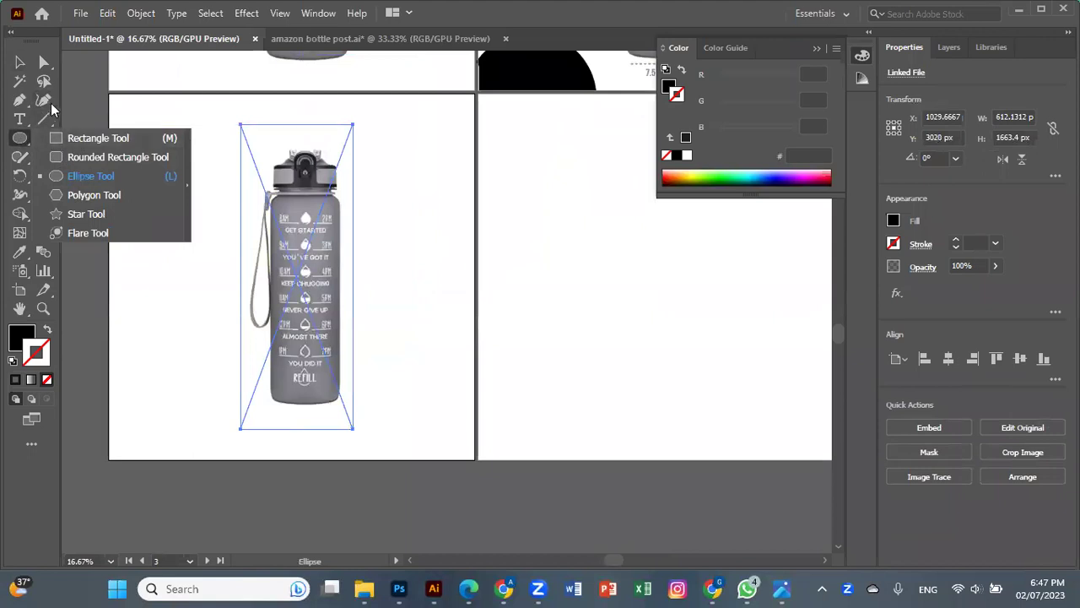
click(20, 100)
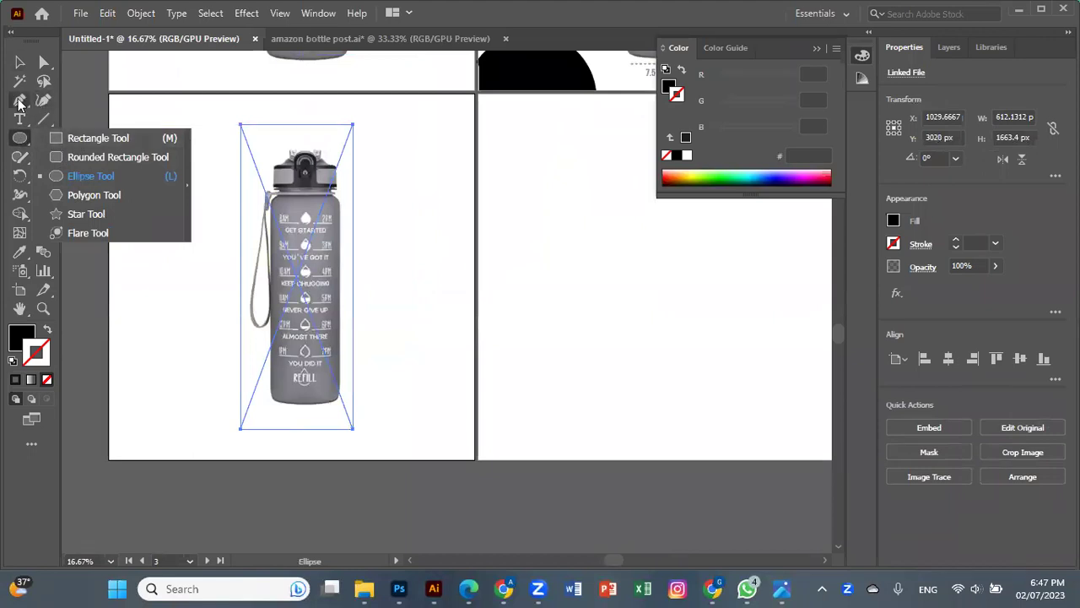
click(110, 95)
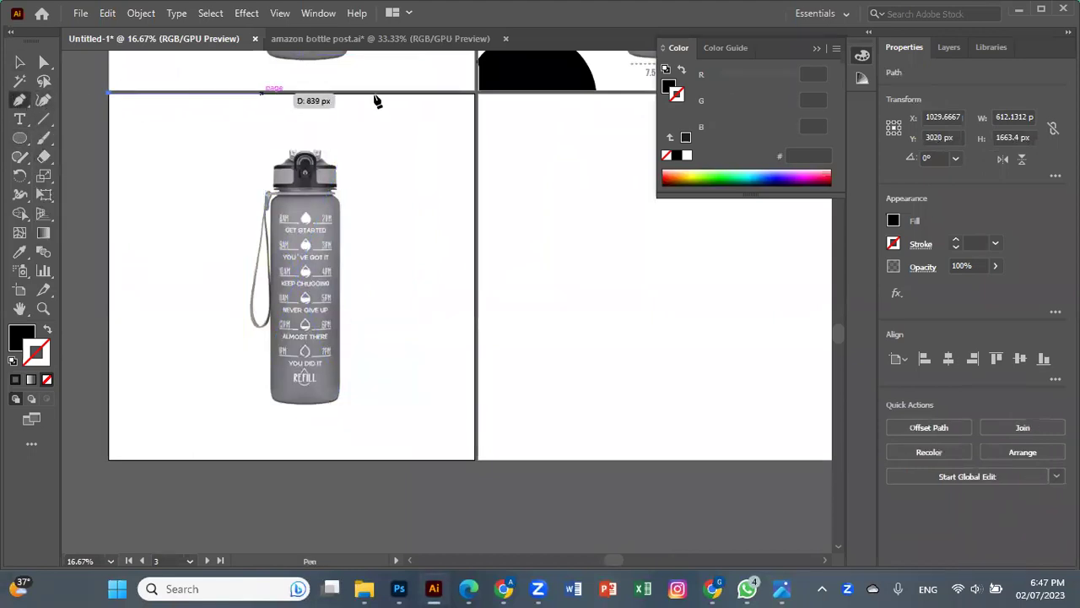
click(475, 95)
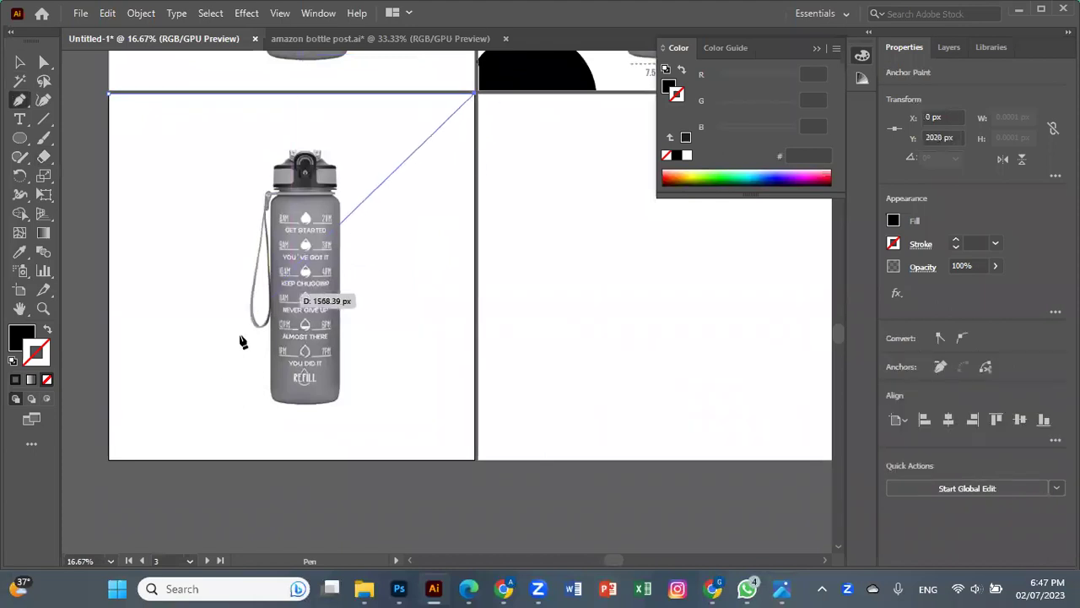
click(110, 462)
click(110, 95)
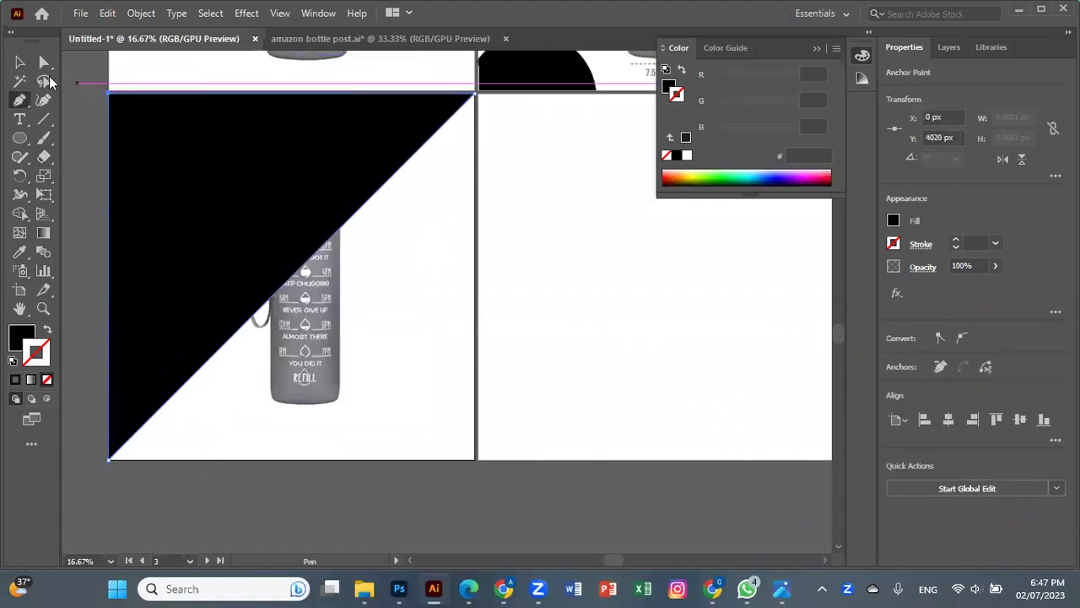
click(20, 63)
click(306, 332)
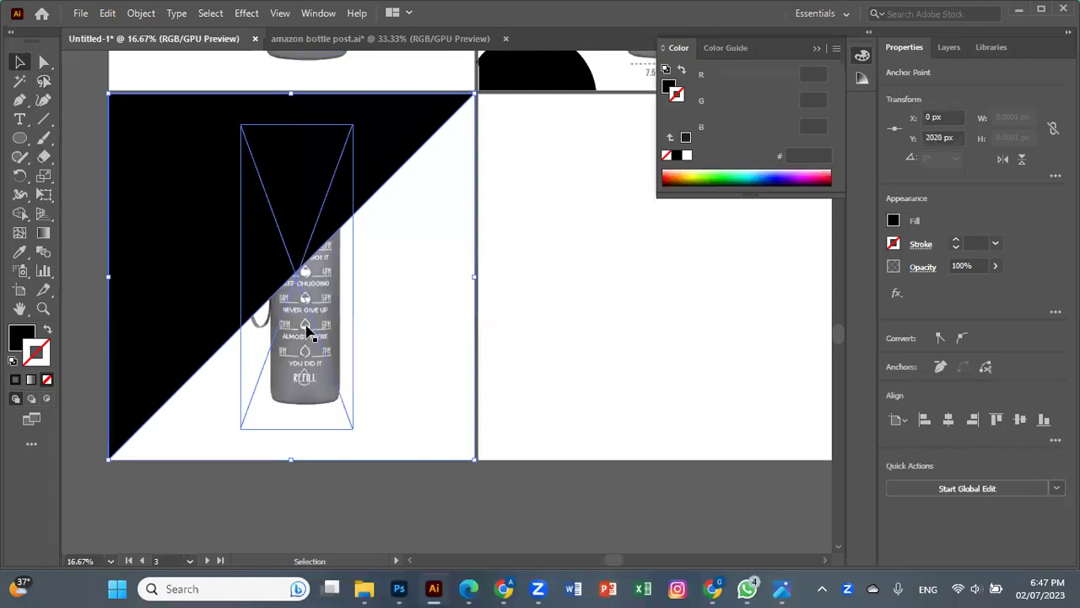
right_click(308, 330)
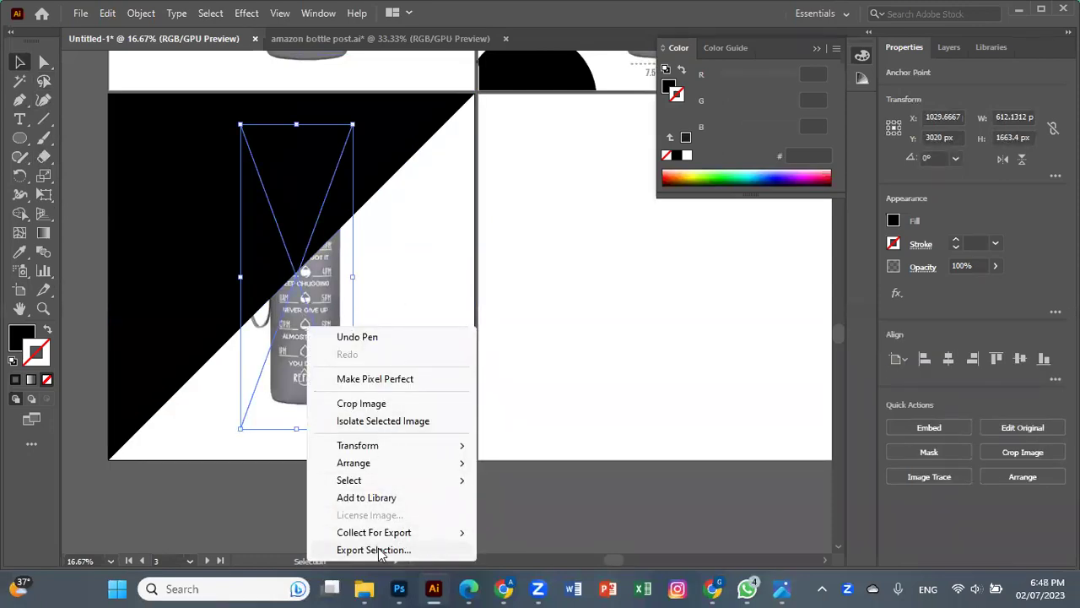
Step: Bring the bottle in front of the black triangle and reposition it up-left
click(529, 417)
drag(350, 332, 405, 364)
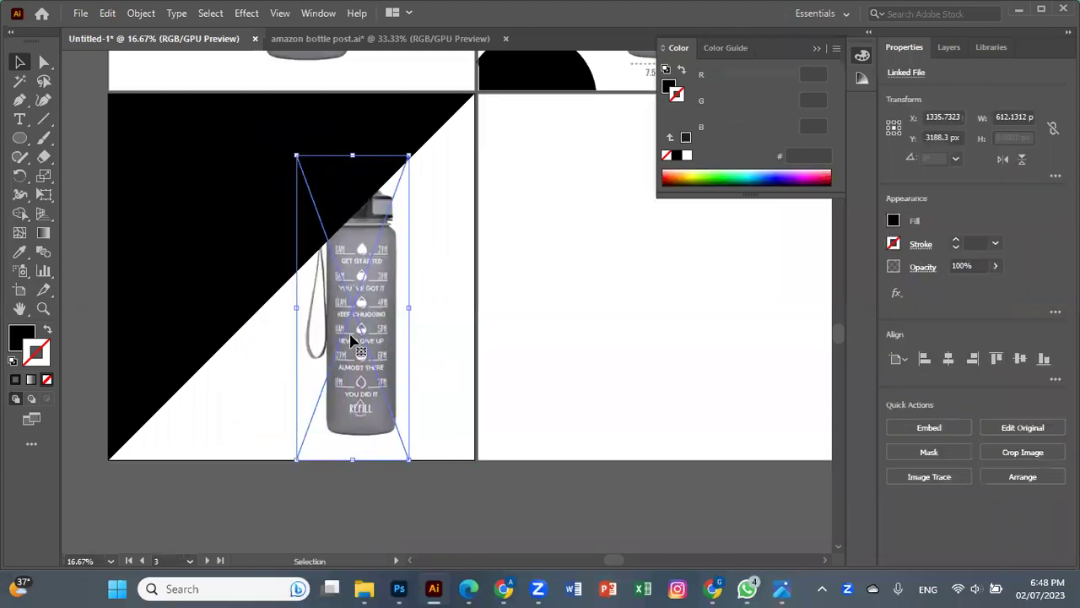
right_click(351, 336)
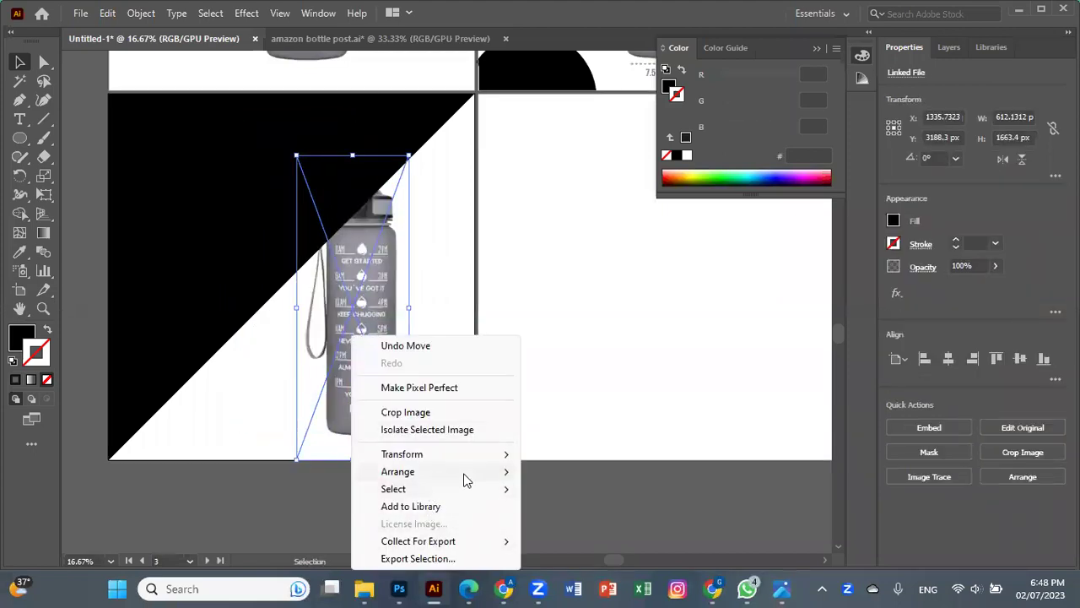
click(557, 471)
drag(362, 284, 331, 264)
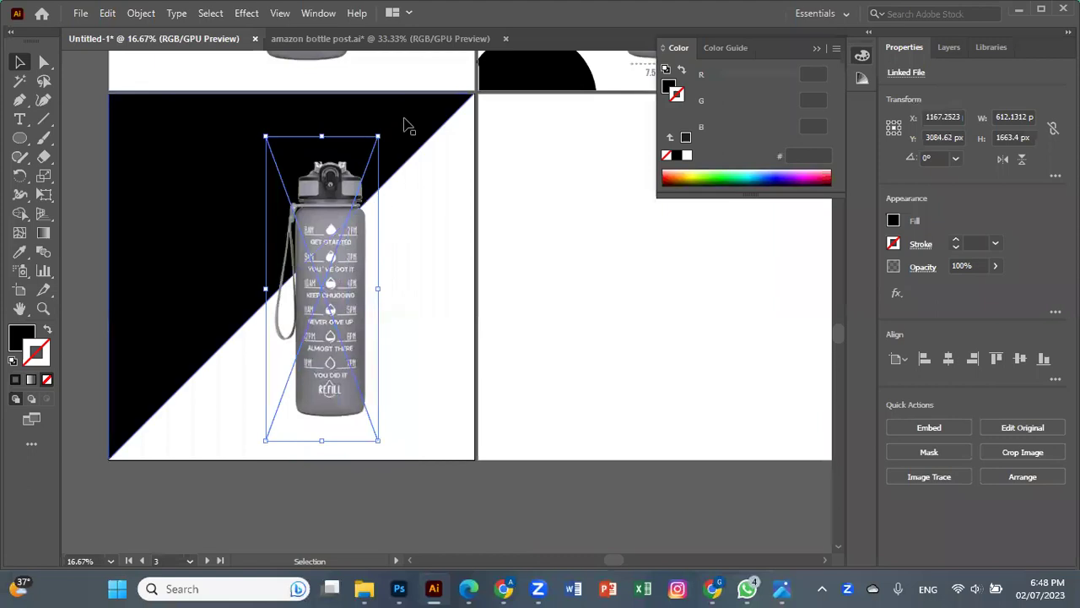
click(420, 179)
click(289, 133)
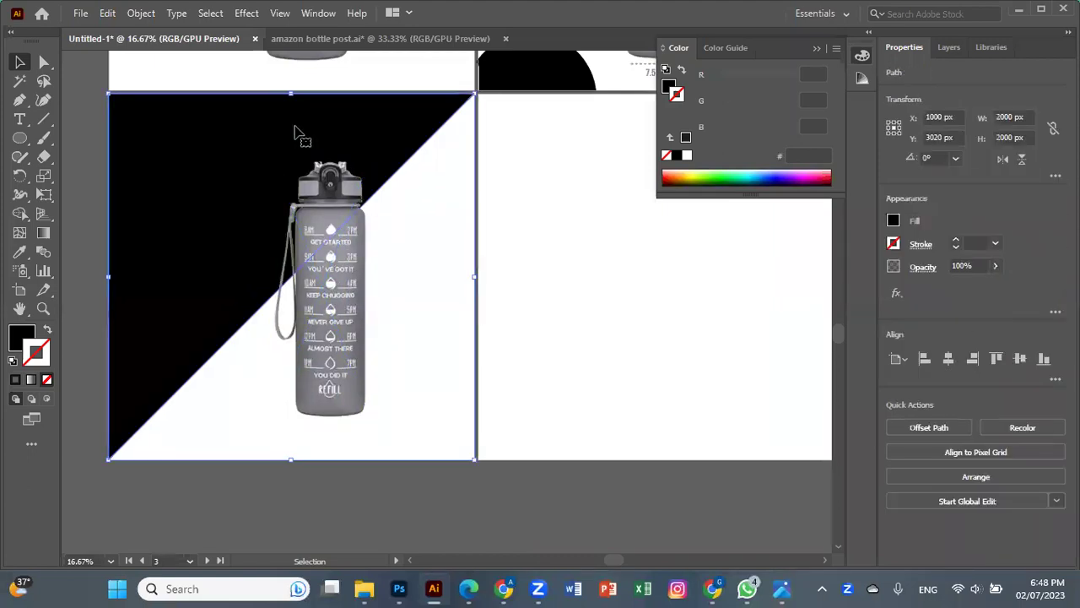
key(ctrl+shift+a)
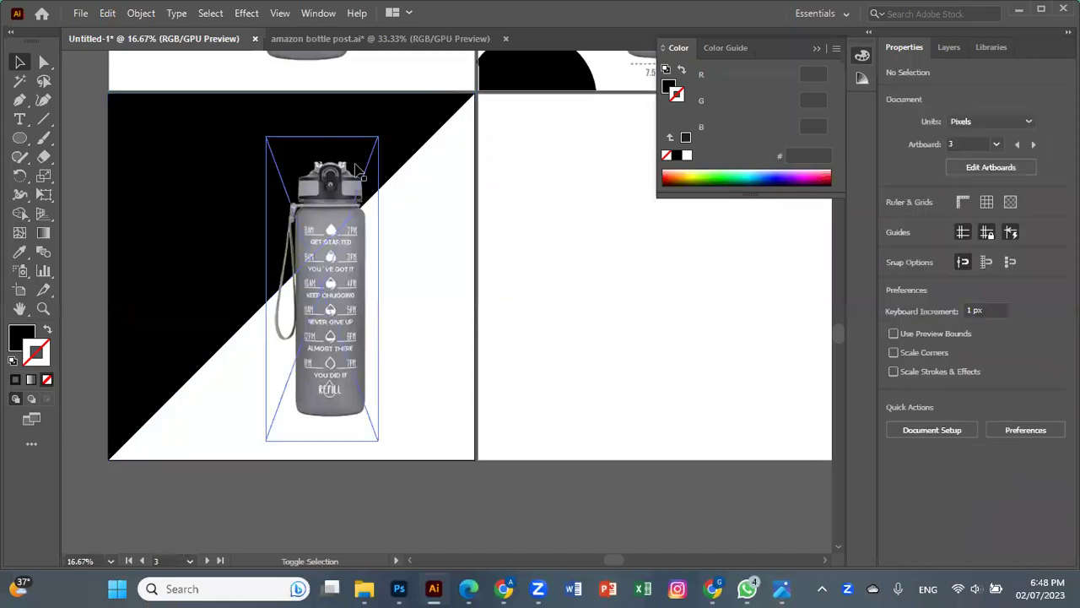
Step: Pen-draw the lower-right corner triangle and fill it with the bottle's grey
click(20, 100)
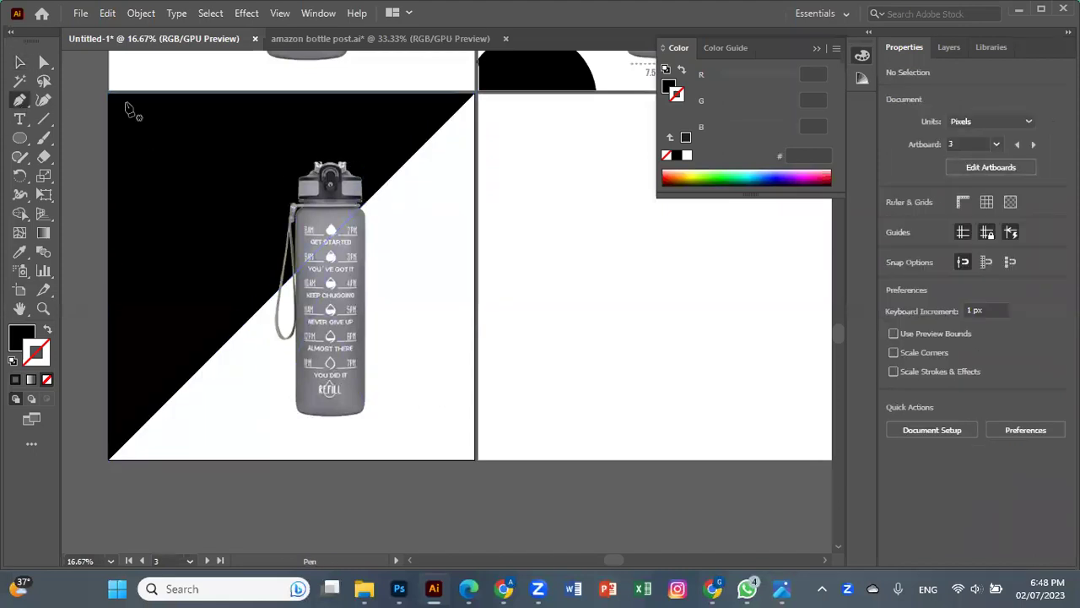
click(475, 94)
click(476, 460)
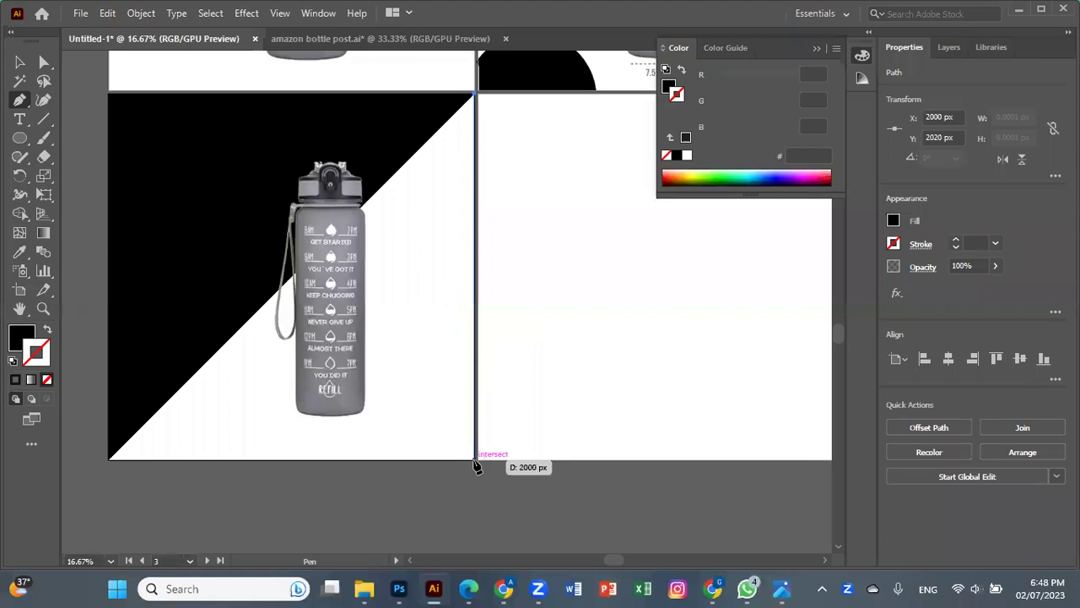
click(108, 460)
click(476, 95)
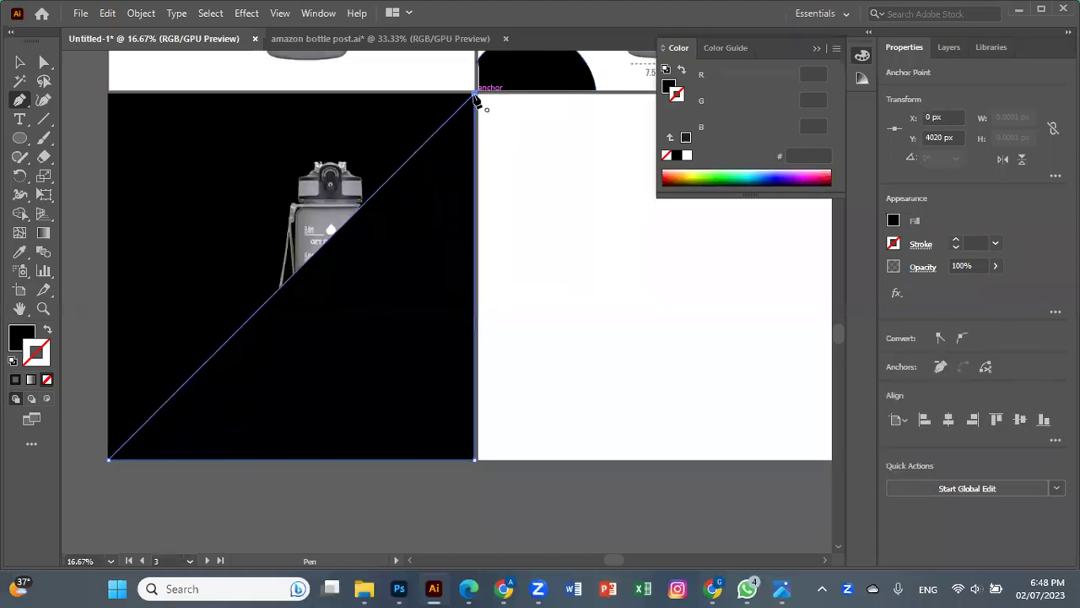
click(20, 252)
click(330, 208)
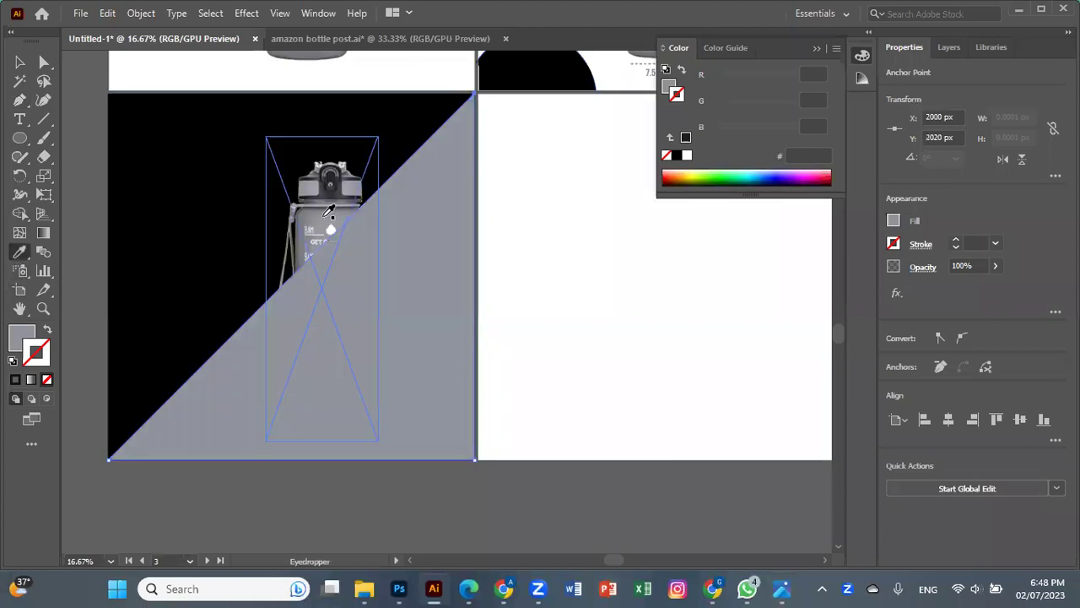
Step: Bring the bottle in front of the grey triangle and nudge it up-left
click(20, 62)
click(321, 206)
right_click(320, 203)
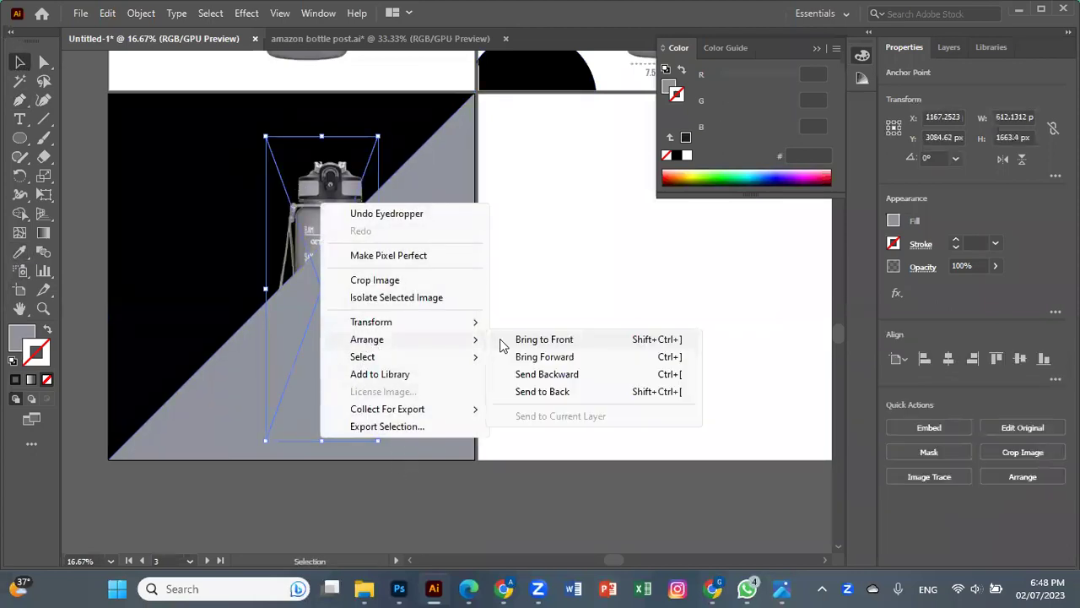
mouse_move(367, 339)
click(523, 341)
drag(319, 289, 294, 282)
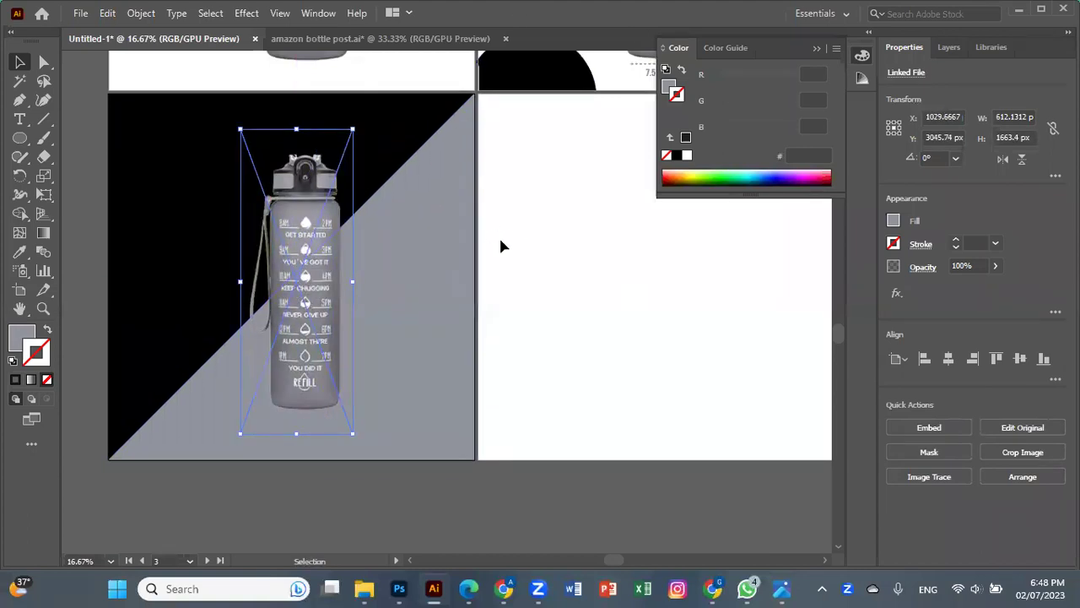
click(559, 242)
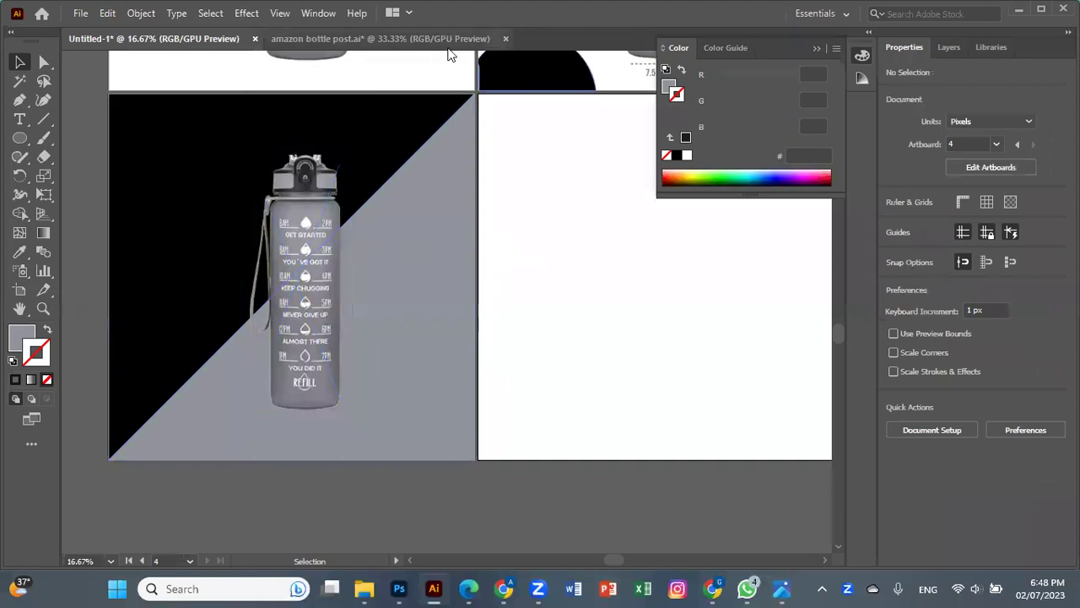
Step: Copy the One Hand / Open label and leader line to artboard 3, in front and enlarged
click(448, 42)
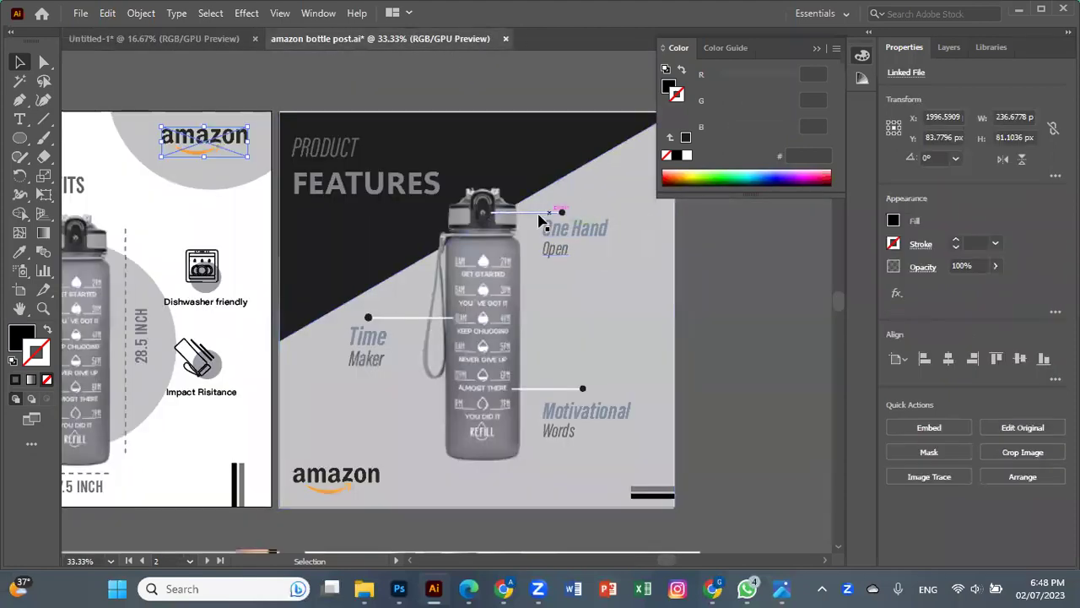
click(557, 260)
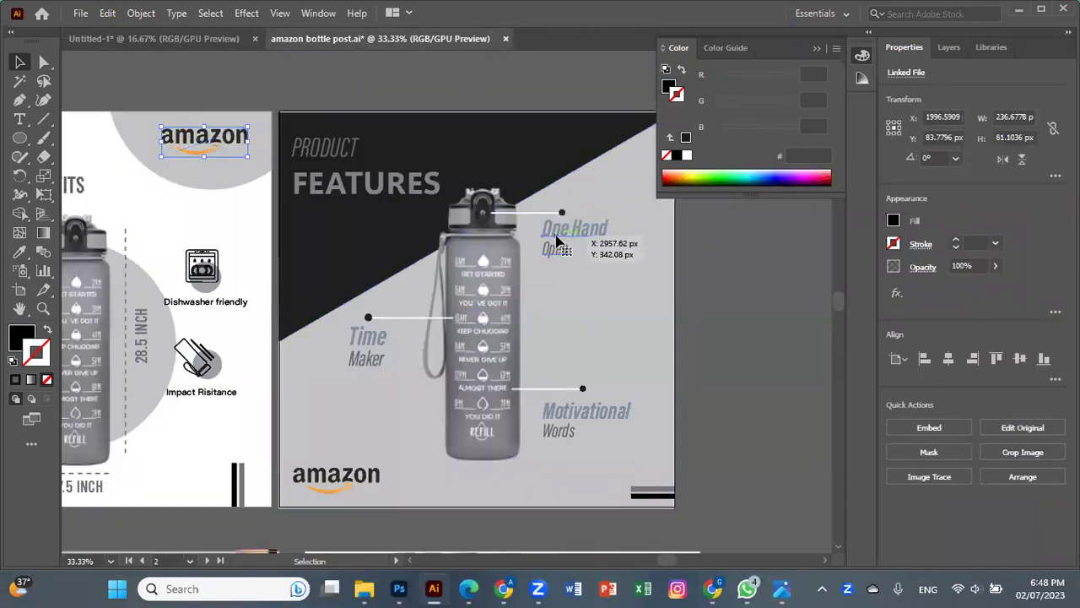
shift+click(528, 216)
drag(527, 216, 251, 49)
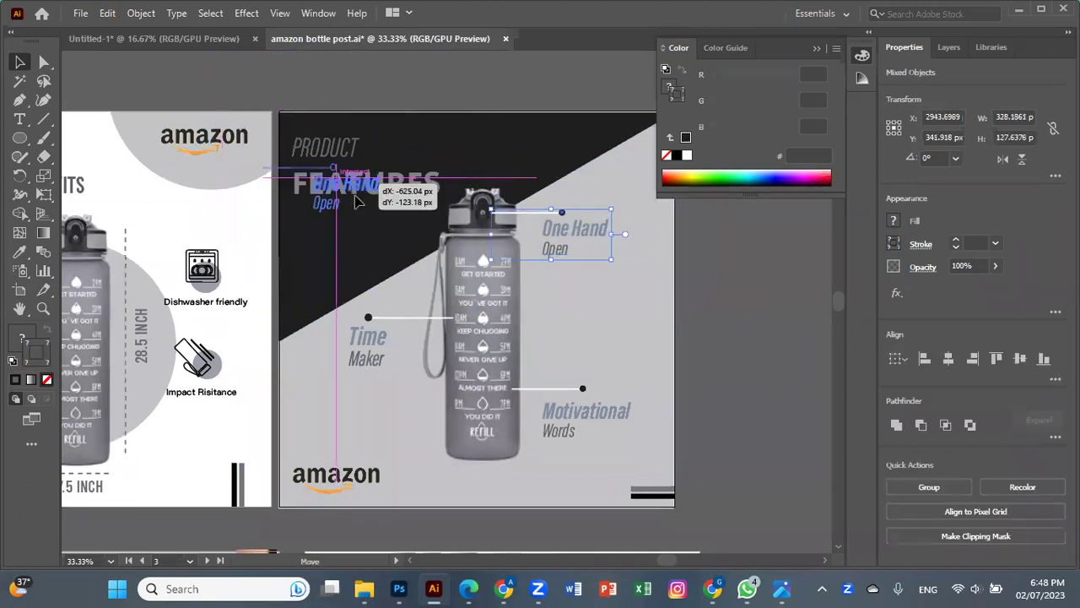
drag(252, 49, 211, 46)
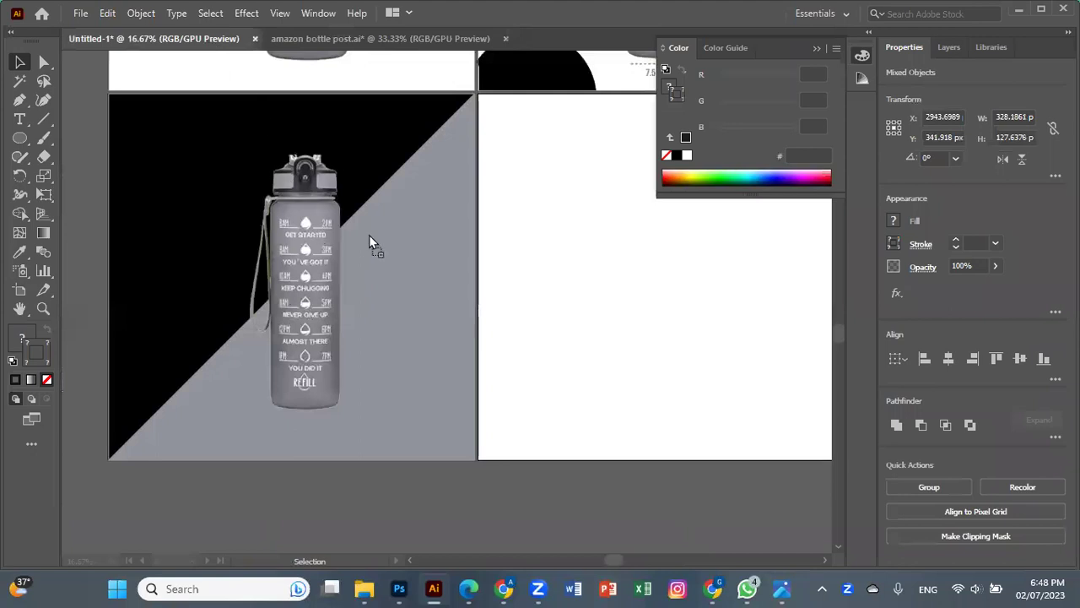
drag(401, 216, 404, 217)
right_click(403, 215)
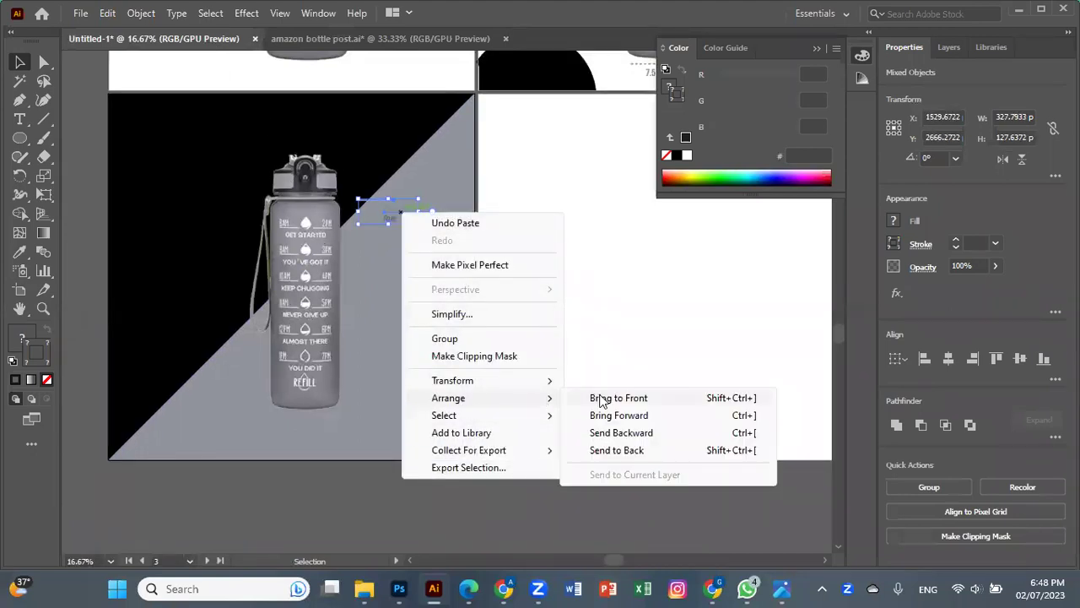
mouse_move(448, 397)
click(608, 398)
mouse_move(416, 225)
mouse_down()
mouse_move(478, 247)
mouse_move(417, 200)
mouse_up()
click(448, 207)
Step: Change the lower triangle's fill from grey 90939C to lighter D2D3D6
click(19, 251)
click(218, 235)
double_click(26, 336)
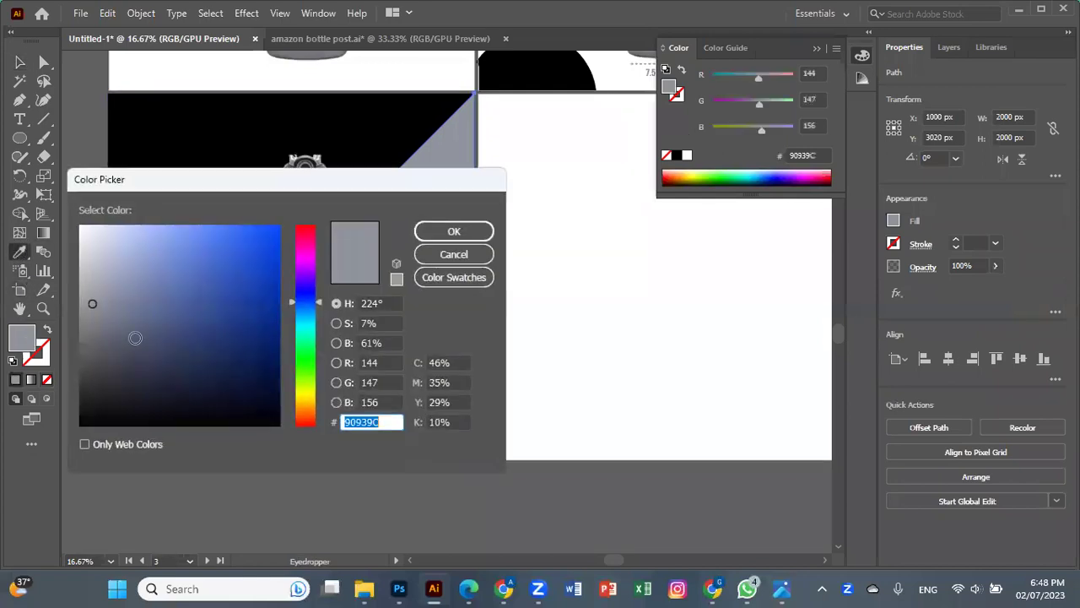
drag(91, 302, 84, 255)
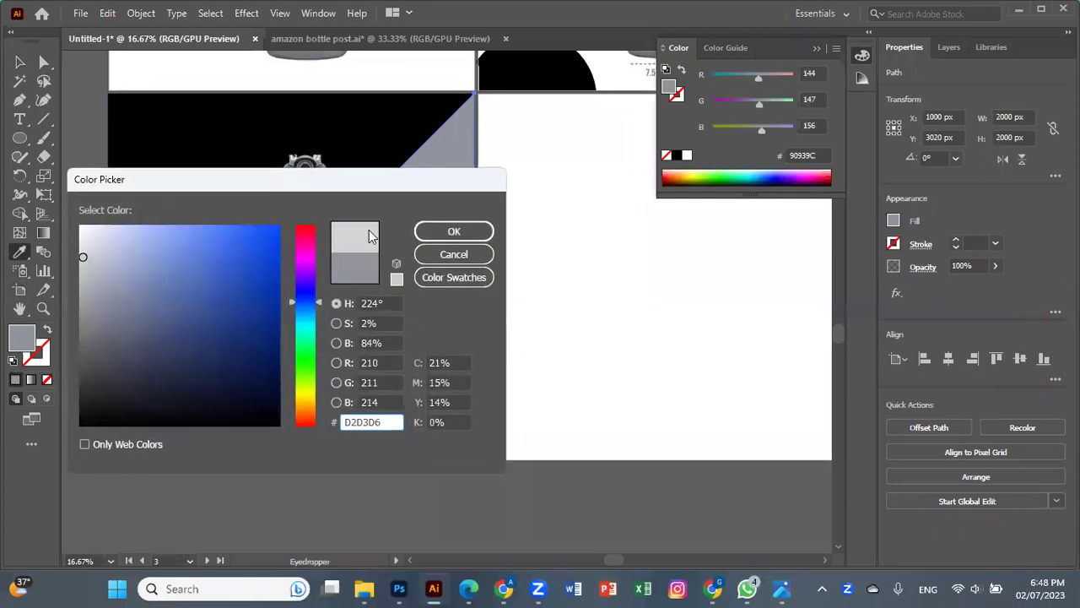
click(468, 232)
click(18, 64)
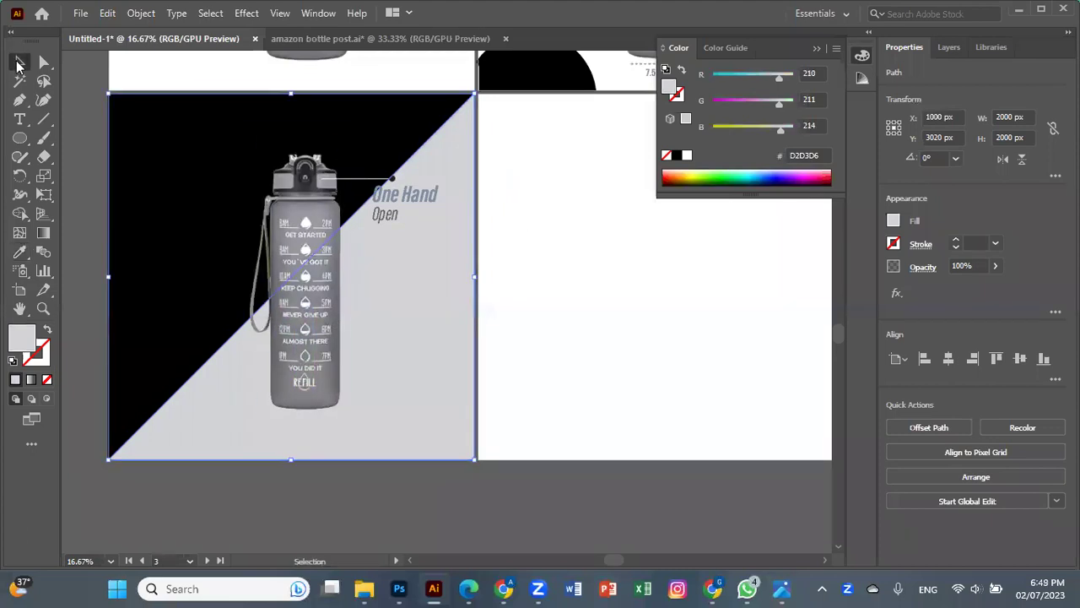
click(577, 203)
Step: Move the One Hand / Open label and leader line down beside the bottle cap
click(388, 199)
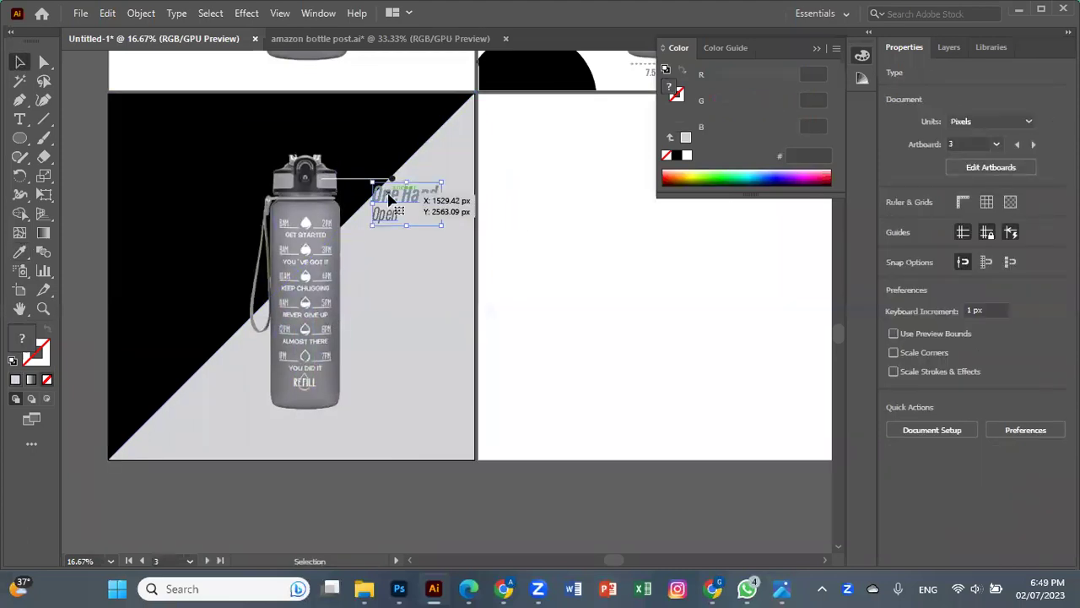
shift+click(363, 179)
drag(397, 200, 405, 206)
click(550, 206)
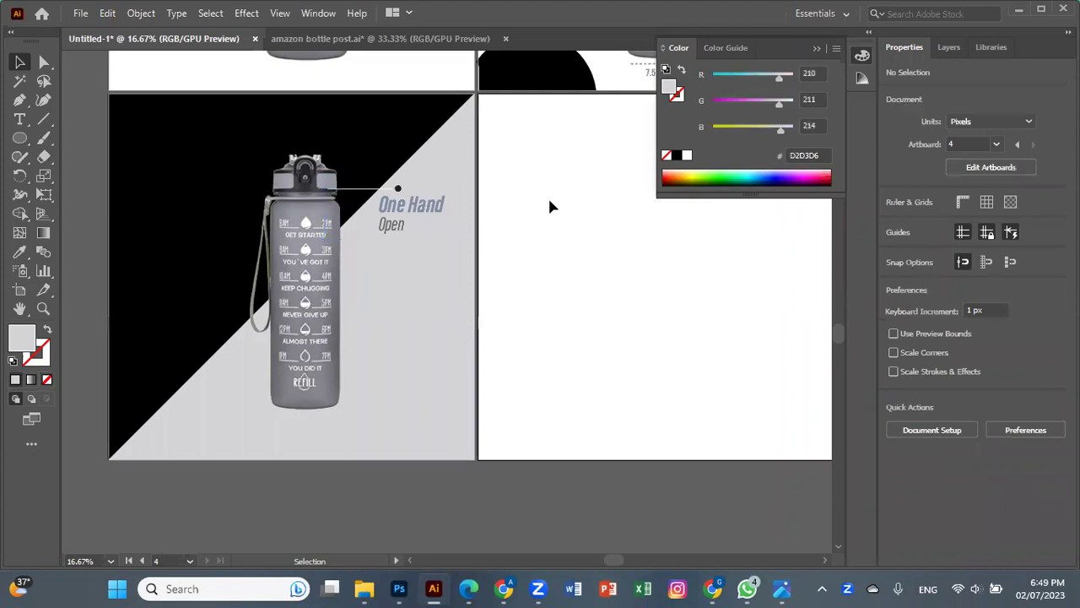
click(379, 38)
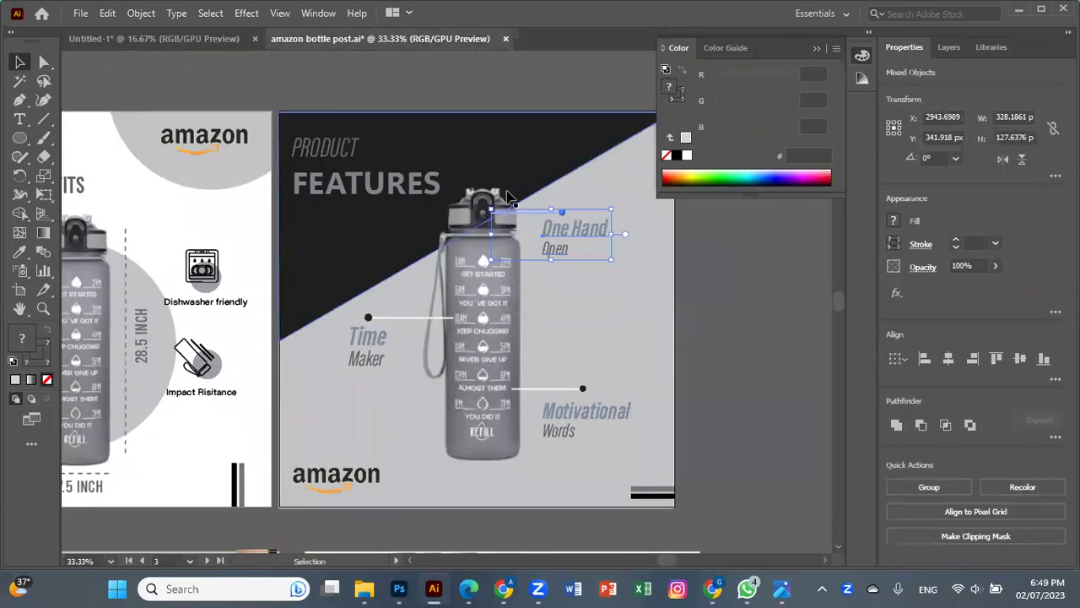
click(544, 135)
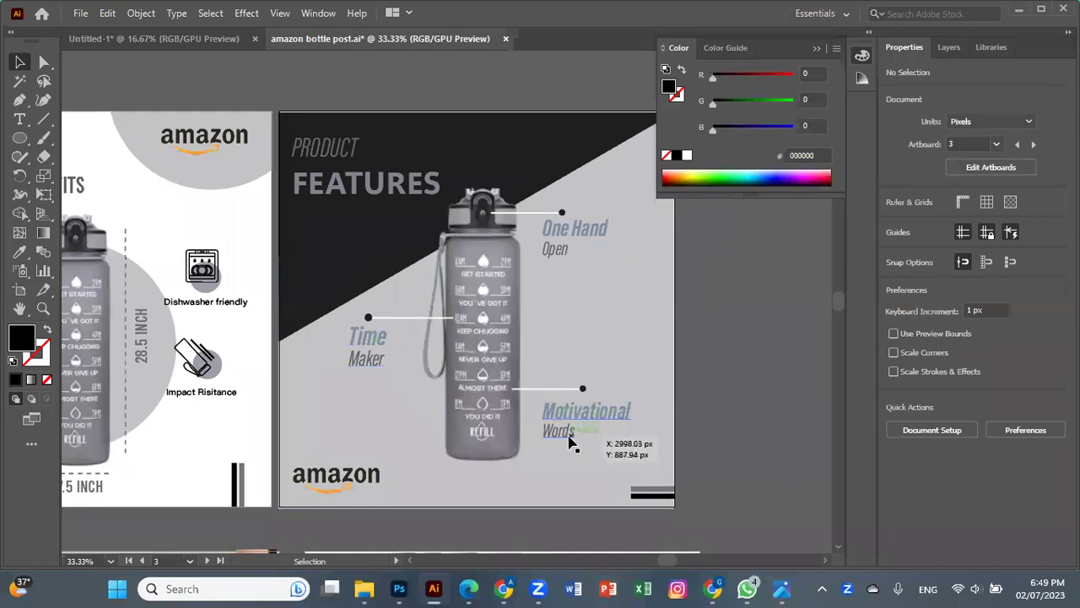
drag(393, 399, 493, 355)
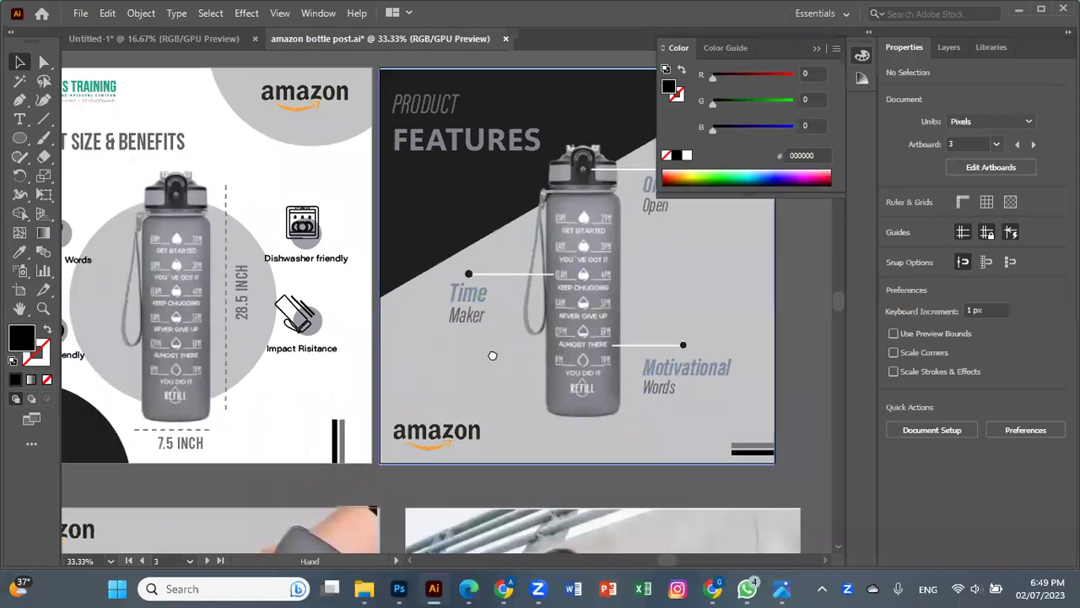
scroll(493, 356, down, 4)
scroll(498, 296, left, 4)
scroll(501, 245, down, 3)
scroll(501, 245, left, 4)
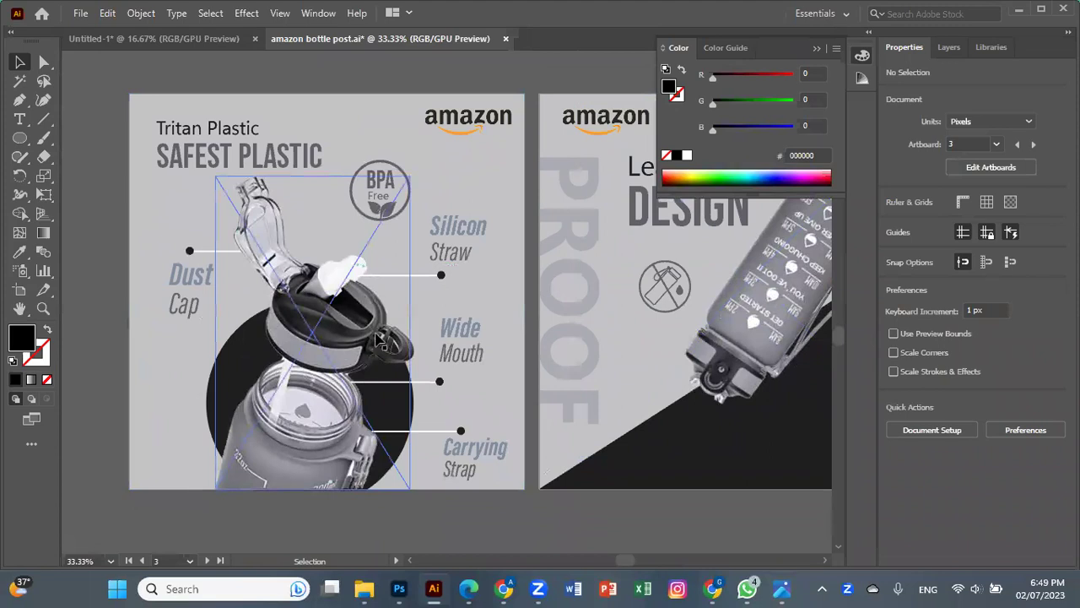
click(209, 39)
click(380, 38)
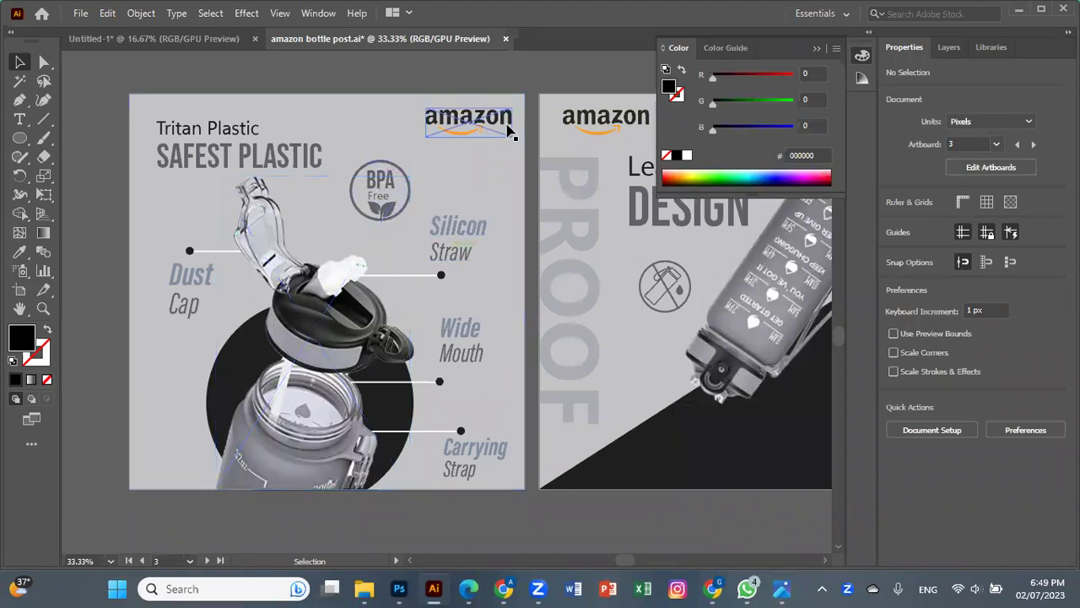
click(223, 40)
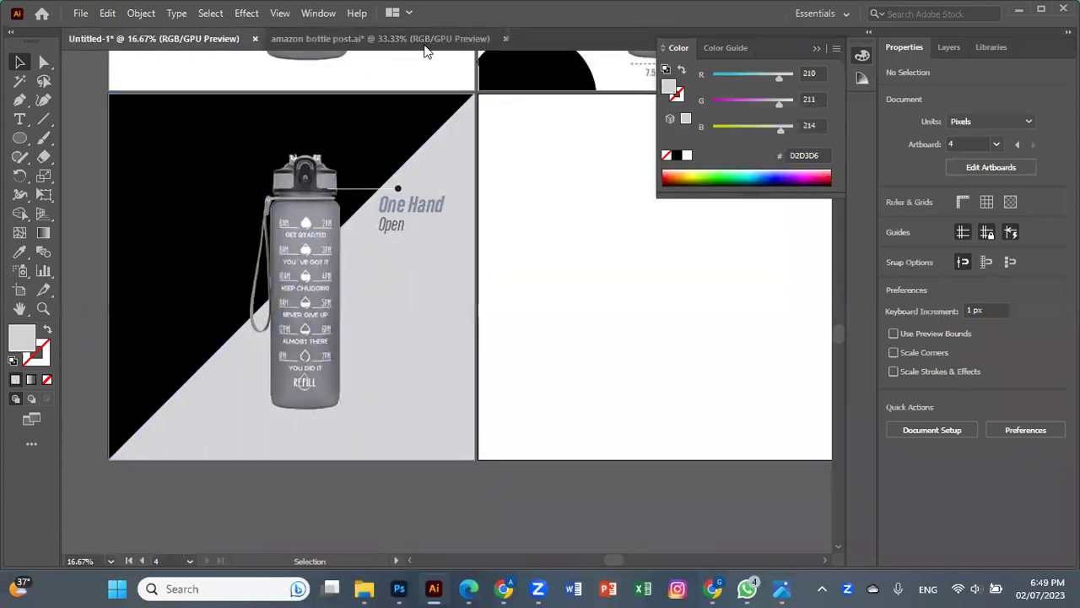
click(405, 39)
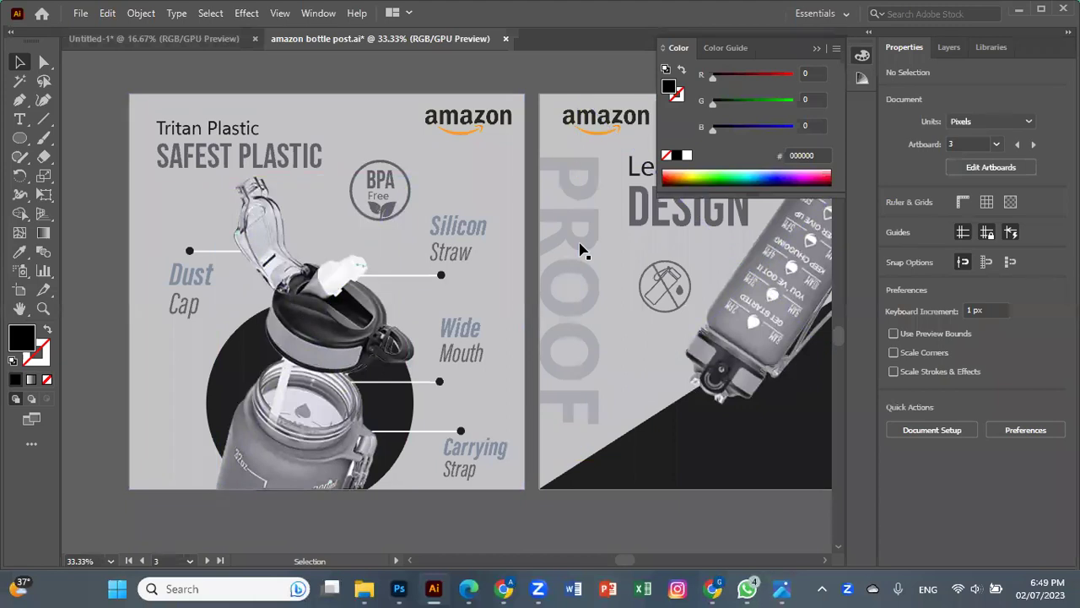
click(816, 48)
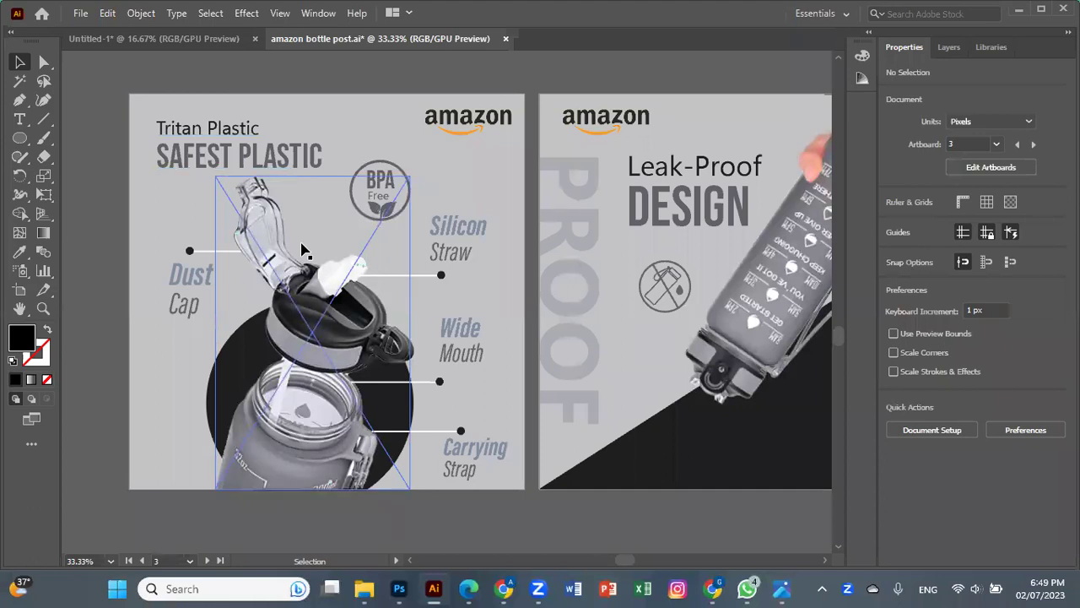
scroll(511, 321, right, 5)
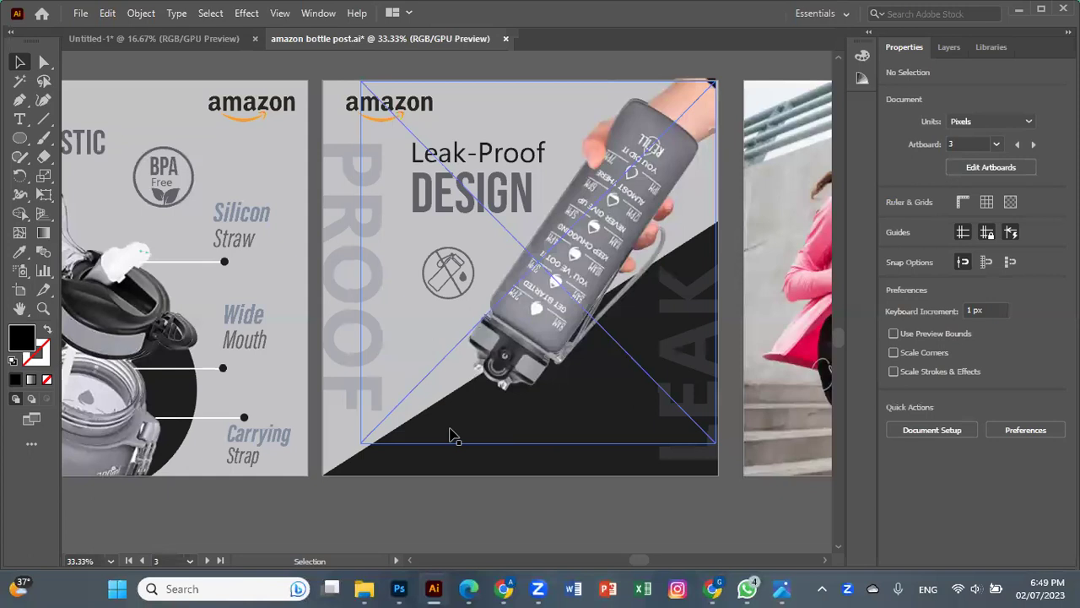
key(ctrl+minus)
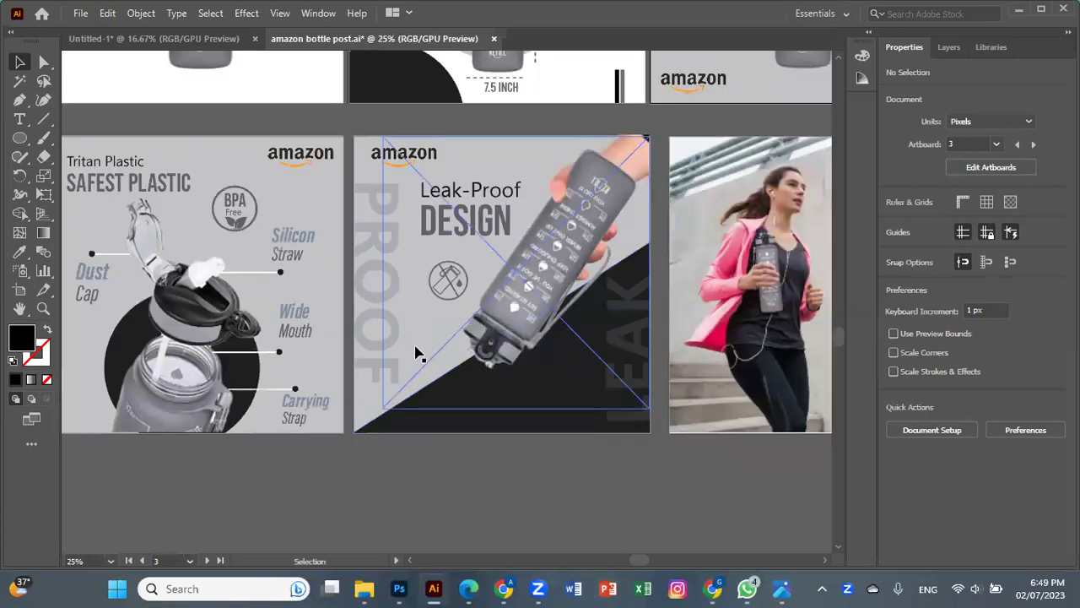
mouse_move(223, 286)
mouse_down()
mouse_move(345, 308)
mouse_move(208, 288)
mouse_up()
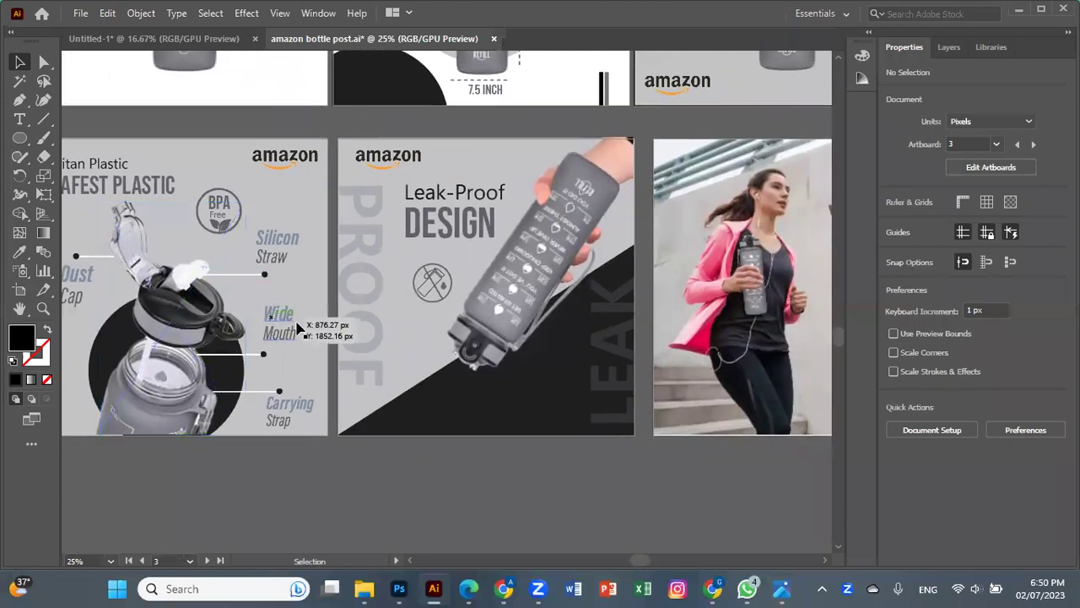
scroll(510, 363, right, 5)
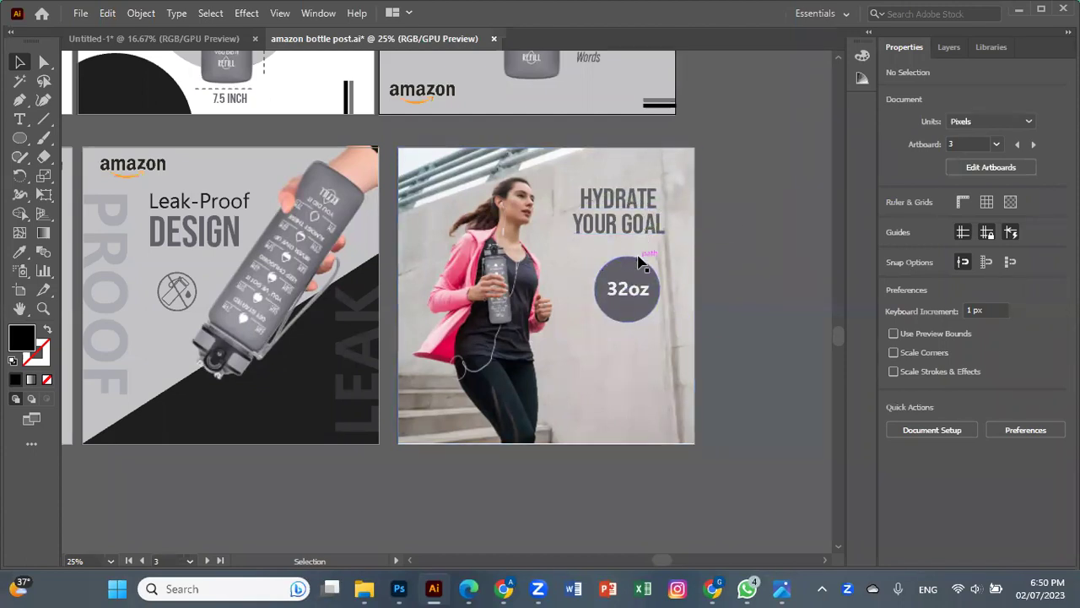
key(space)
drag(438, 321, 616, 311)
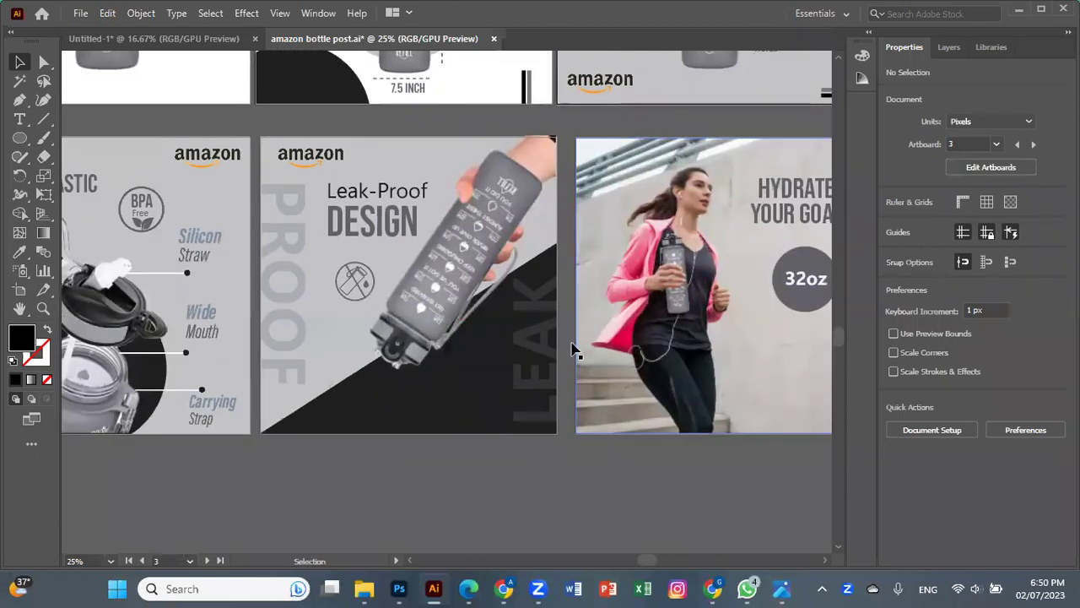
key(space)
drag(398, 393, 545, 444)
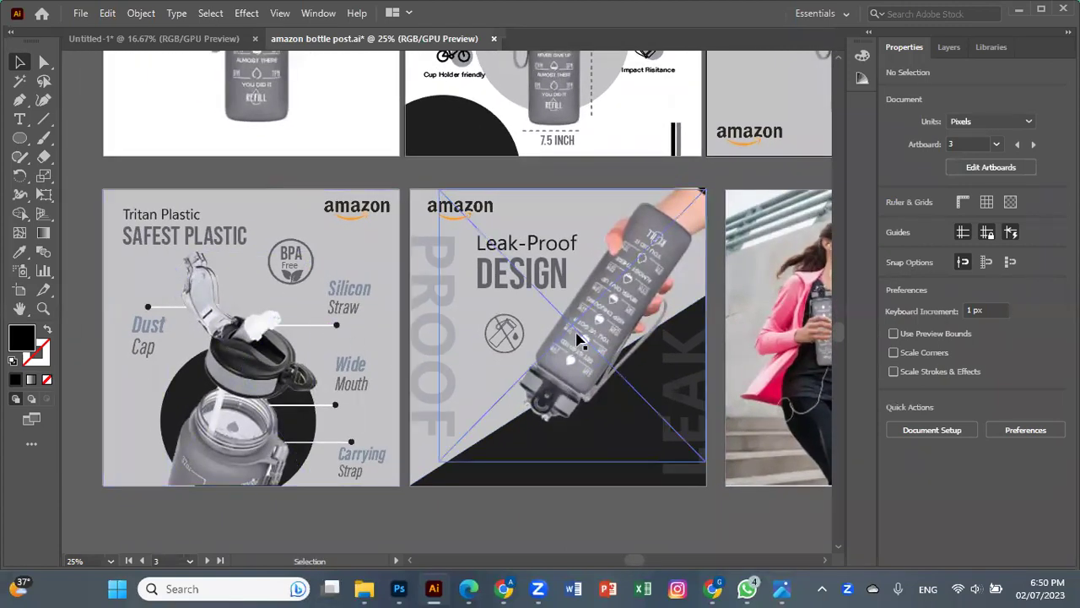
click(236, 38)
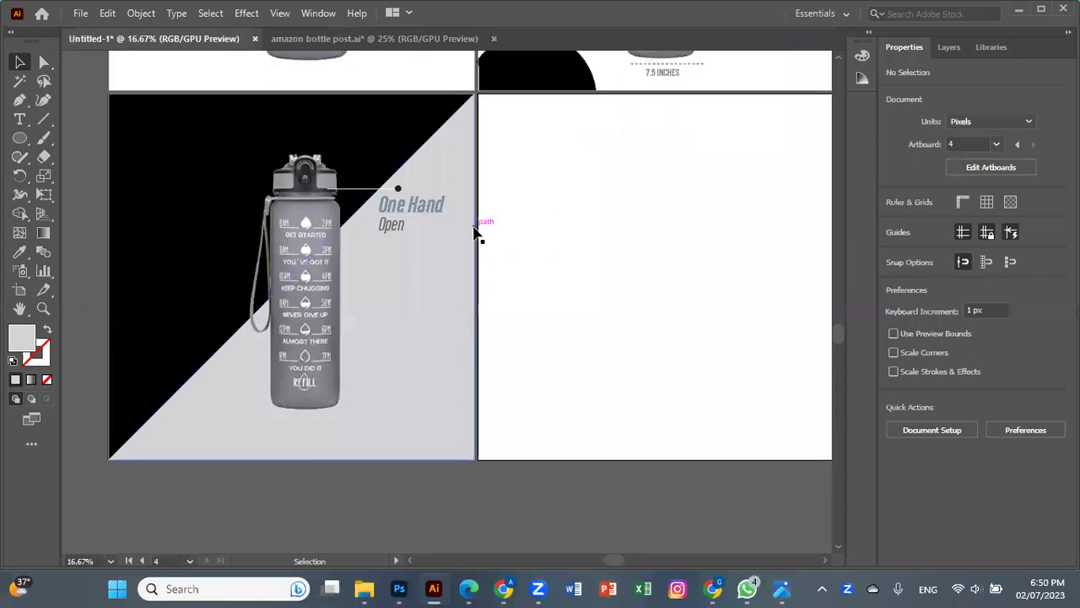
key(ctrl+minus)
key(ctrl+minus)
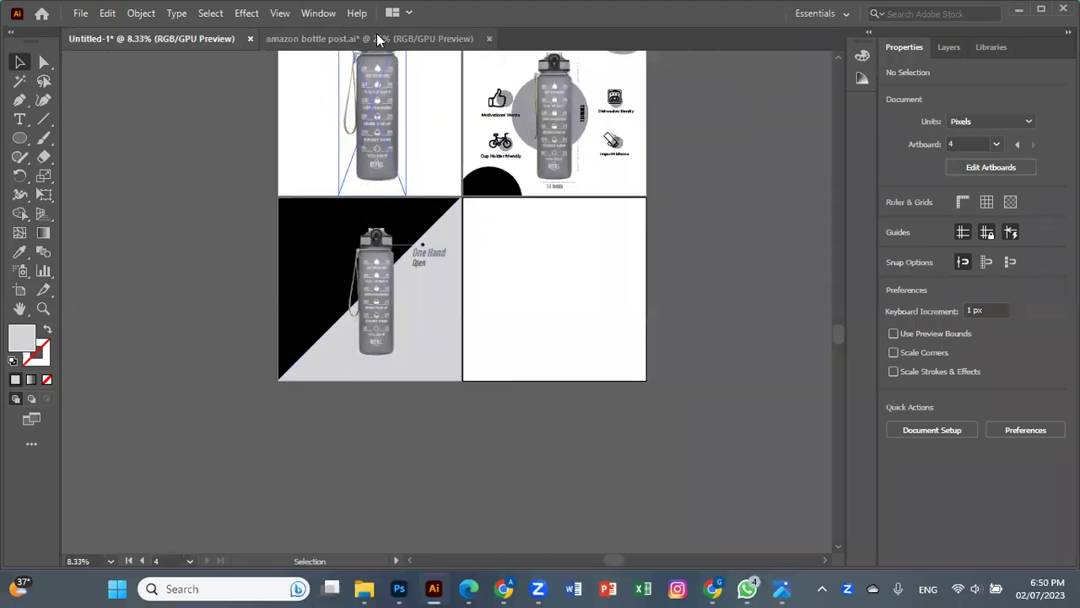
click(447, 39)
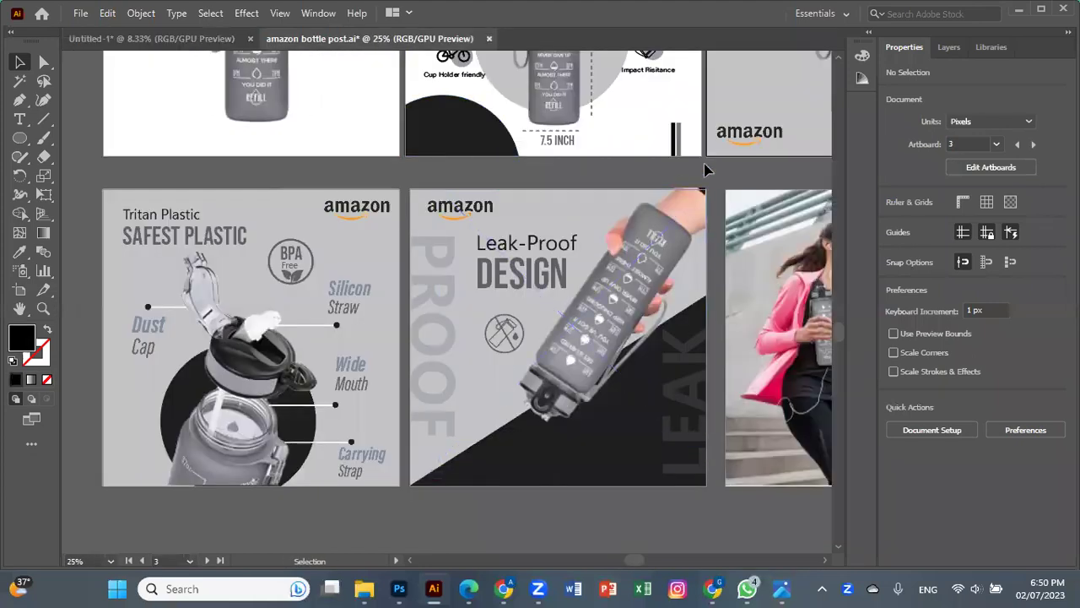
scroll(591, 354, right, 3)
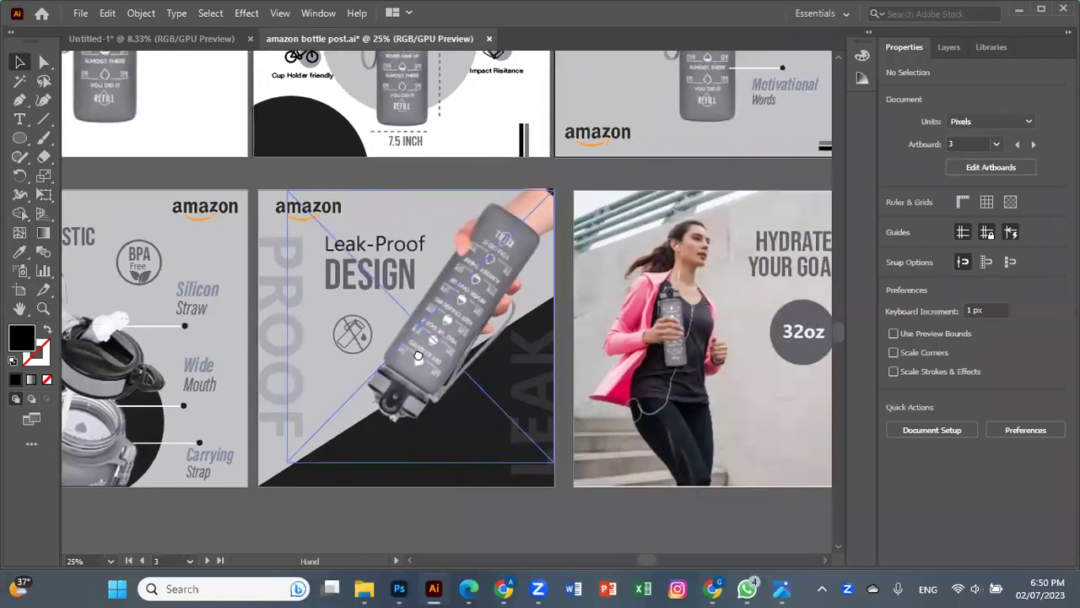
scroll(506, 372, right, 3)
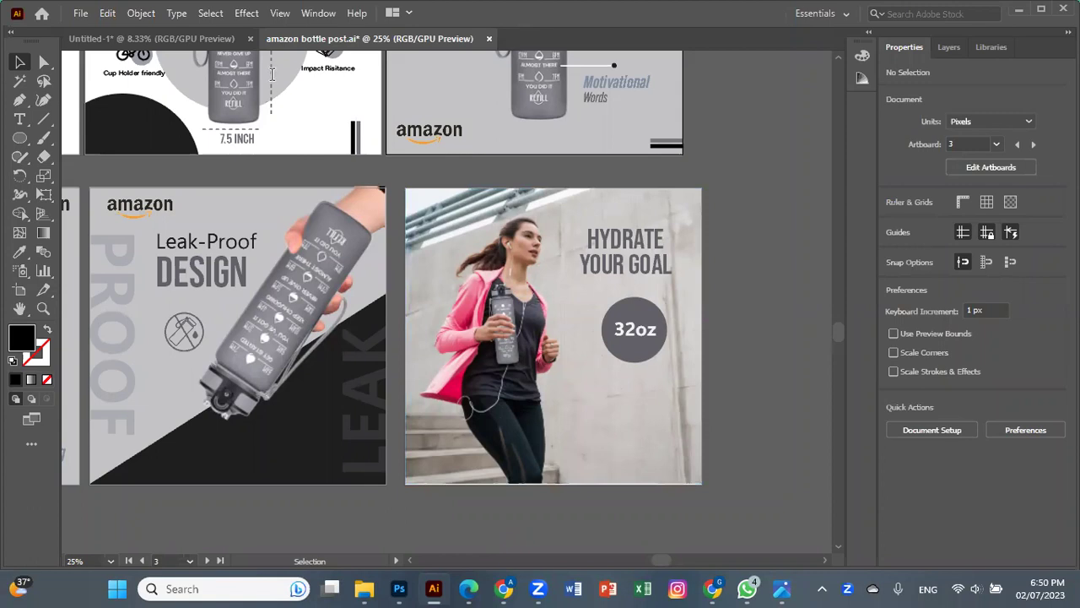
Step: Search Google in Chrome for 'freepik' and open the Freepik website
key(alt+Tab)
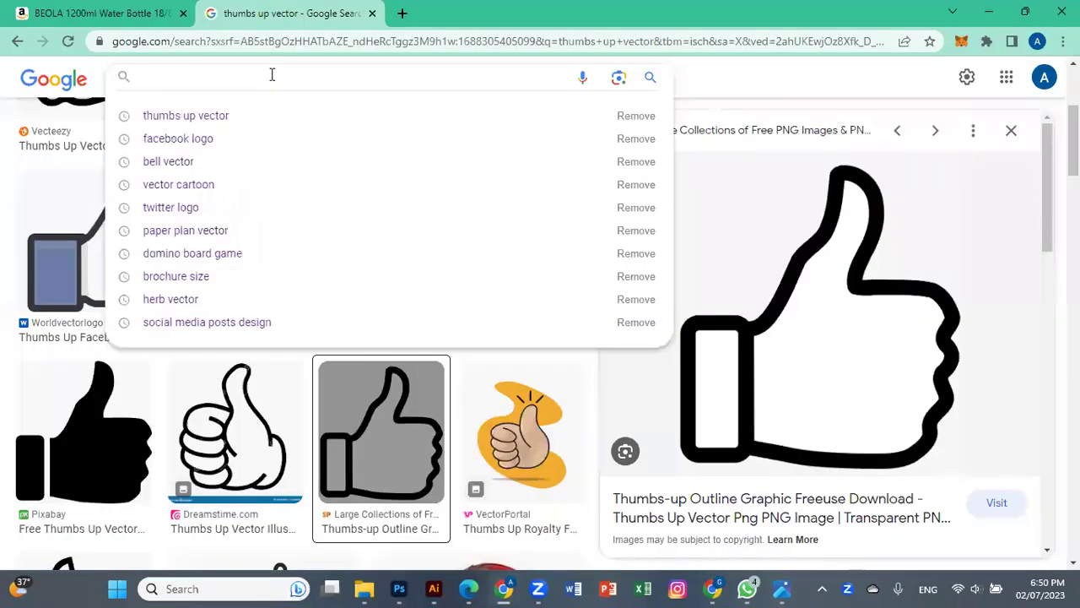
text(free)
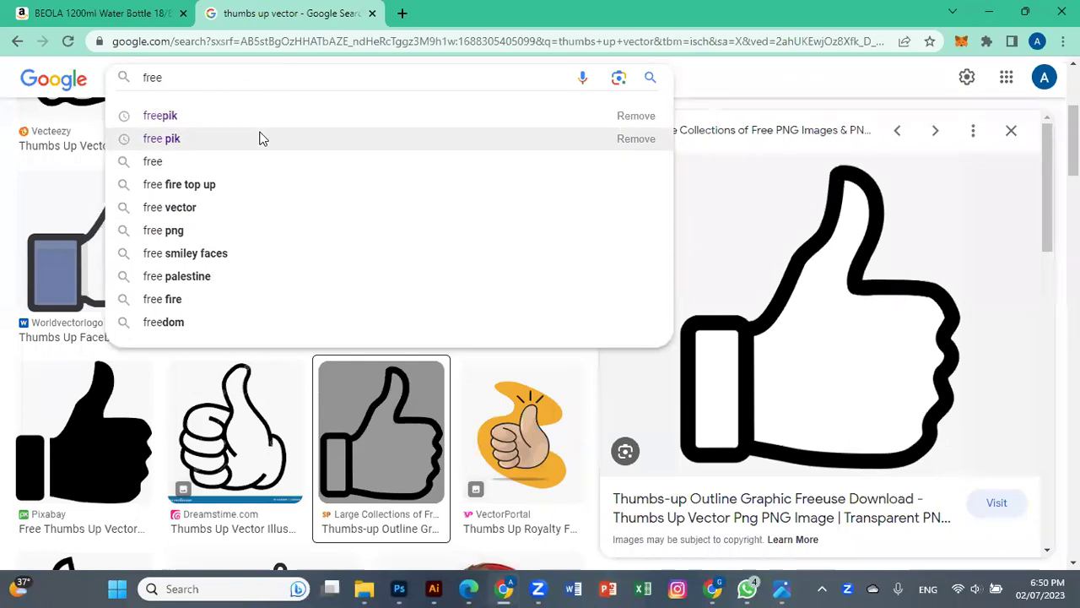
click(262, 138)
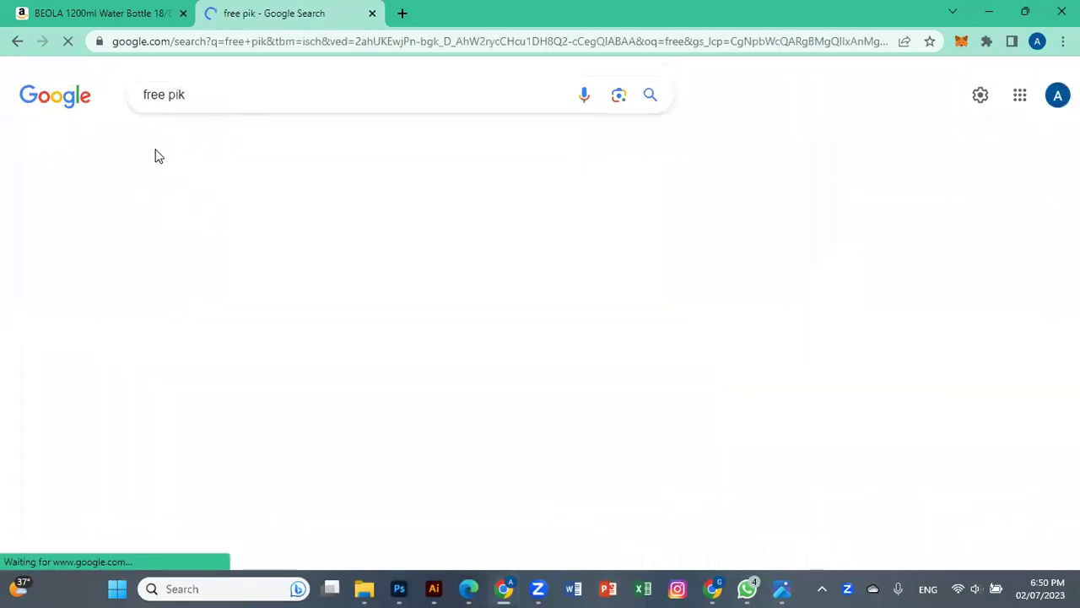
click(166, 97)
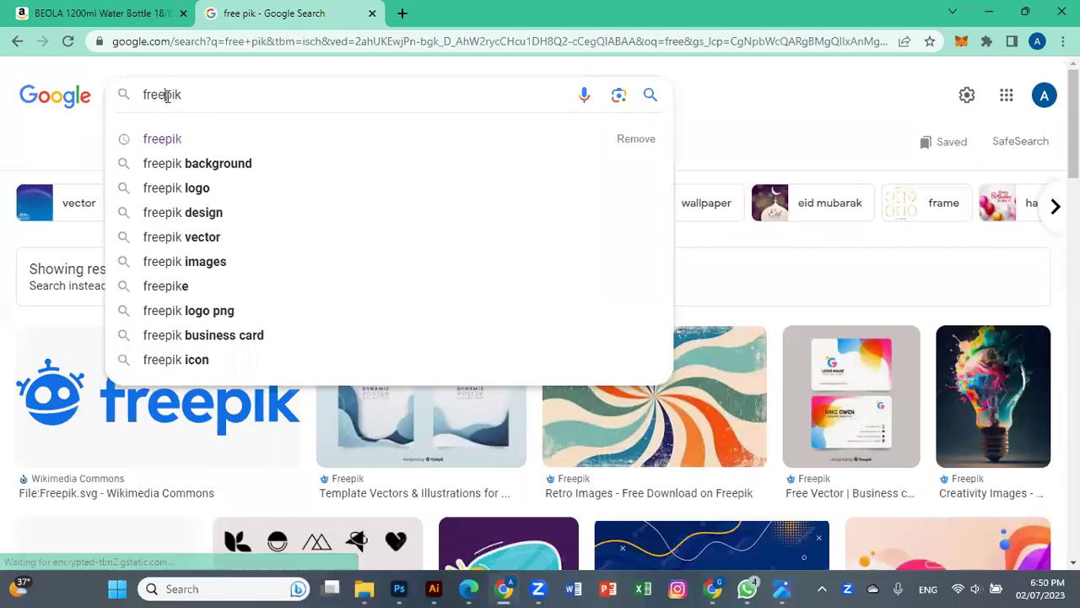
click(182, 141)
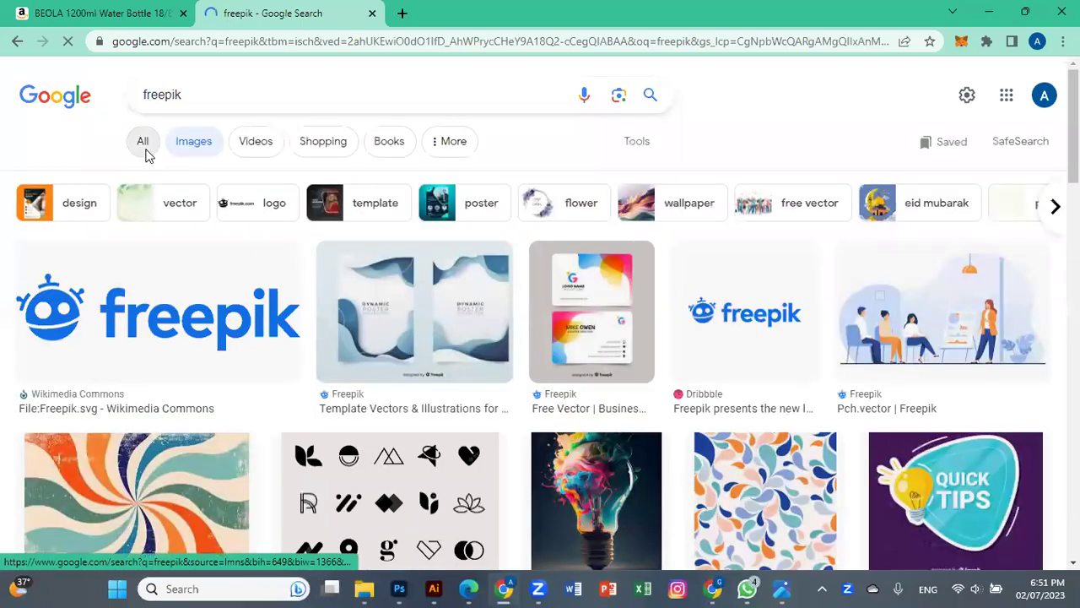
click(145, 155)
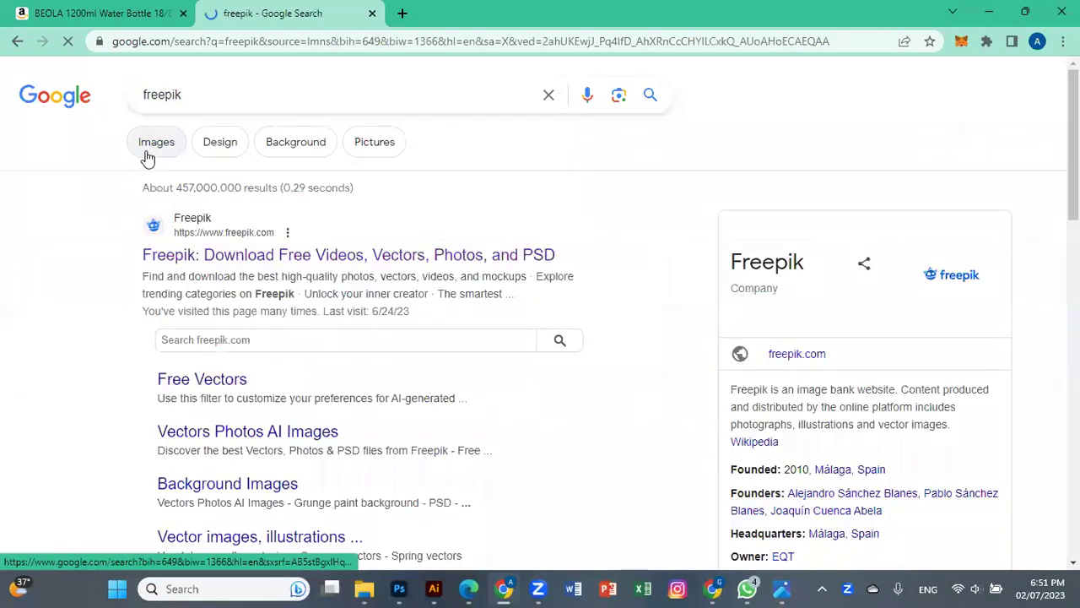
click(200, 265)
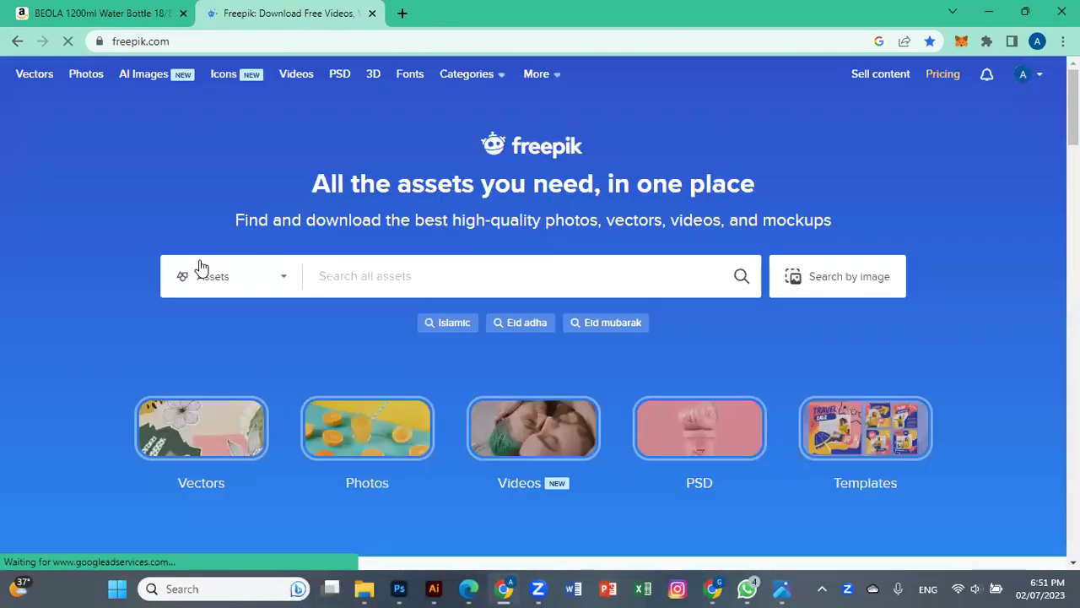
click(383, 292)
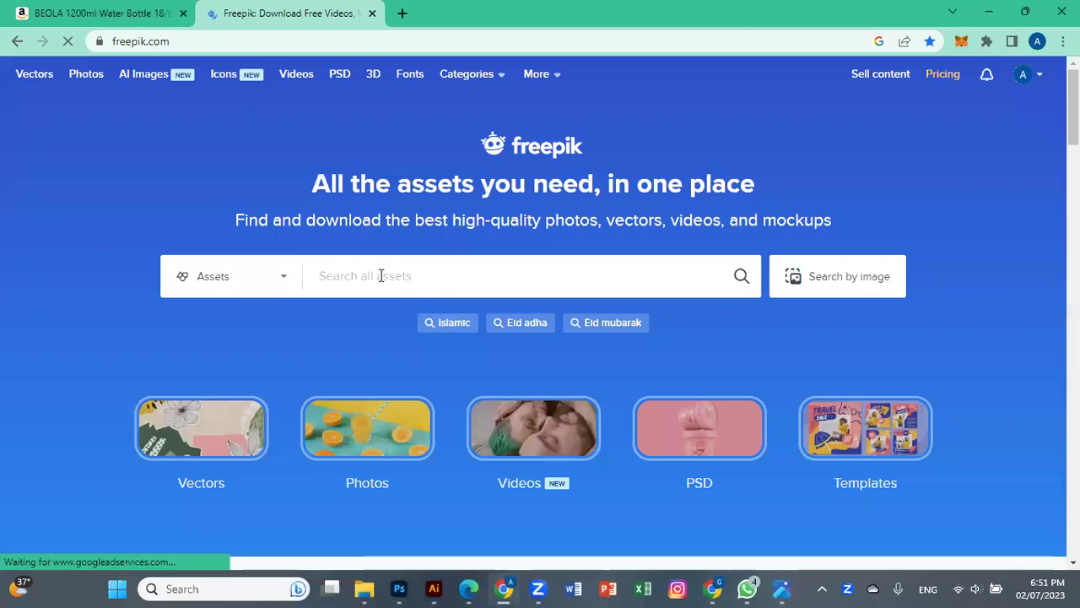
Step: Search Freepik for "bottle mockups images" and browse the results
text(mo)
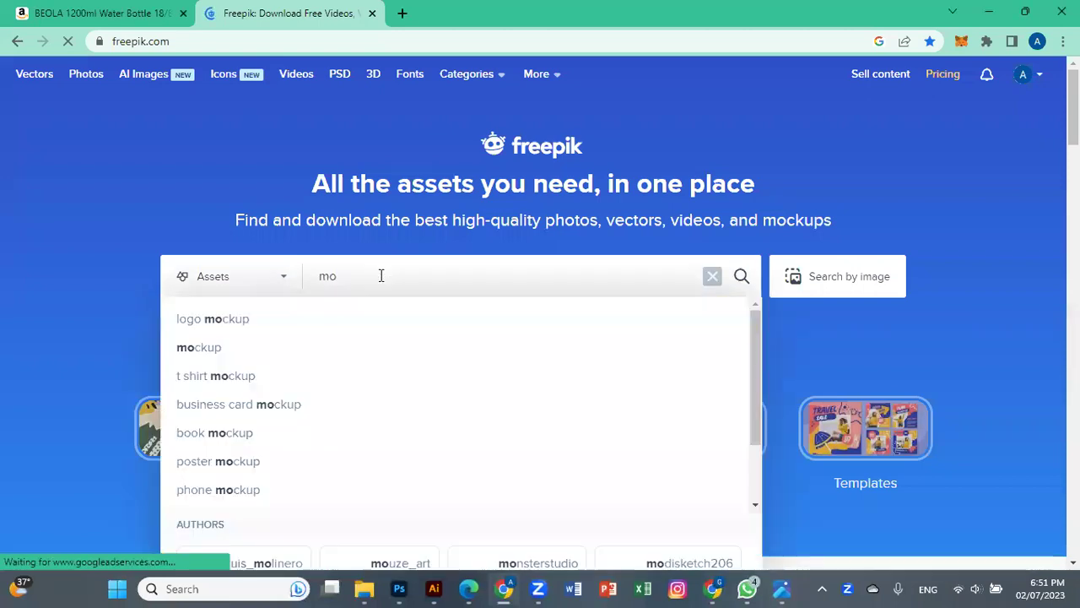
text(bott)
text( m)
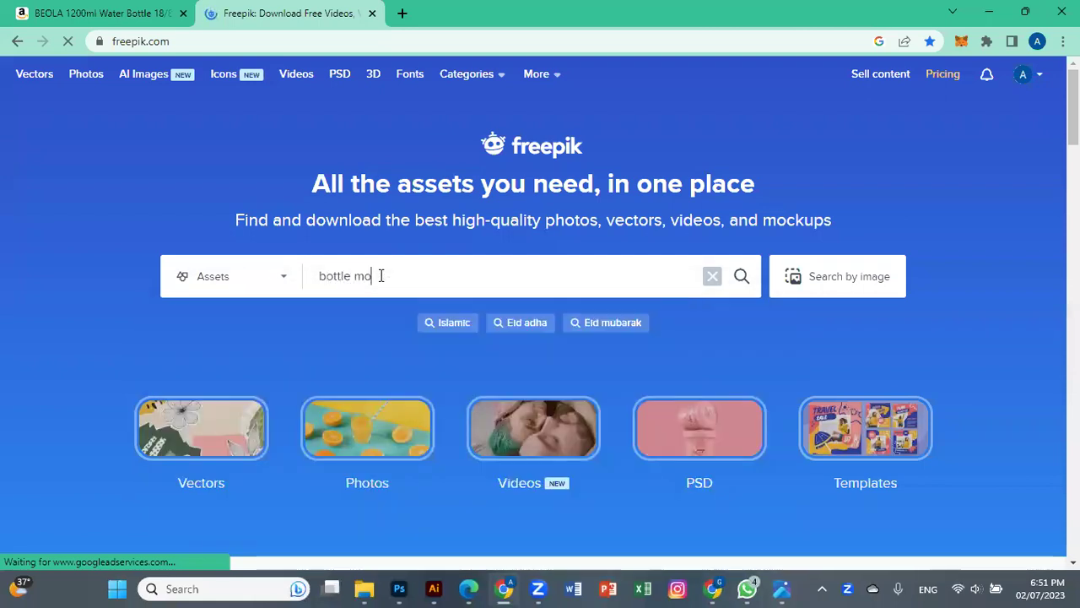
text(k)
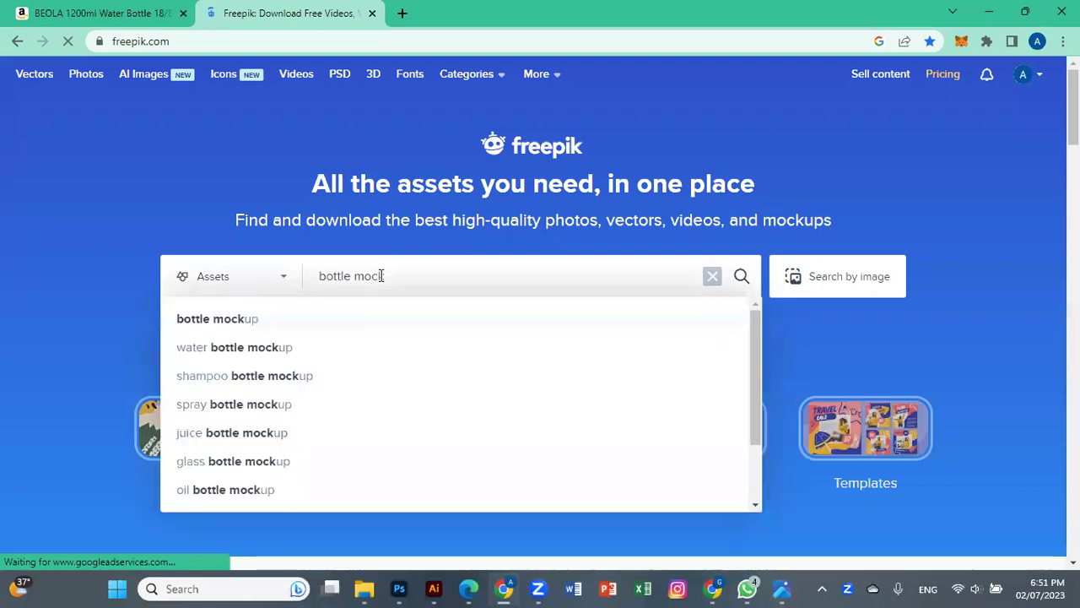
text(ups)
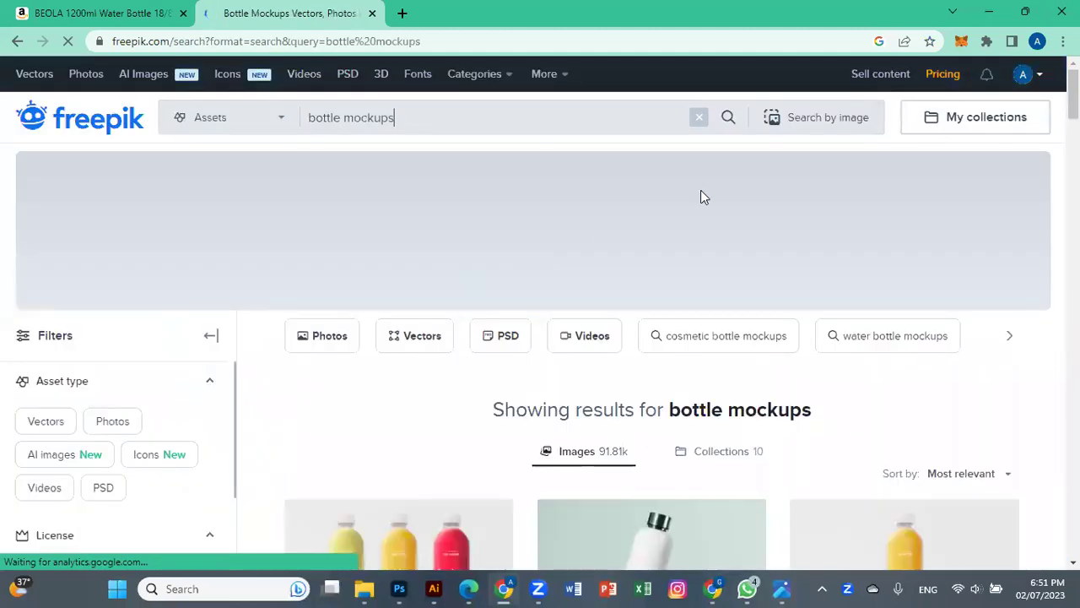
scroll(650, 355, down, 3)
scroll(649, 354, down, 2)
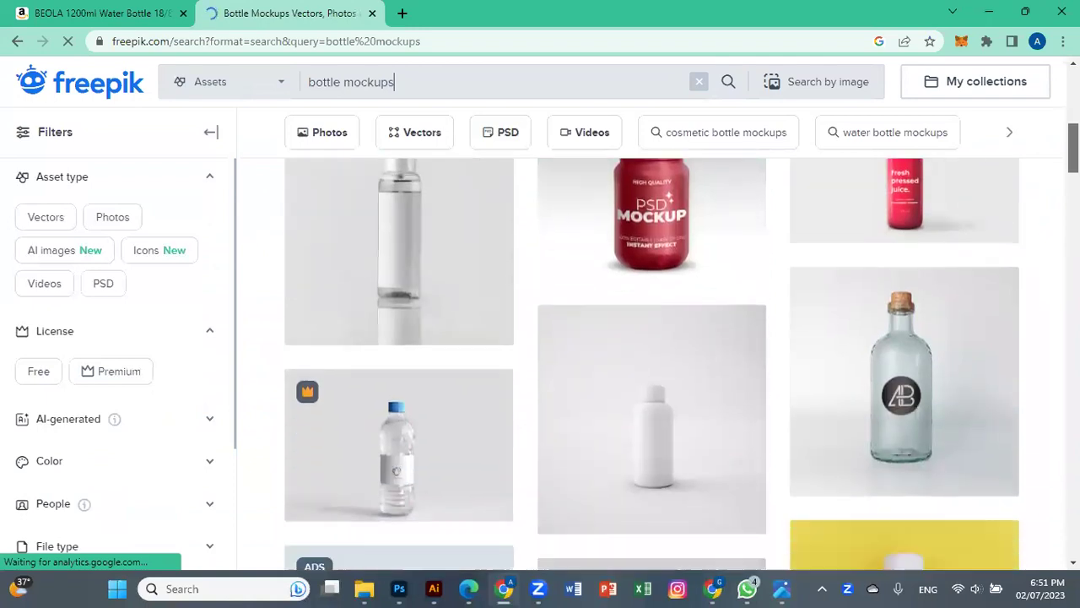
scroll(649, 355, down, 2)
scroll(650, 354, down, 2)
scroll(650, 363, down, 3)
scroll(650, 363, down, 3)
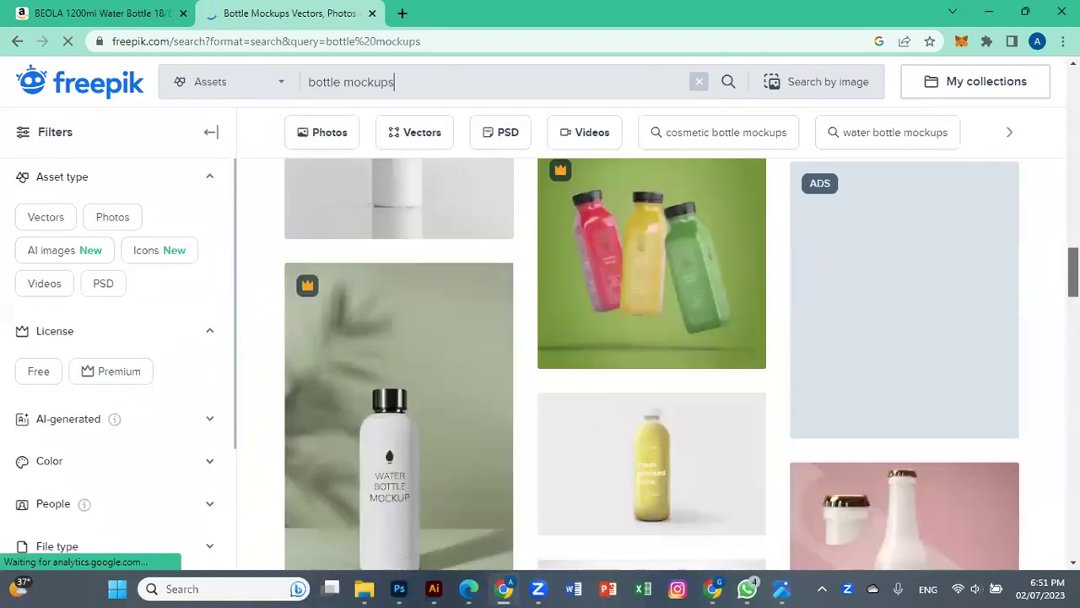
scroll(650, 363, down, 3)
scroll(650, 363, down, 2)
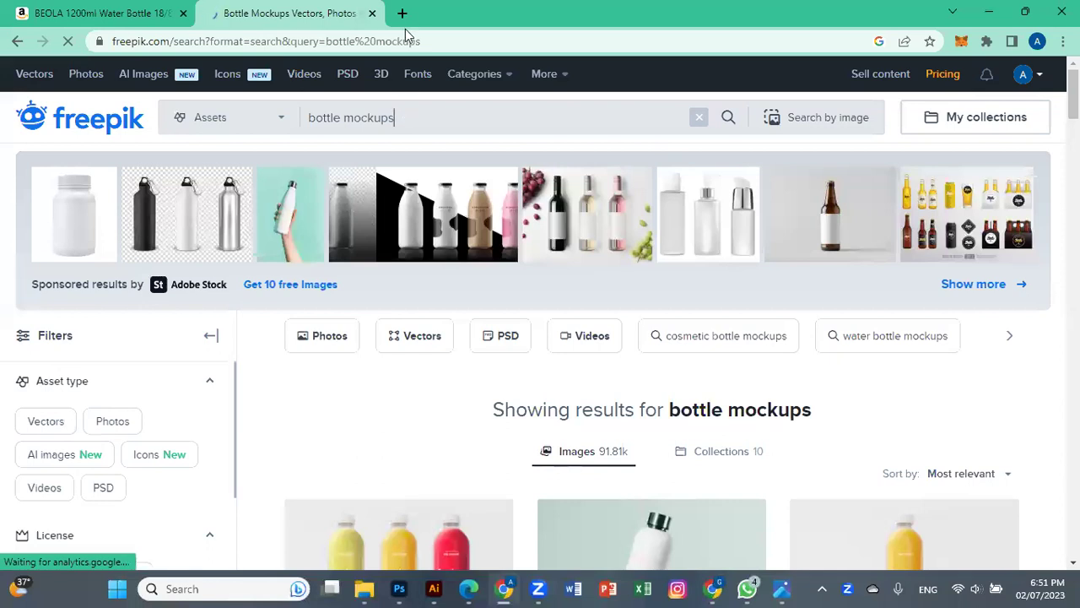
text( images)
key(Return)
Step: Refine the Freepik search to "bottle mockups background images"
scroll(540, 338, down, 2)
scroll(540, 337, down, 3)
scroll(541, 338, down, 3)
scroll(540, 337, down, 3)
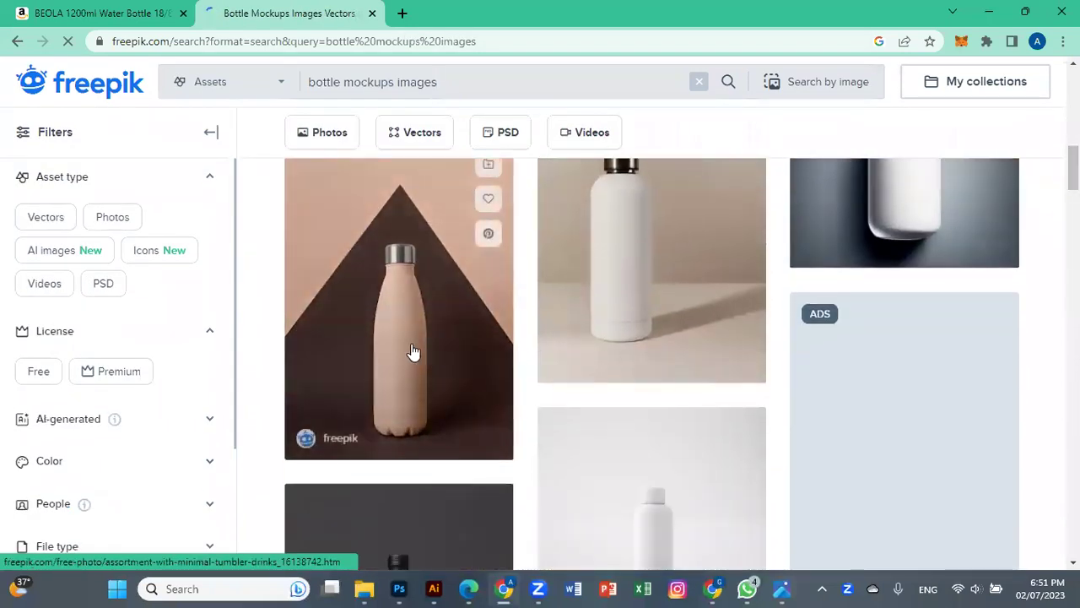
scroll(652, 363, down, 3)
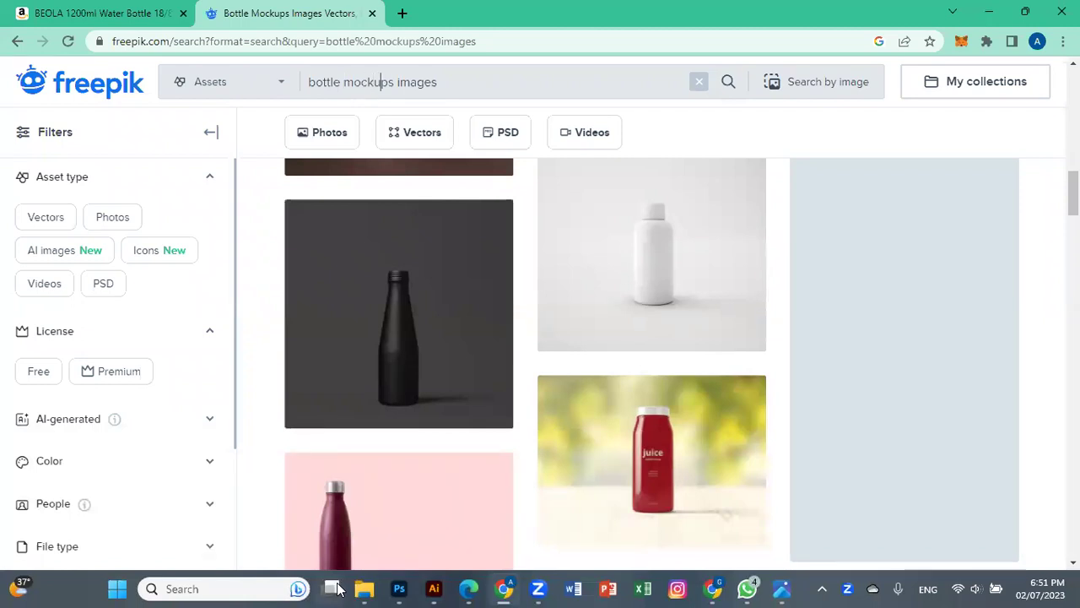
key(Right)
key(Right)
key(Right)
text(background)
key(Return)
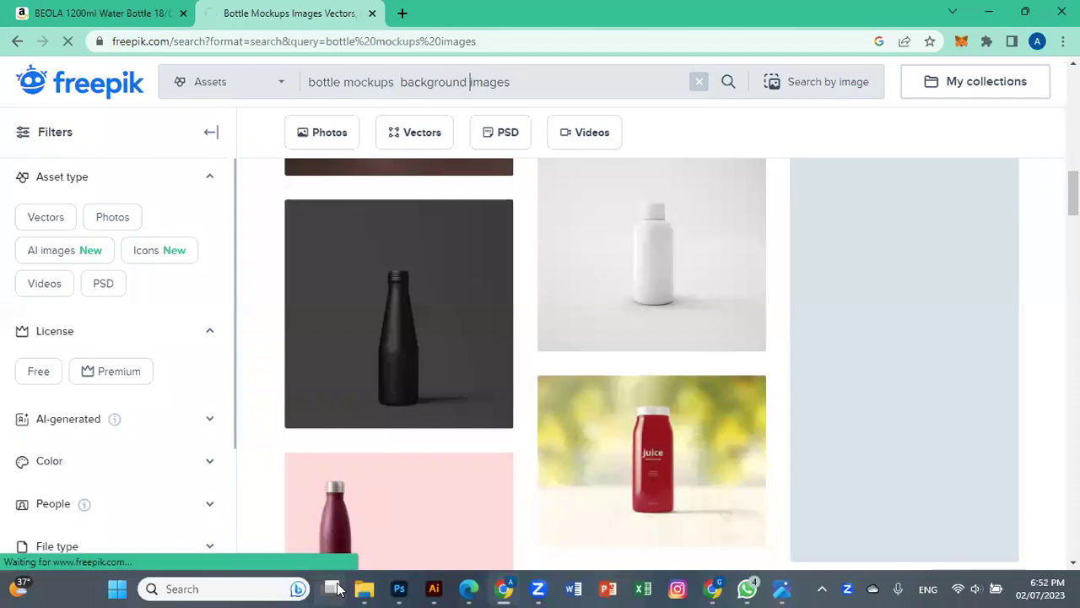
Step: Download the black tumbler-on-pink-tabletop photo and open the downloaded file
scroll(652, 355, down, 4)
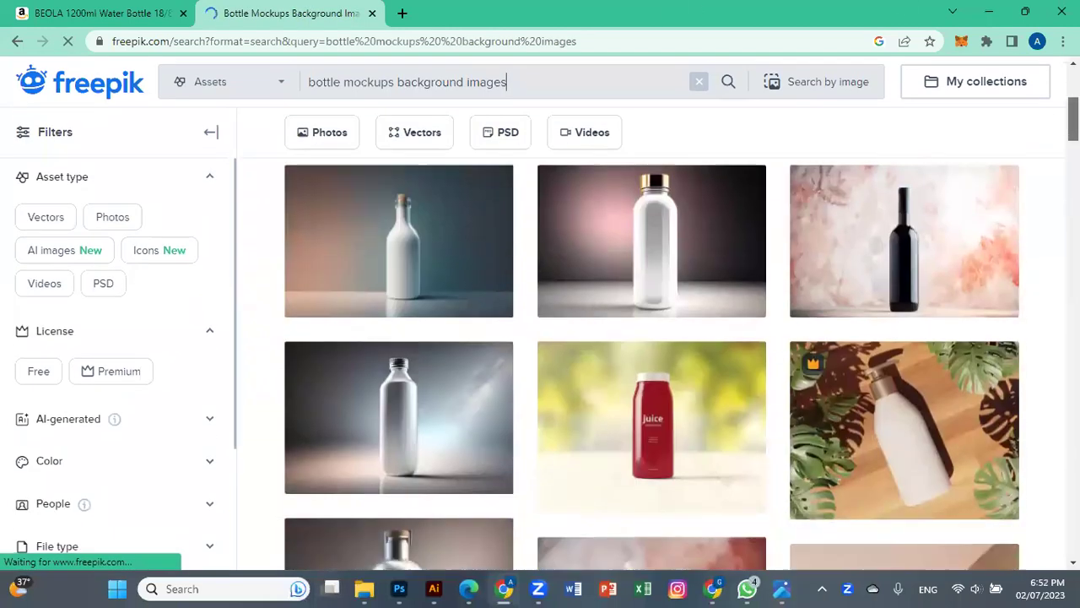
scroll(652, 354, down, 2)
scroll(651, 355, down, 1)
scroll(652, 355, down, 3)
scroll(651, 355, down, 3)
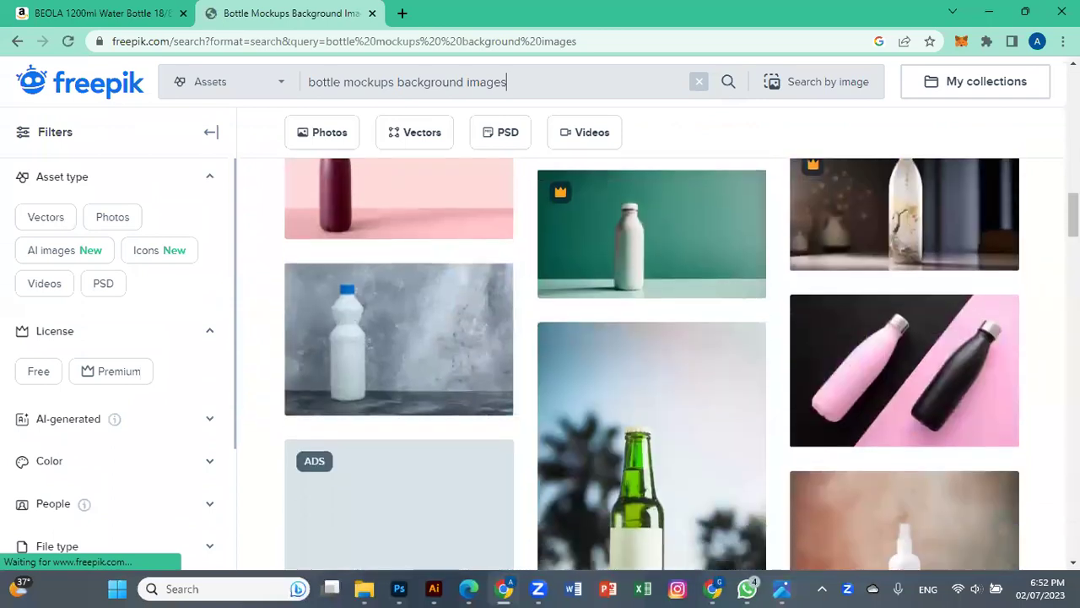
scroll(652, 355, down, 3)
scroll(652, 354, down, 3)
scroll(652, 355, down, 3)
scroll(652, 354, up, 5)
scroll(651, 354, down, 2)
scroll(652, 355, down, 3)
scroll(652, 354, down, 3)
scroll(652, 355, up, 3)
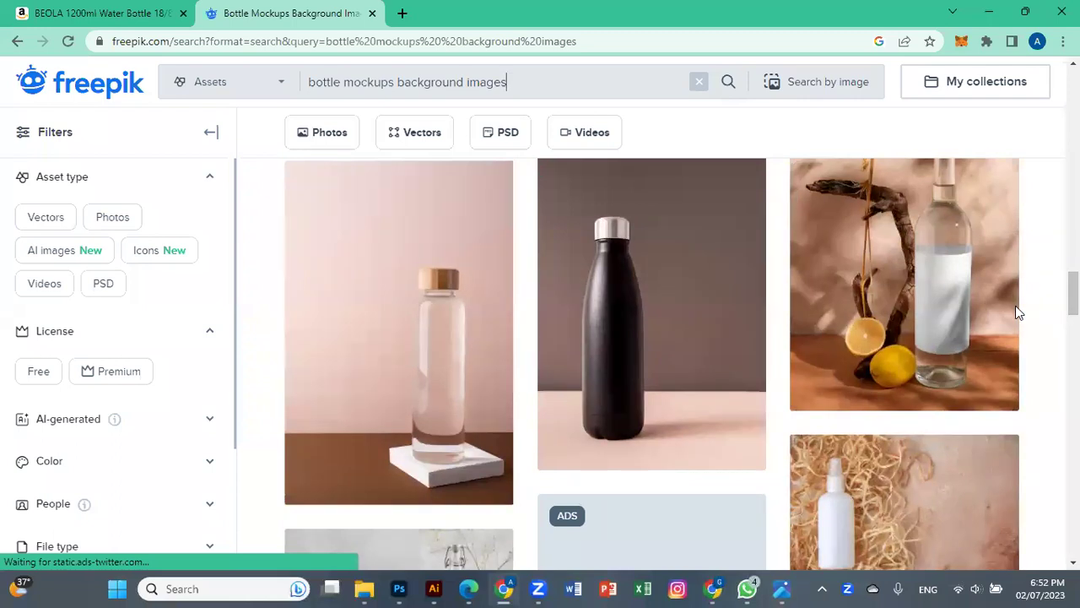
click(673, 350)
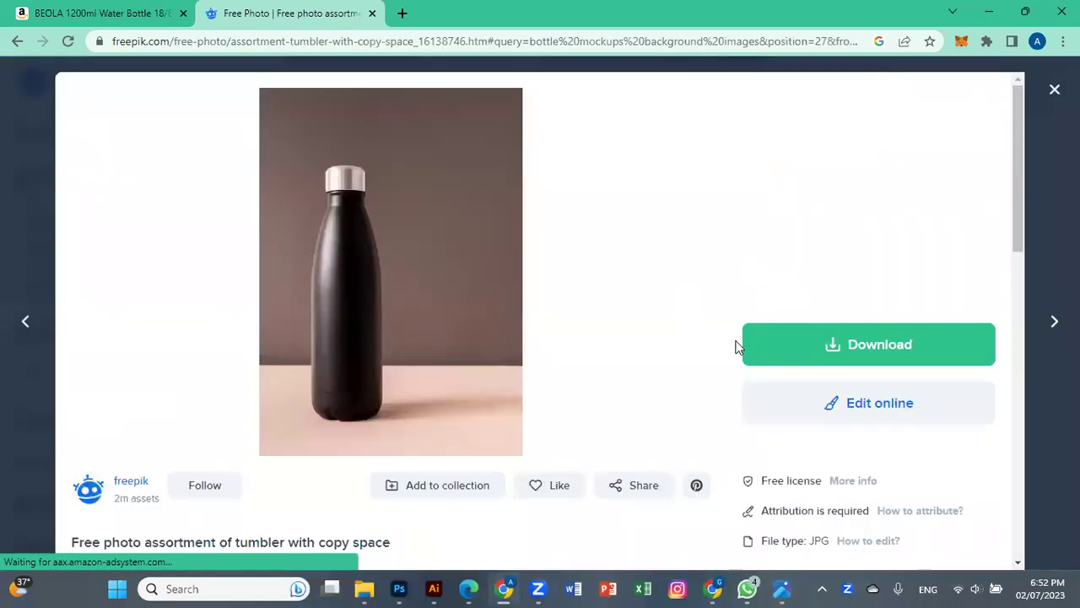
click(764, 346)
click(782, 549)
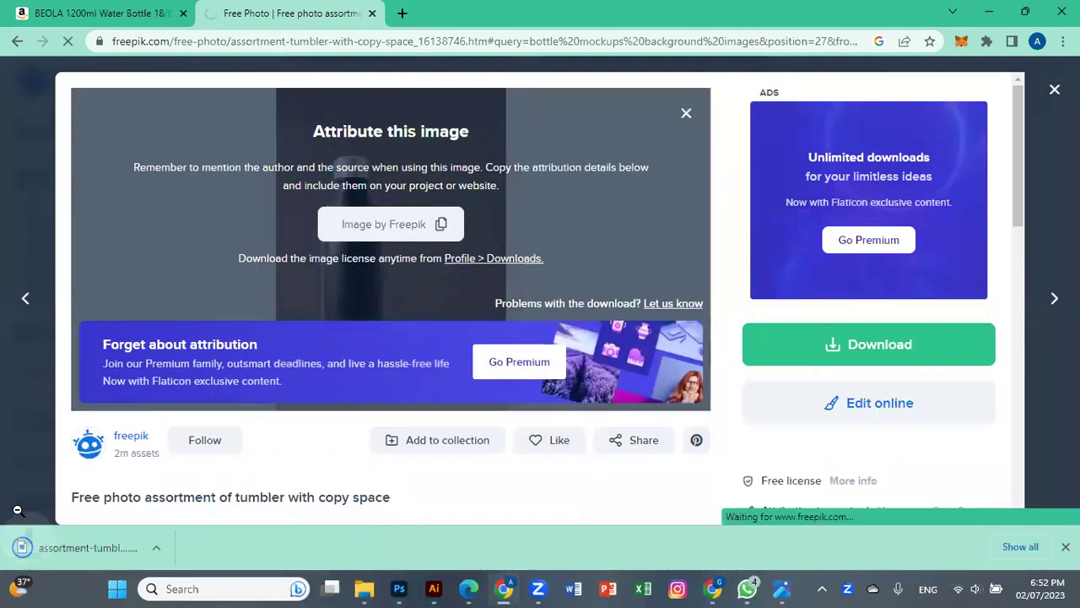
click(75, 545)
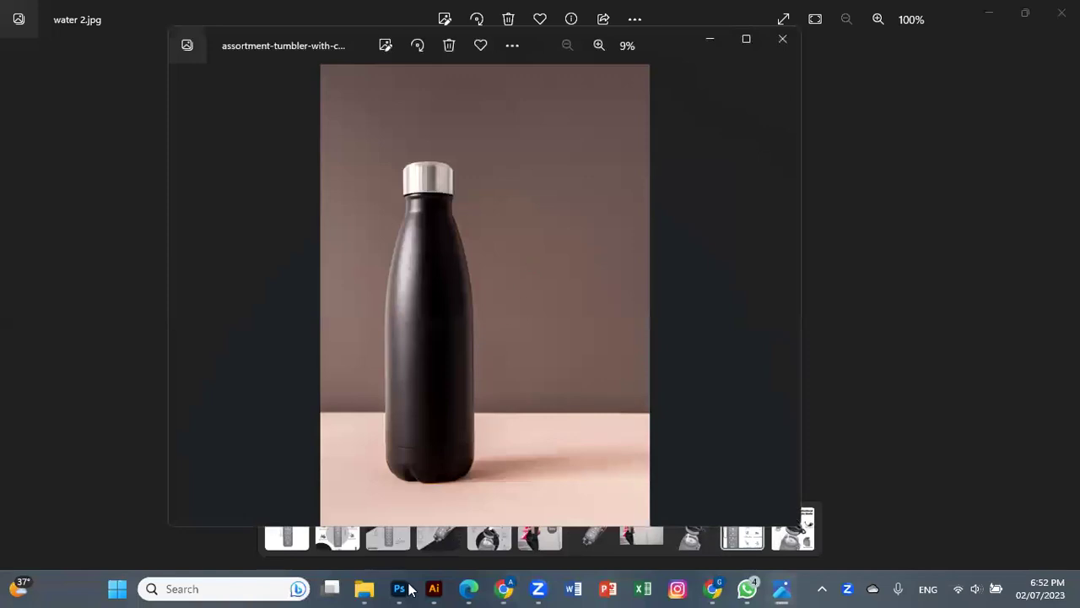
Step: Open the downloaded tumbler JPG in Photoshop as a new document
click(399, 588)
click(364, 588)
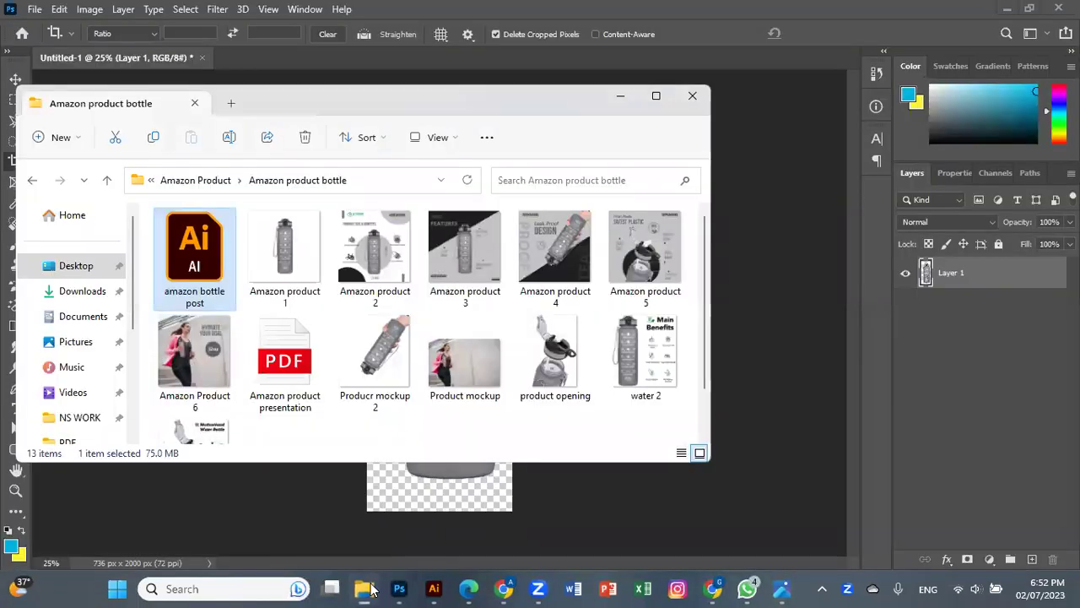
click(83, 290)
drag(179, 257, 473, 58)
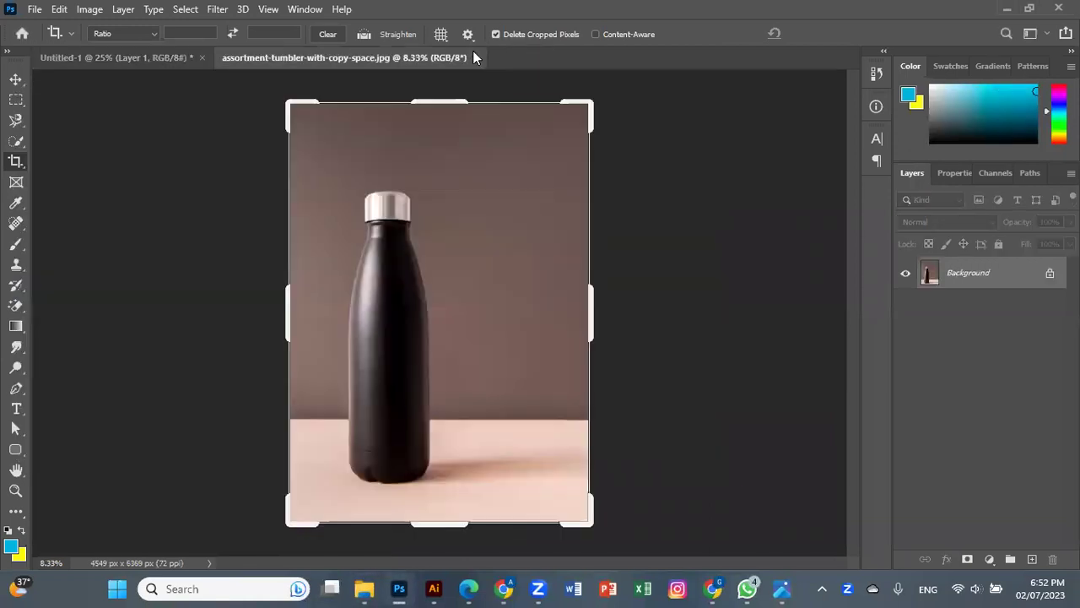
Step: Select the black bottle in the photo with the Object Selection Tool
click(15, 78)
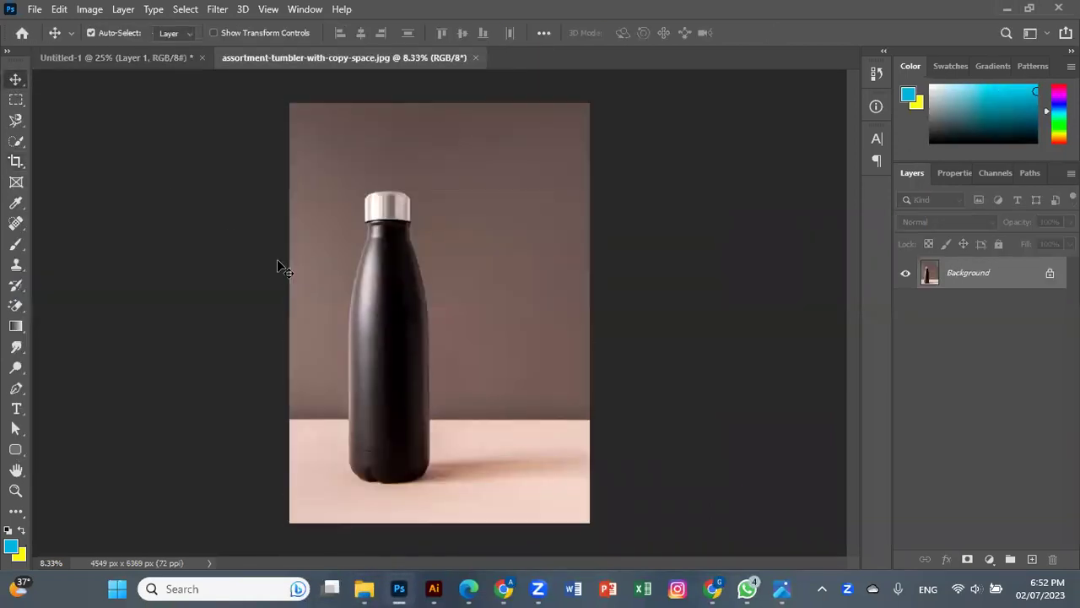
click(14, 124)
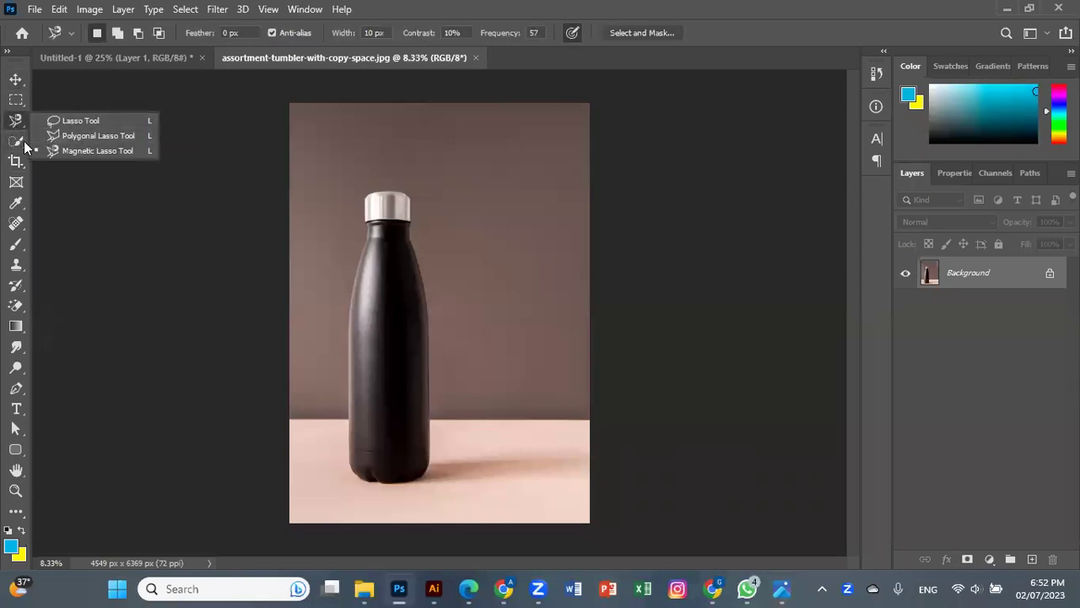
click(23, 145)
right_click(23, 145)
click(68, 142)
drag(336, 168, 448, 495)
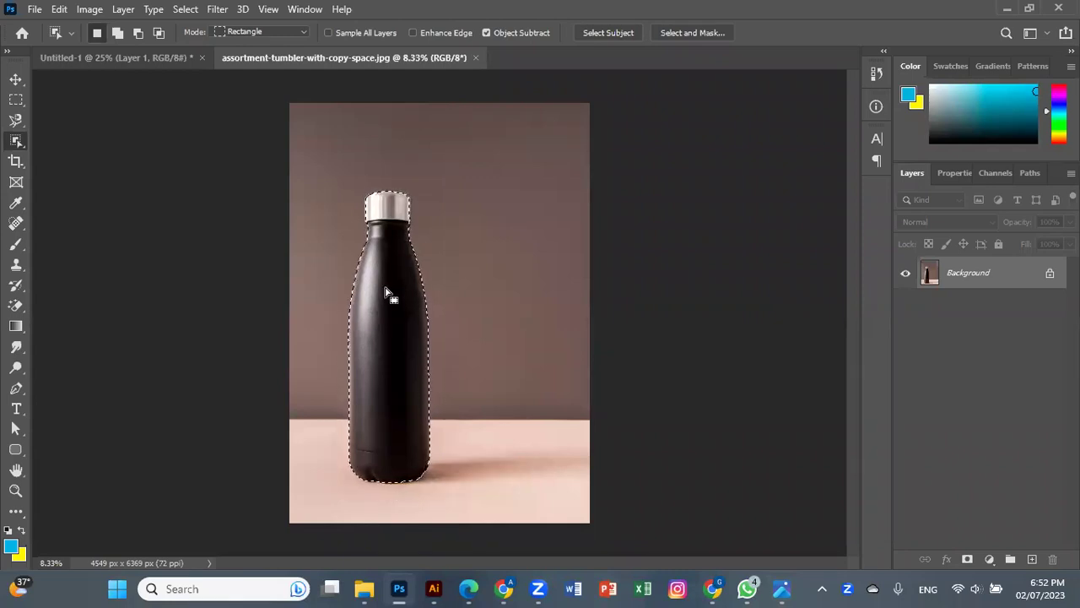
Step: Unlock the Background layer, delete the bottle to a transparent hole, and select the grey bottle
key(shift+BackSpace)
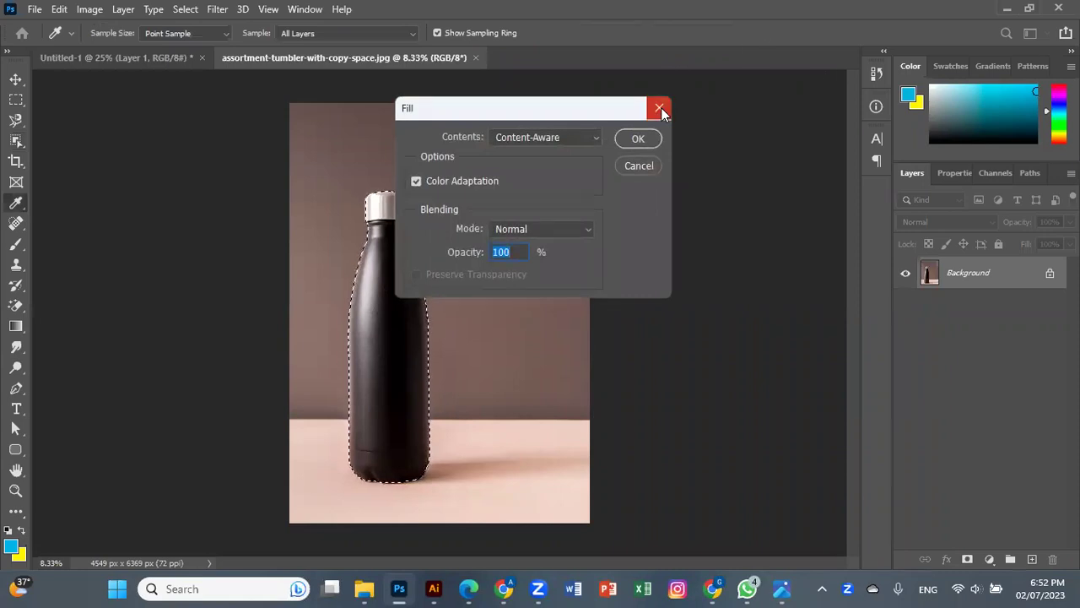
click(659, 109)
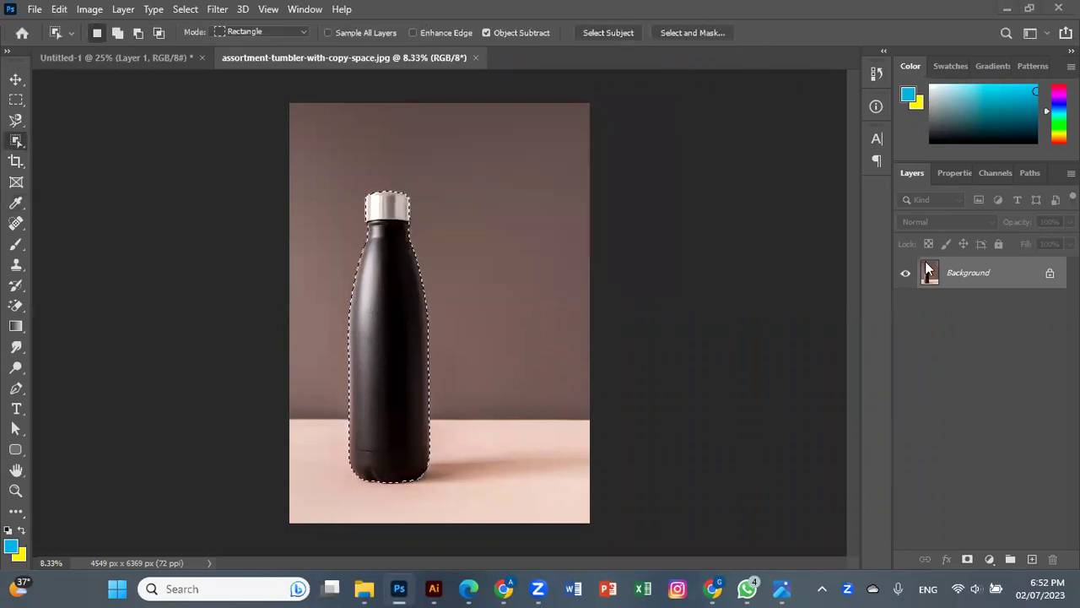
click(1050, 272)
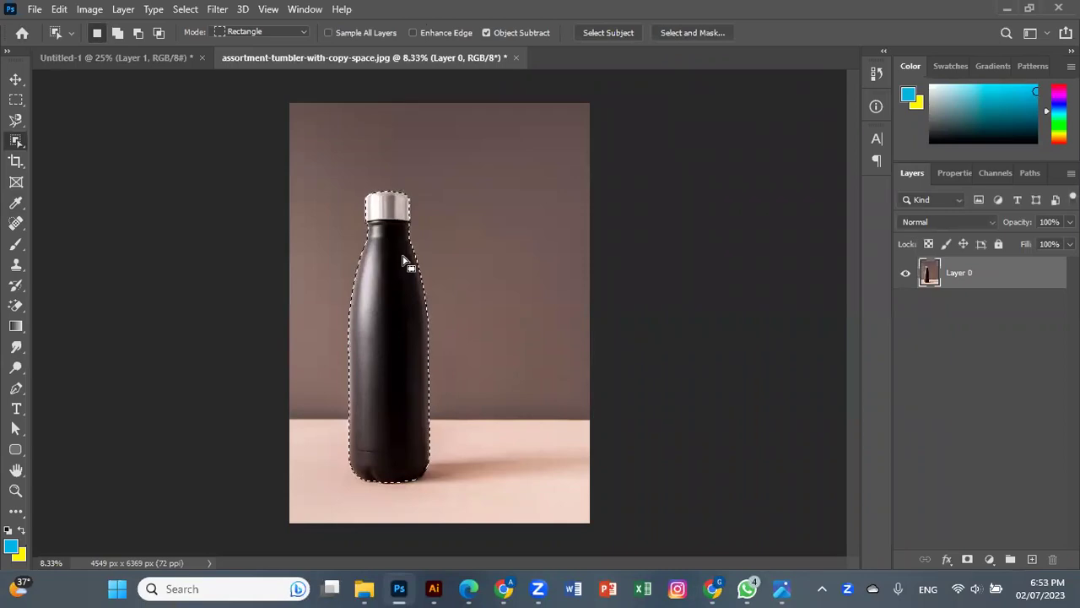
key(Delete)
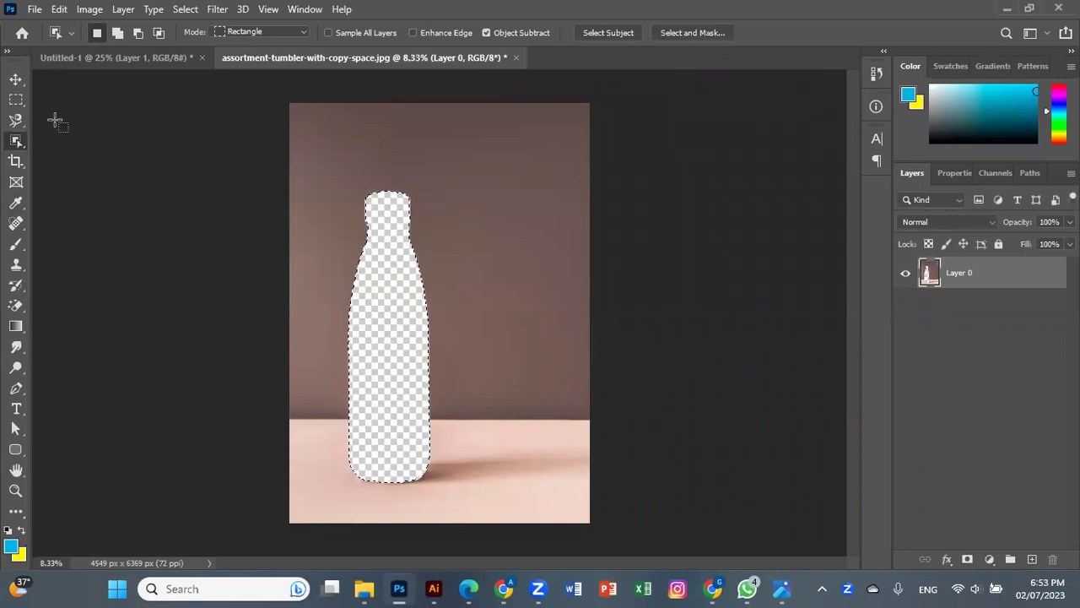
key(ctrl+d)
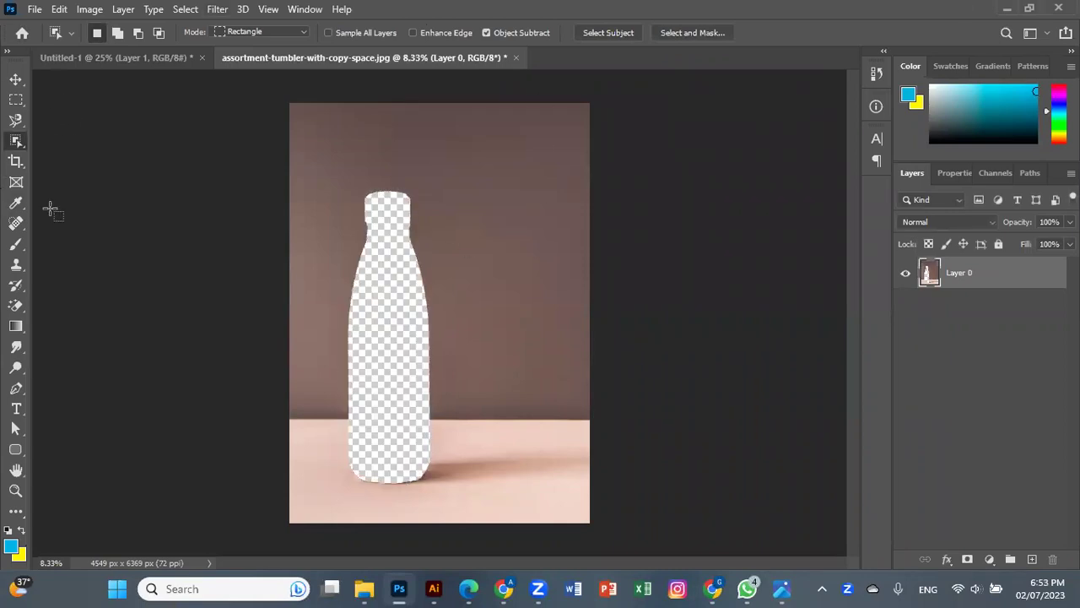
click(184, 61)
drag(431, 252, 362, 100)
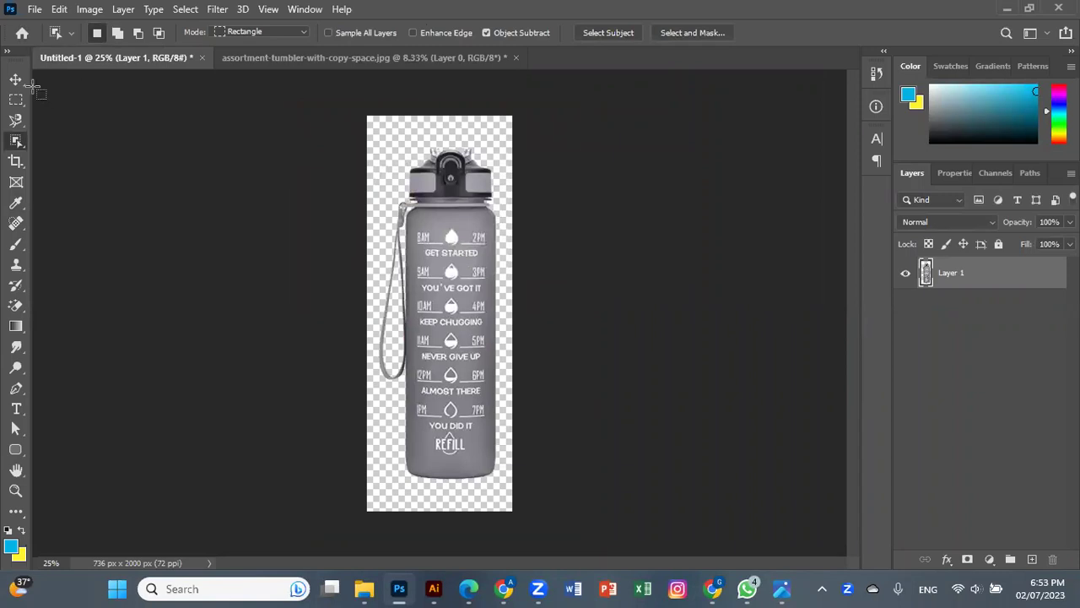
Step: Drag the grey bottle into the tumbler photo as Layer 1, scale it to about 308%, and seat it in the gap
click(15, 78)
mouse_move(450, 296)
mouse_down()
mouse_move(381, 62)
mouse_move(410, 469)
mouse_up()
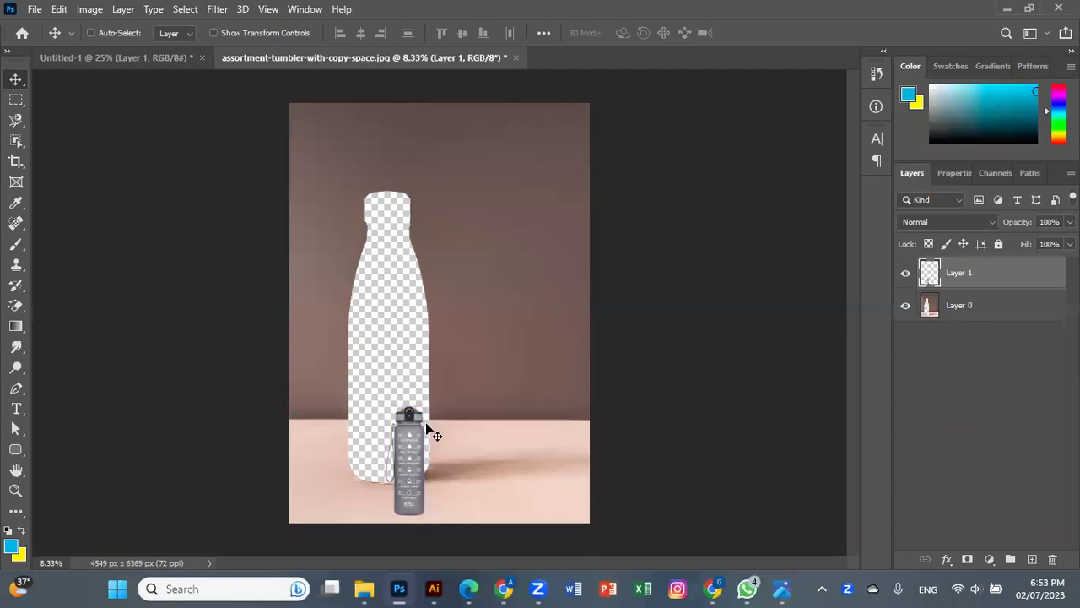
key(ctrl+t)
drag(429, 405, 569, 159)
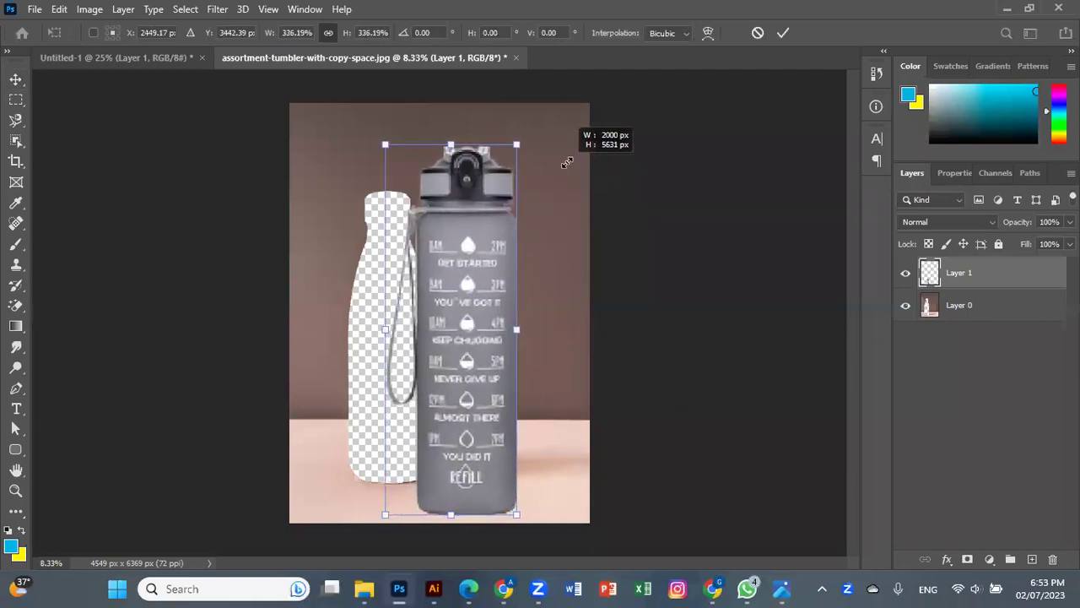
mouse_move(482, 324)
mouse_down()
mouse_move(384, 321)
mouse_move(401, 320)
mouse_up()
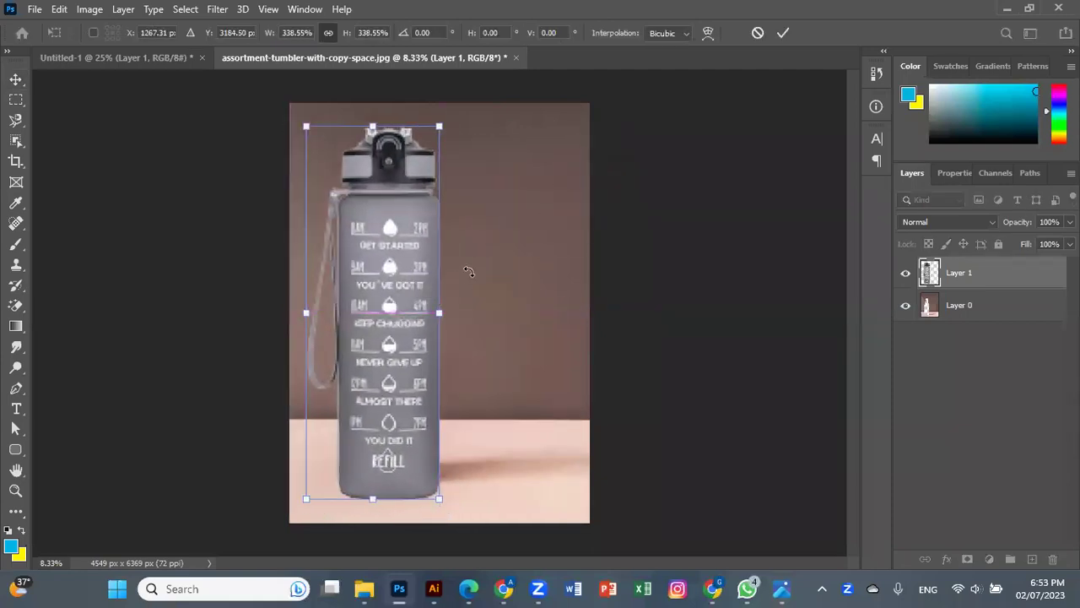
drag(438, 127, 426, 159)
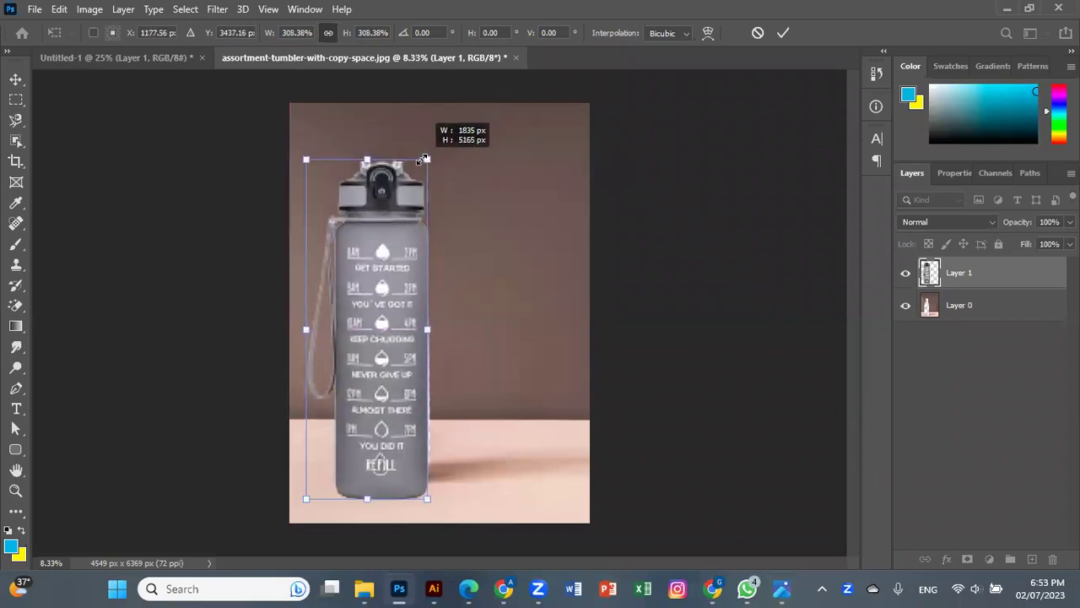
drag(401, 267, 412, 262)
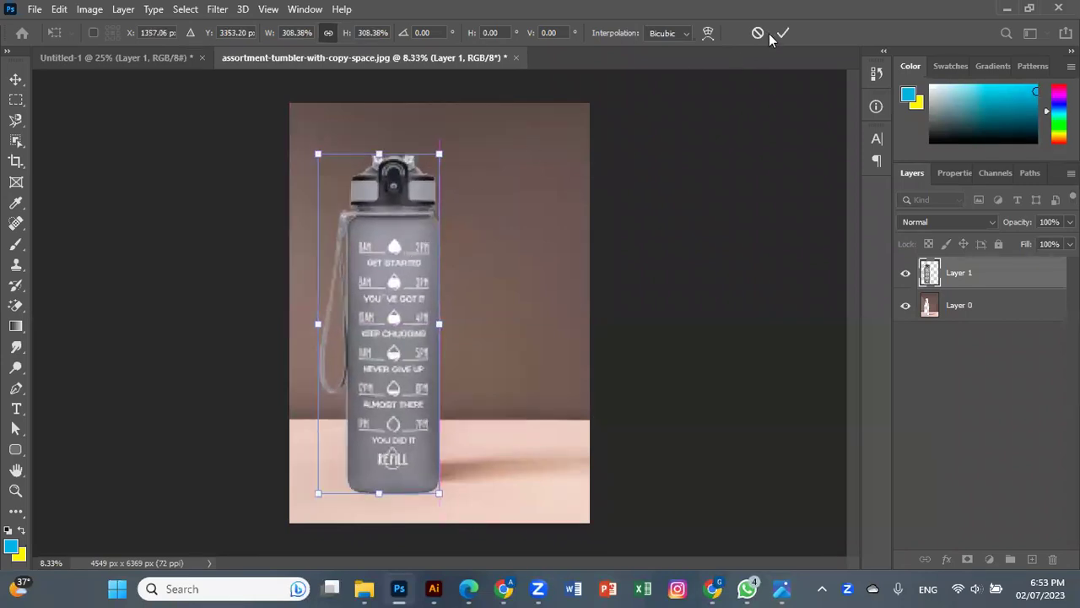
mouse_move(386, 277)
mouse_down()
mouse_move(678, 266)
mouse_move(372, 254)
mouse_up()
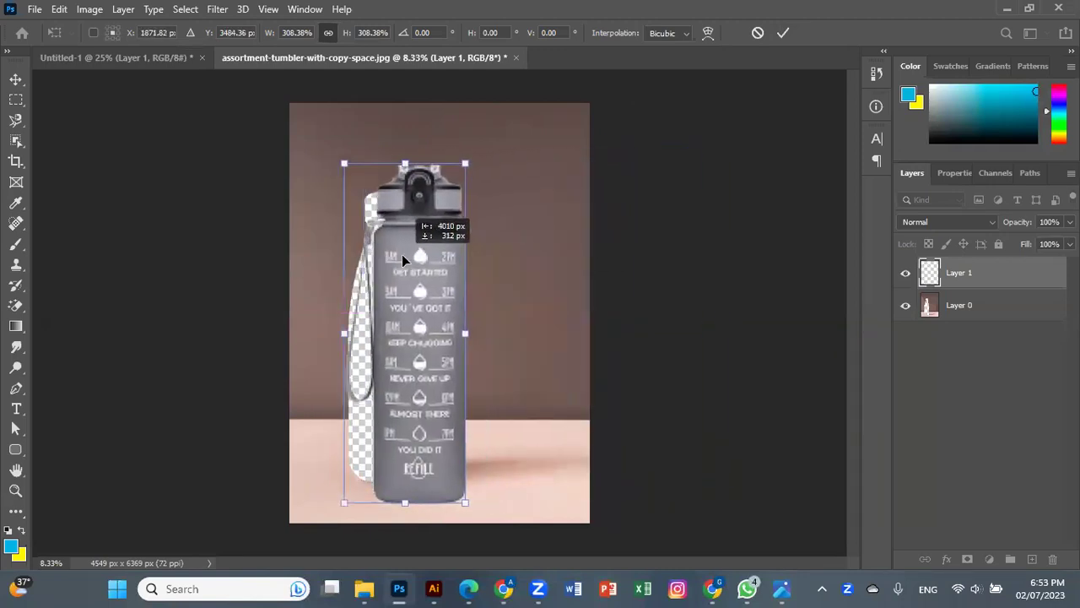
click(783, 33)
drag(412, 318, 412, 299)
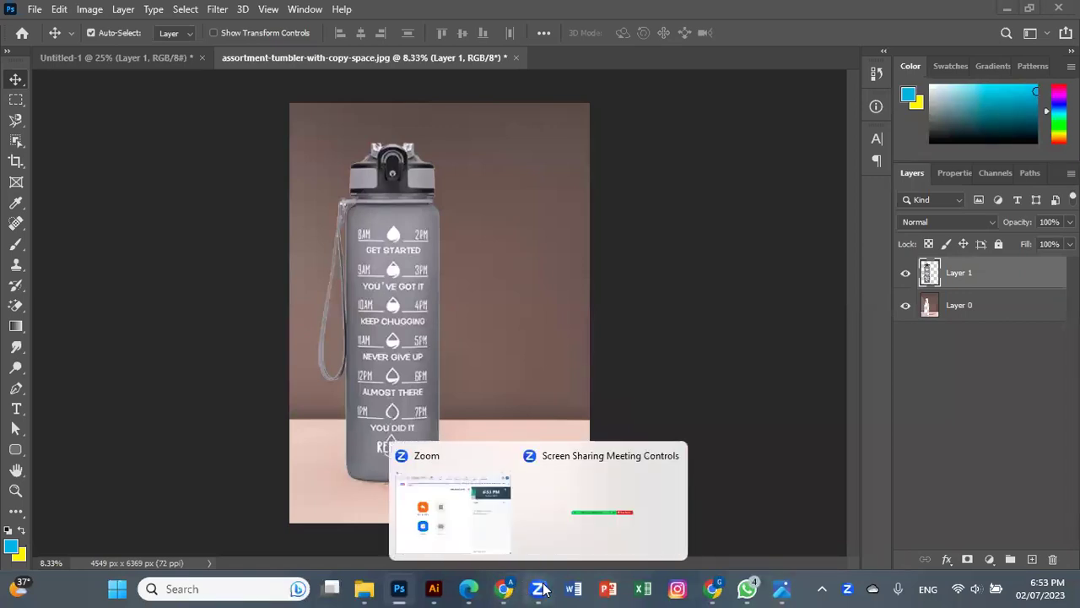
click(436, 588)
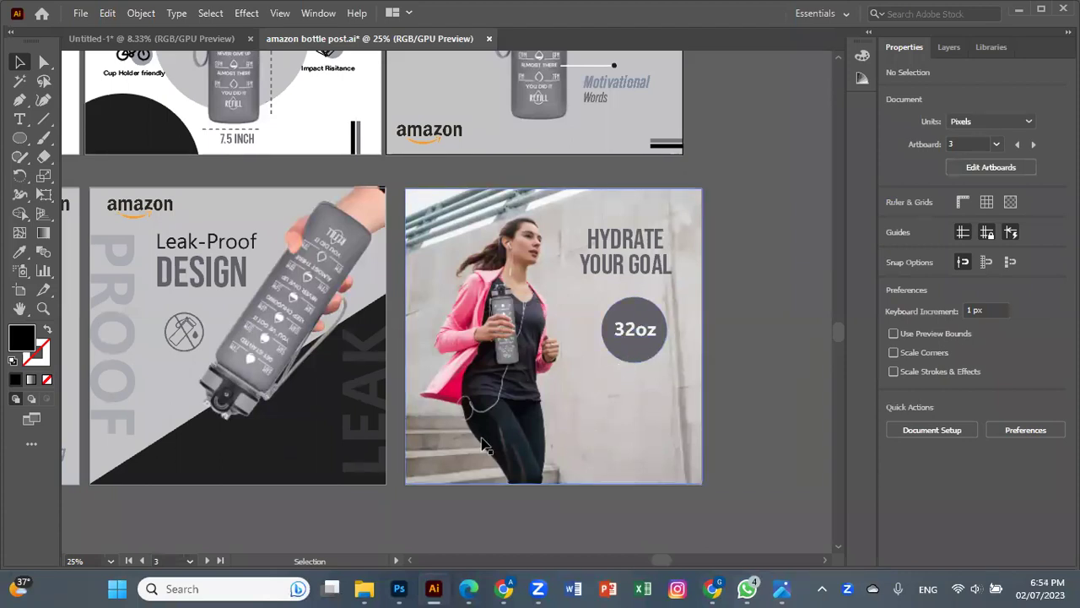
scroll(131, 445, up, 1)
scroll(131, 445, left, 3)
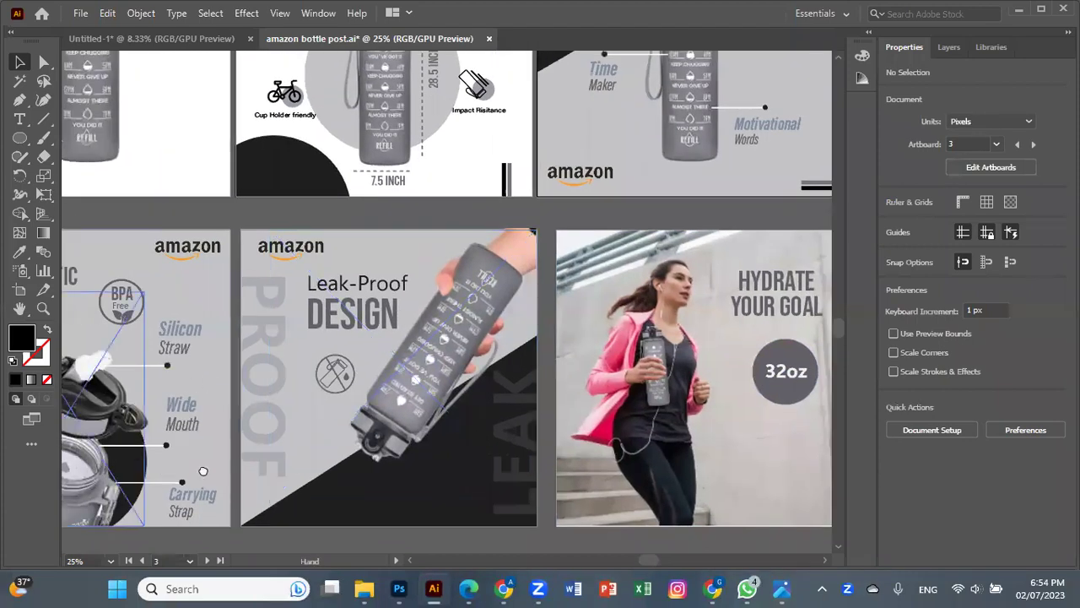
scroll(127, 440, down, 2)
scroll(127, 441, left, 3)
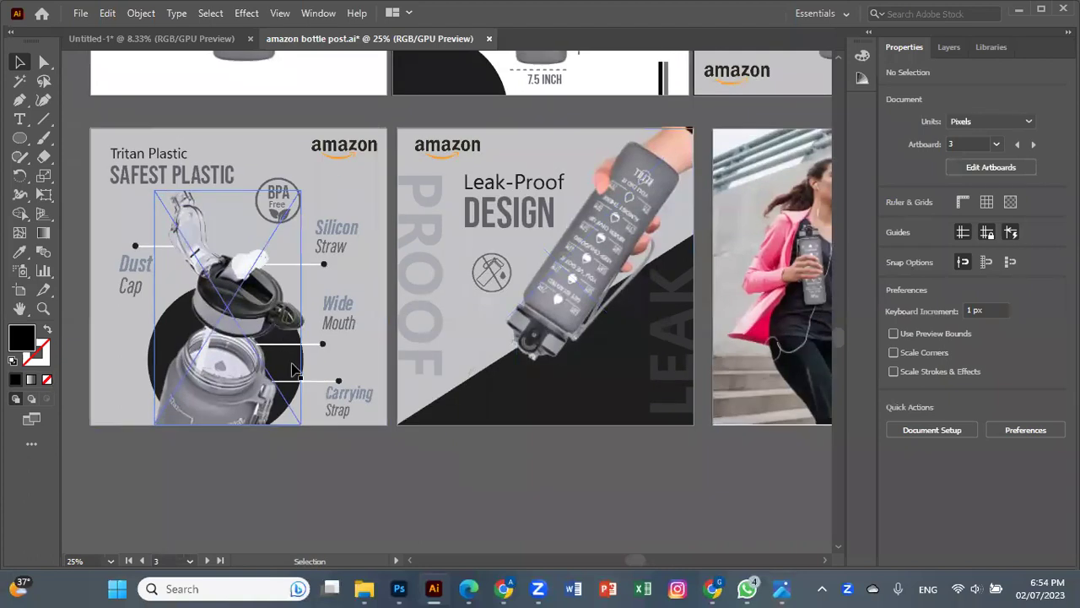
scroll(499, 246, up, 4)
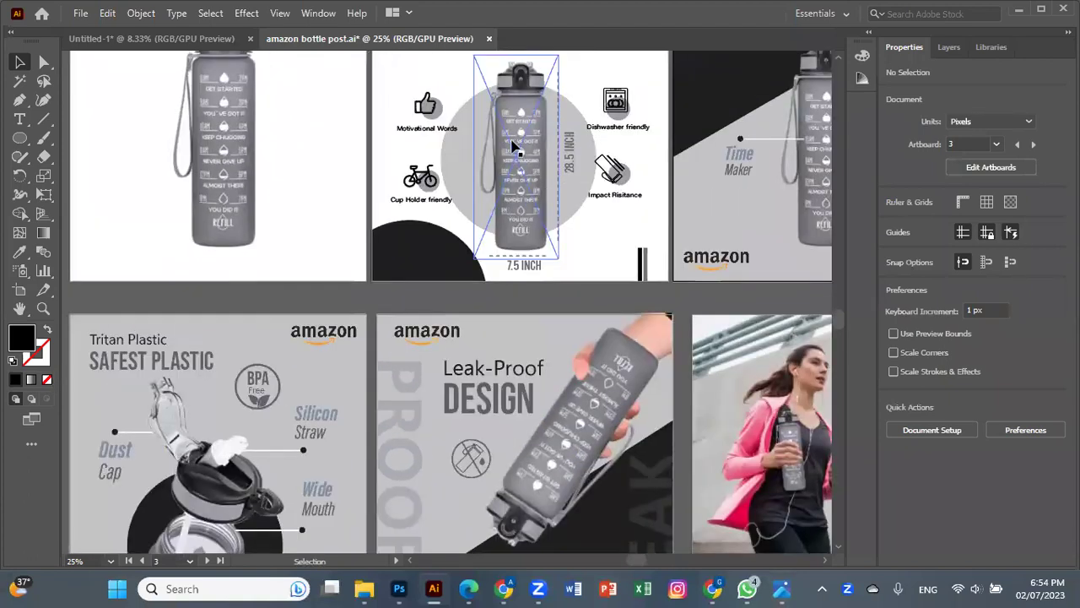
scroll(494, 321, down, 2)
scroll(494, 321, right, 3)
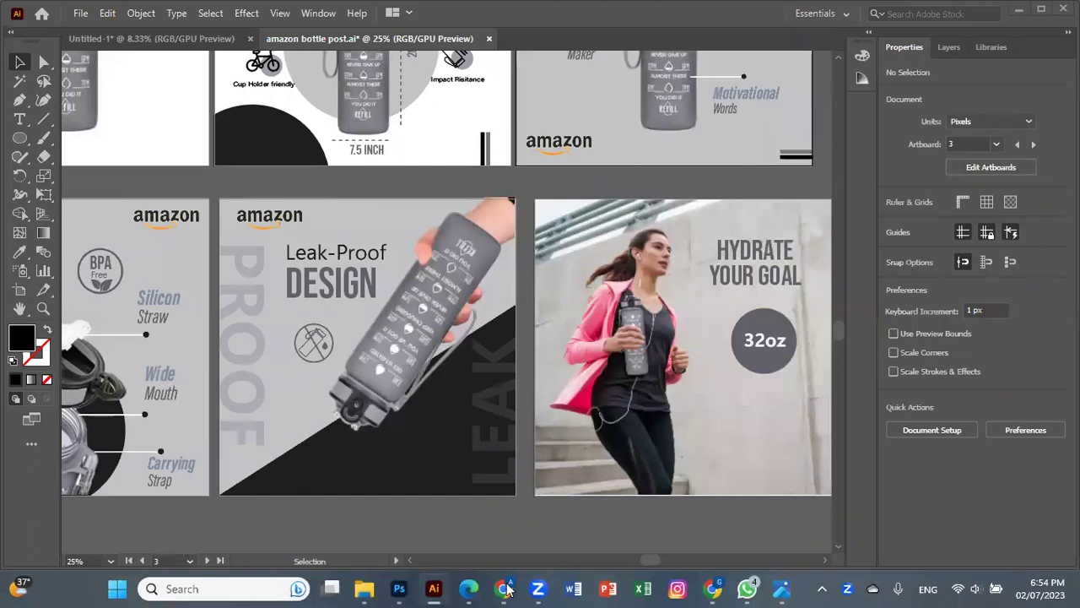
Step: Browse to Desktop › NS WORK › PDF and open Course Outline
click(365, 582)
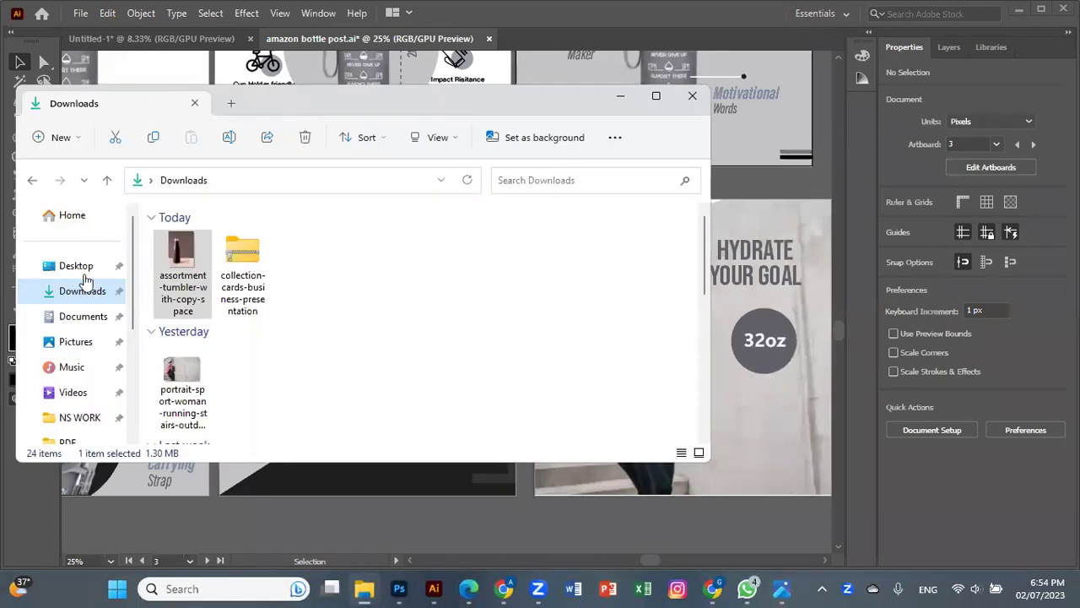
click(80, 268)
click(452, 265)
double_click(453, 265)
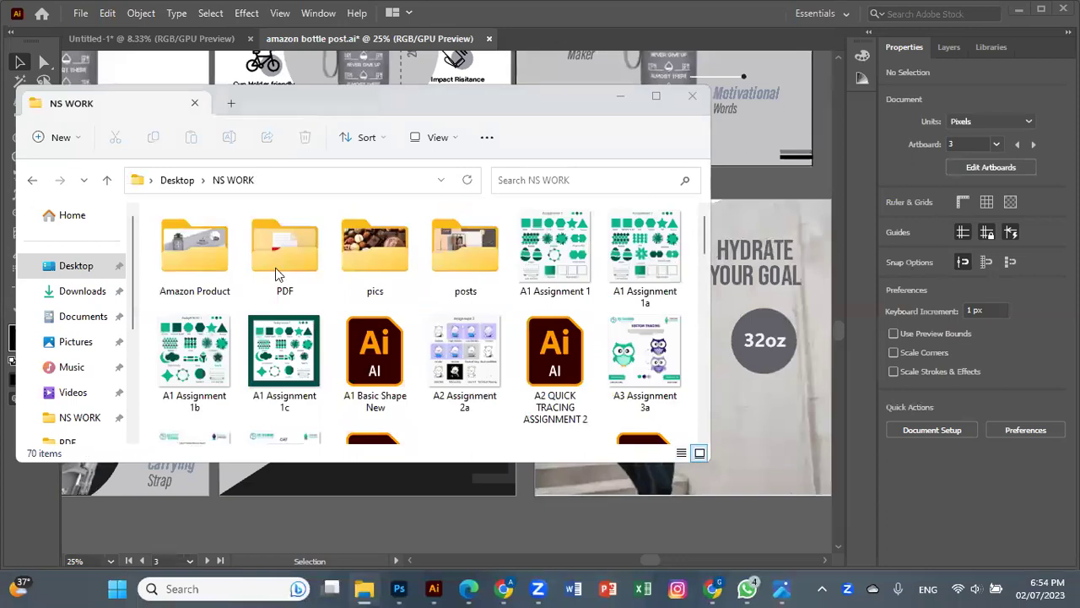
double_click(279, 268)
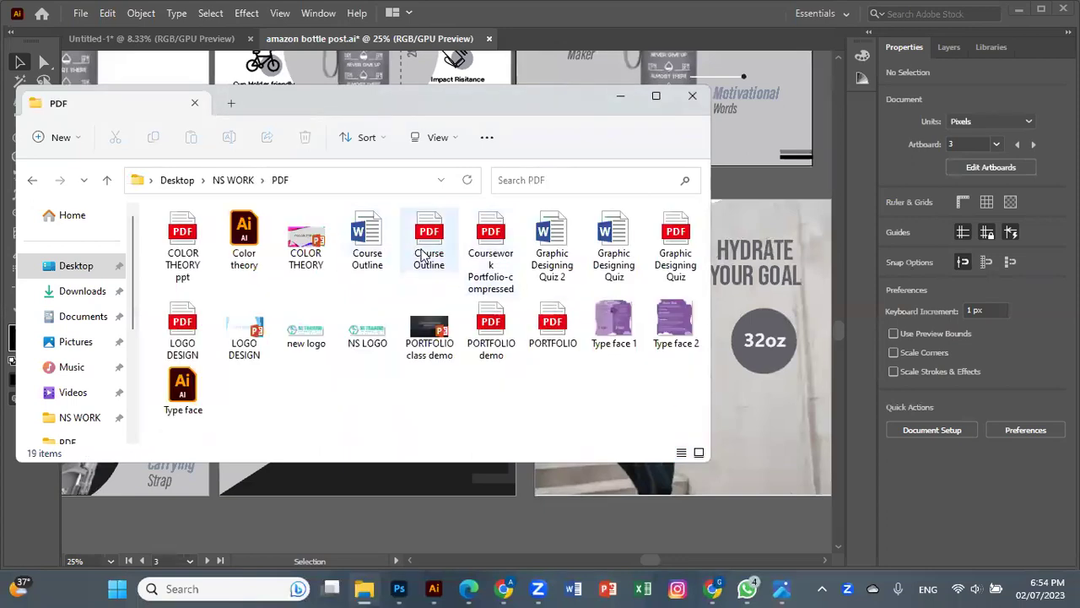
double_click(425, 255)
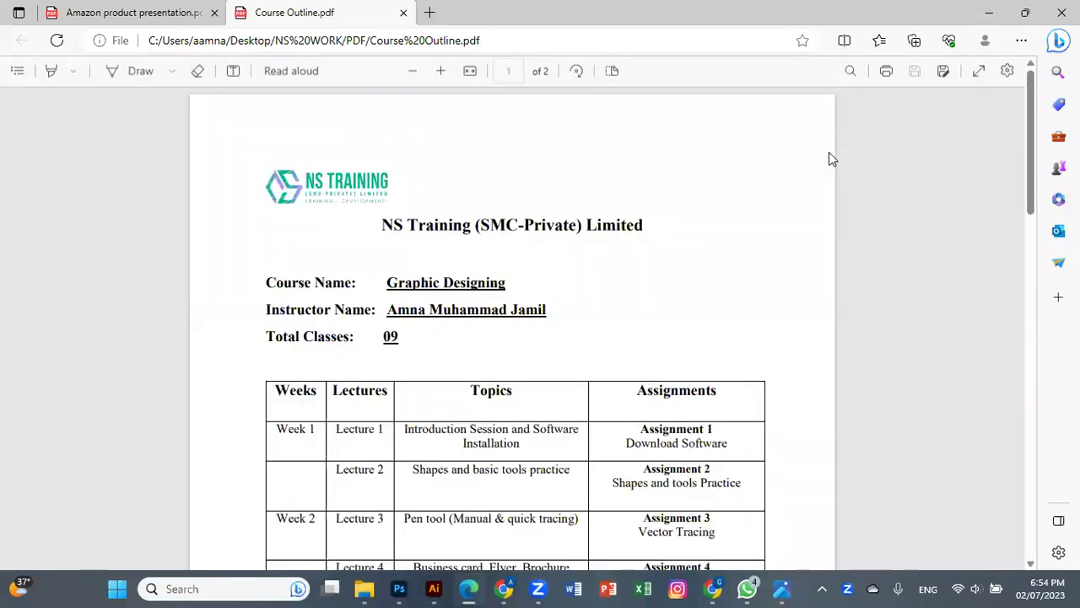
Step: Close the Amazon product presentation and open PORTFOLIO demo from the PDF folder
drag(1030, 133, 1034, 172)
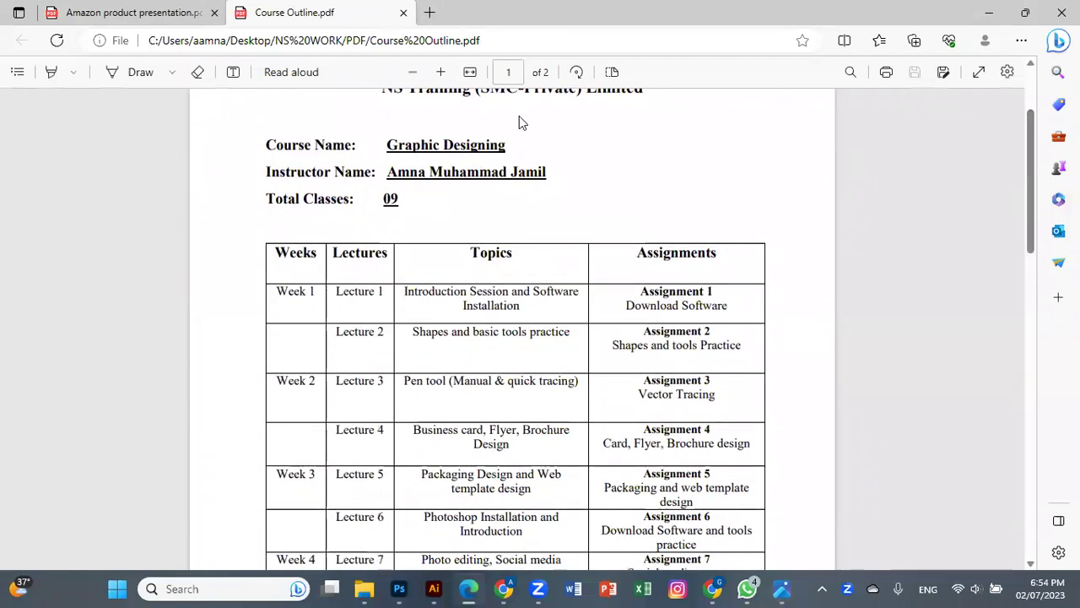
click(214, 12)
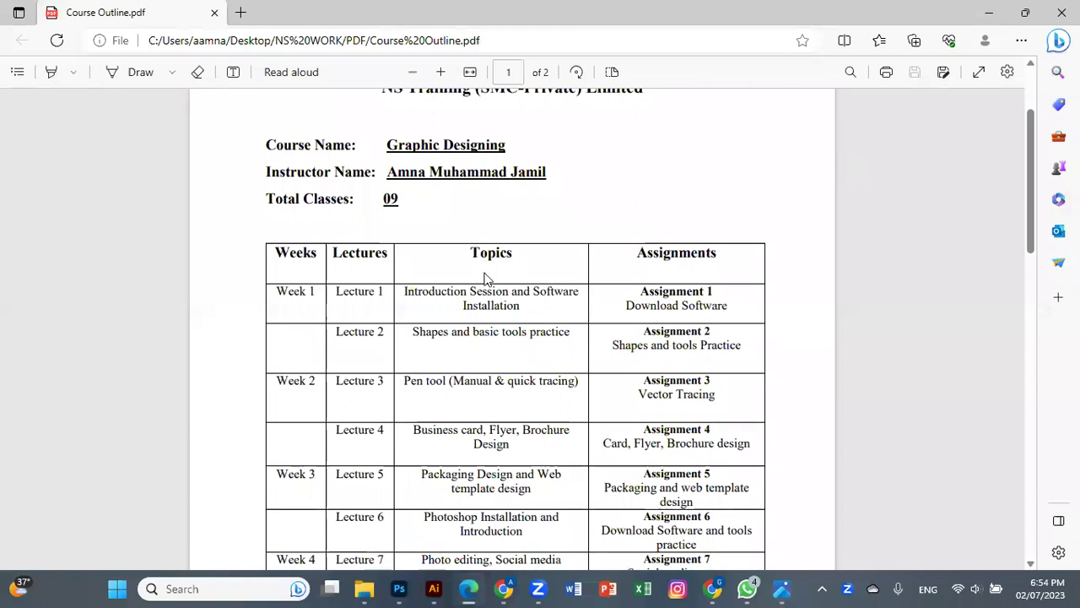
key(alt+Tab)
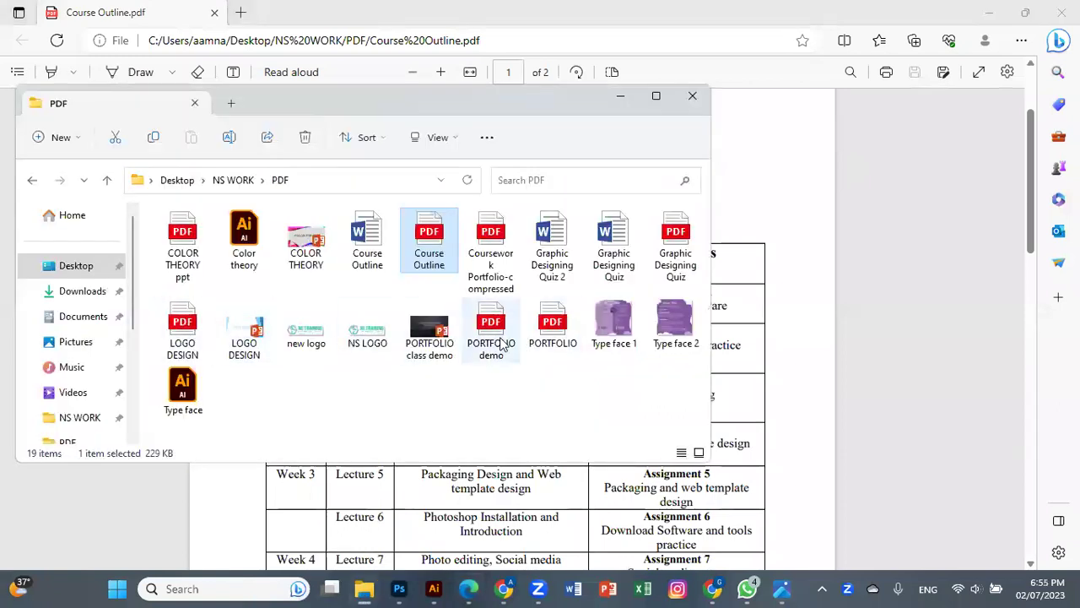
double_click(499, 347)
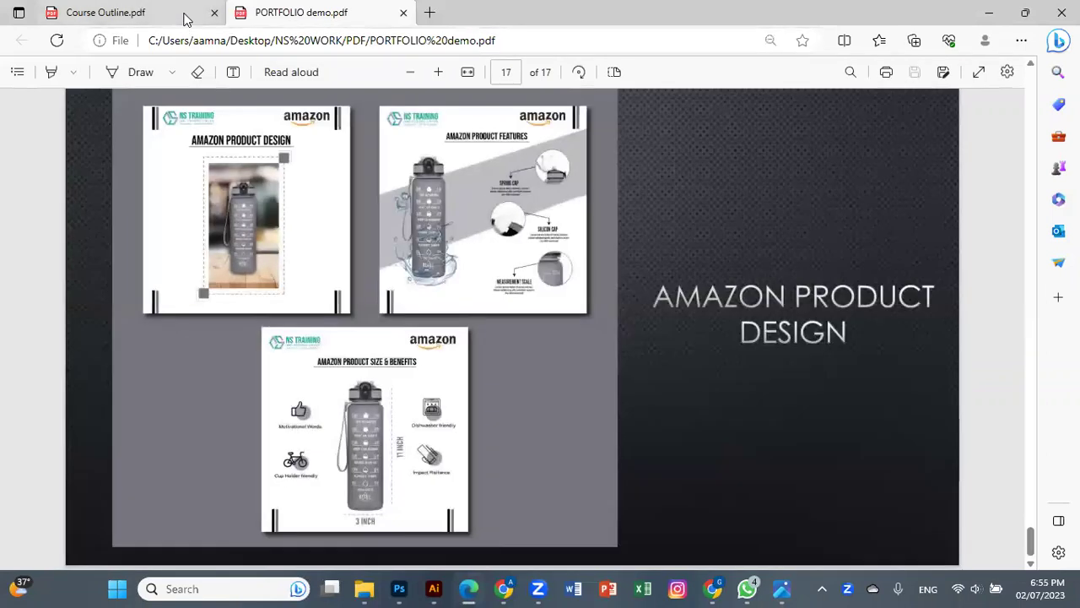
Step: Skim the PORTFOLIO demo, then return to the Course Outline.pdf tab
click(183, 15)
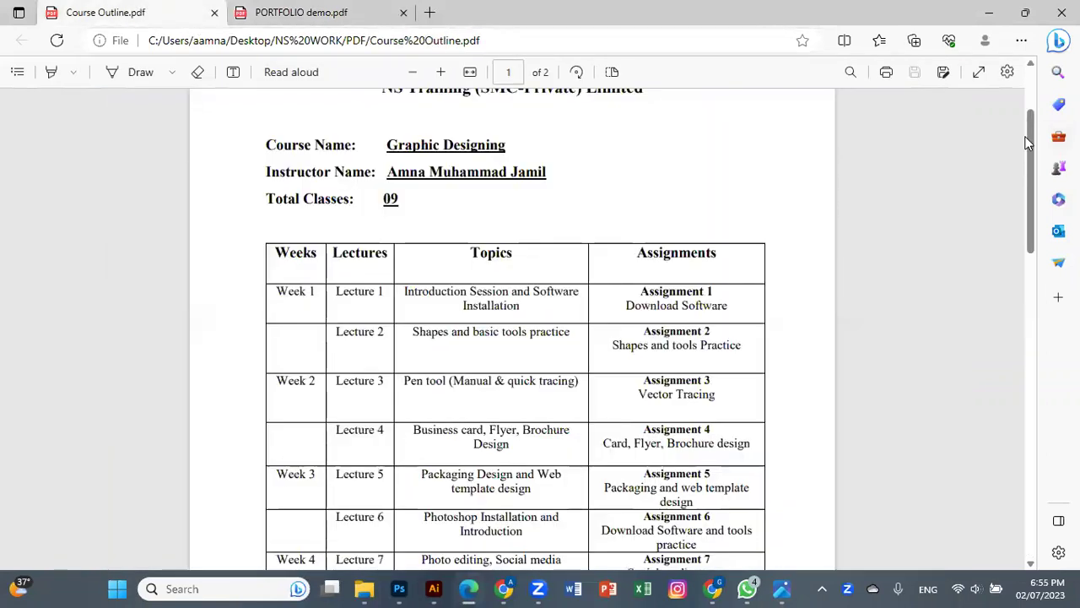
click(373, 6)
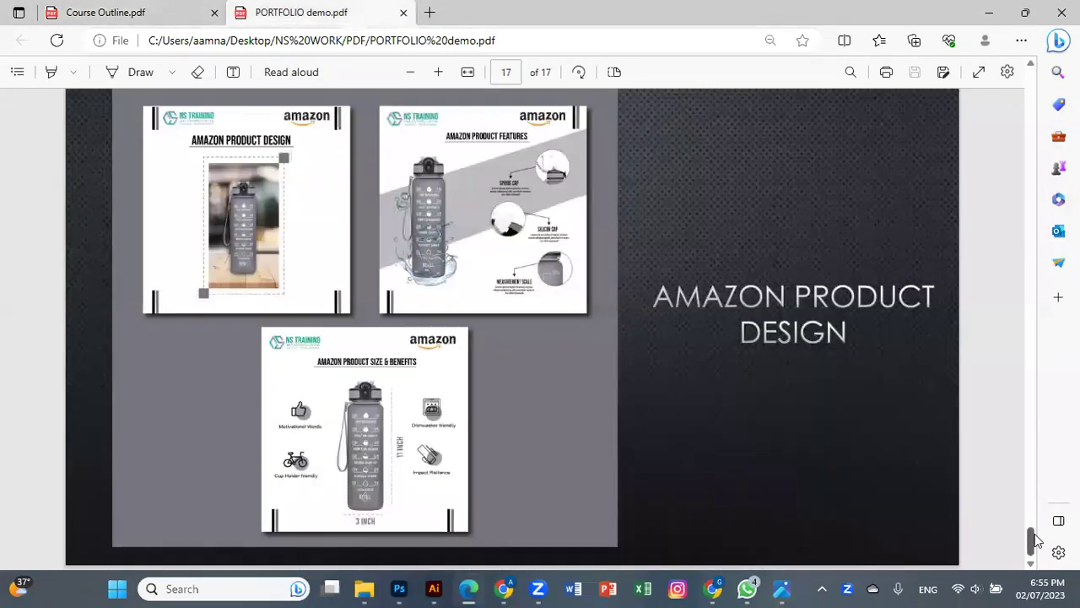
scroll(1040, 500, up, 2)
drag(1039, 500, 1038, 89)
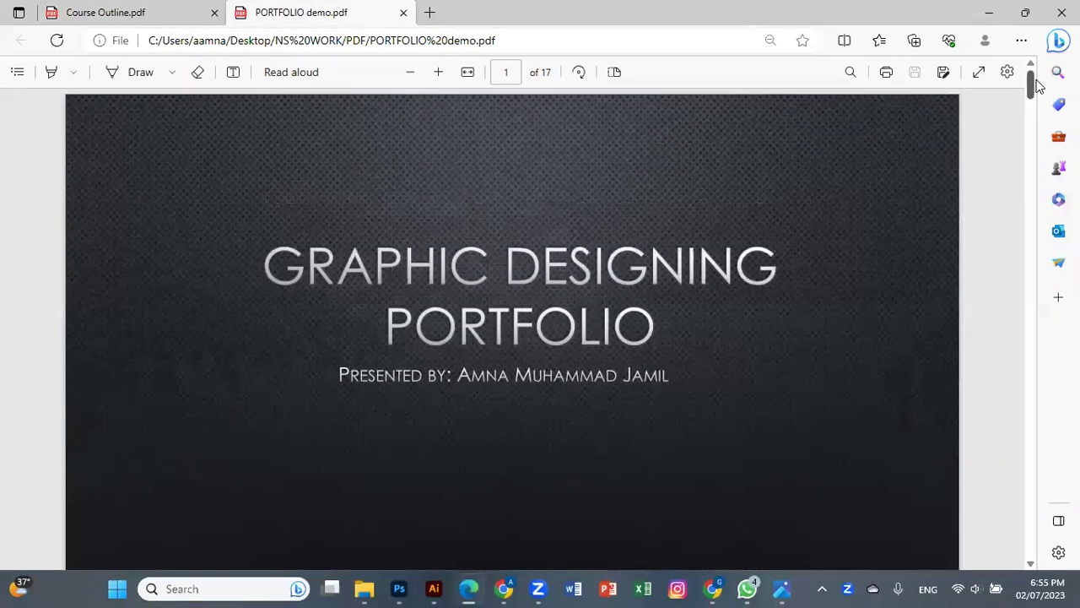
click(103, 15)
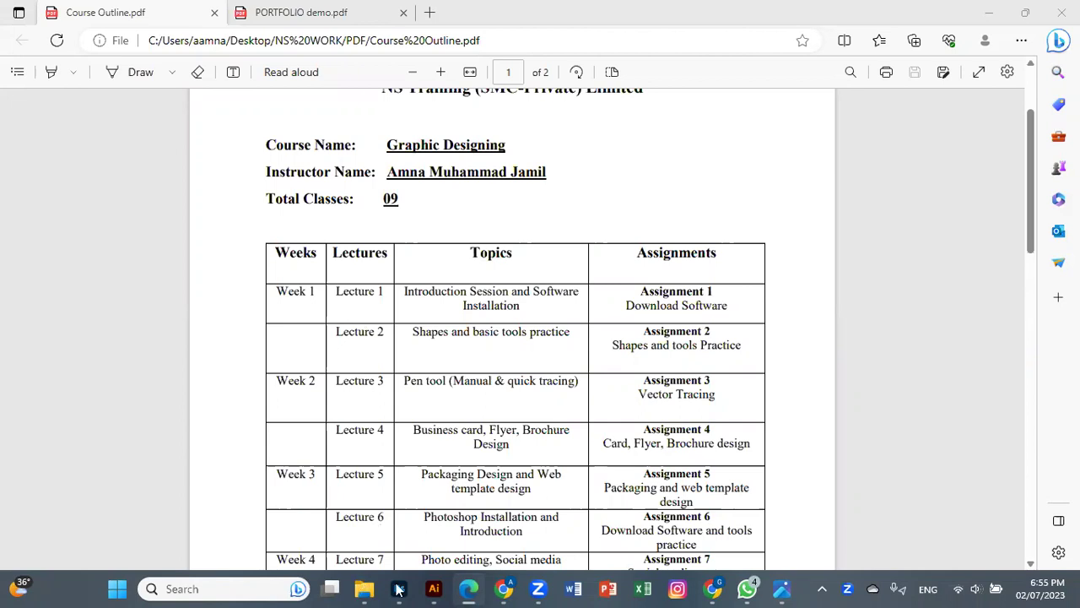
Step: Scroll the course outline's lecture table, then switch to the PORTFOLIO demo title page
scroll(512, 329, up, 2)
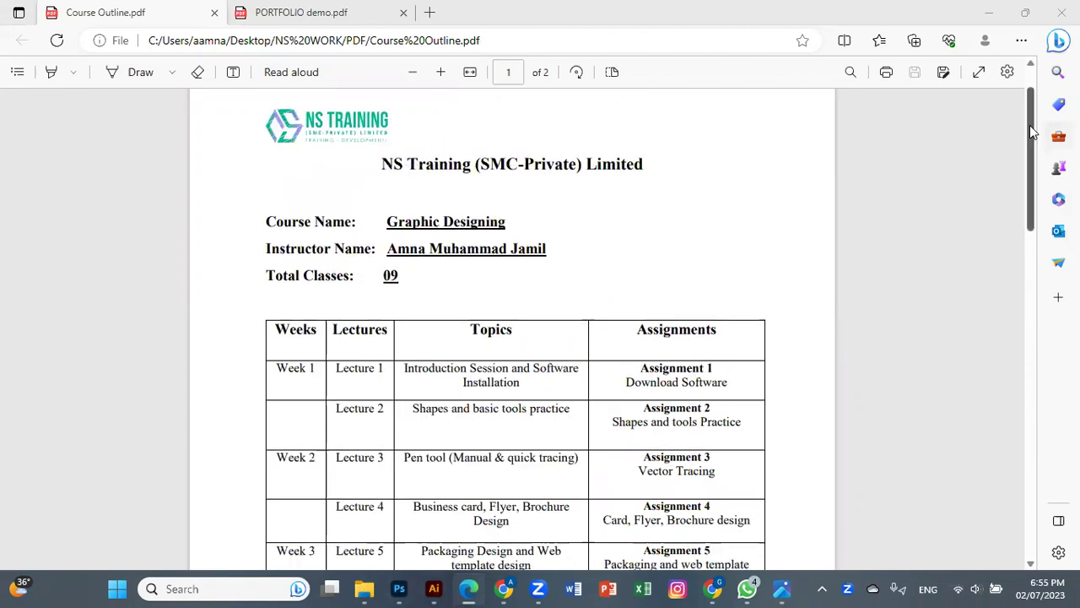
scroll(616, 246, down, 3)
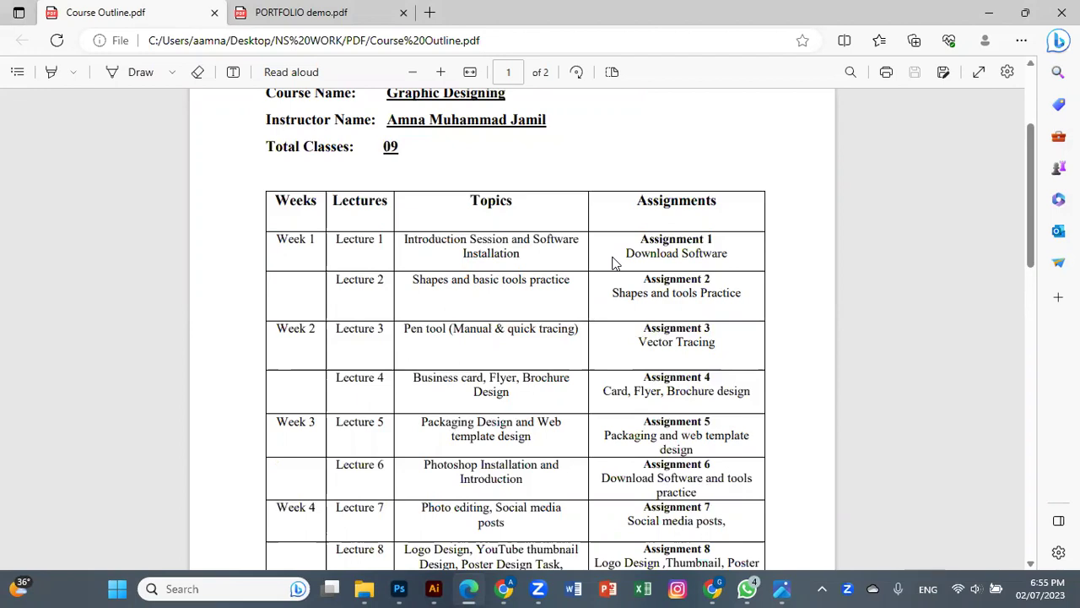
drag(1030, 168, 1032, 193)
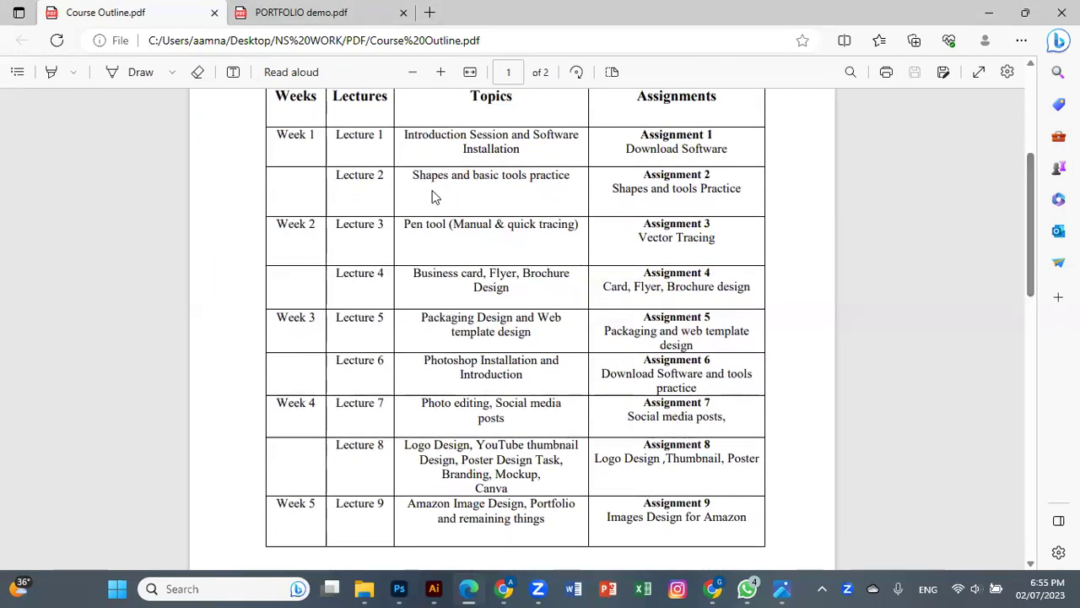
click(296, 12)
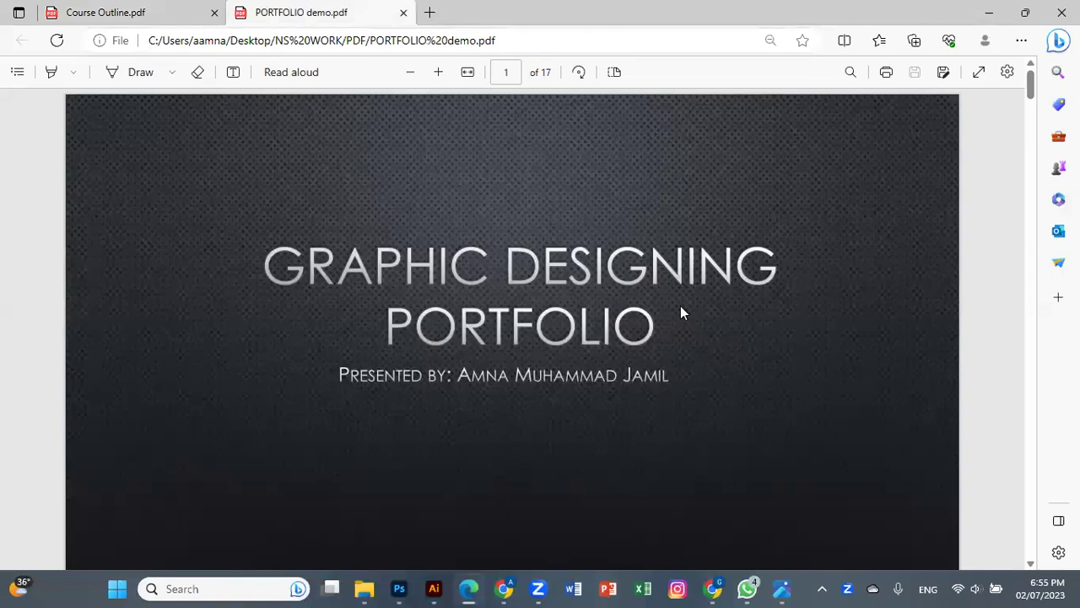
Step: Compare portfolio page 2 with the course outline, then scroll to page 3, Vector Tracing & Pentool Practice
drag(1032, 81, 1037, 123)
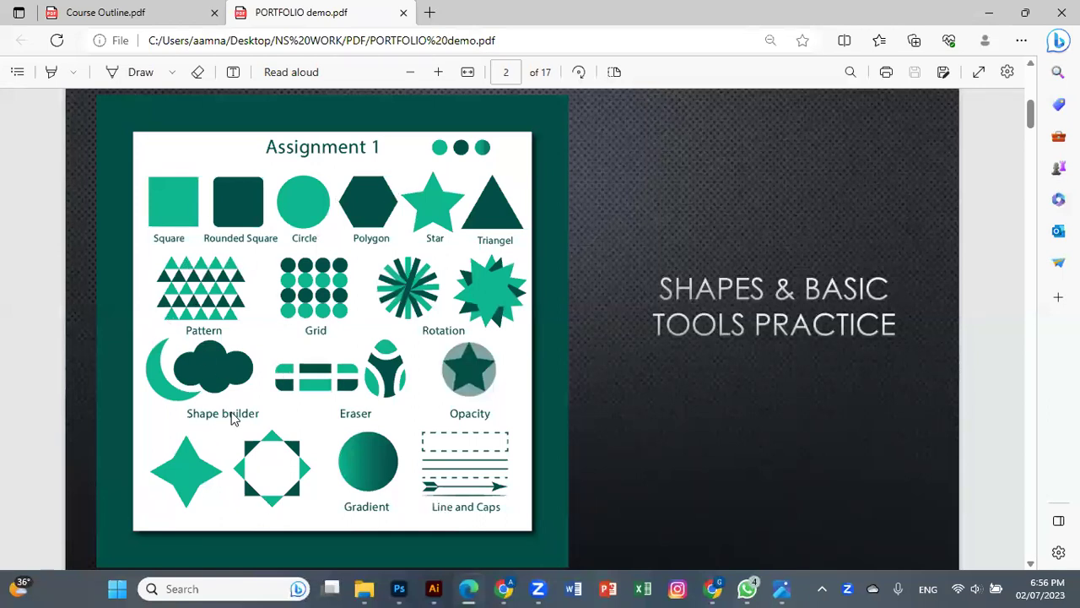
click(155, 12)
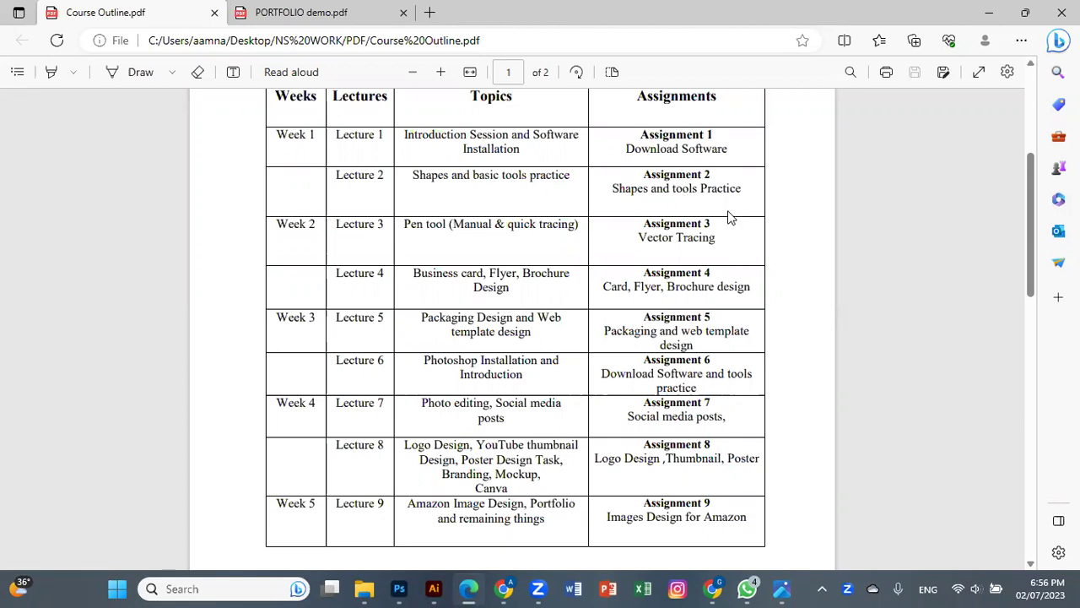
scroll(1030, 206, down, 2)
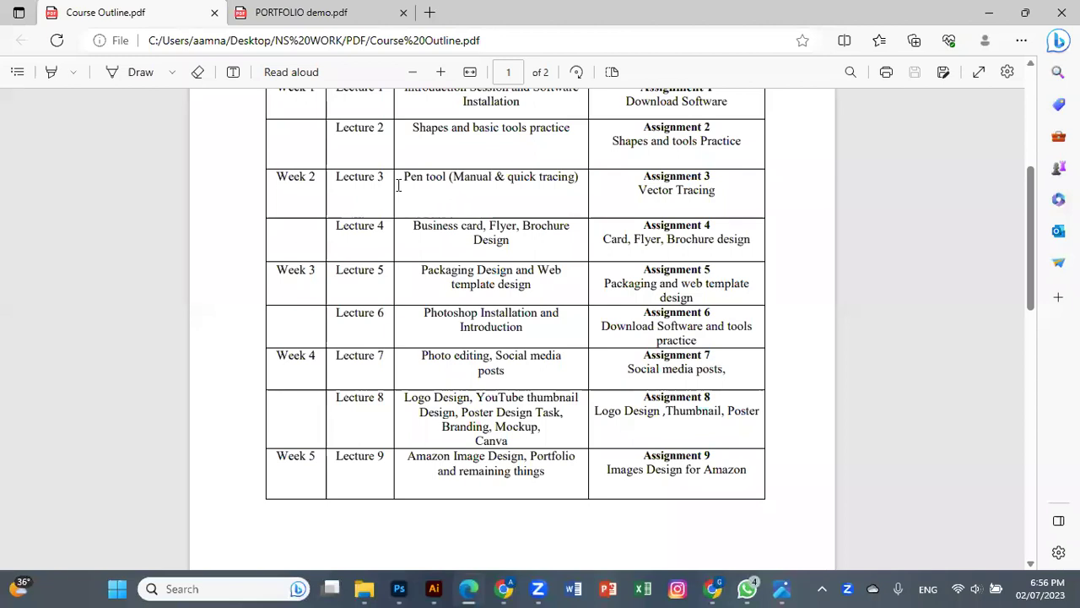
click(287, 12)
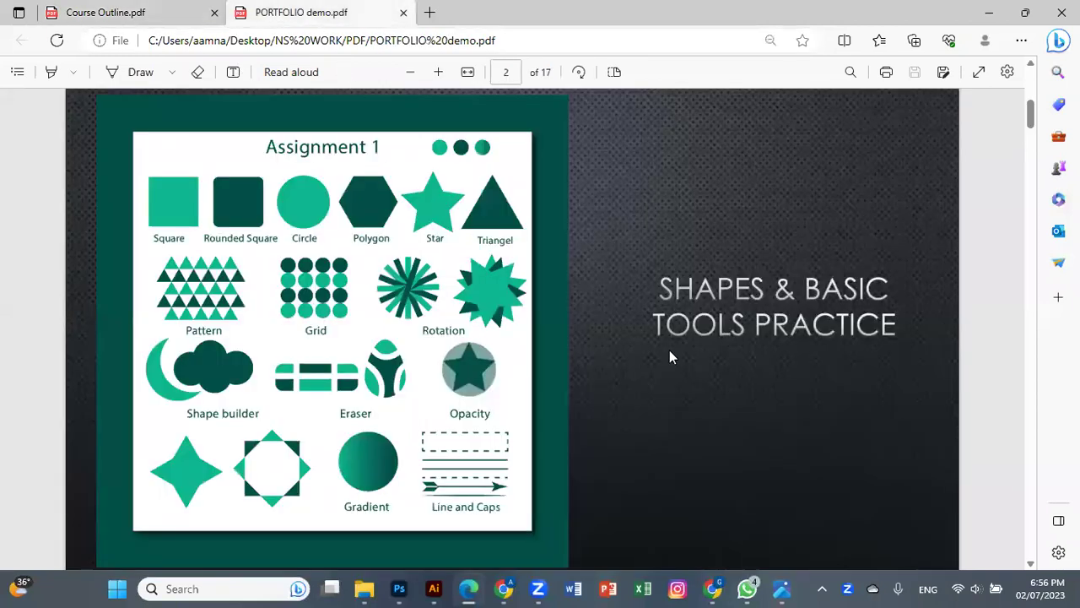
scroll(1031, 134, down, 3)
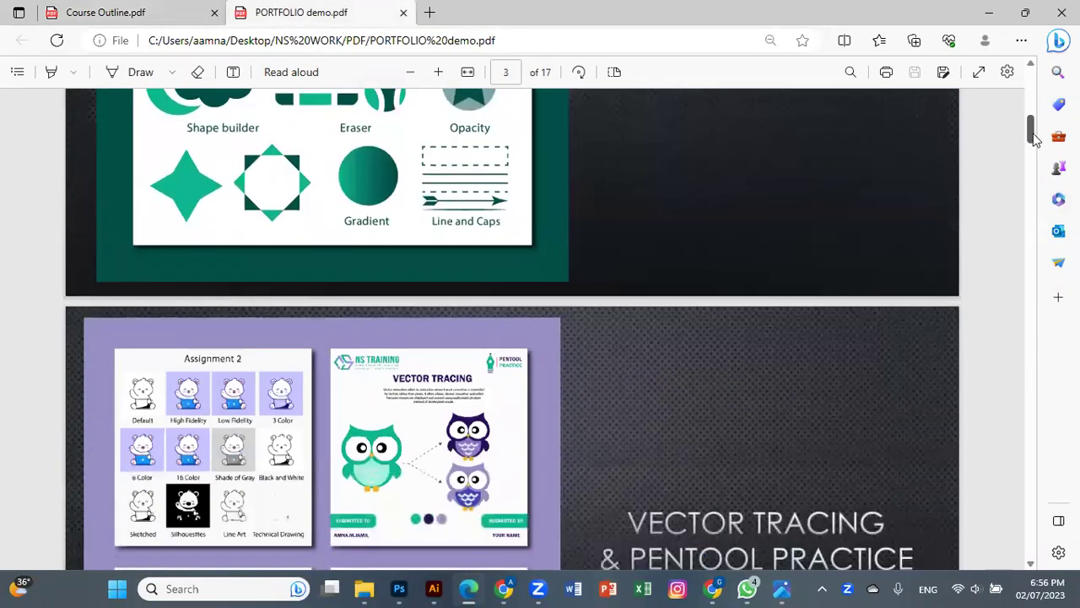
scroll(1036, 144, down, 2)
scroll(1036, 143, down, 1)
scroll(1035, 143, down, 2)
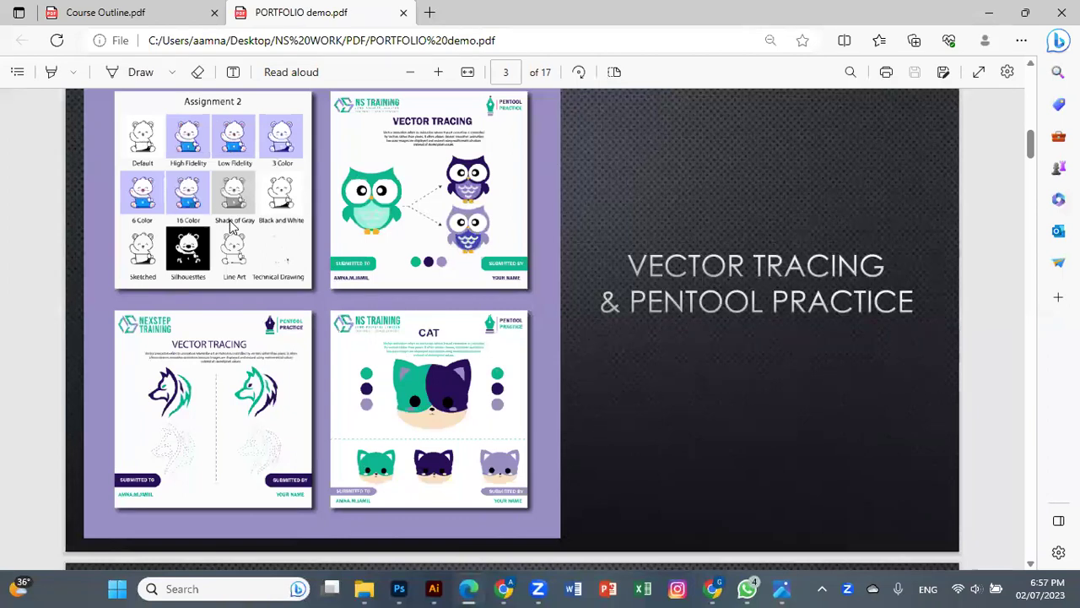
Step: Glance at the course outline, then scroll the portfolio PDF past business card and boucher designs to page 6, website designing
click(164, 14)
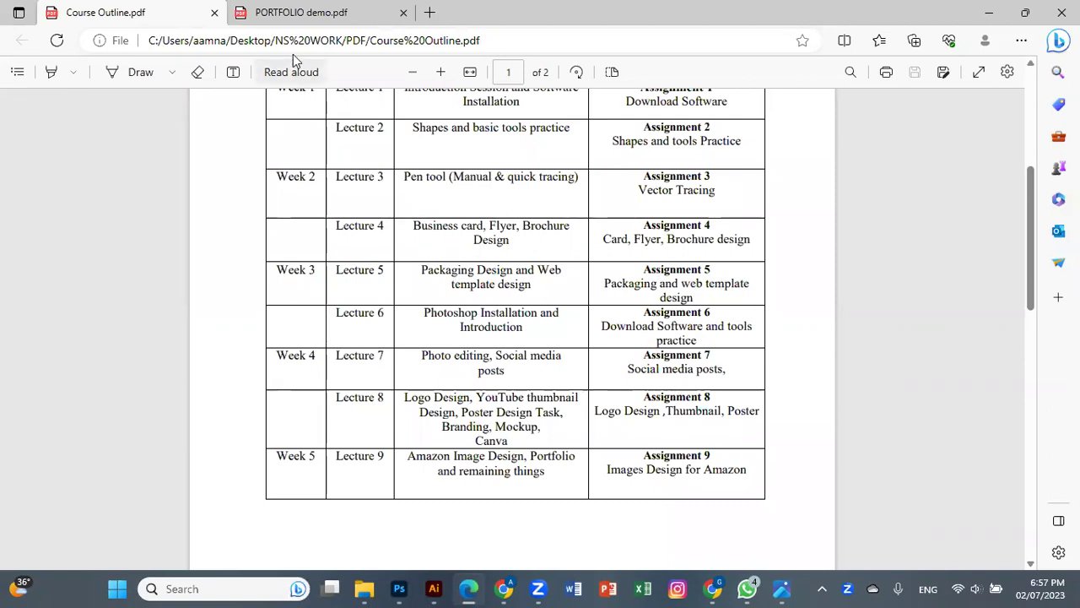
click(307, 18)
drag(1032, 145, 1034, 183)
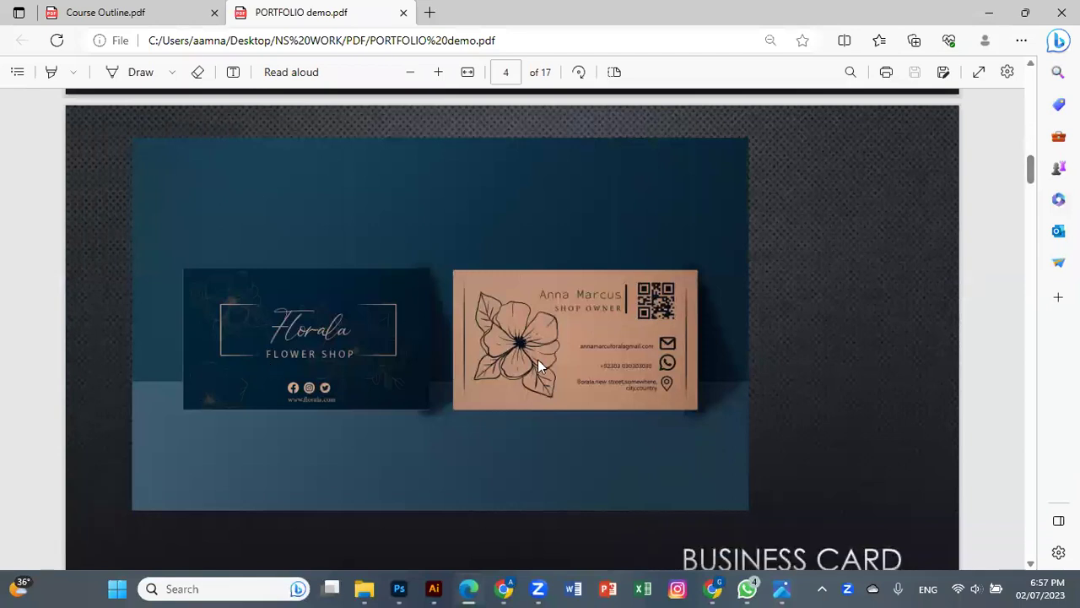
drag(1030, 184, 1030, 213)
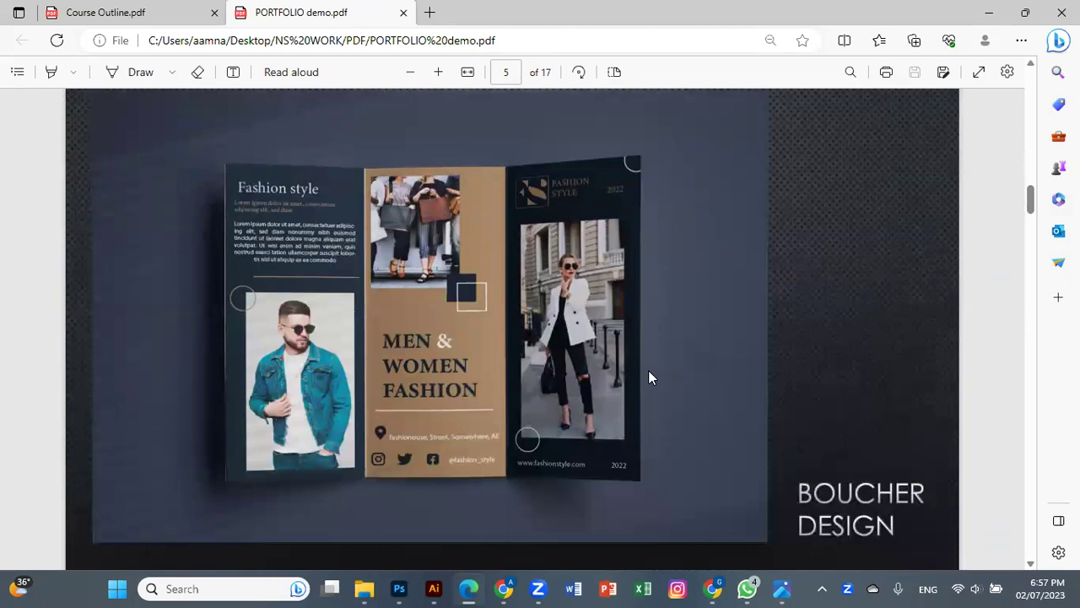
mouse_move(1030, 194)
mouse_down()
mouse_move(1029, 164)
mouse_move(1033, 234)
mouse_up()
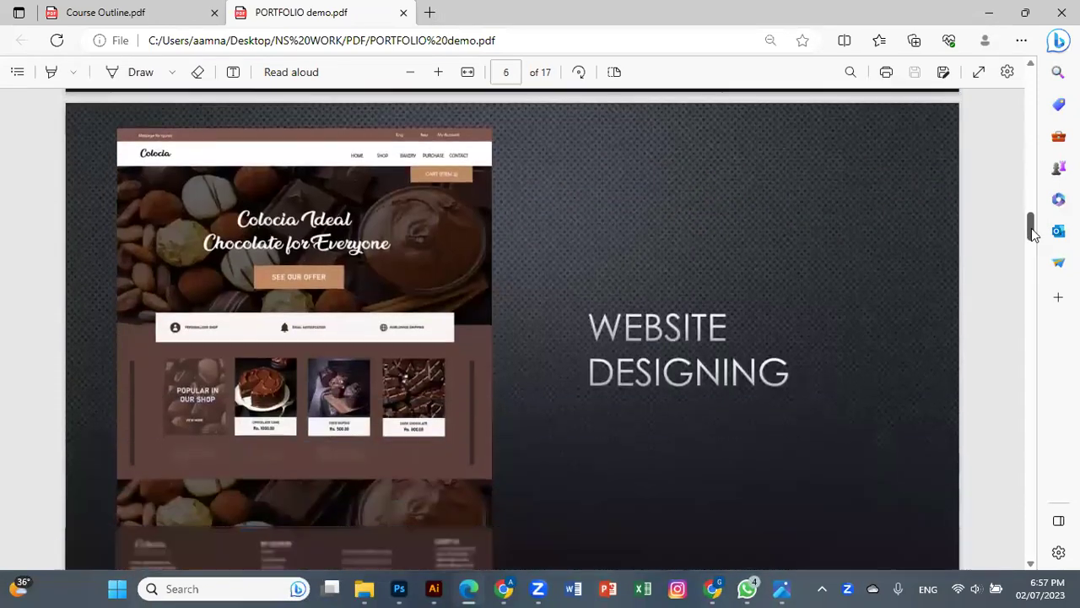
Step: Check the course outline's lecture table, then advance the portfolio past package designing to page 9, social media post design
click(181, 15)
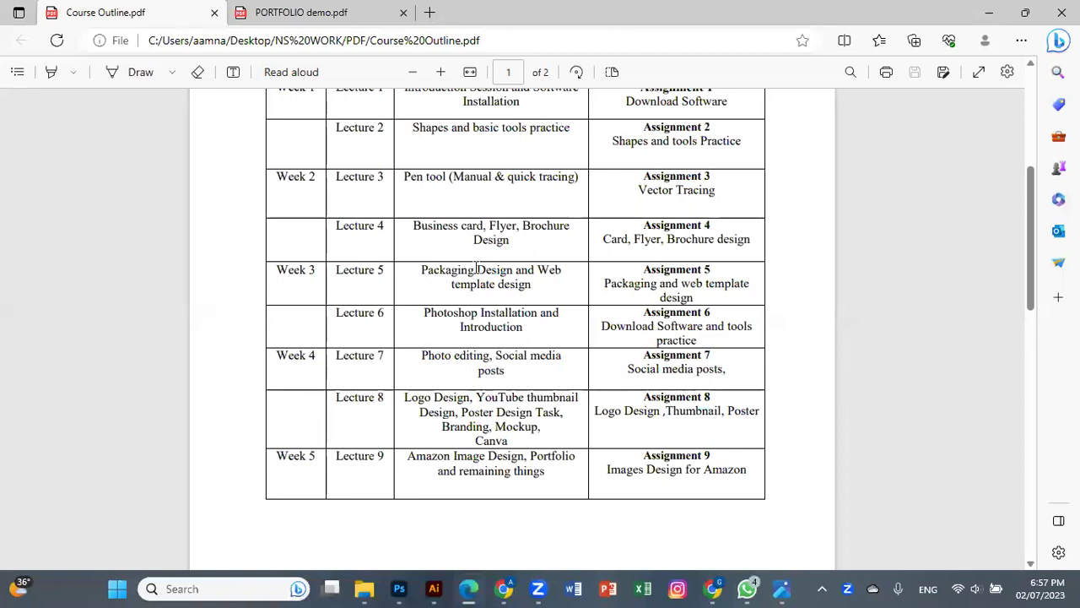
click(301, 12)
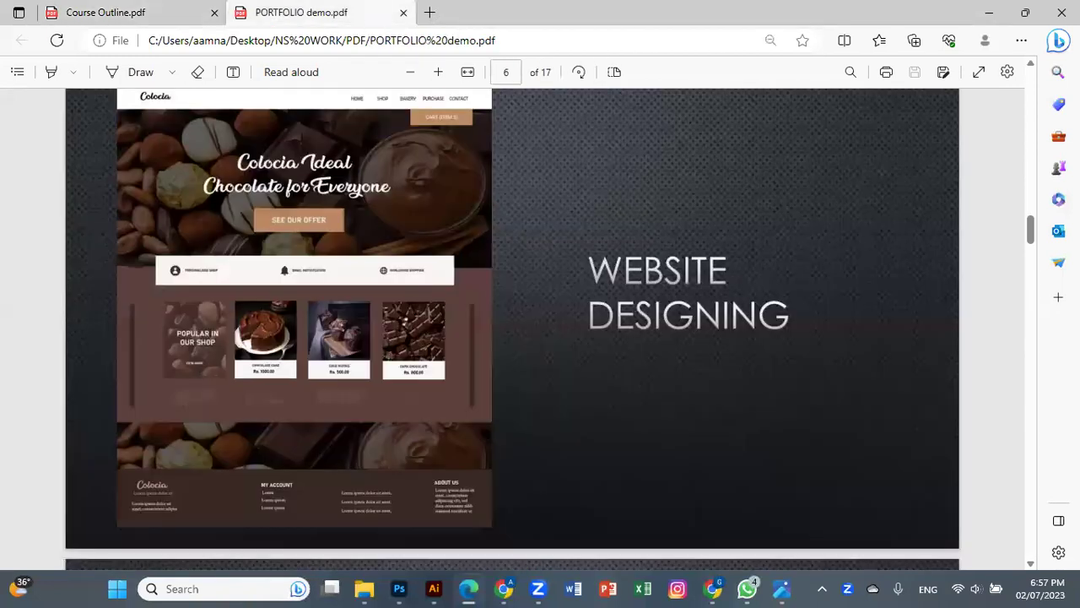
drag(1031, 234, 1033, 234)
drag(1031, 234, 1034, 264)
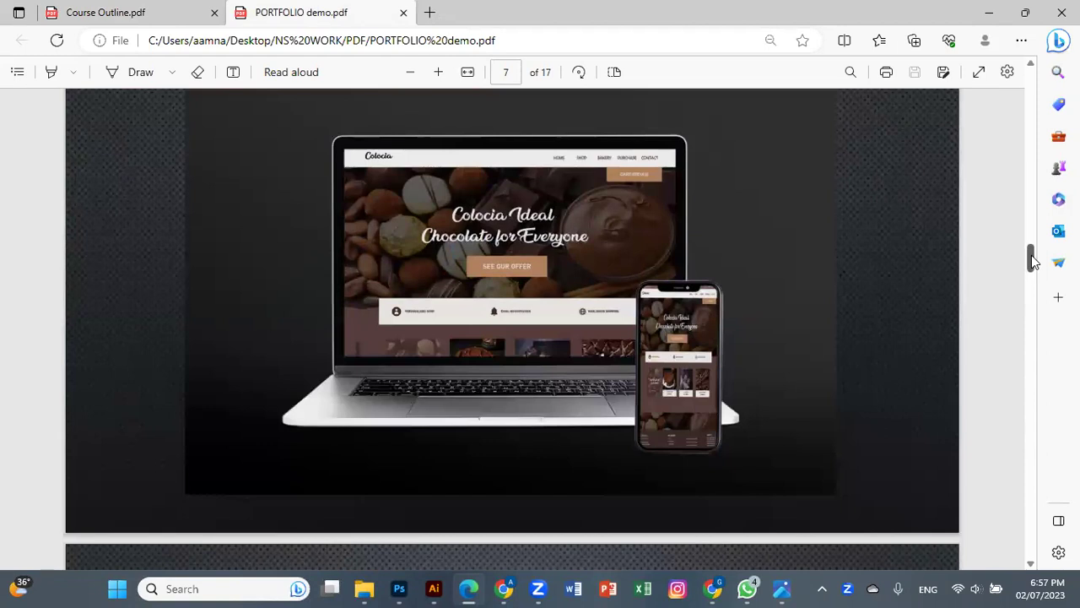
drag(1033, 261, 1035, 287)
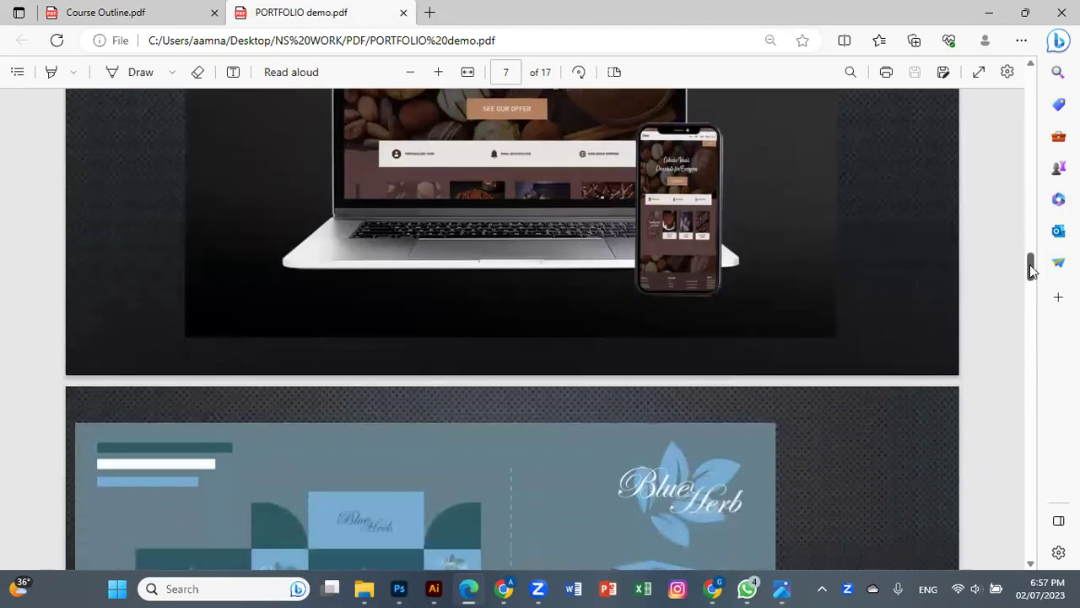
scroll(1034, 287, down, 1)
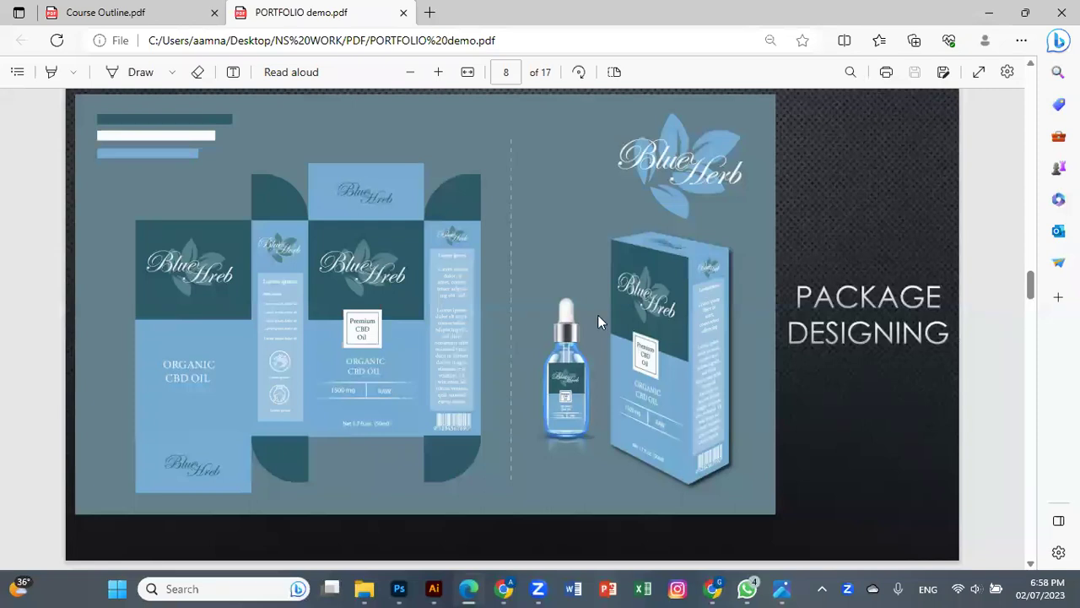
drag(1031, 285, 1033, 299)
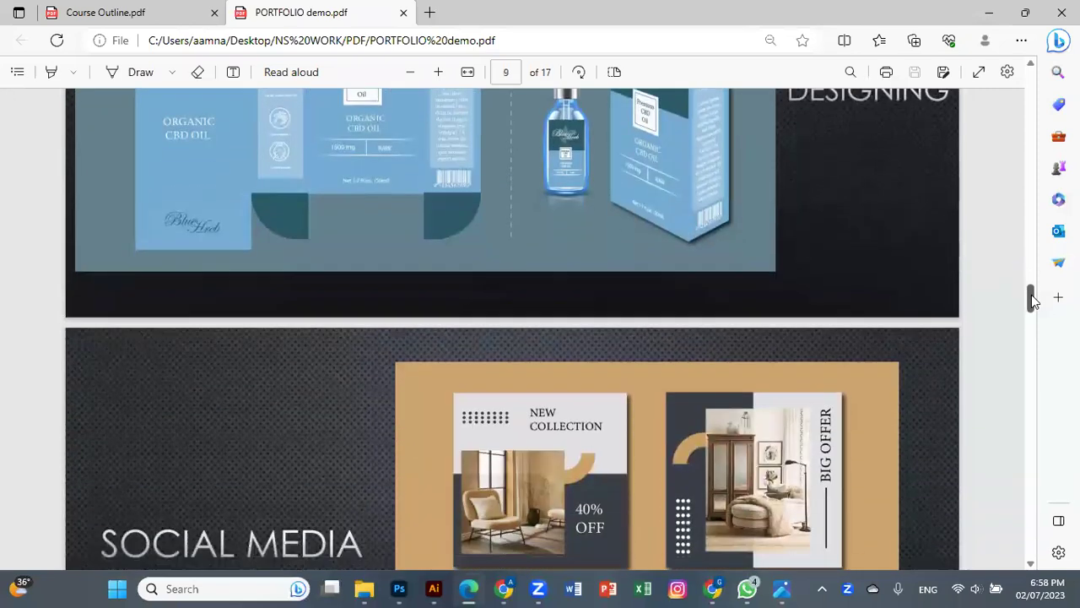
scroll(1032, 301, down, 1)
scroll(1033, 301, down, 1)
scroll(1032, 301, down, 1)
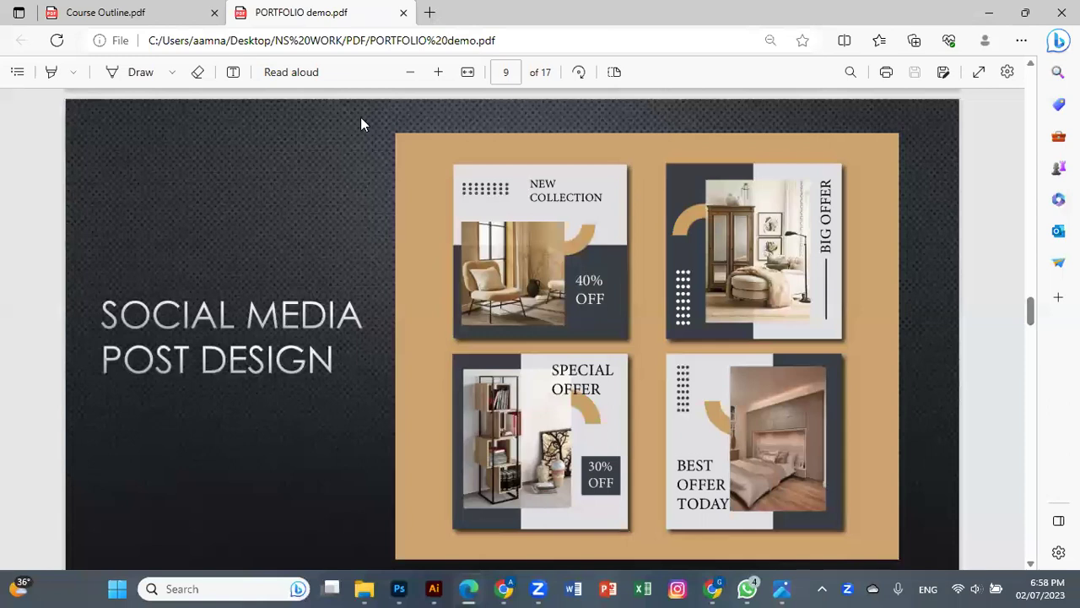
Step: Compare against the course outline, then move the portfolio past the concert poster and YouTube thumbnail to page 15, Decor Studio logo
click(169, 16)
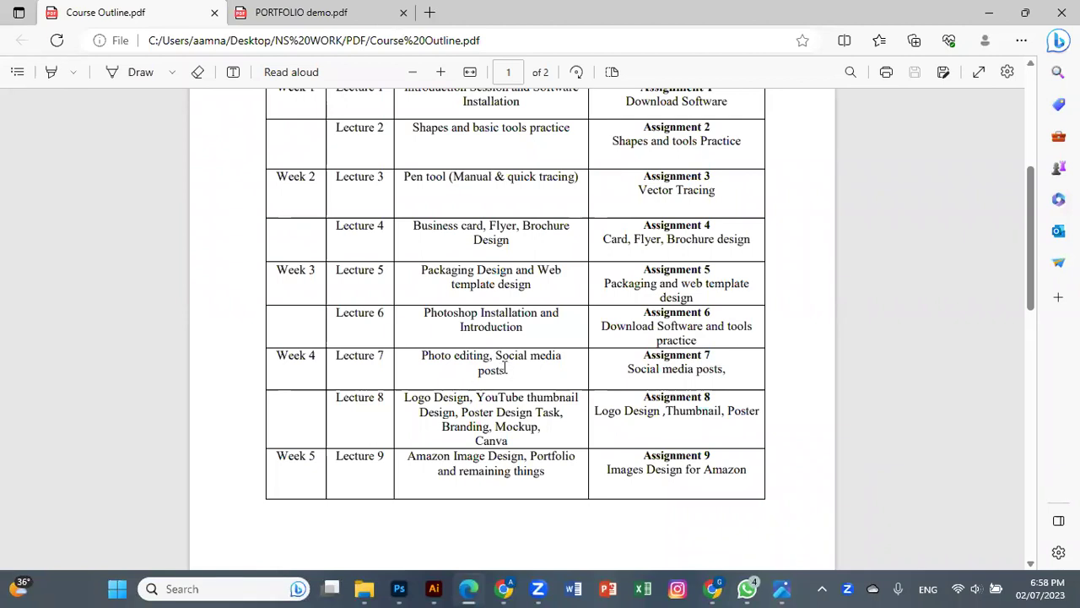
click(352, 12)
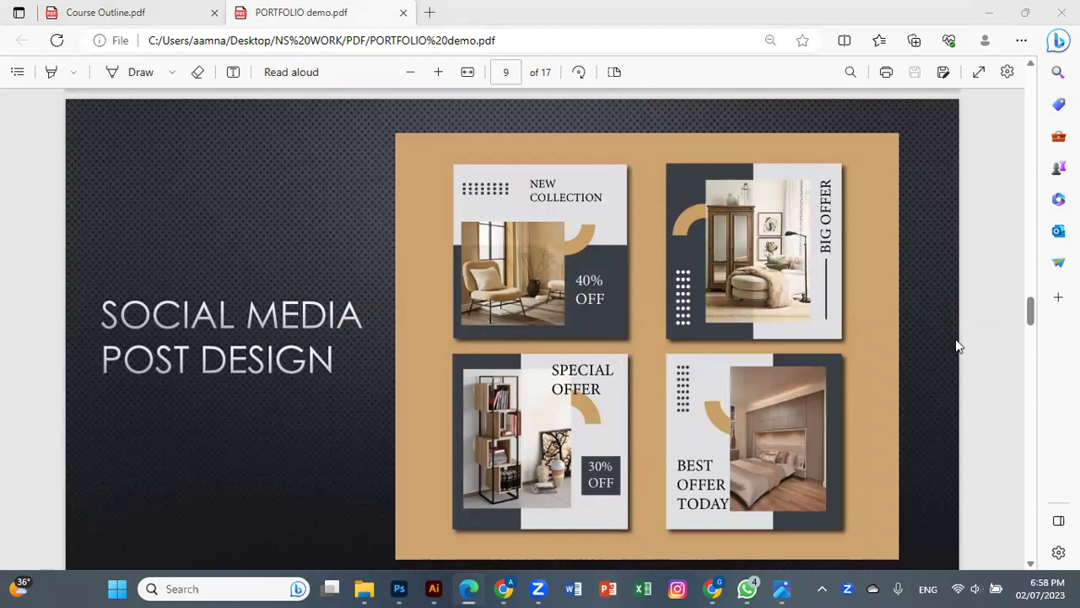
drag(1030, 319, 1030, 432)
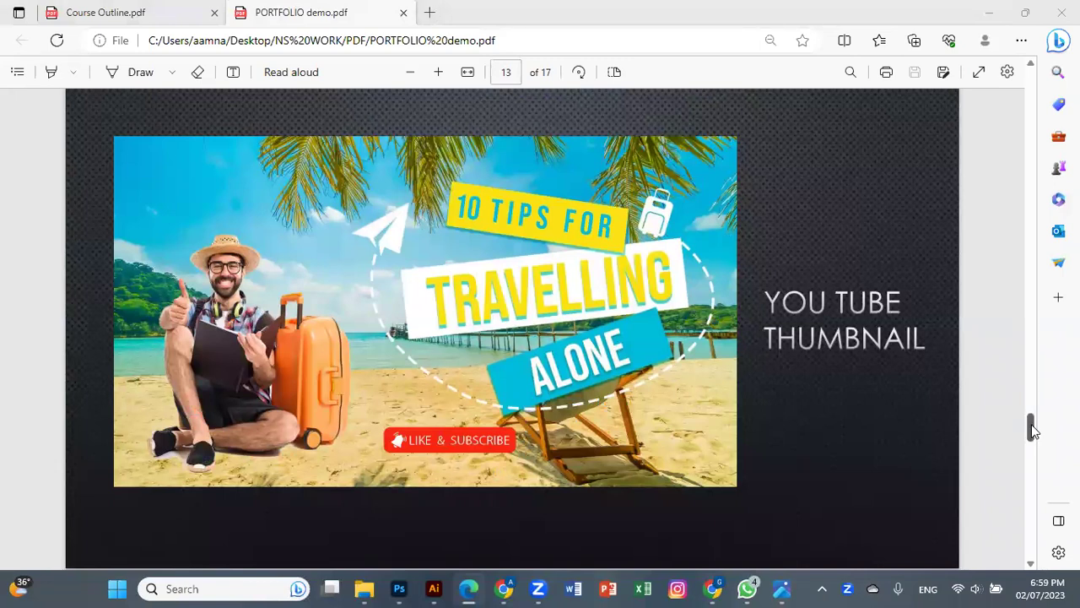
drag(1033, 431, 1031, 487)
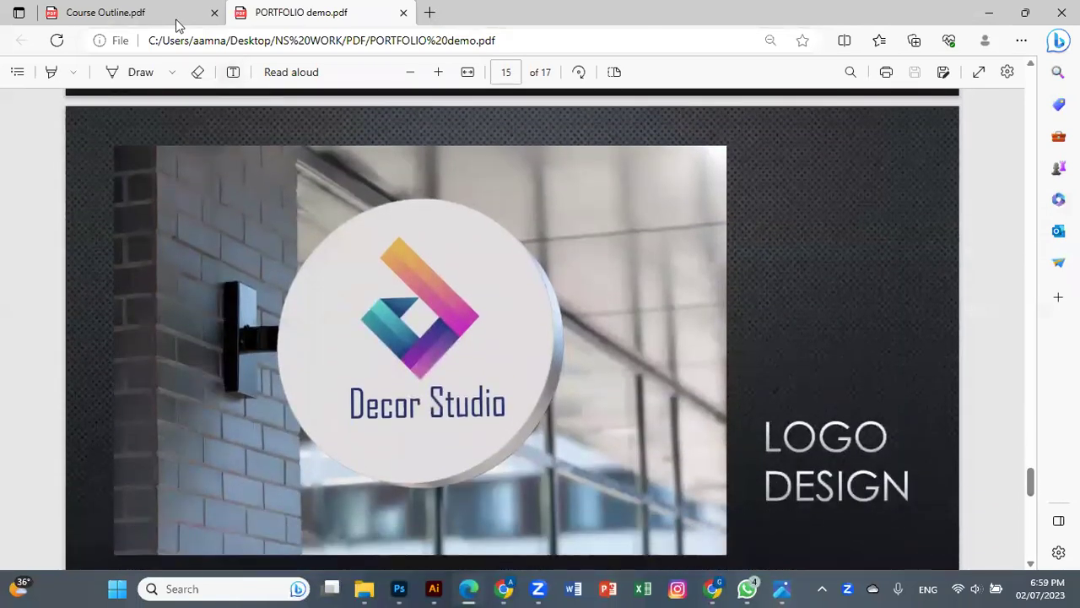
Step: Cross-check the outline's logo lecture twice, settling the portfolio on page 16's Decor Studio logo mockup
click(177, 19)
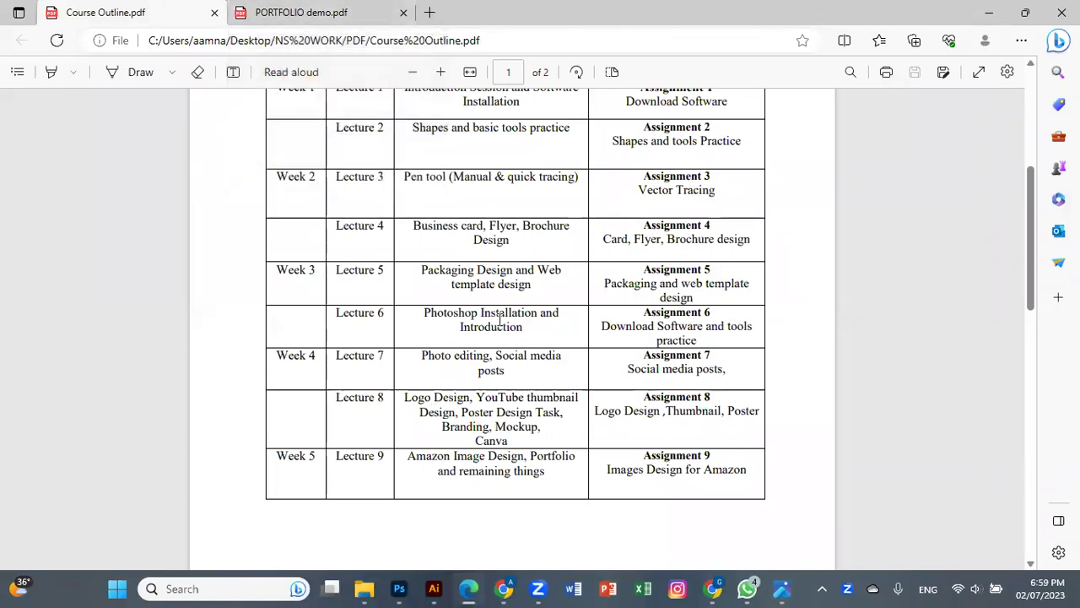
click(295, 11)
drag(1030, 494, 1030, 518)
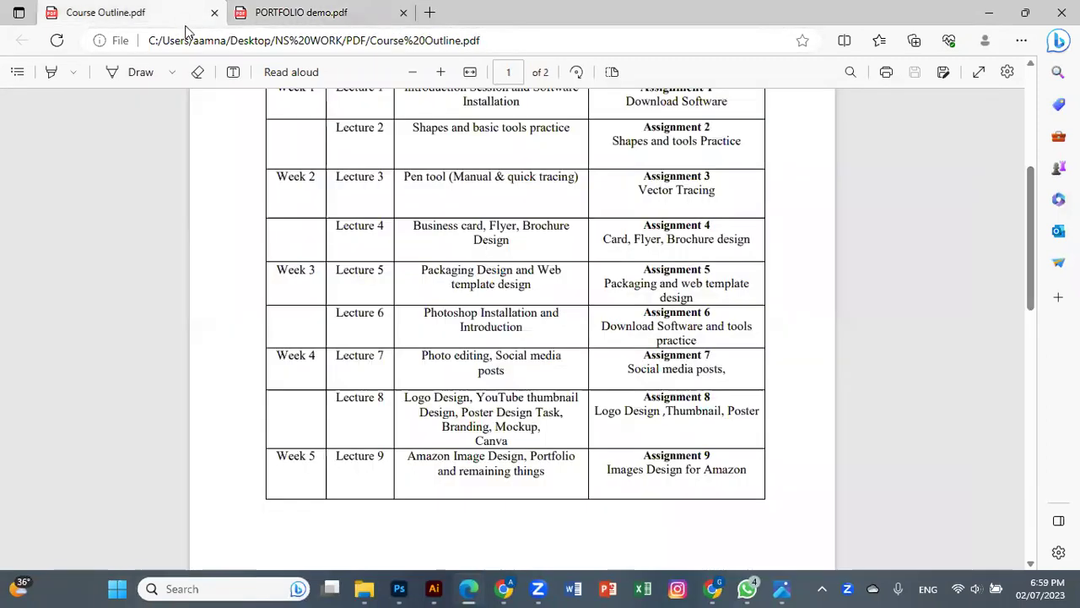
click(181, 19)
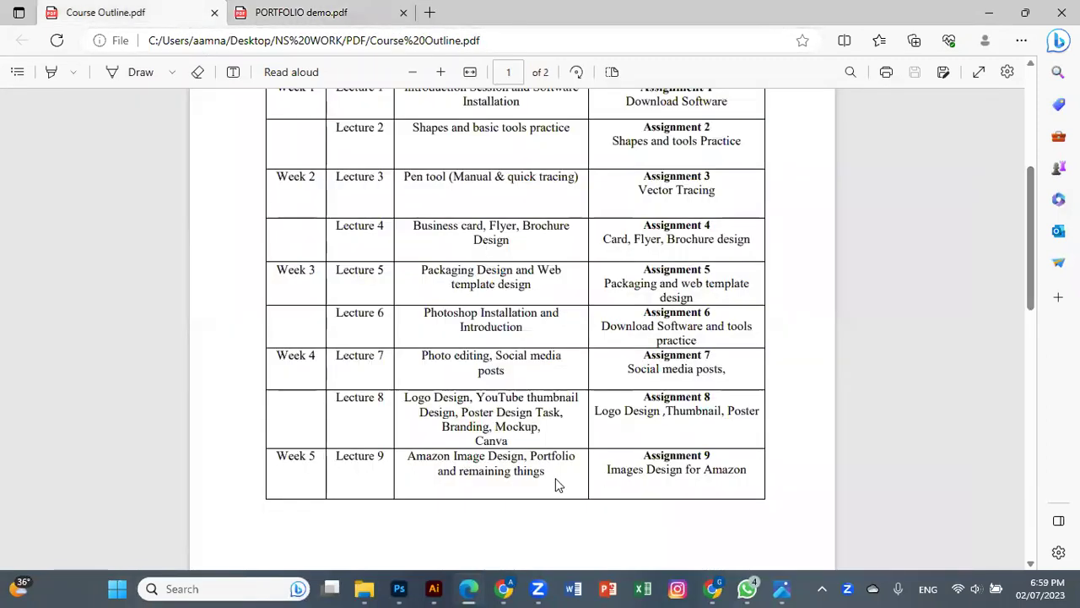
click(321, 15)
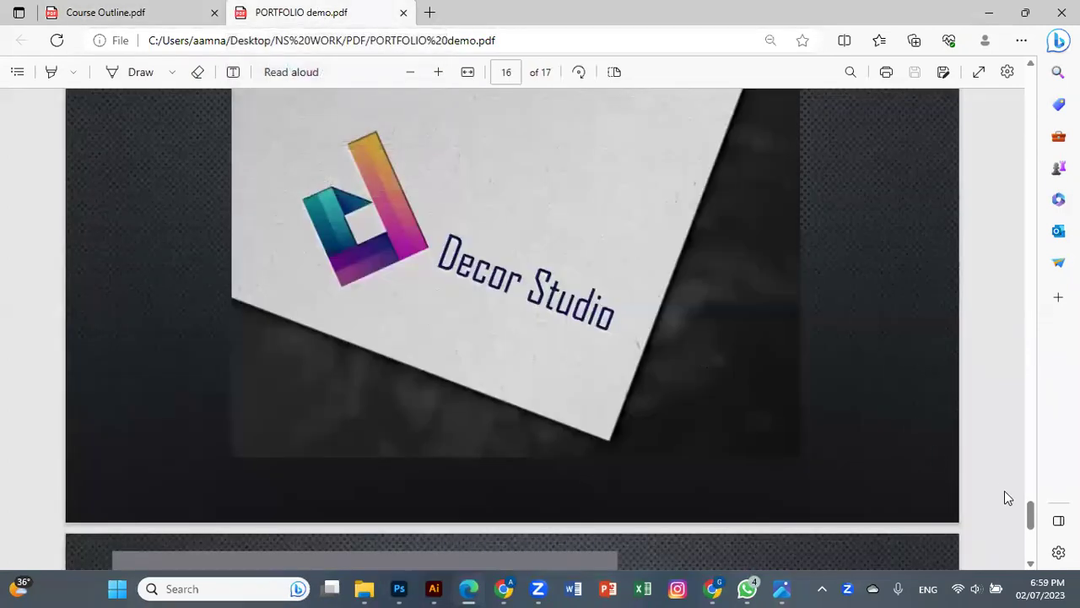
mouse_move(1032, 516)
mouse_down()
mouse_move(1029, 544)
mouse_move(1023, 498)
mouse_up()
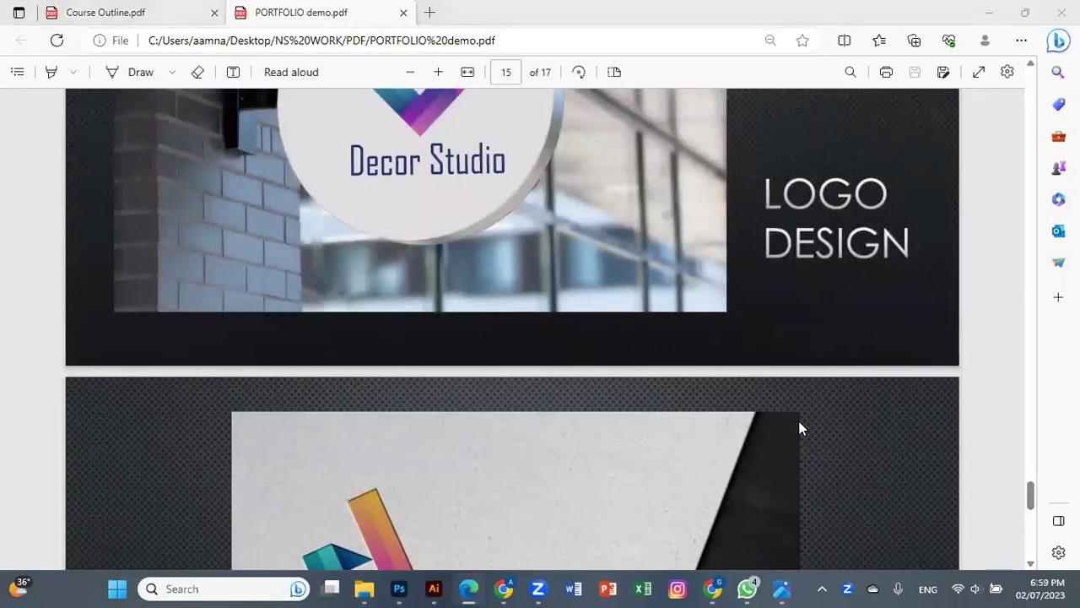
drag(1032, 498, 1033, 510)
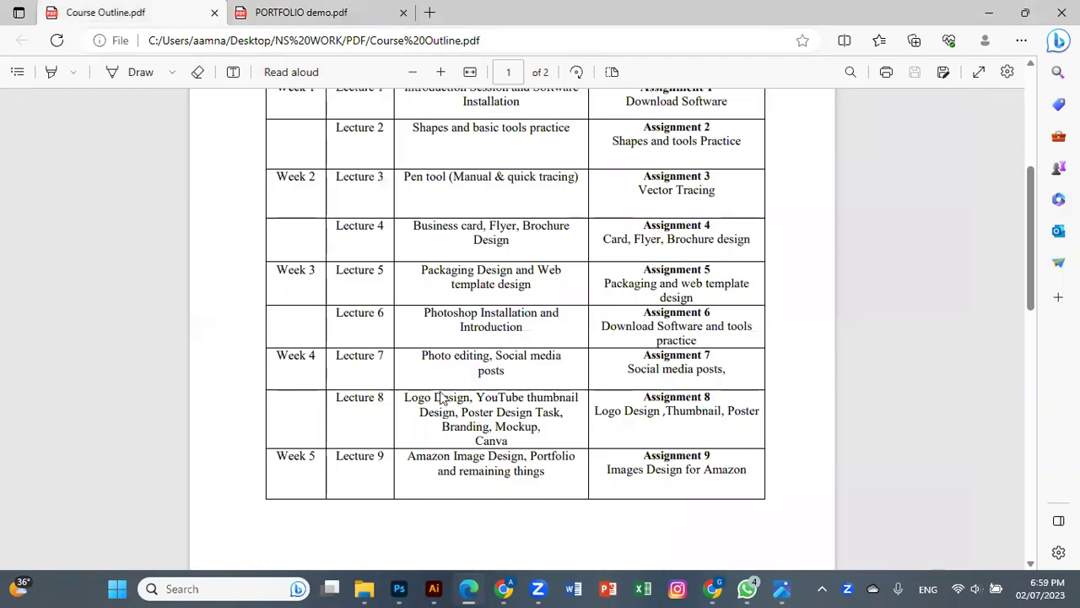
click(341, 13)
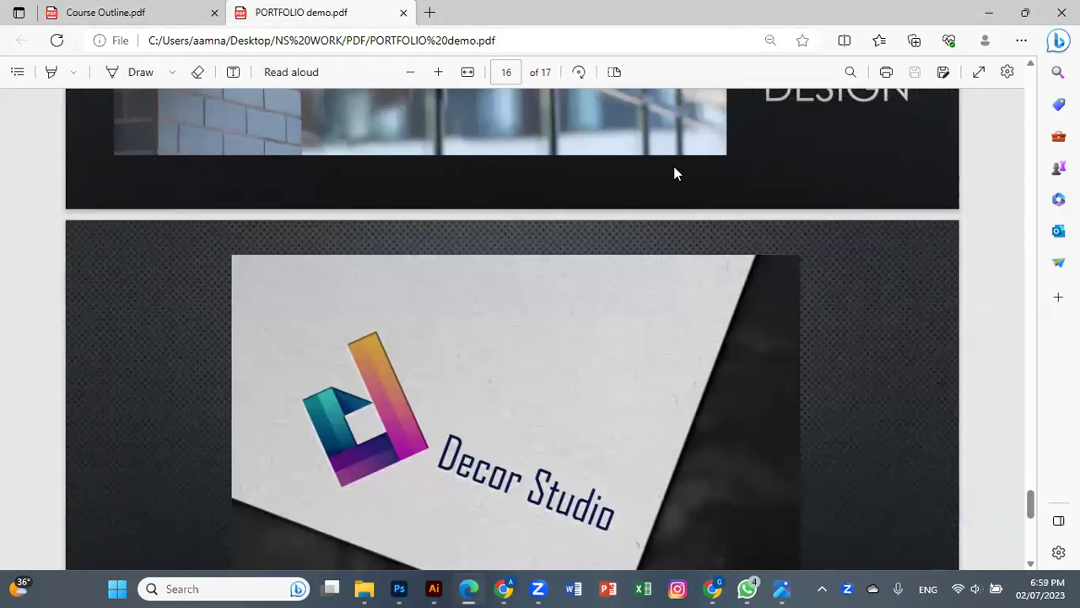
drag(1031, 505, 1032, 510)
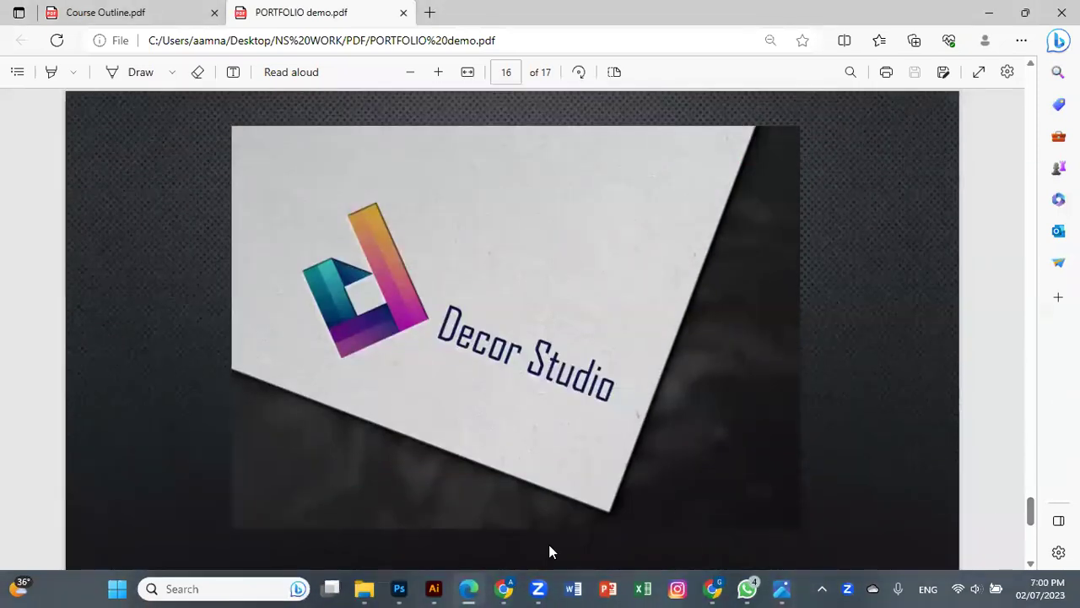